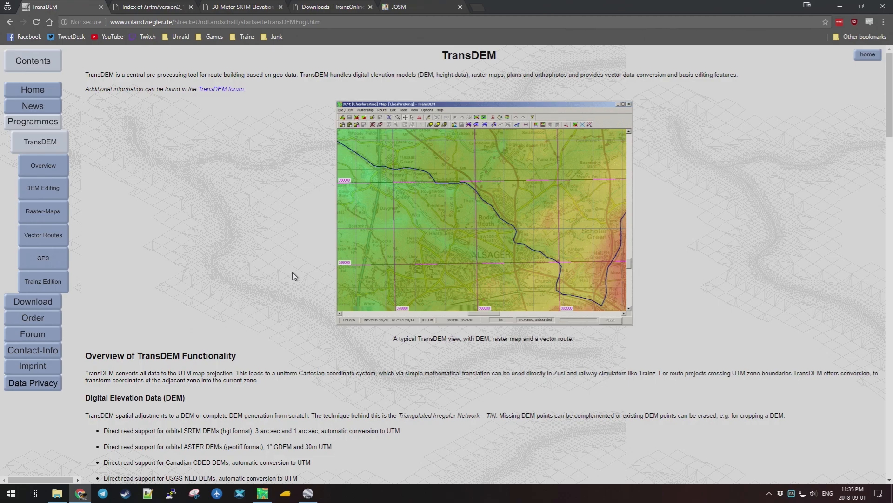
Pan and zoom Google Earth Pro so Truro, Lower Sackville and Halifax fill the view.
left_click(309, 500)
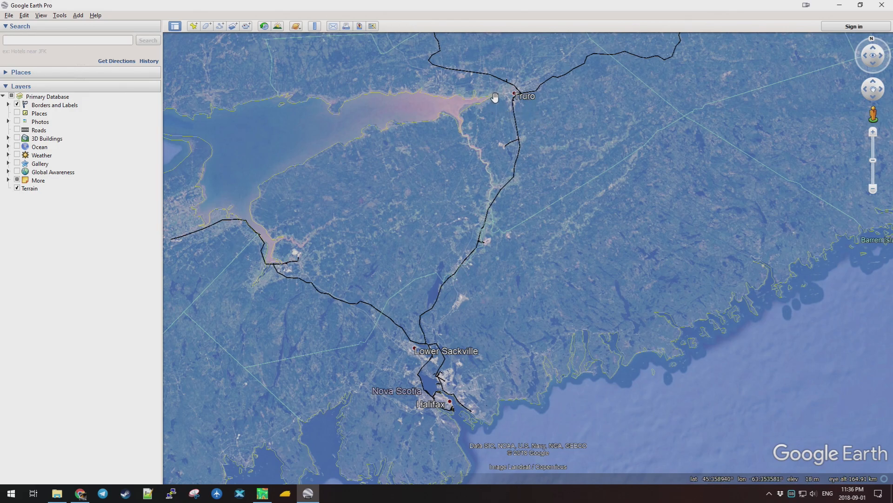
left_click_drag(535, 116, 536, 214)
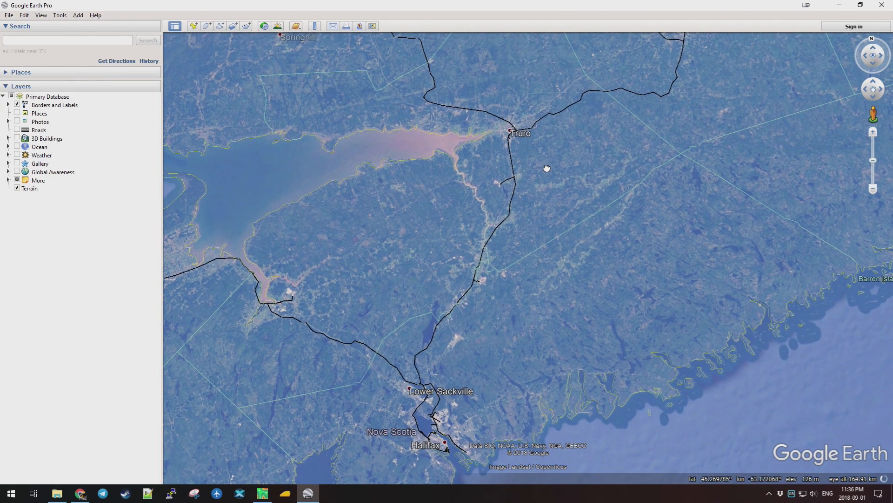
left_click_drag(506, 304, 520, 295)
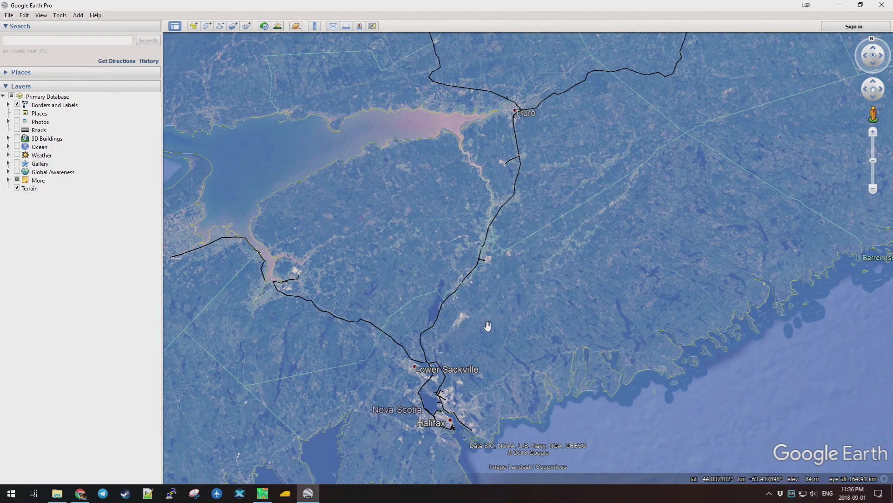
scroll(487, 326, "down", 2)
scroll(486, 321, "down", 5)
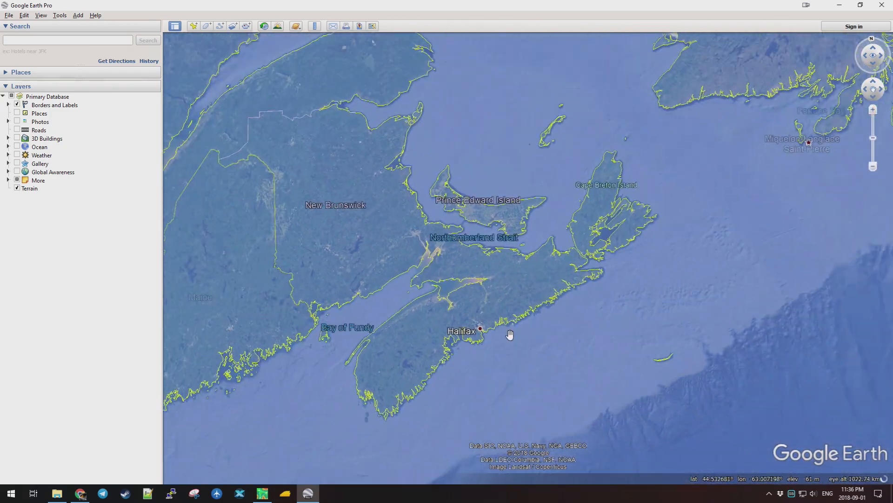
scroll(504, 330, "up", 3)
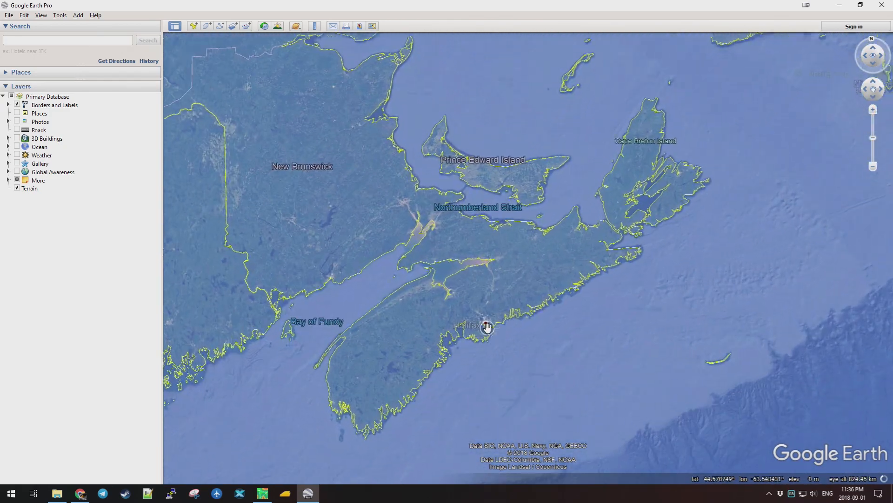
scroll(493, 316, "up", 3)
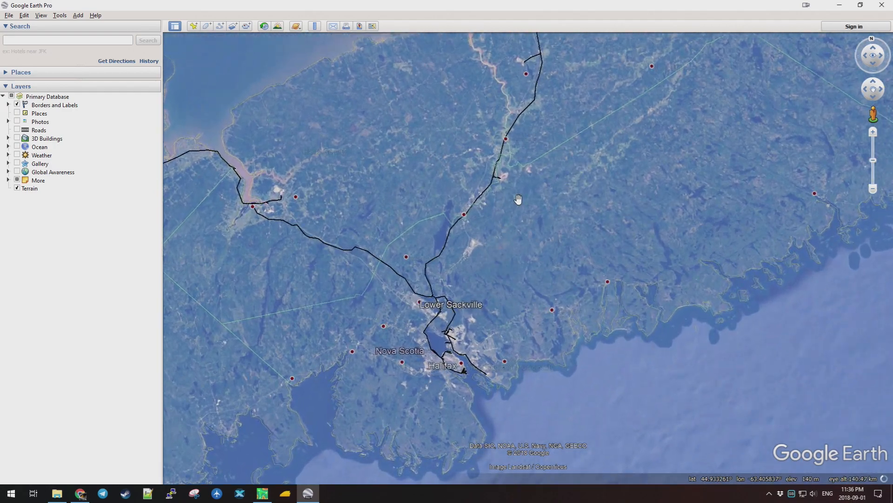
scroll(507, 291, "down", 2)
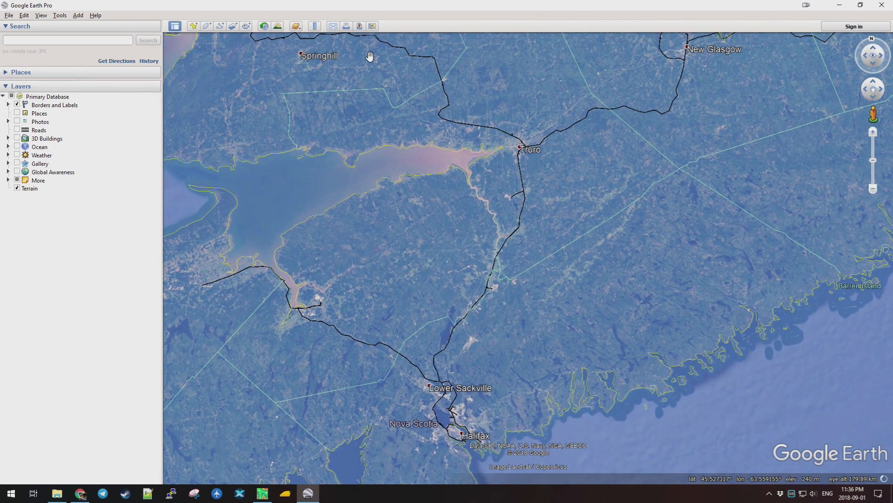
left_click(315, 26)
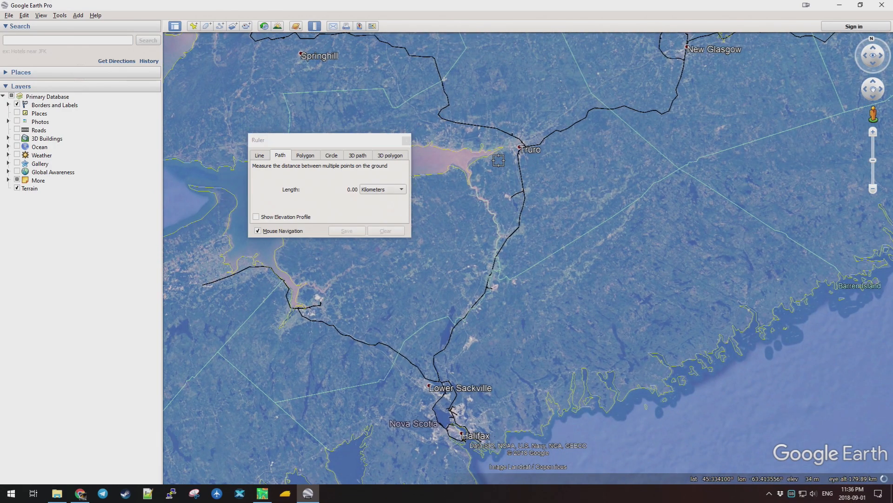
left_click(524, 147)
left_click(521, 177)
left_click(517, 234)
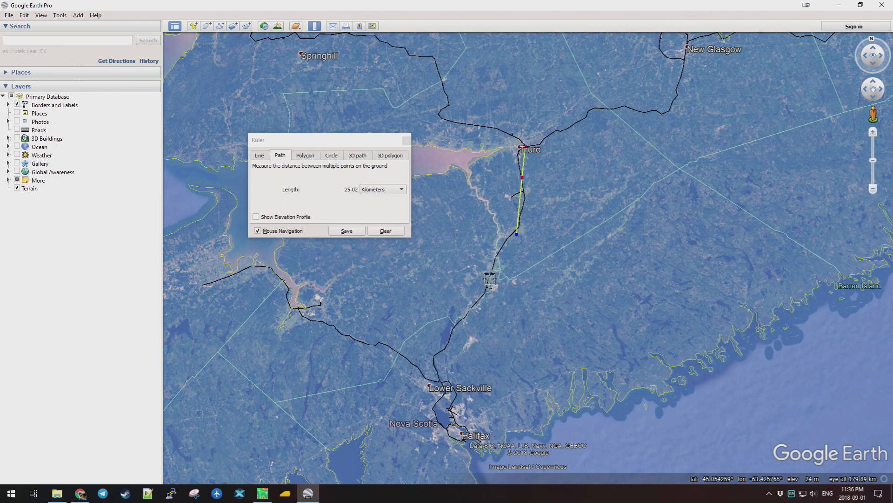
left_click(484, 293)
left_click(447, 350)
left_click(433, 362)
left_click(441, 384)
left_click(433, 408)
left_click(461, 438)
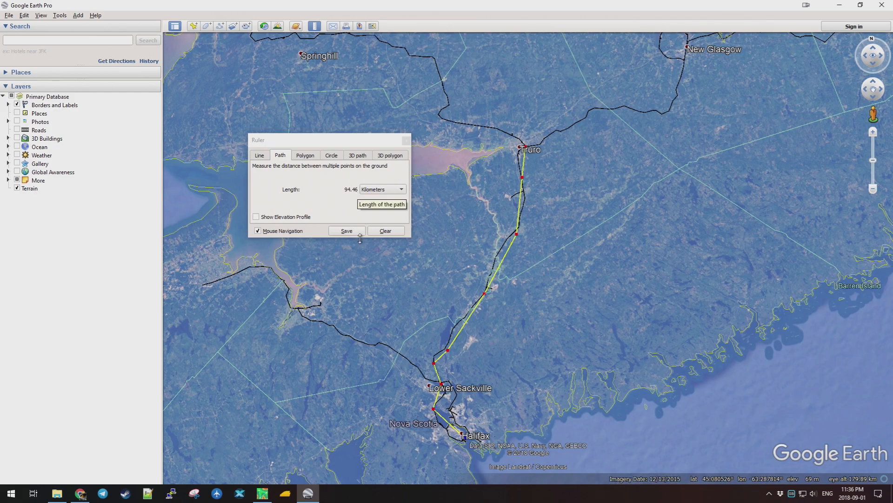
left_click(383, 232)
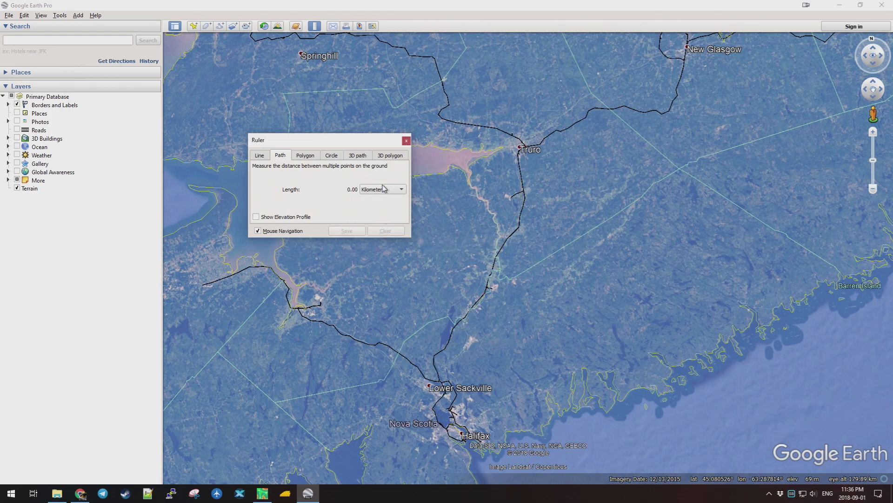
left_click(406, 141)
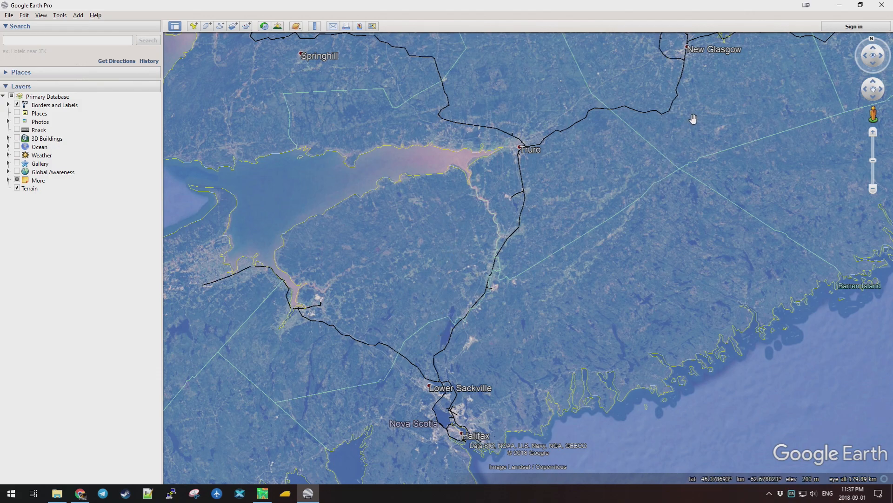
Minimize Google Earth Pro and bring the empty TransDEM Trainz Edition window forward.
left_click(840, 7)
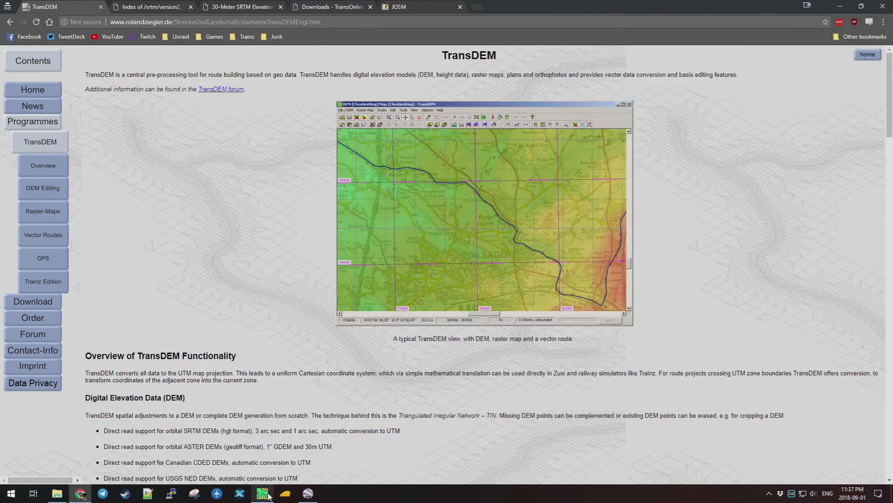
mouse_move(262, 494)
left_click(287, 423)
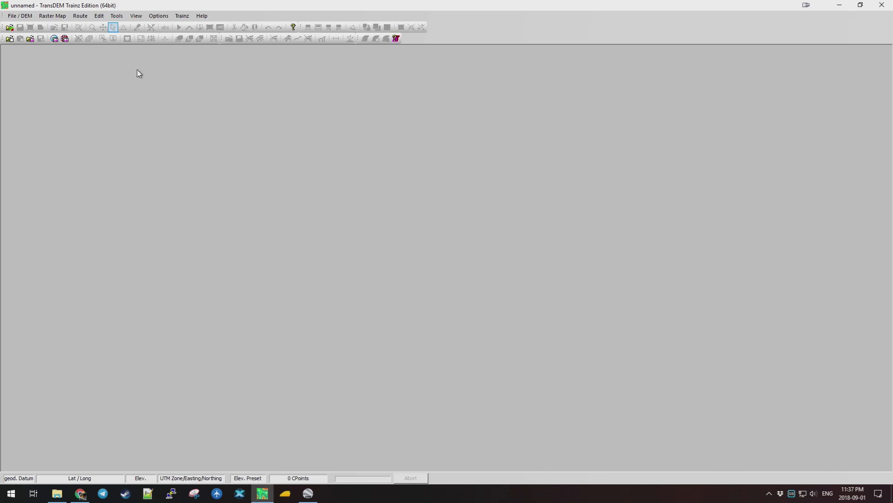
Open Raster Map > Map Tile Servers (1536 pixels, zoom 15), leaving the provider unchosen.
left_click(53, 16)
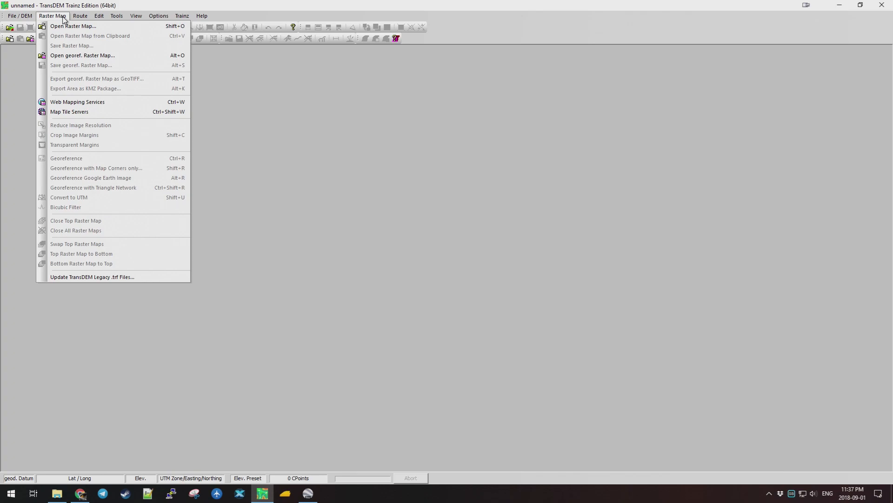
left_click(88, 113)
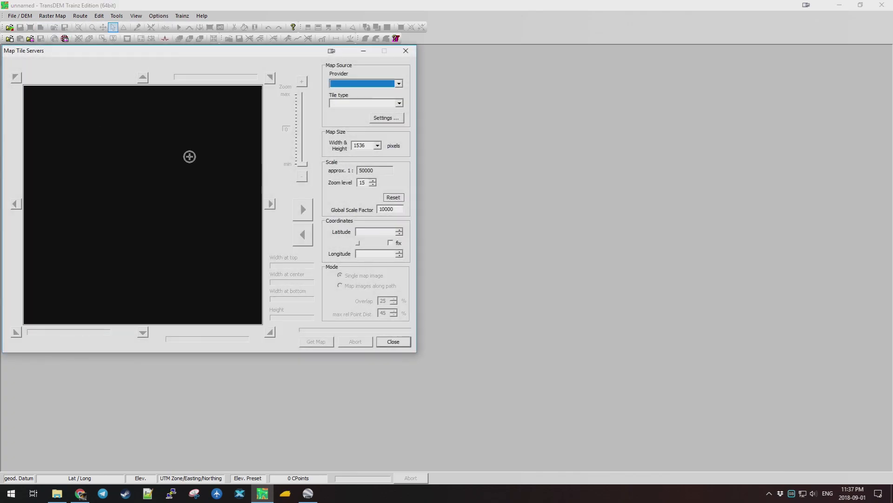
left_click_drag(195, 54, 274, 94)
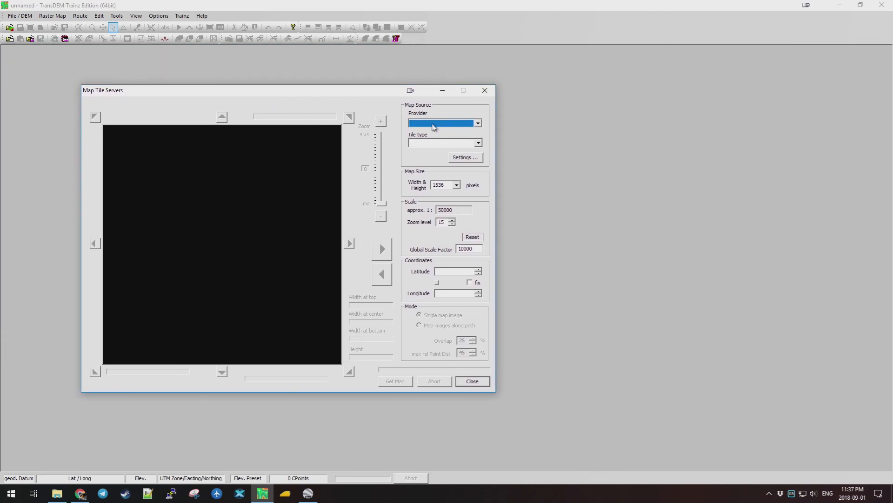
left_click(477, 123)
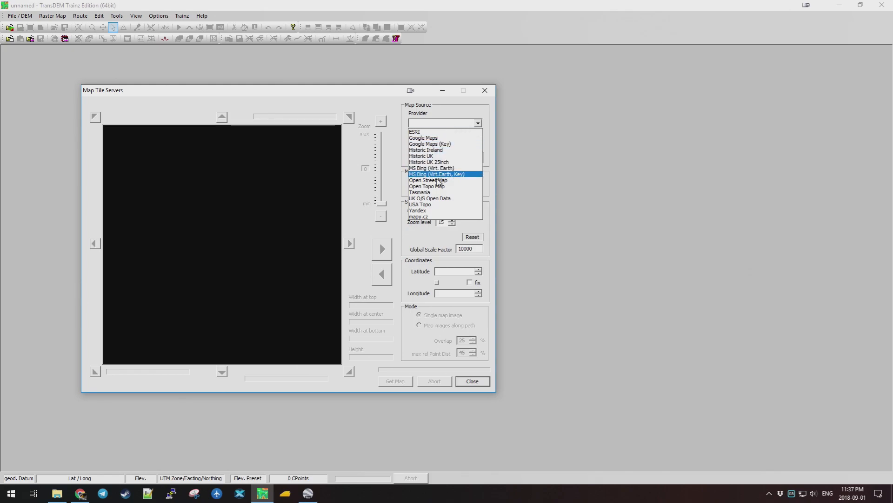
left_click(478, 124)
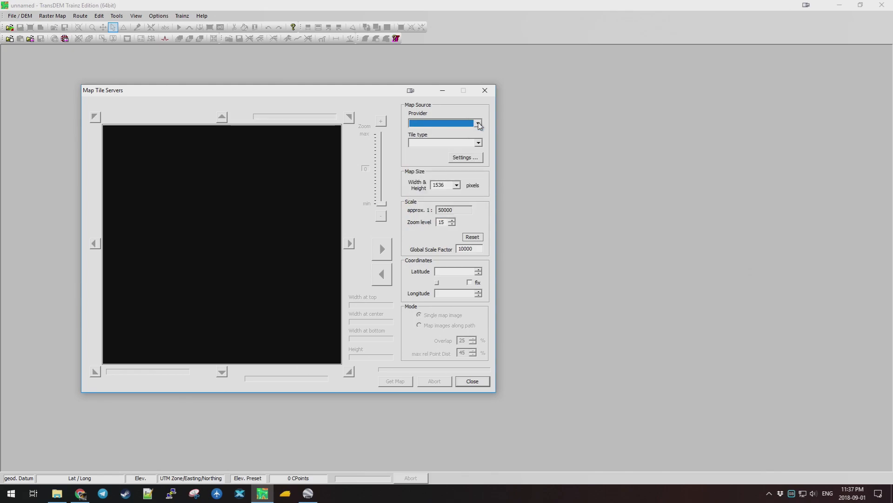
Open the tile provider Settings, view the Import dialog's two sample XML files, then cancel.
left_click(468, 159)
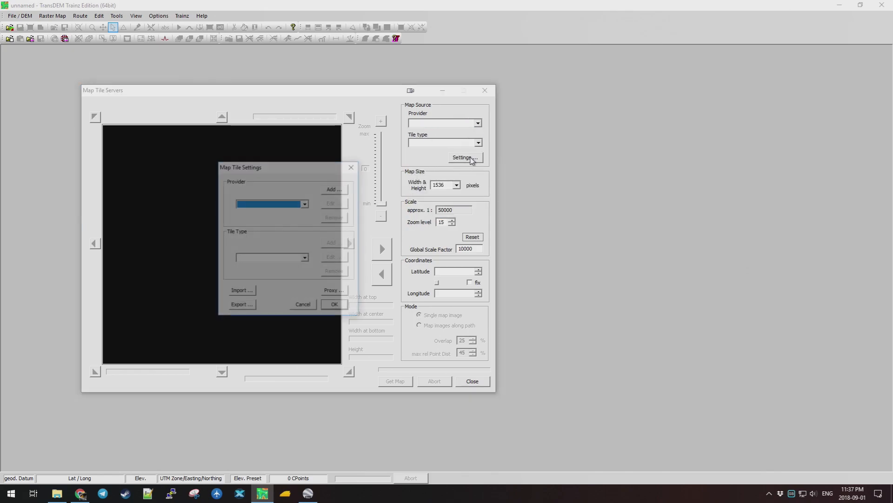
left_click(249, 293)
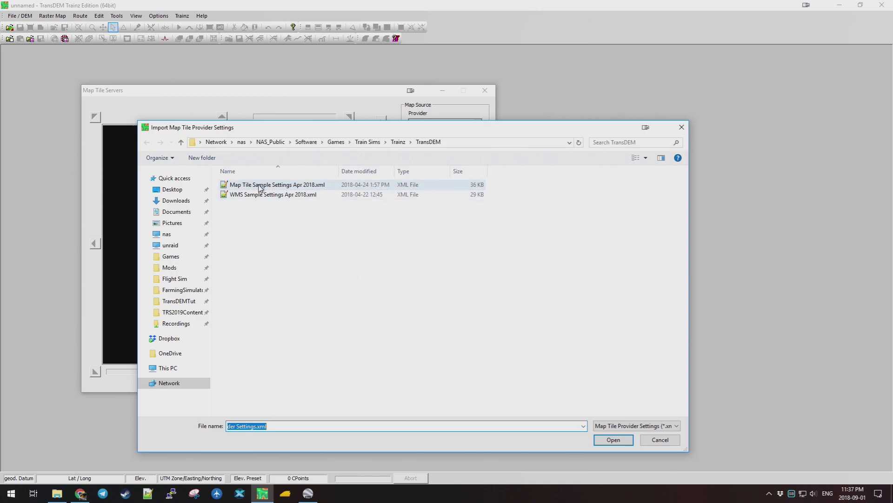
left_click(661, 440)
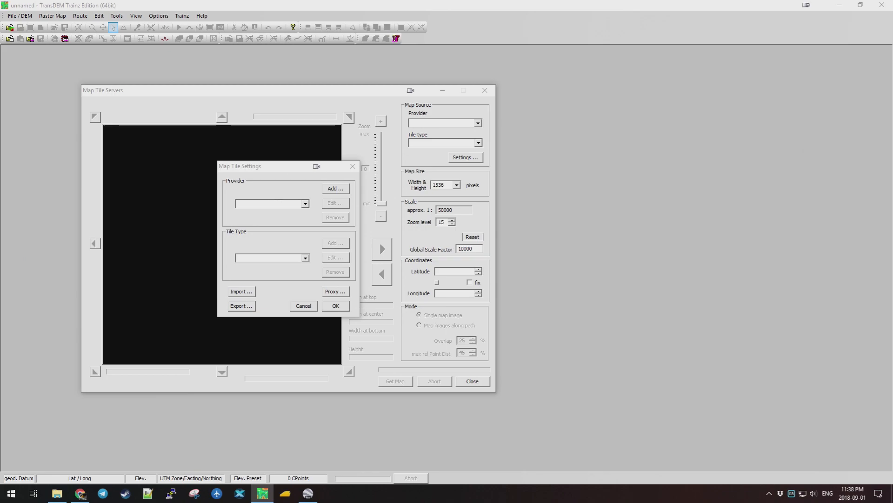
Look through TransDEM_engl.pdf and TransDEMTrainz_engl.pdf in the Dokumentation folder.
left_click_drag(51, 93, 407, 106)
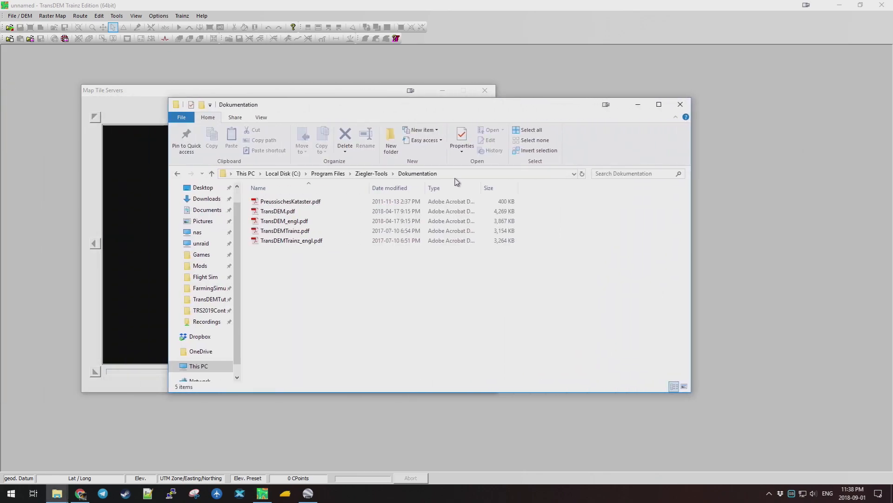
left_click(320, 223)
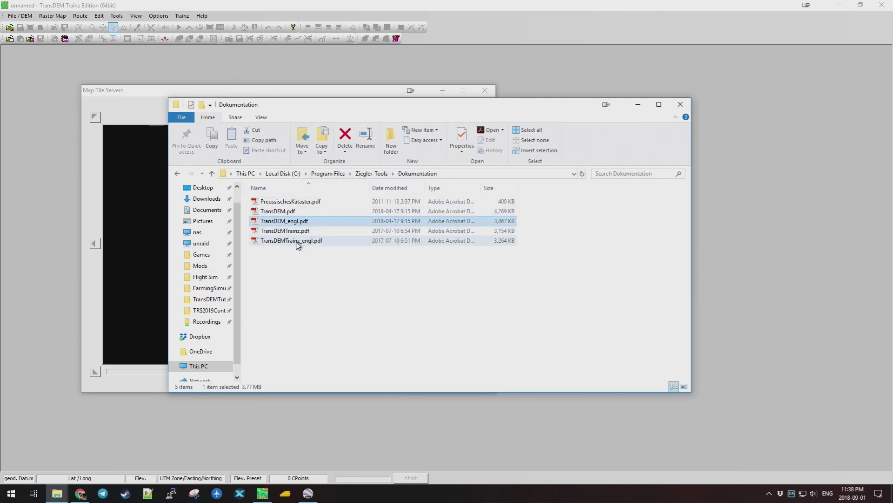
left_click(296, 243)
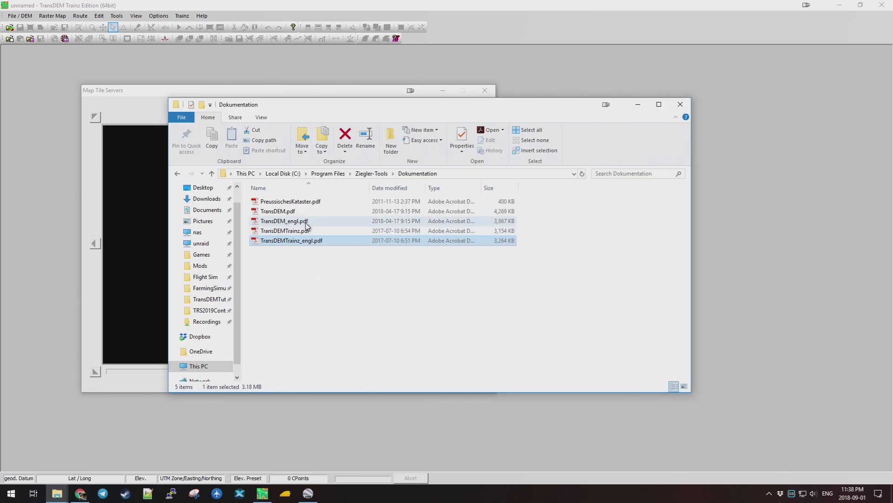
left_click(280, 223)
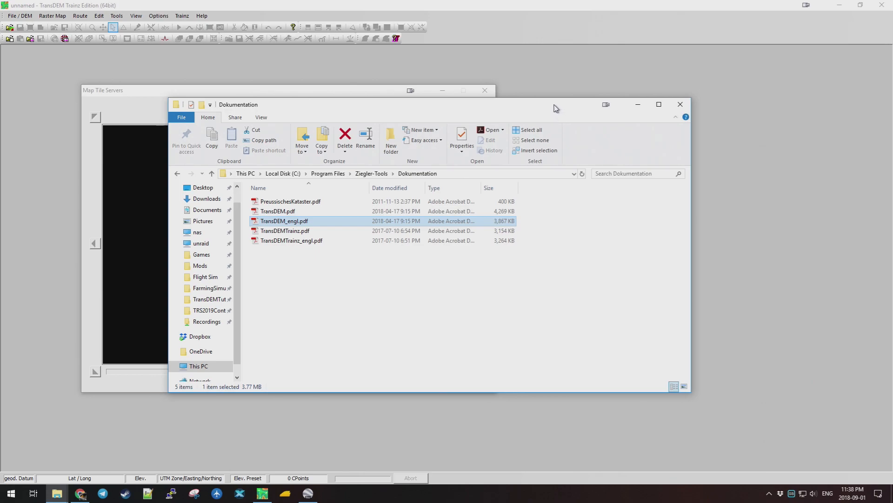
left_click_drag(255, 108, 437, 108)
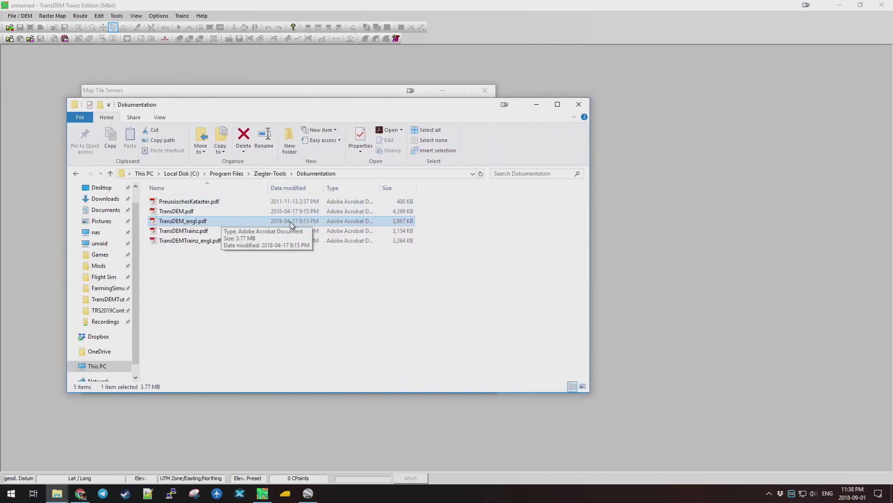
left_click_drag(457, 106, 634, 148)
Close the documentation folder and the tile settings, returning to the provider list.
left_click(775, 142)
left_click(308, 308)
left_click(477, 123)
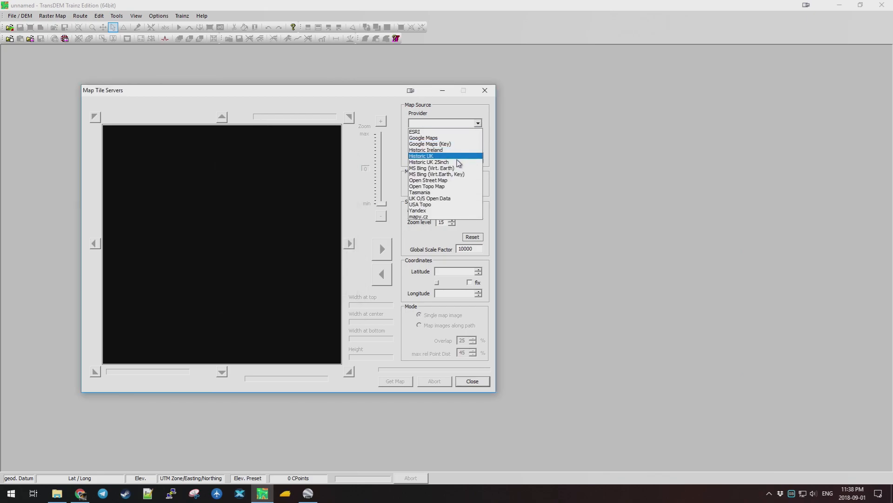
Choose Open Street Map as the tile provider with the plain Map tile type.
left_click(451, 181)
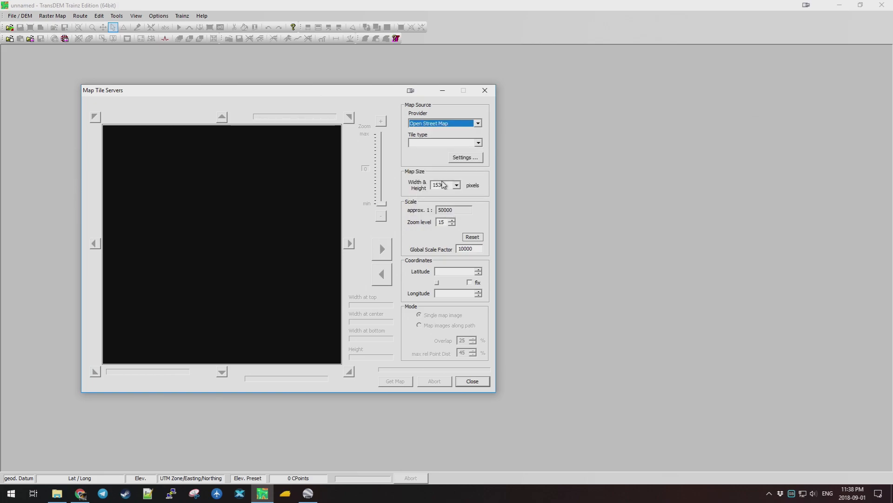
left_click(478, 143)
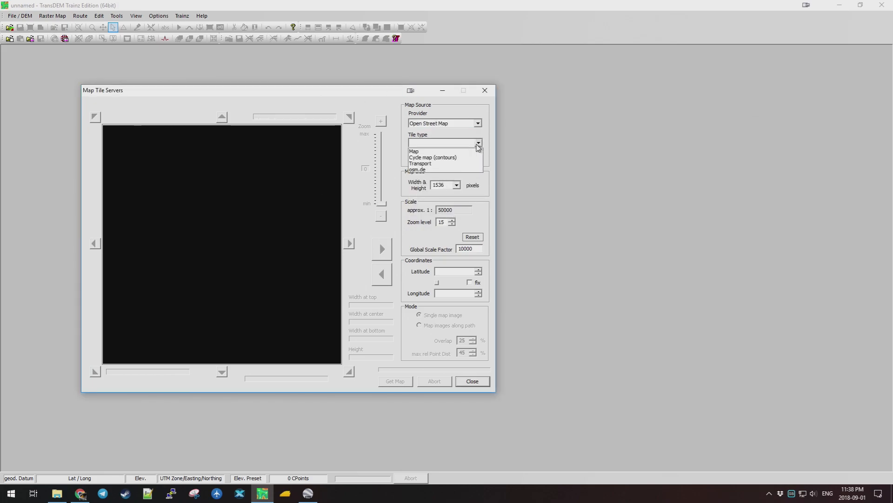
left_click(439, 152)
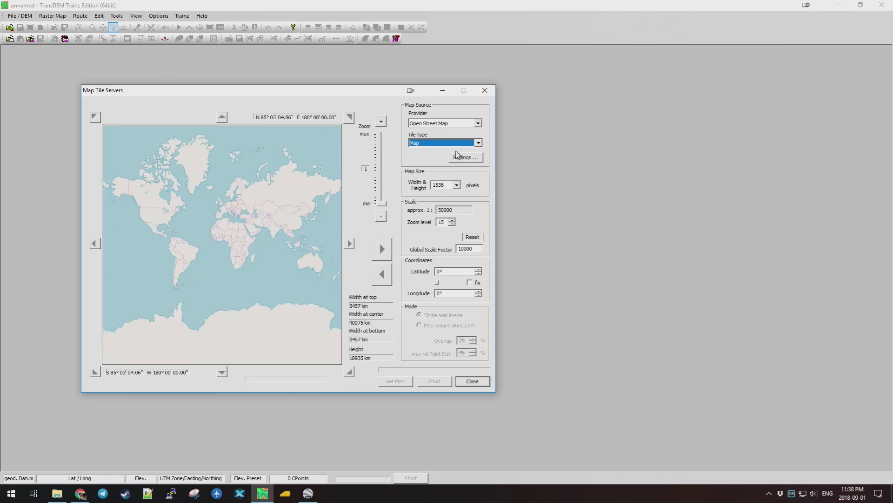
left_click(478, 143)
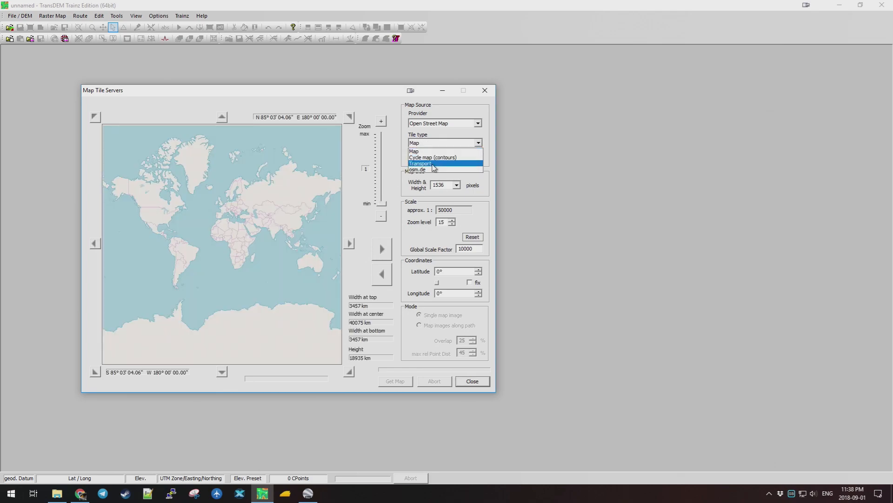
left_click(480, 147)
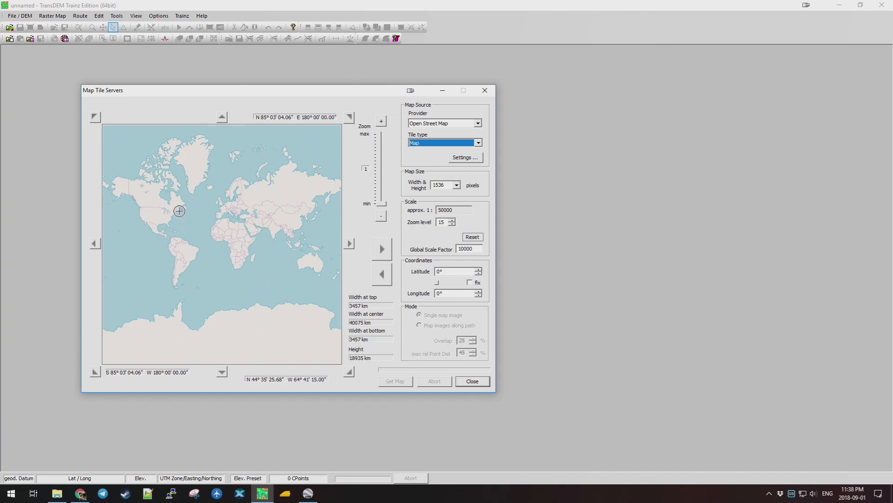
Zoom the preview to Truro–Halifax at level 9, fixing centre 45° 05' 20.53", -63° 16' 52.50".
scroll(179, 211, "up", 1)
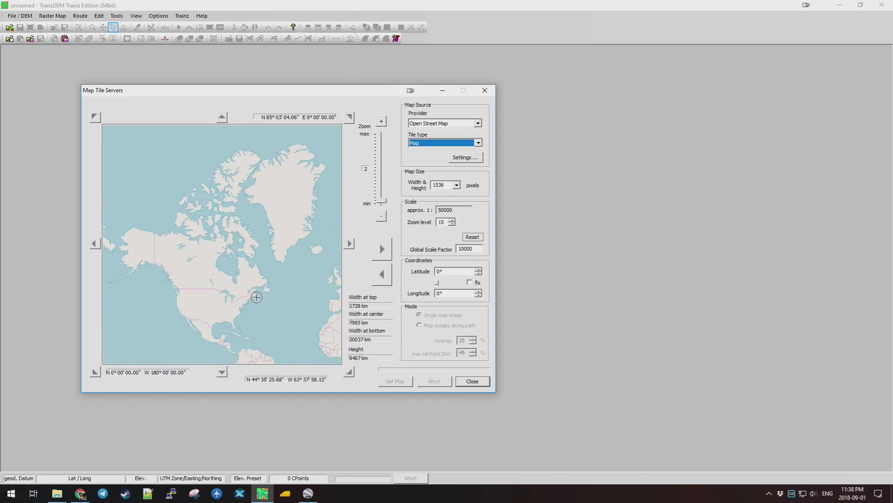
scroll(256, 297, "up", 1)
scroll(176, 230, "up", 1)
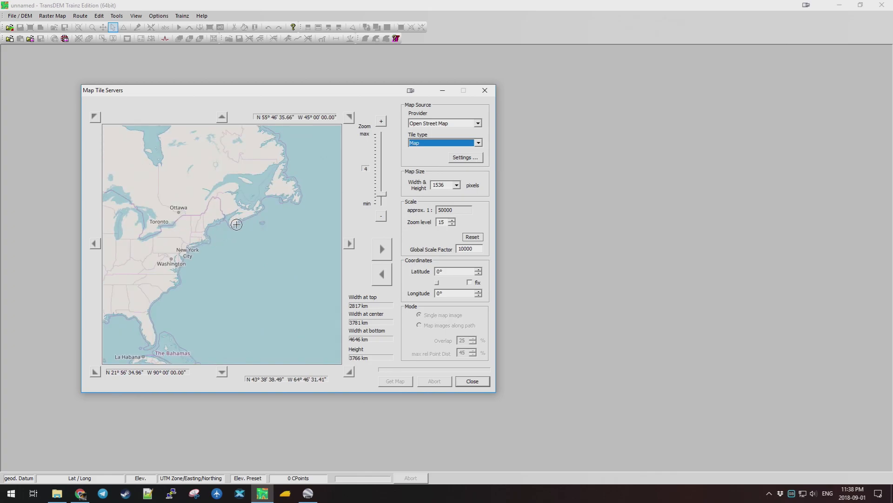
scroll(240, 216, "up", 1)
scroll(260, 193, "up", 1)
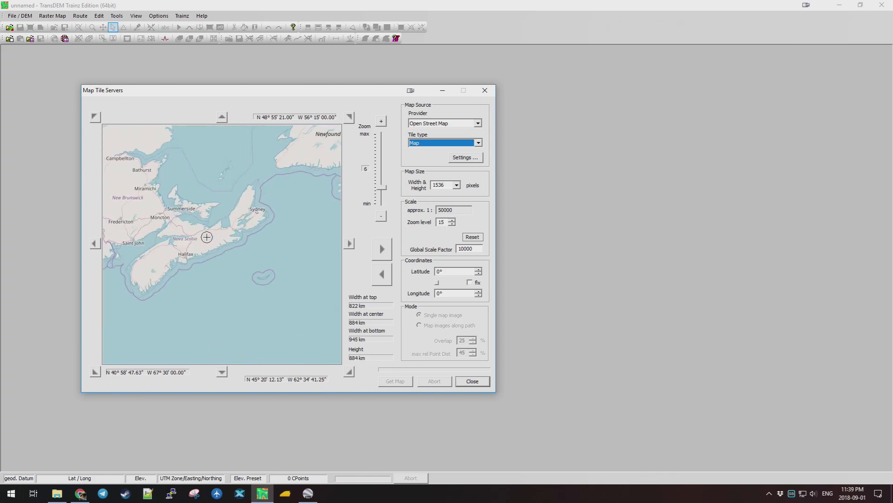
scroll(186, 253, "up", 1)
scroll(269, 254, "up", 1)
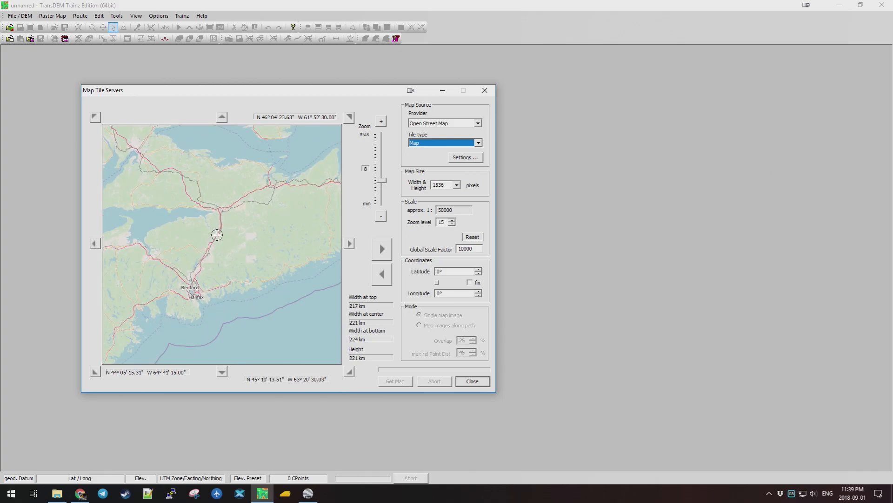
scroll(204, 248, "up", 1)
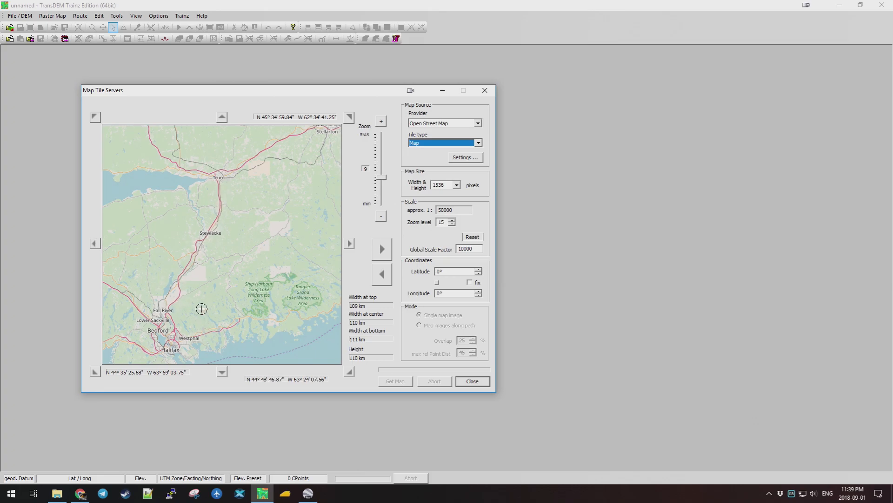
scroll(191, 251, "up", 1)
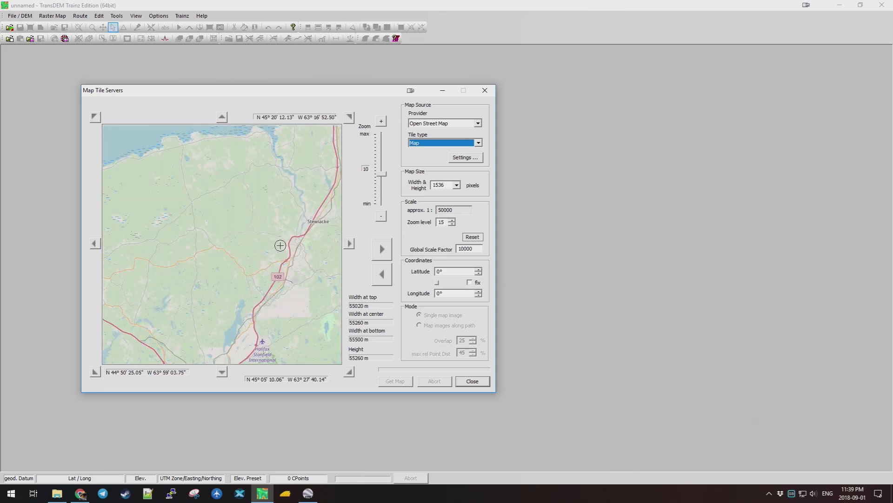
scroll(267, 250, "down", 1)
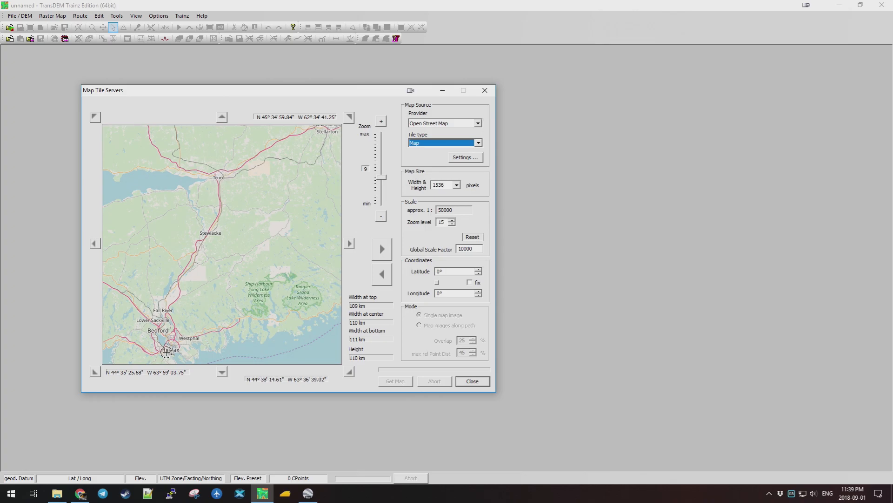
left_click(383, 252)
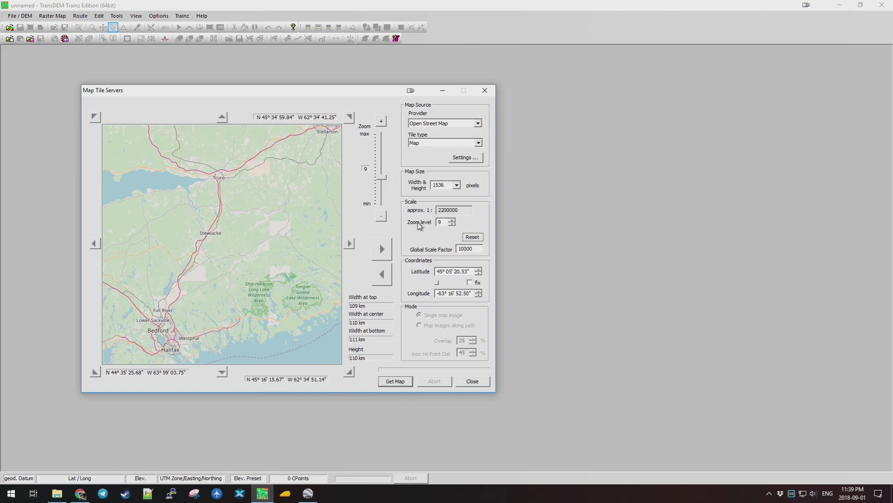
Fetch the tiles and save them as tileMap.trf in TransDEMTut, then close the tile window.
left_click(398, 381)
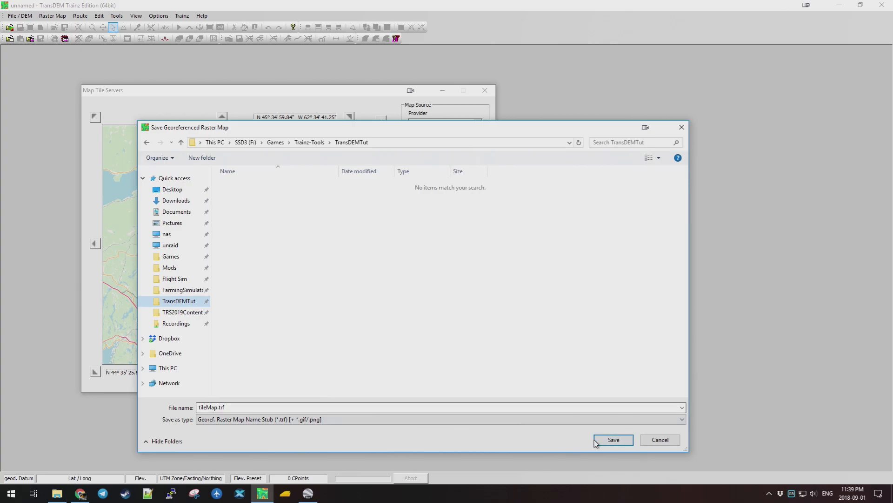
left_click(331, 419)
left_click(233, 421)
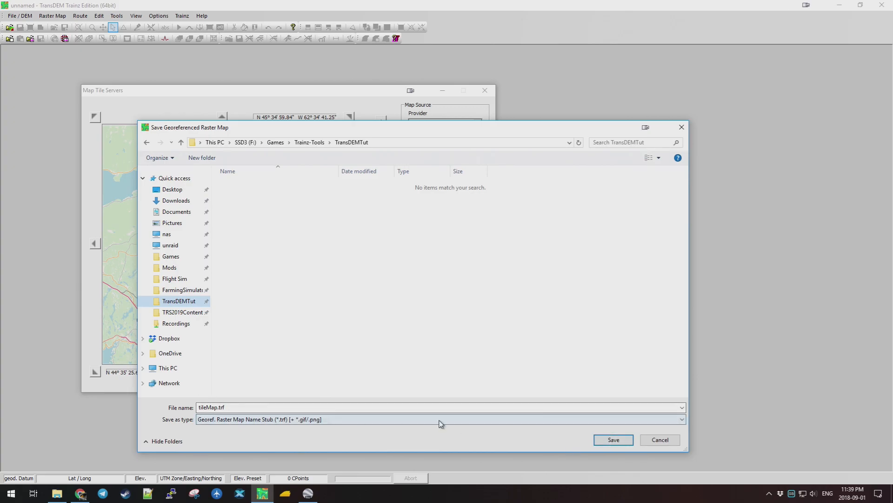
left_click(609, 441)
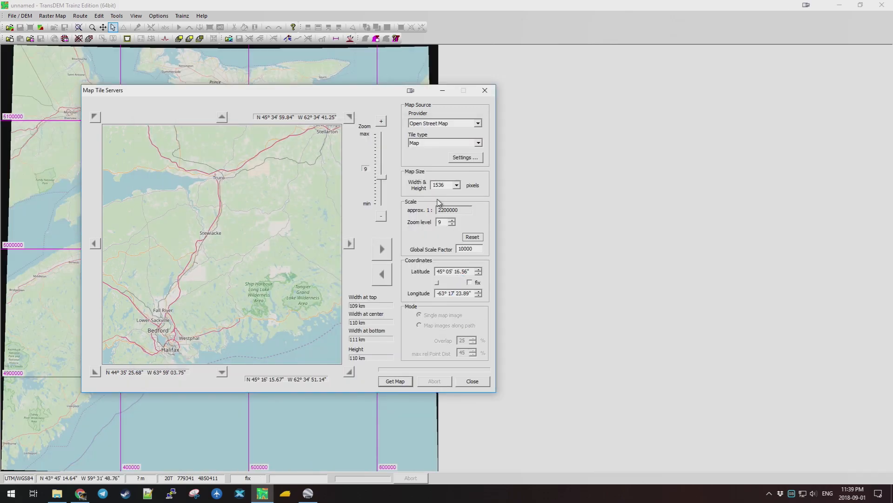
left_click(486, 384)
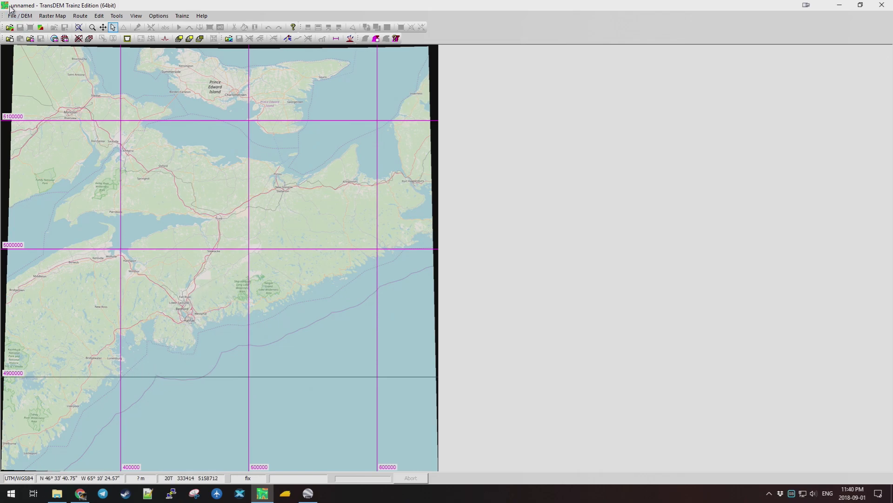
left_click(20, 16)
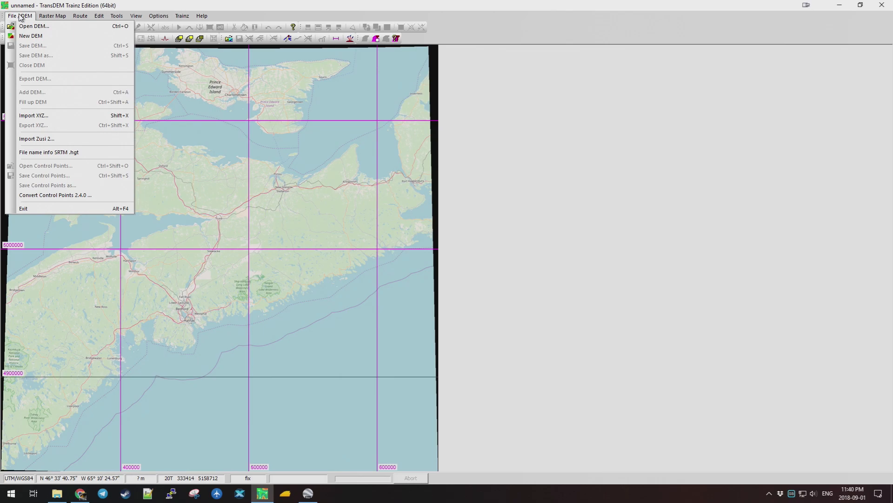
left_click(20, 17)
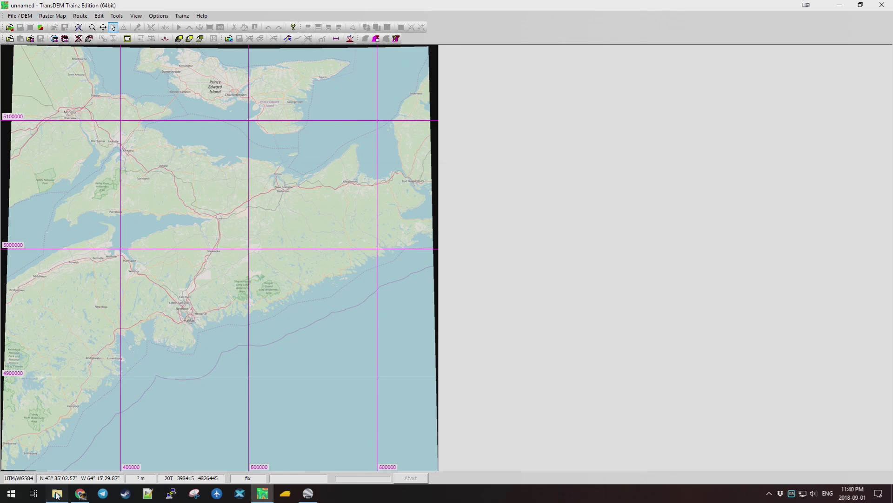
left_click(56, 494)
Check the tileMap-001_georef PNG and TRF files in TransDEMTut, then minimize Explorer.
double_click(424, 282)
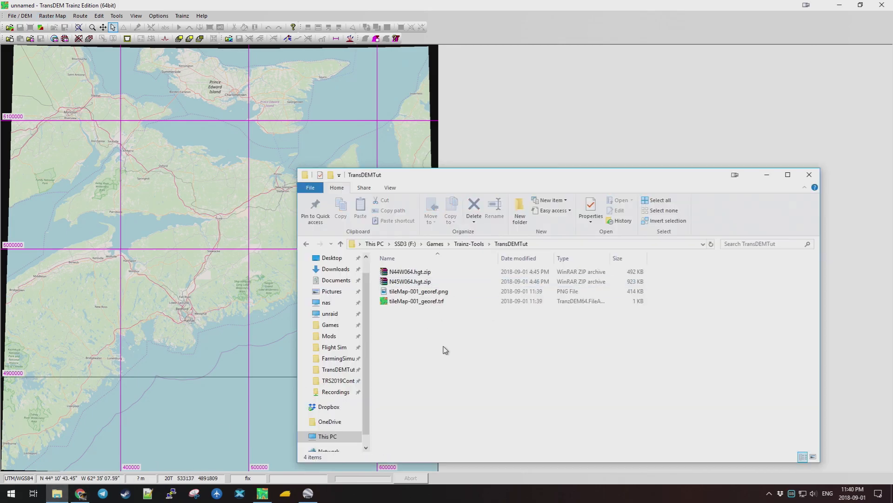
left_click(431, 301)
left_click(427, 291)
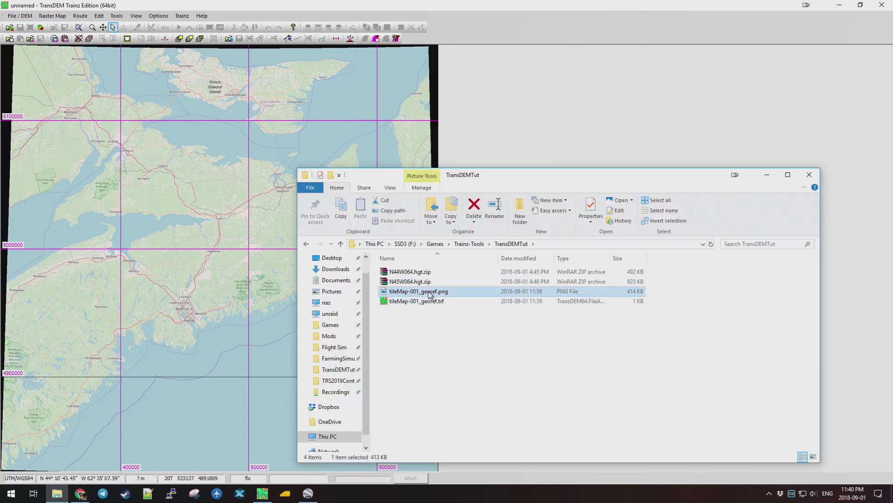
left_click(429, 303)
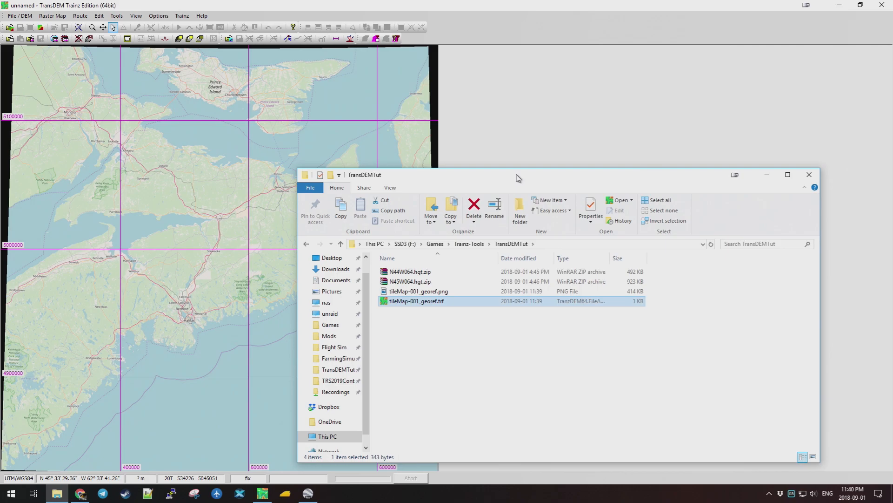
left_click_drag(518, 177, 542, 135)
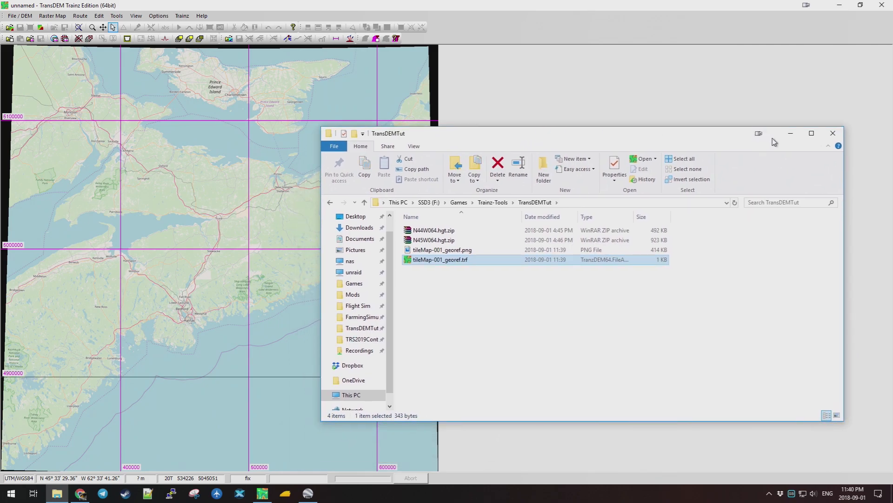
left_click(791, 133)
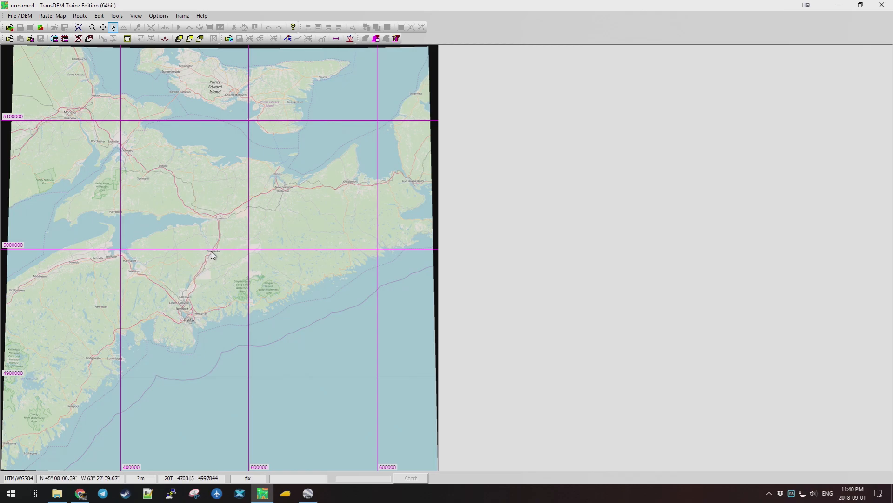
Zoom and pan the street-map raster around Stewiacke.
scroll(210, 253, "up", 1)
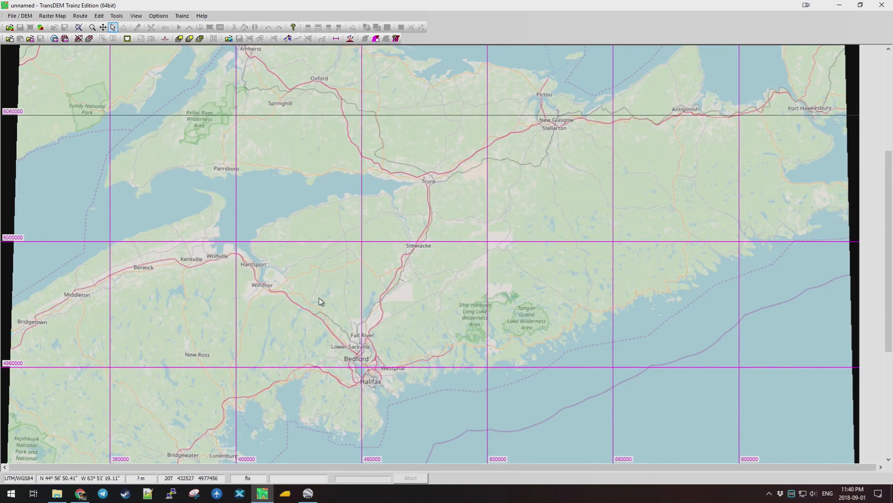
scroll(364, 268, "down", 1)
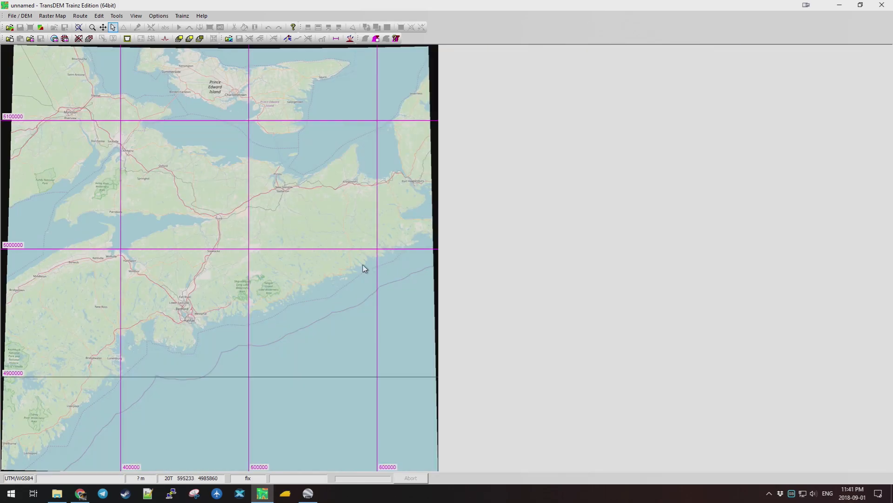
scroll(213, 262, "up", 1)
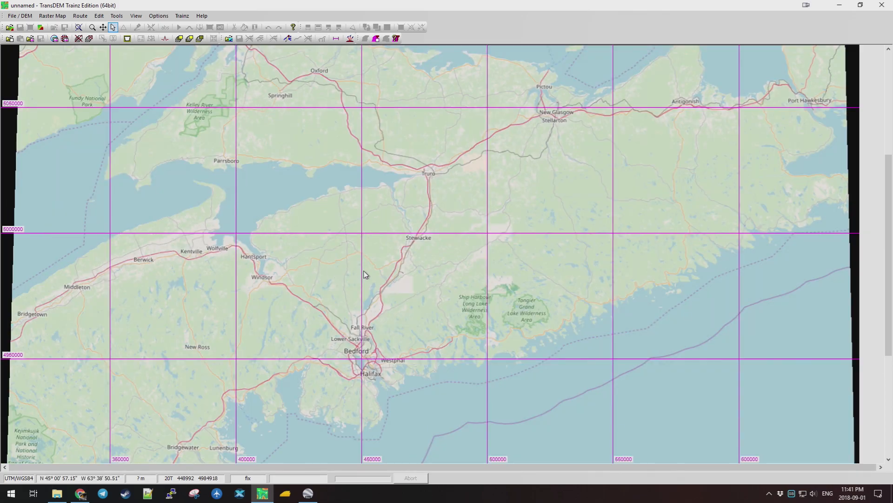
scroll(391, 271, "up", 1)
scroll(463, 281, "up", 1)
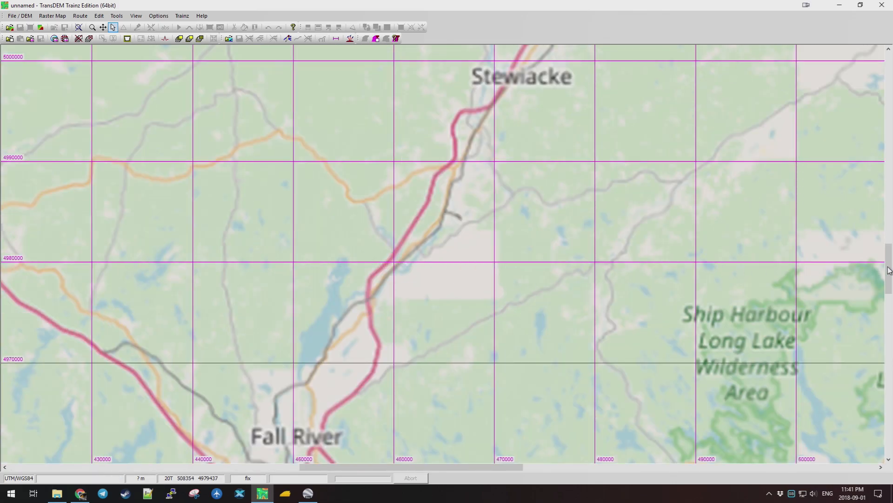
left_click_drag(885, 272, 887, 232)
left_click_drag(499, 466, 516, 466)
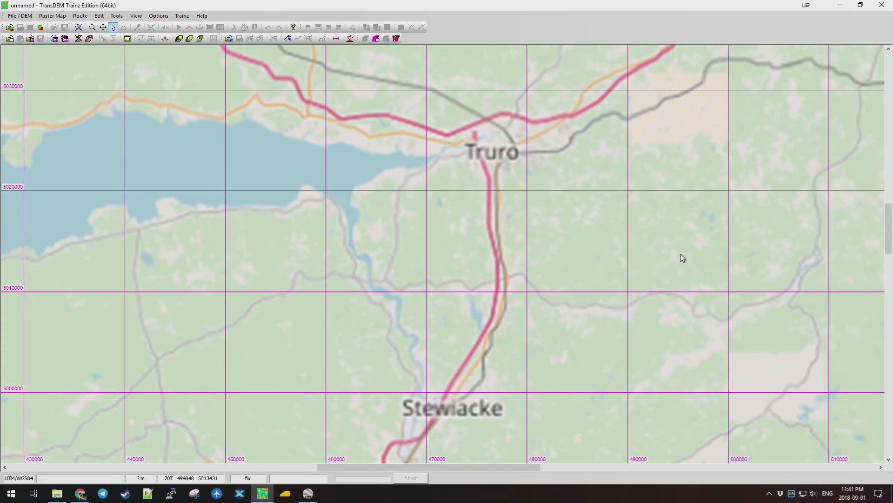
left_click_drag(889, 229, 888, 266)
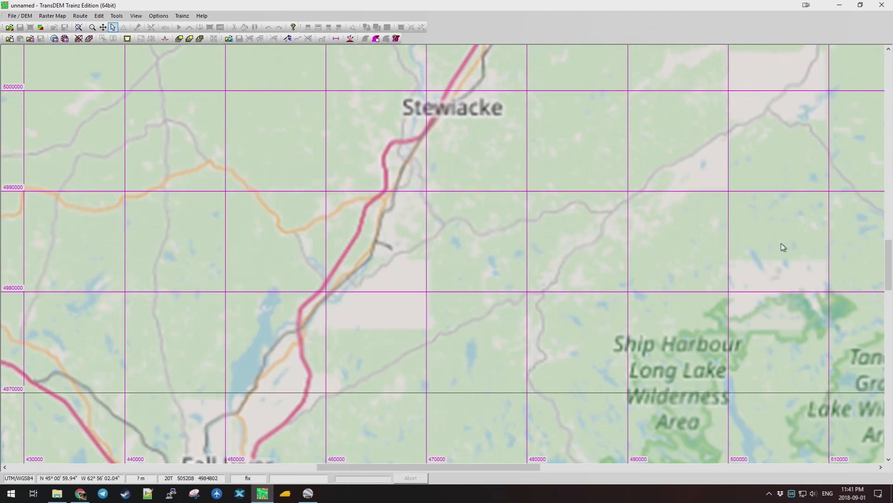
key("Left")
key("Up")
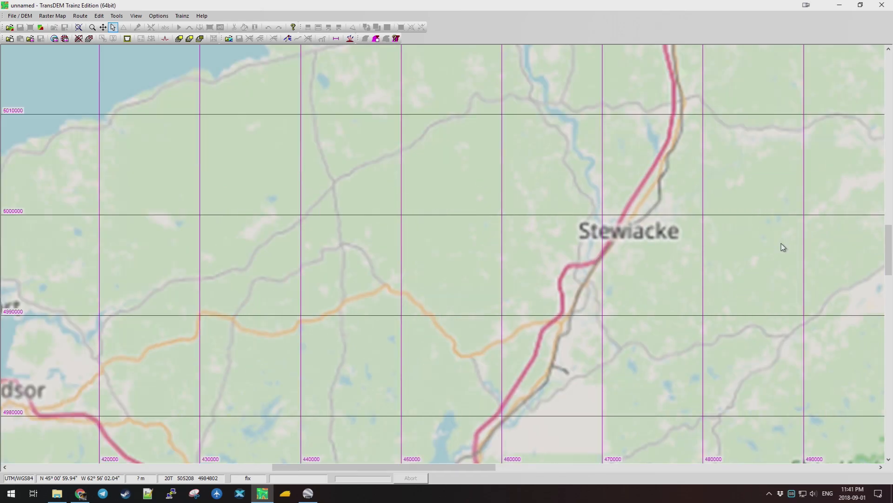
key("Right")
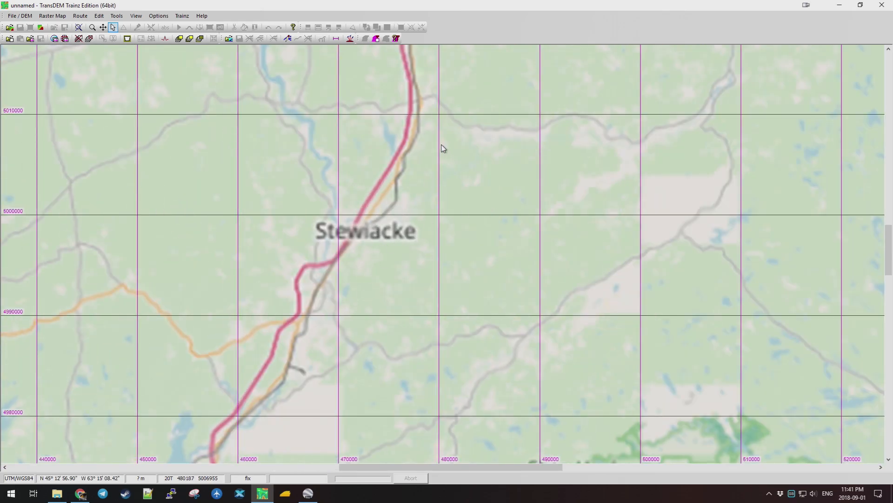
Zoom out until the map spans Parrsboro and Truro south past Halifax to Lunenburg.
scroll(411, 250, "down", 1)
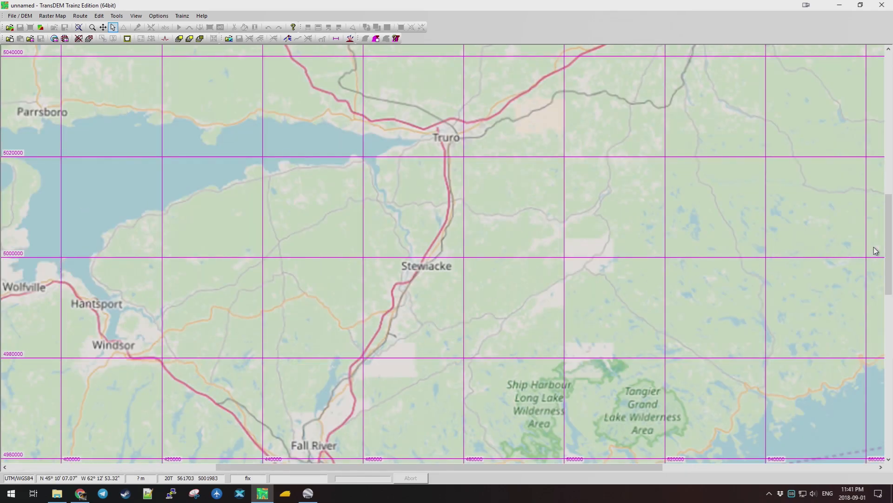
left_click_drag(889, 244, 890, 264)
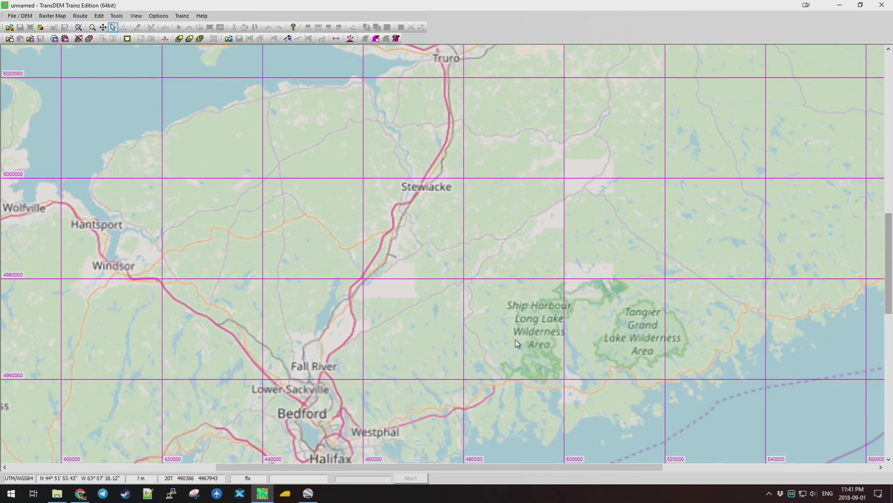
scroll(424, 266, "down", 1)
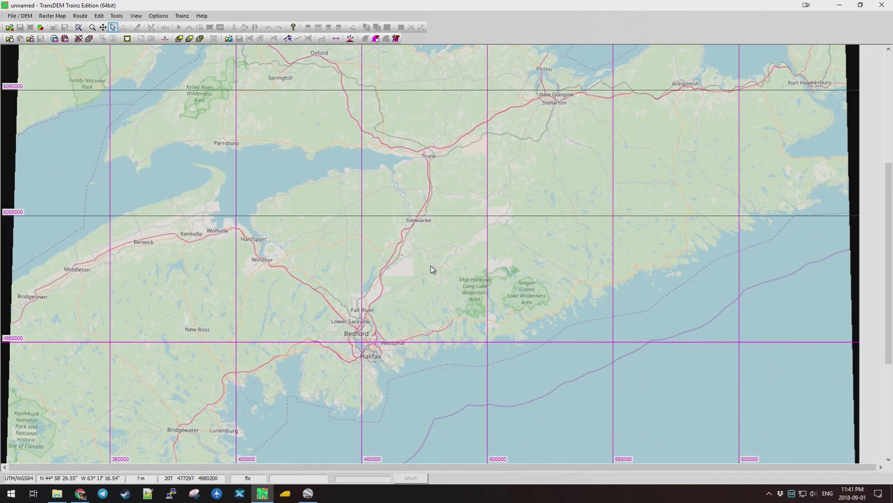
scroll(396, 271, "up", 1)
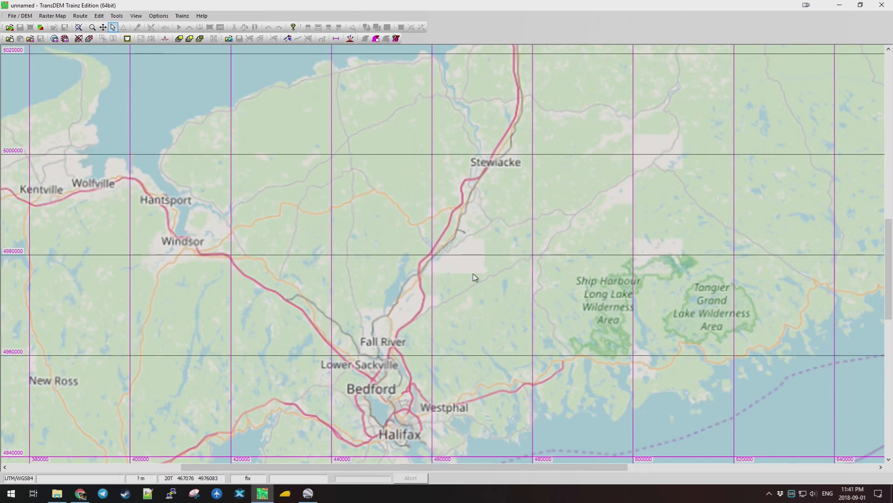
left_click_drag(889, 300, 890, 291)
scroll(448, 234, "down", 1)
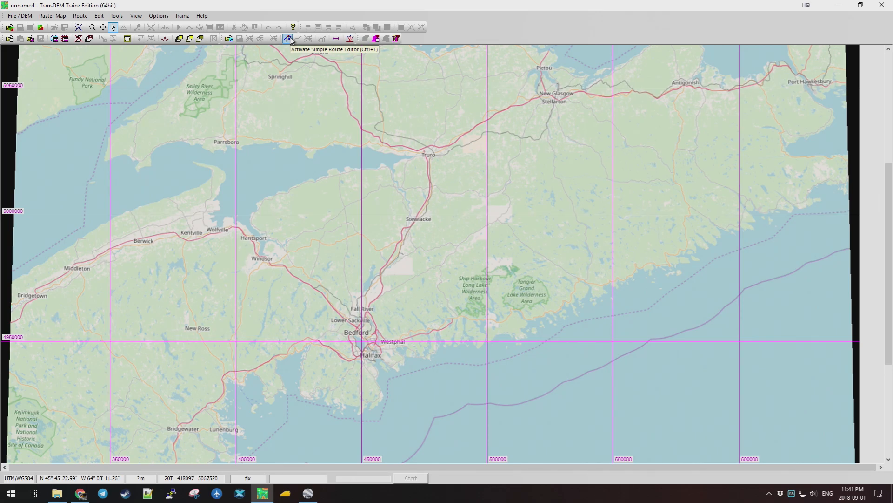
Start a new route in the Simple Route Editor at Truro and trace it through Stewiacke toward Fall River.
left_click(81, 16)
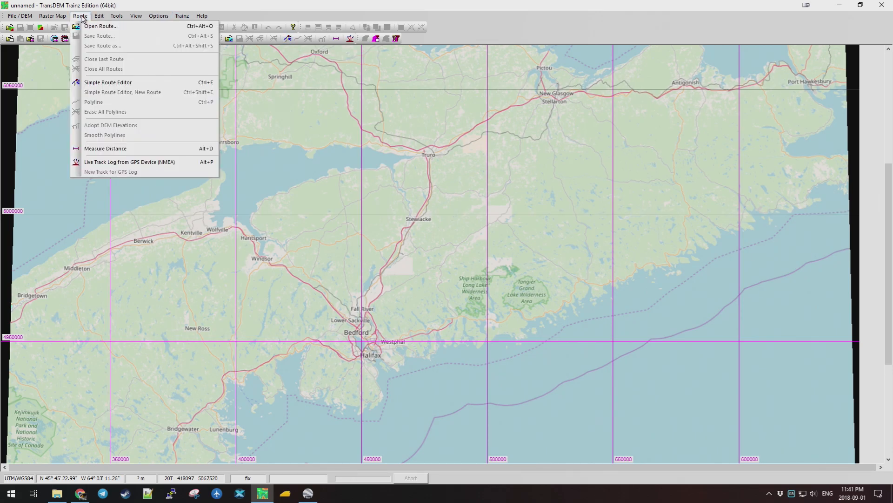
left_click(113, 83)
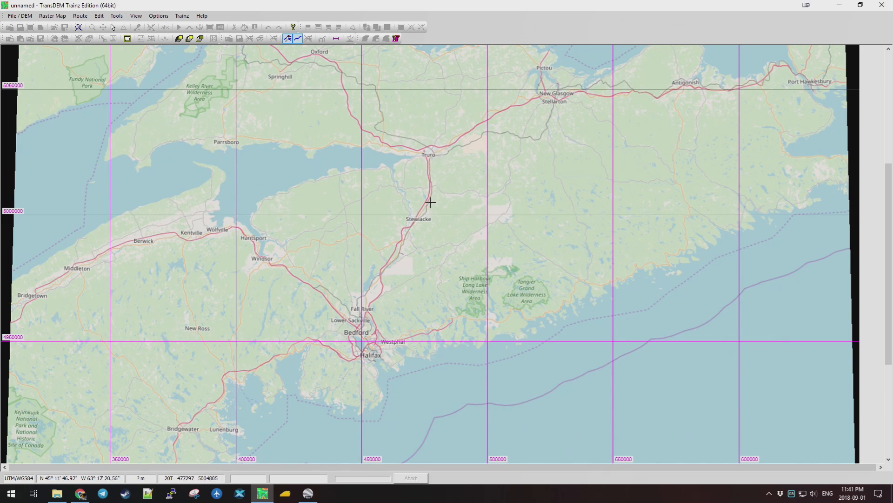
left_click(432, 153)
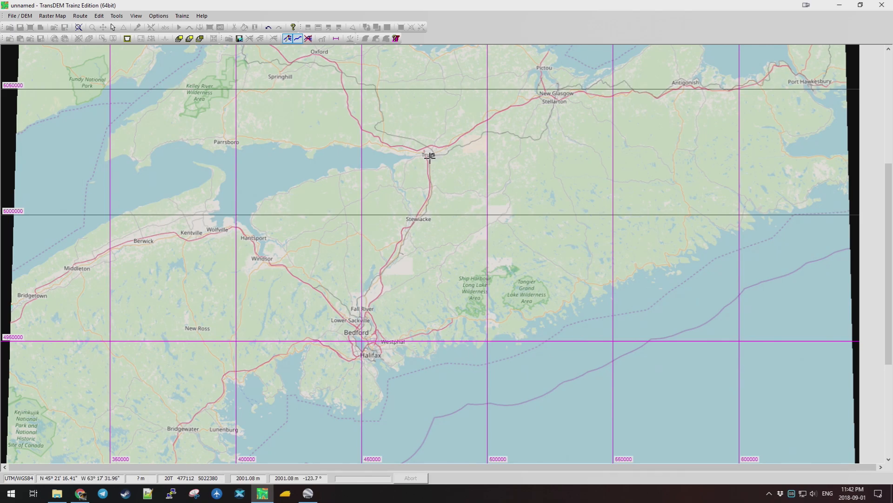
left_click(431, 195)
left_click(423, 214)
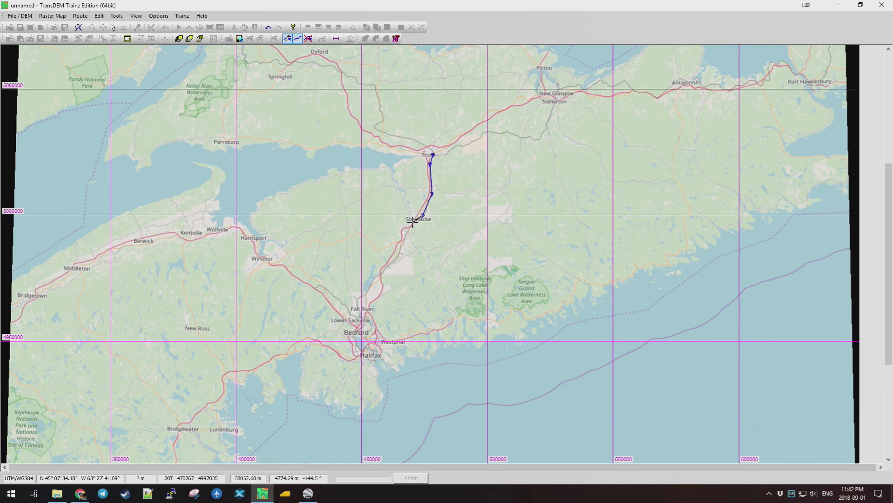
left_click(400, 257)
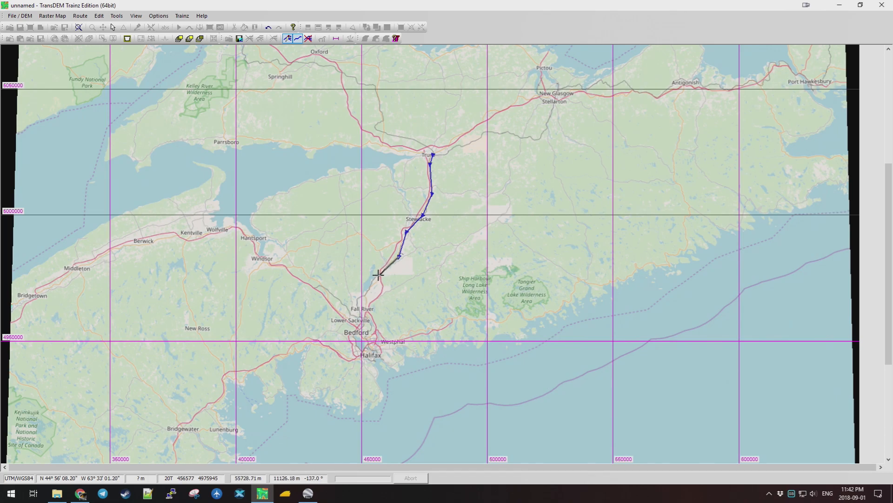
left_click(376, 276)
left_click(367, 294)
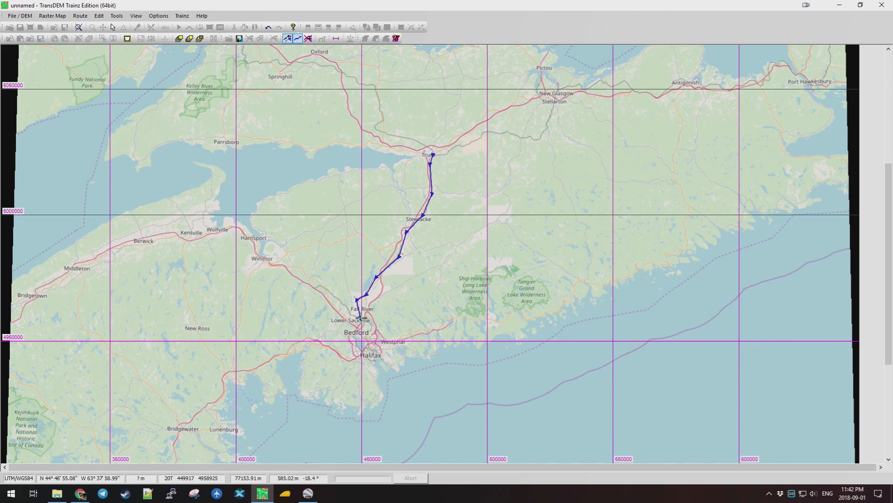
Extend the route past Fall River through Lower Sackville and Bedford, ending it in Halifax.
scroll(360, 318, "up", 1)
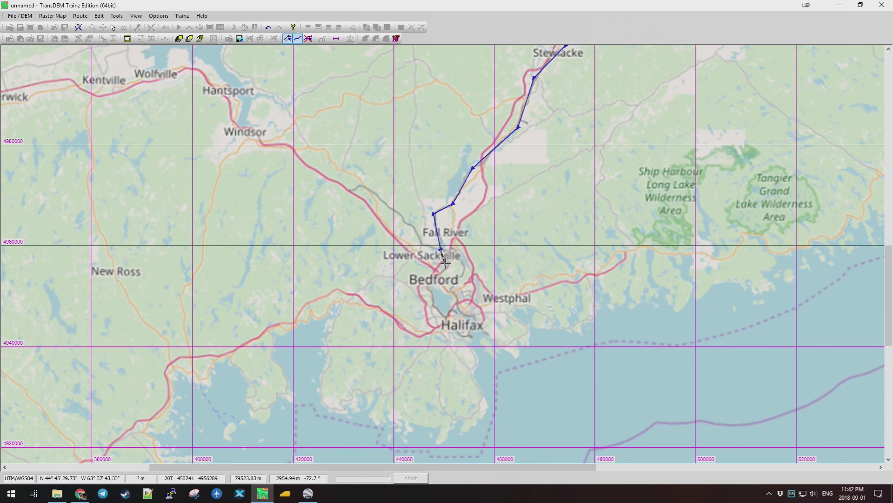
scroll(445, 260, "up", 1)
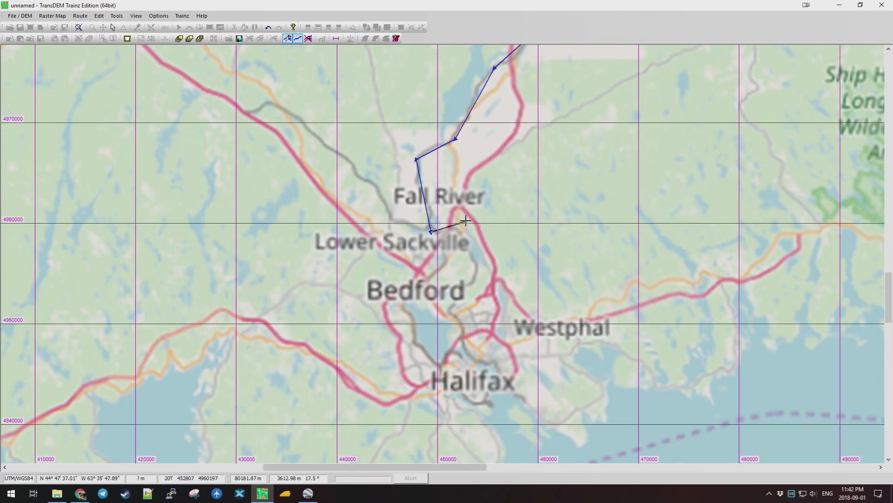
left_click(454, 230)
left_click(477, 268)
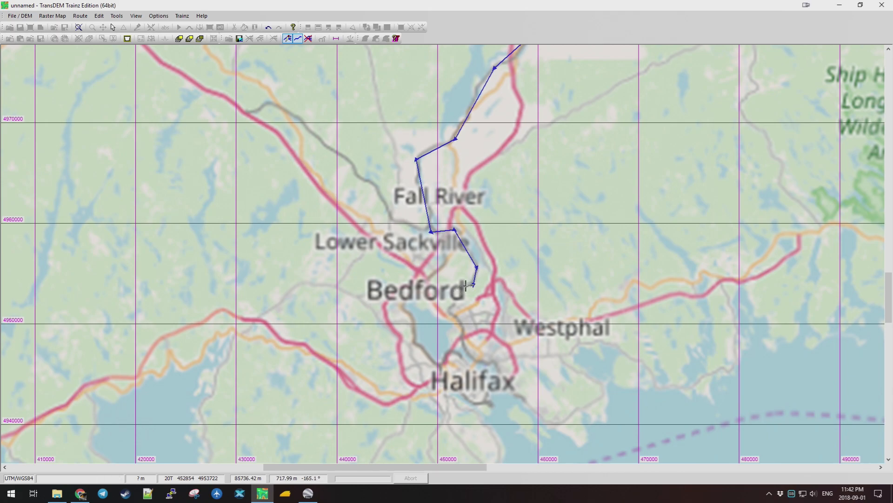
left_click(449, 311)
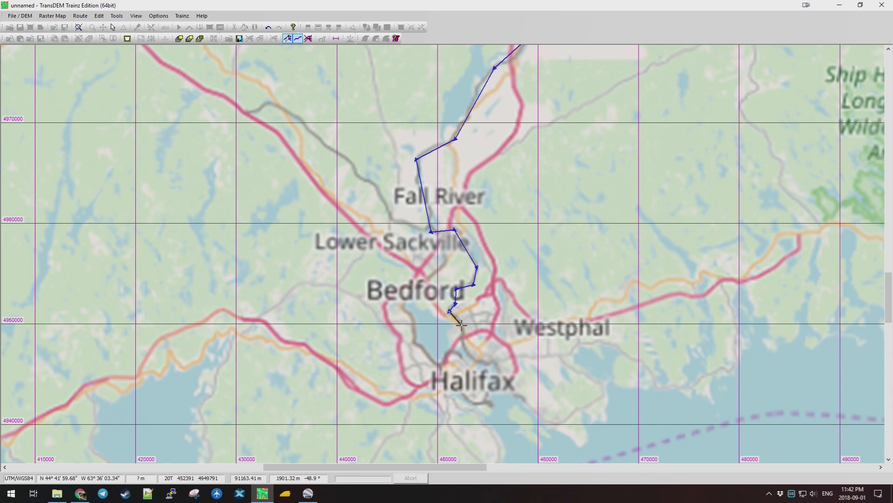
left_click(464, 329)
left_click(469, 355)
left_click(495, 365)
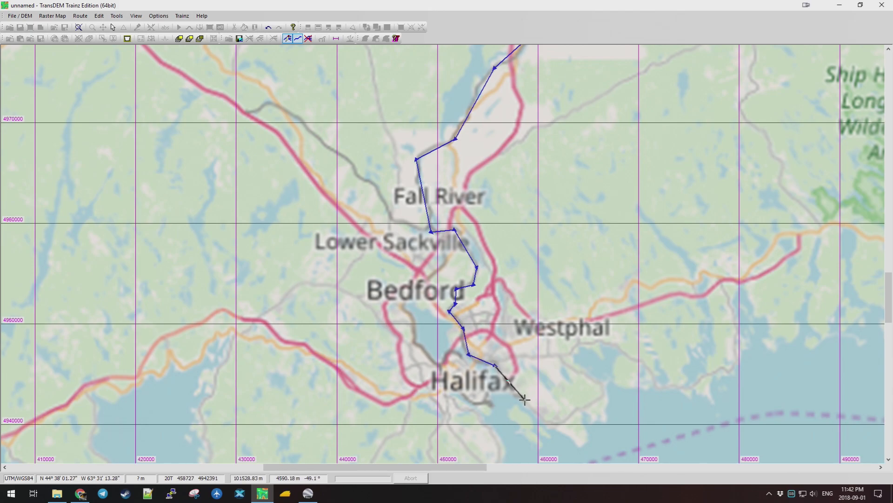
double_click(524, 401)
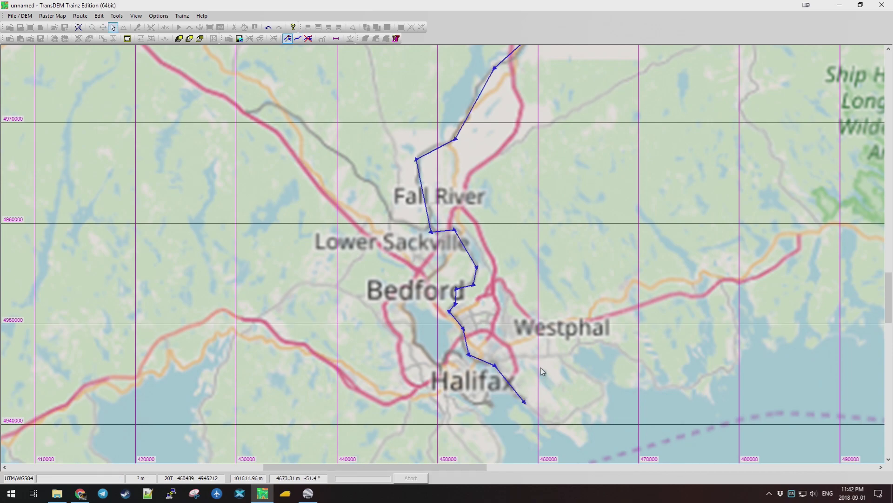
left_click(297, 38)
Draw a second route from Lower Sackville along Bedford Basin's west shore into Halifax.
left_click(441, 236)
left_click(447, 261)
left_click(423, 284)
left_click(401, 306)
left_click(414, 343)
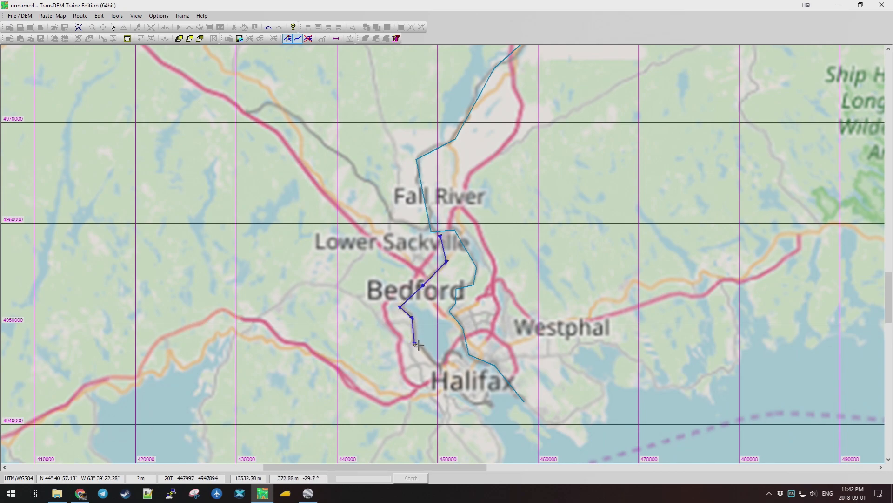
left_click(439, 367)
left_click(447, 352)
left_click(466, 361)
left_click(487, 383)
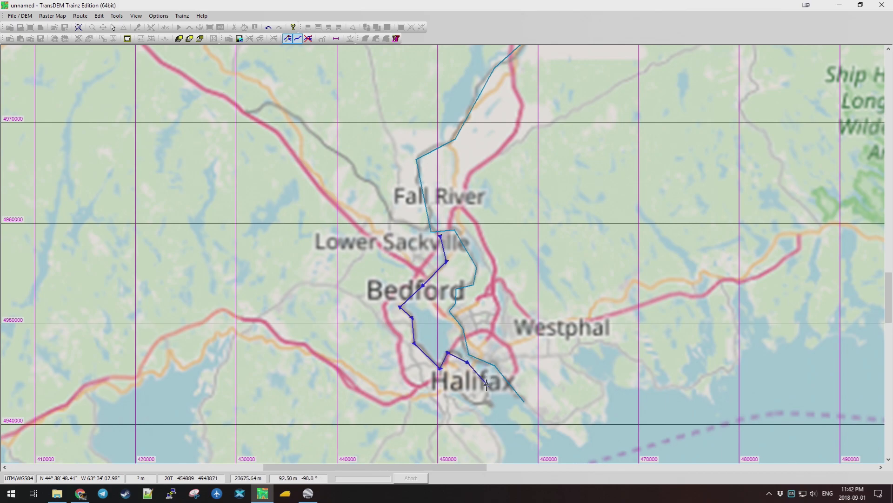
double_click(491, 404)
Add a short three-point spur route in Halifax.
left_click(298, 39)
left_click(439, 372)
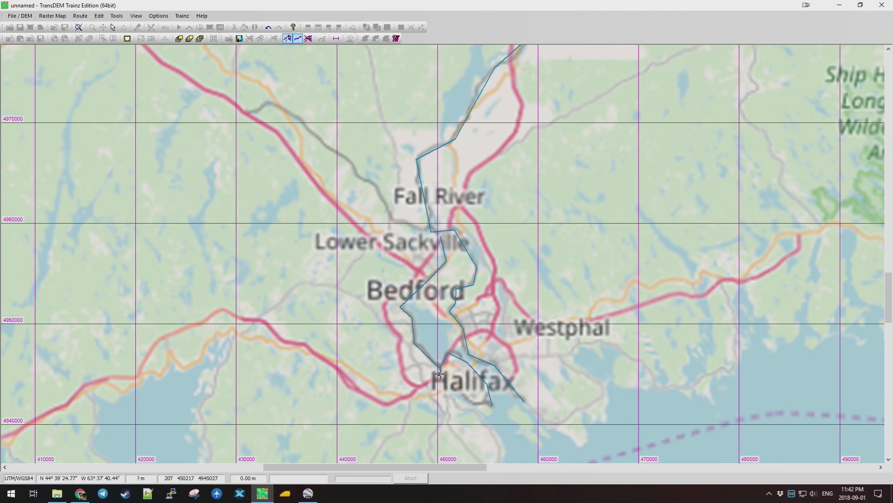
left_click(463, 393)
left_click(475, 405)
double_click(490, 405)
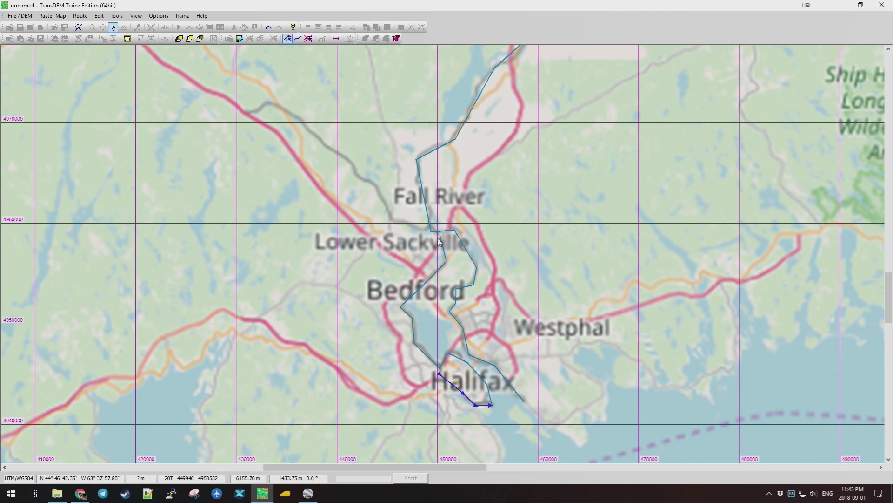
Snap the branch route's start near Lower Sackville onto the main route.
scroll(444, 239, "up", 4)
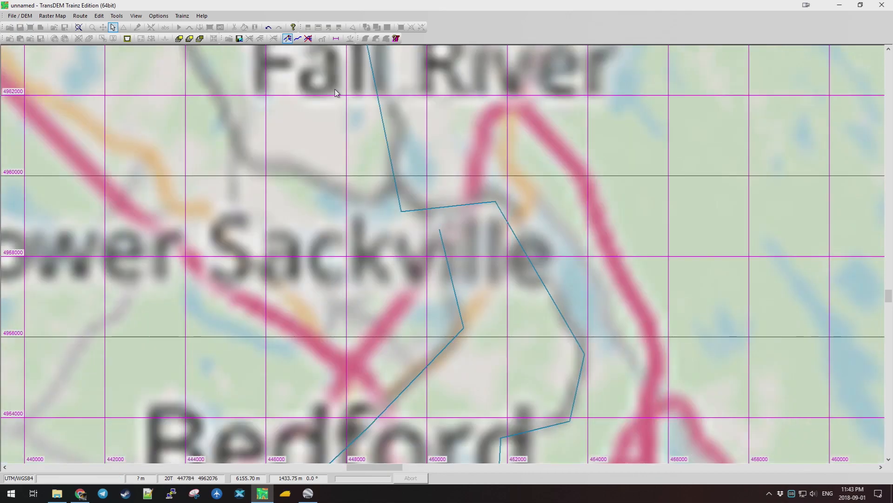
left_click(439, 231)
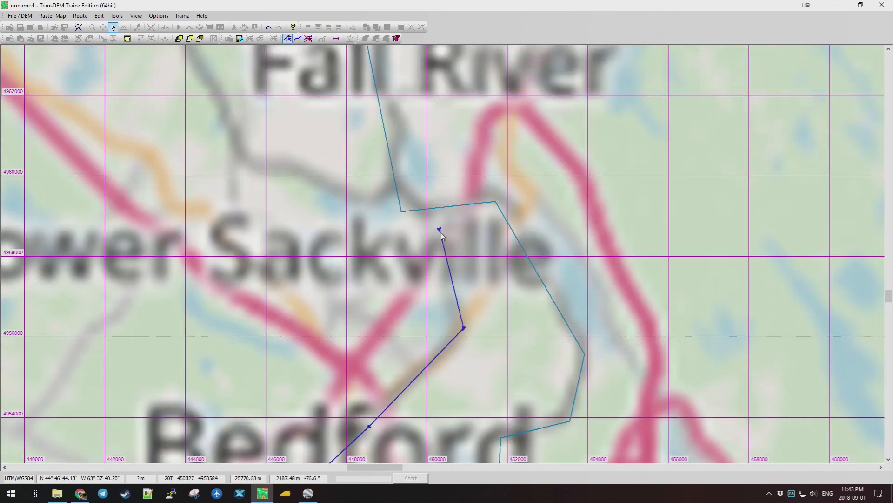
mouse_move(439, 231)
left_mouse_down()
mouse_move(415, 212)
mouse_move(418, 247)
mouse_move(411, 241)
mouse_move(430, 208)
left_mouse_up()
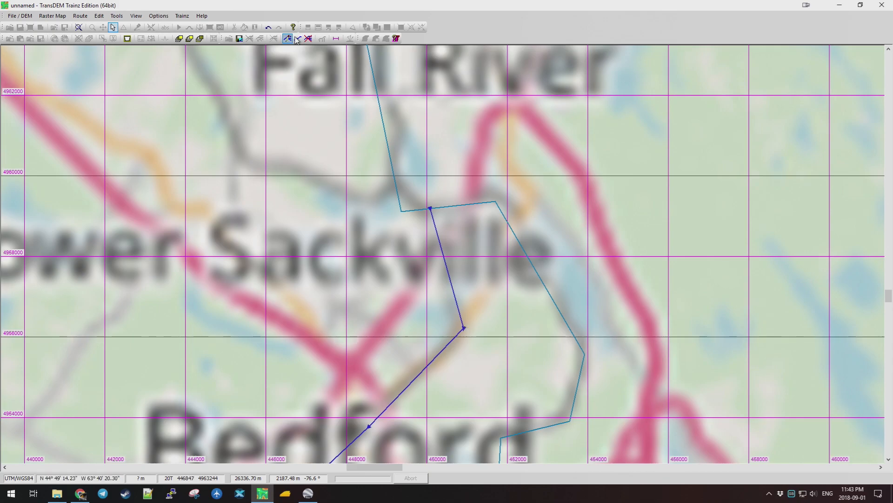
left_click_drag(464, 327, 464, 324)
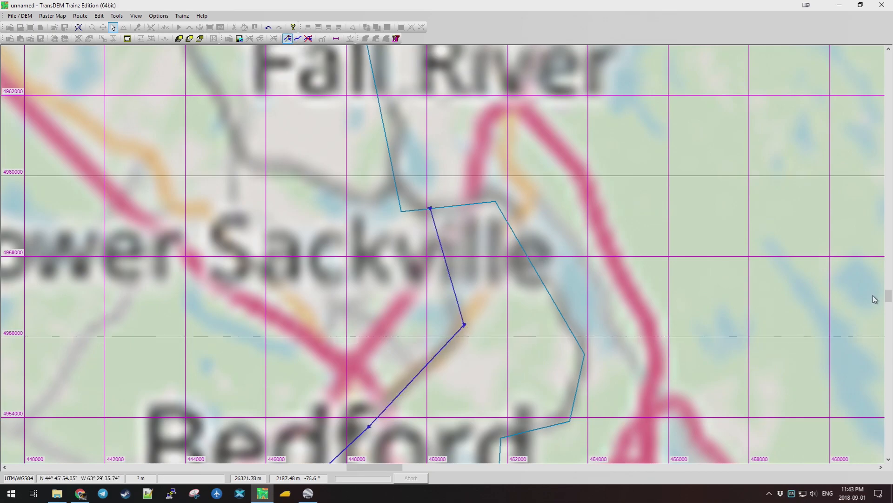
left_click_drag(888, 297, 889, 298)
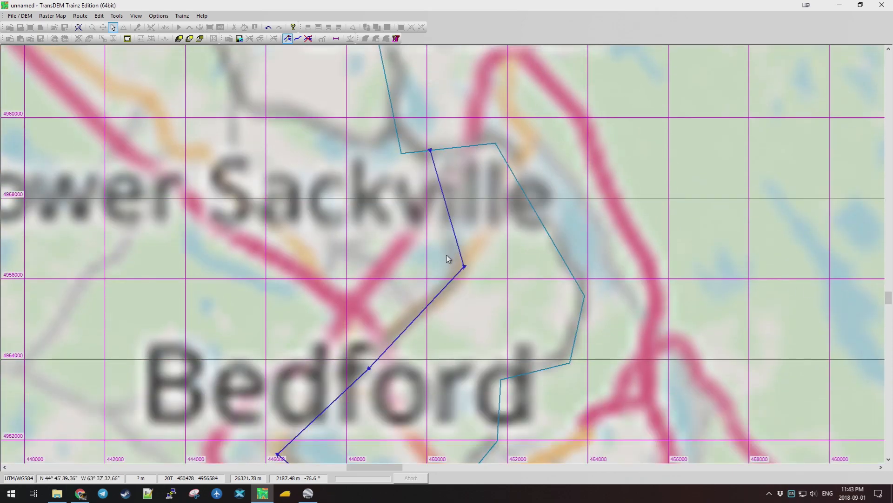
scroll(450, 247, "down", 1)
scroll(453, 238, "down", 1)
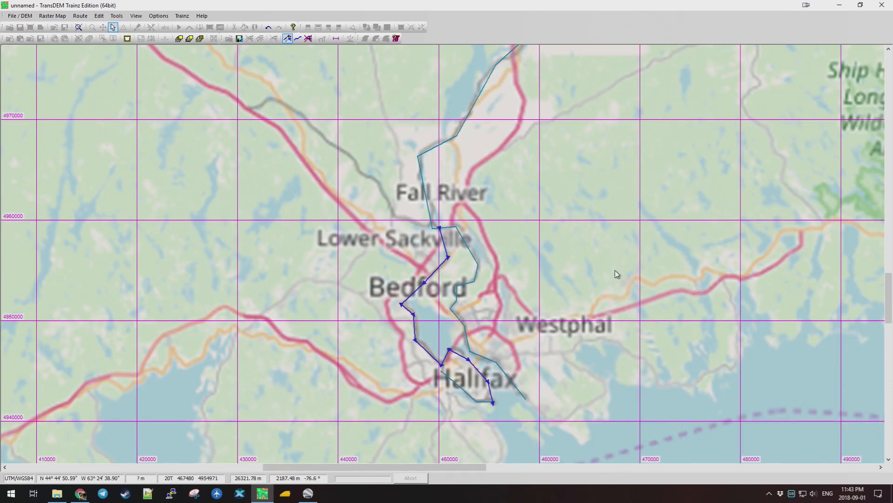
scroll(615, 270, "down", 1)
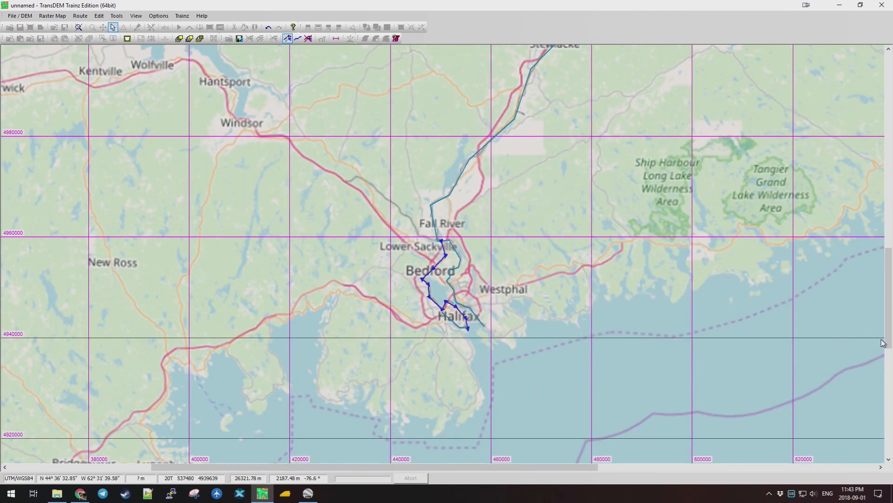
left_click_drag(883, 343, 883, 305)
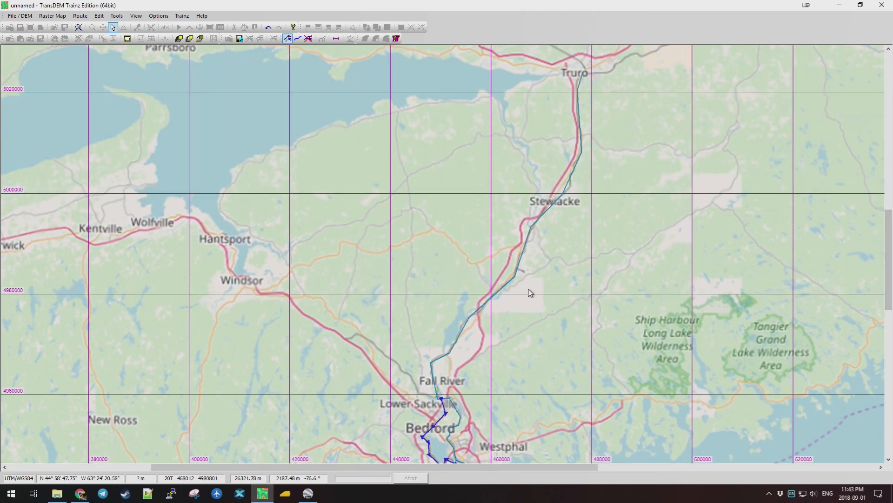
left_click_drag(888, 283, 891, 287)
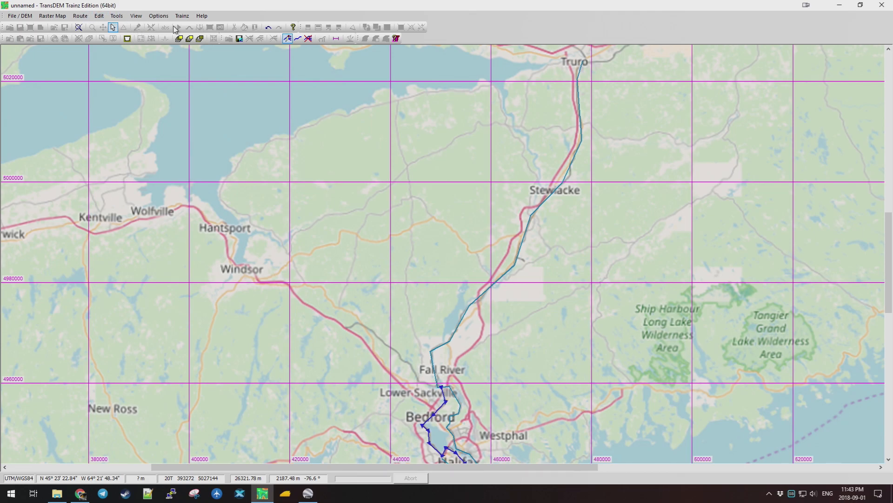
left_click(286, 39)
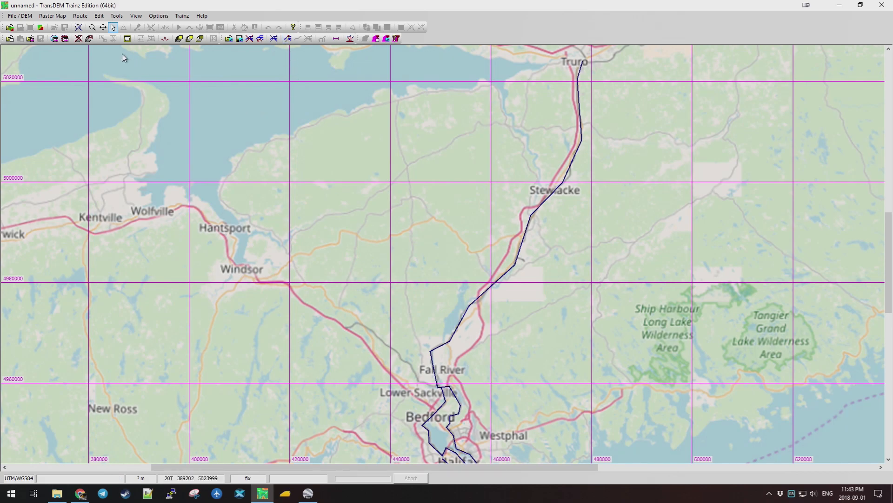
left_click(80, 16)
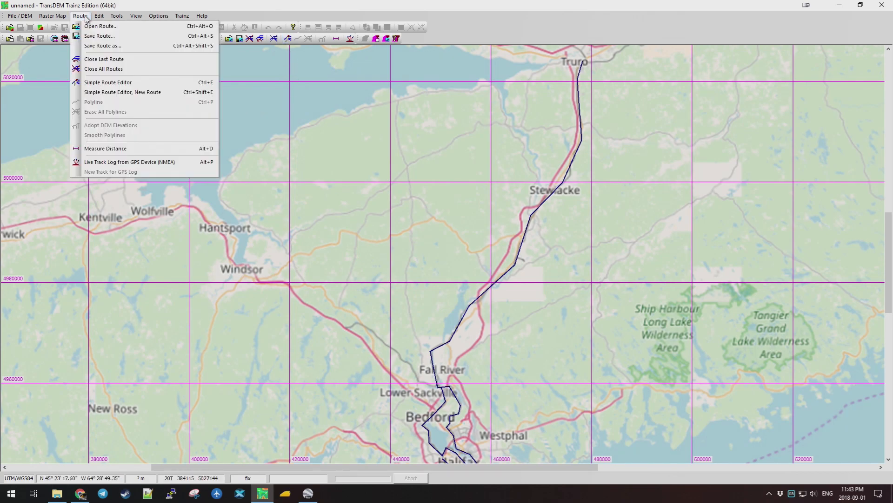
left_click(107, 36)
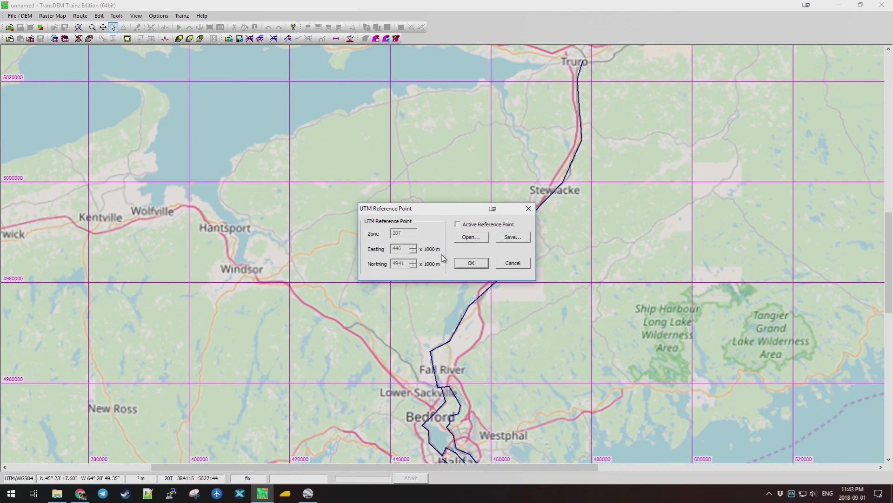
left_click(471, 263)
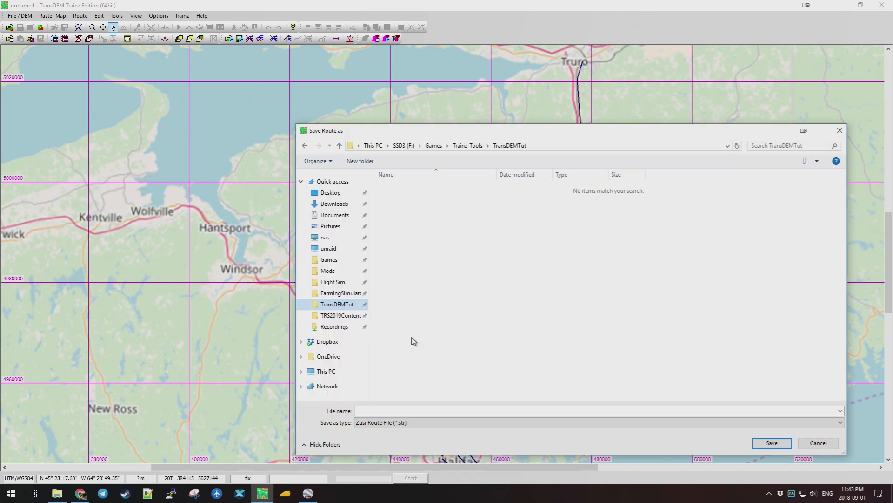
left_click(400, 412)
type("base_route")
left_click(775, 443)
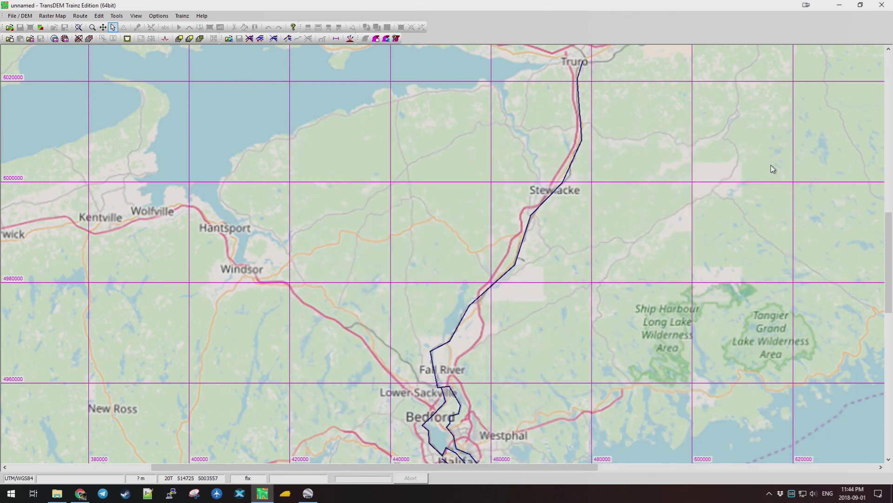
scroll(888, 239, "down", 1)
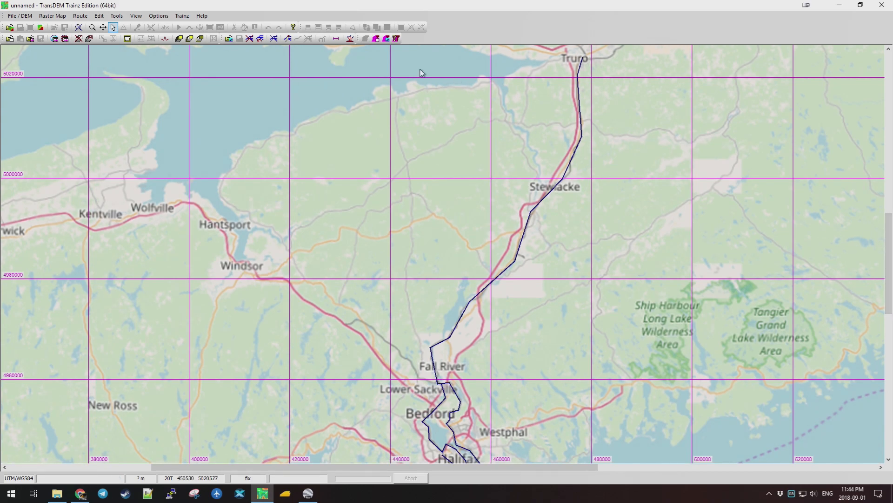
Open Raster Map > Map Tile Servers and move the dialog aside over the map.
left_click(79, 16)
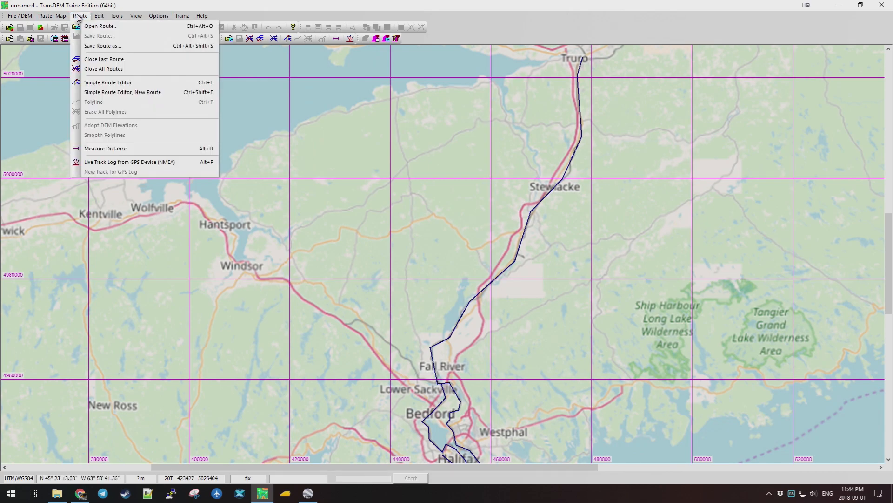
mouse_move(65, 17)
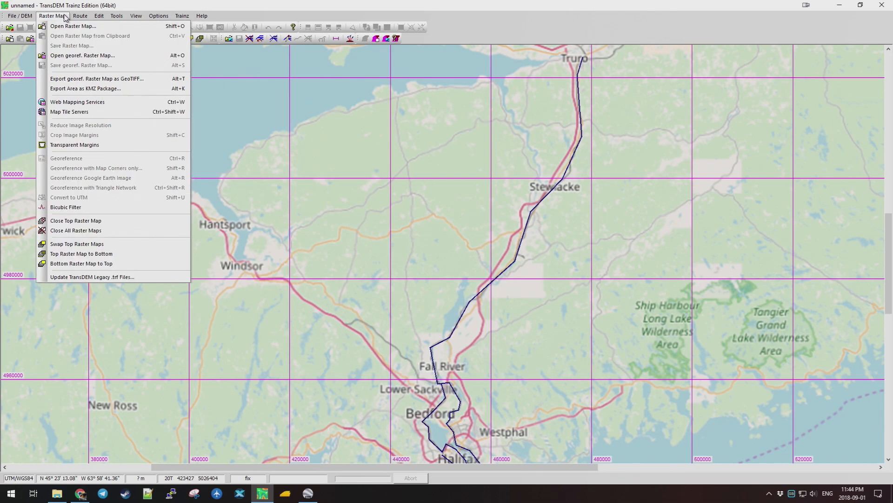
left_click(77, 115)
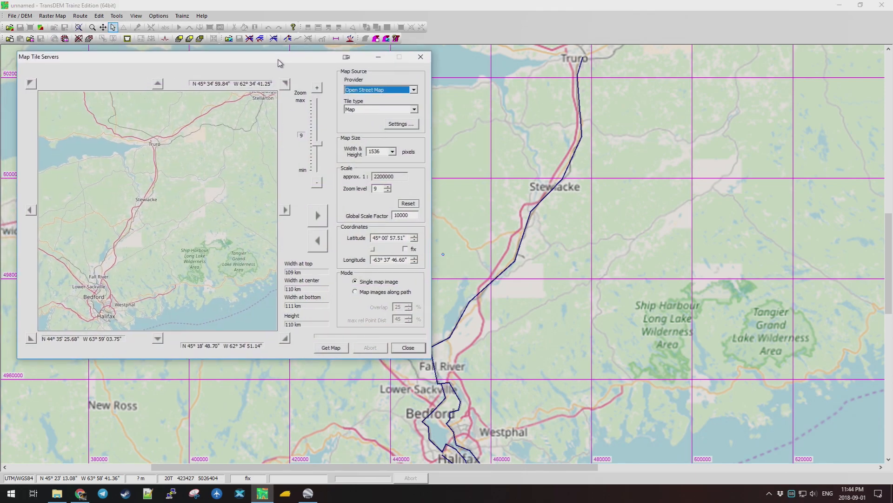
left_click_drag(277, 61, 336, 91)
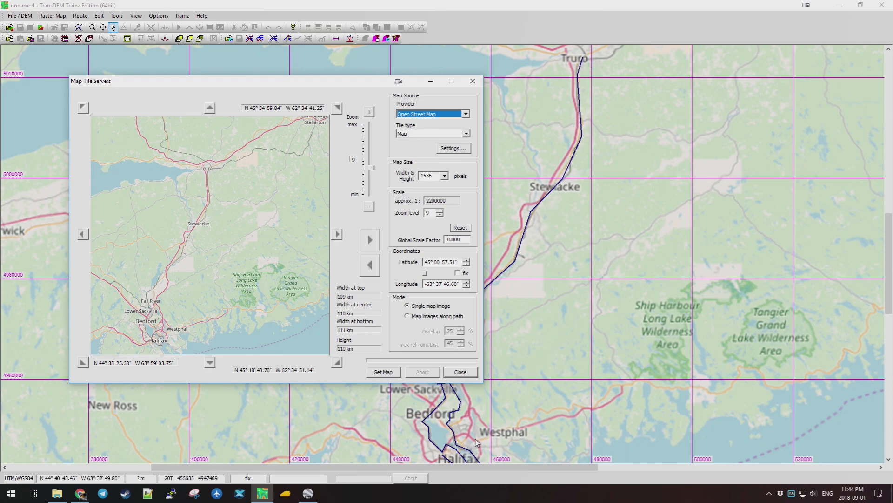
mouse_move(355, 83)
left_mouse_down()
mouse_move(317, 70)
mouse_move(352, 75)
left_mouse_up()
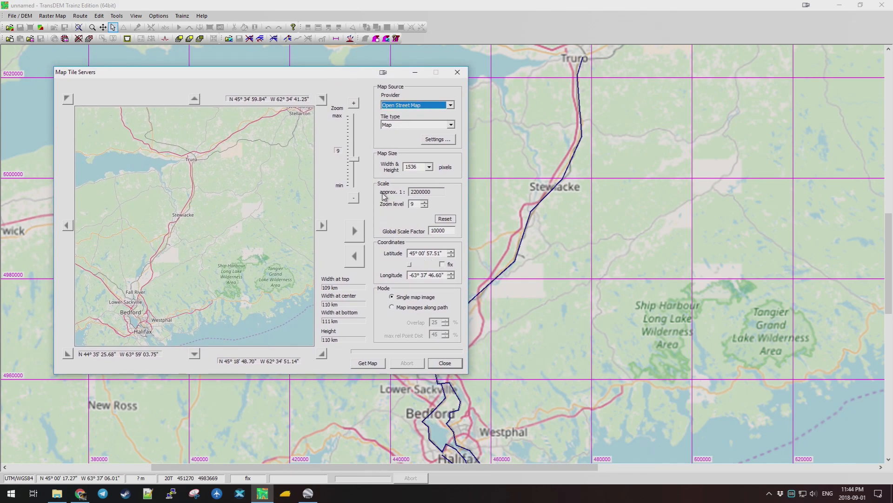
Zoom the OpenStreetMap preview to level 14 over Halifax's Hydrostone area.
left_click(354, 104)
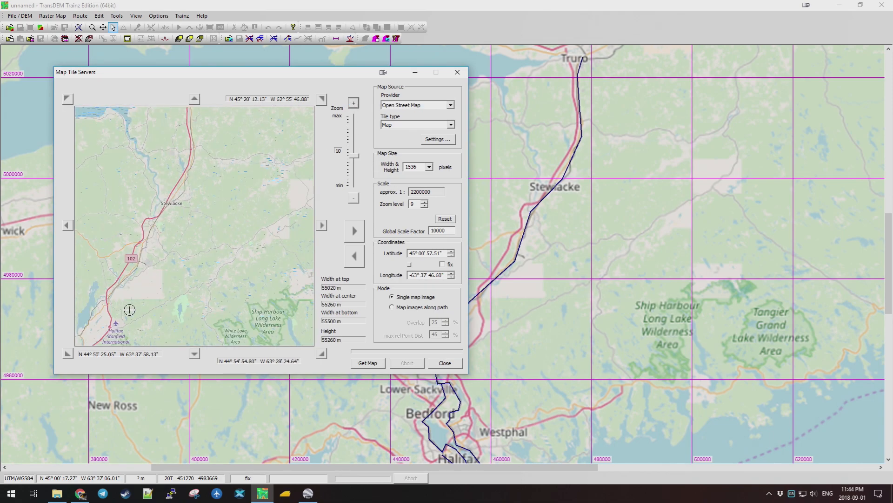
scroll(121, 322, "down", 1)
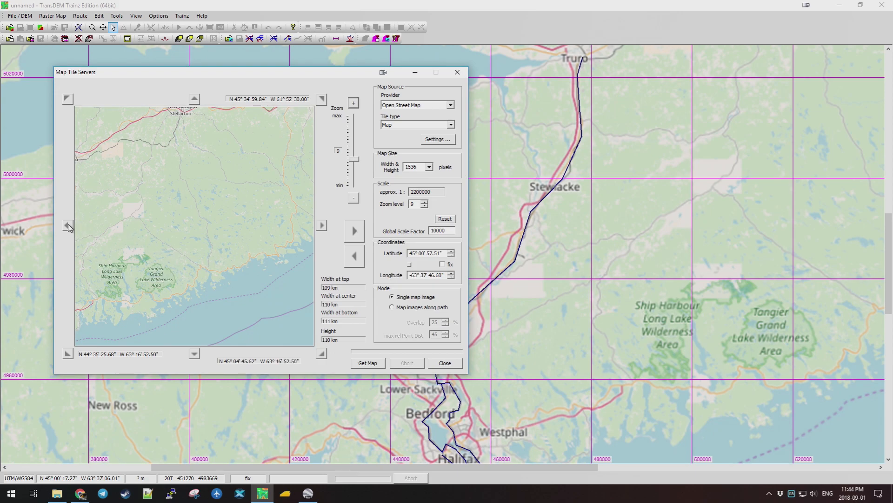
scroll(137, 333, "up", 1)
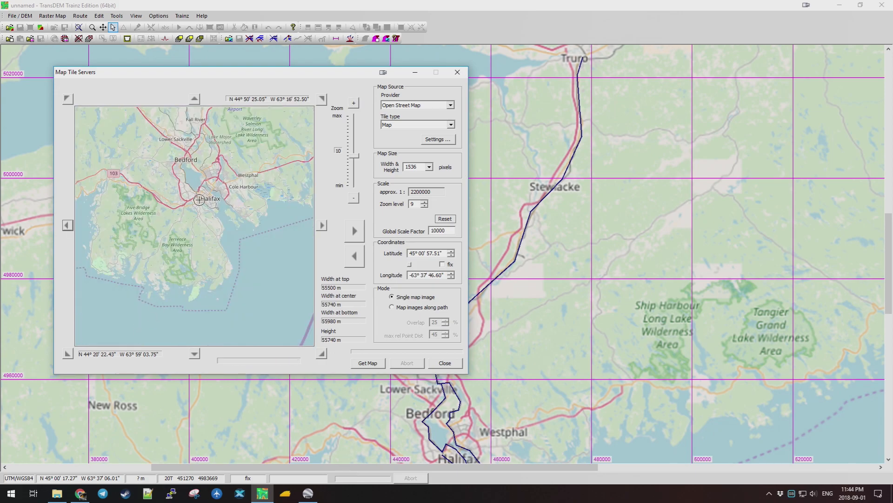
scroll(203, 199, "up", 1)
scroll(218, 282, "up", 1)
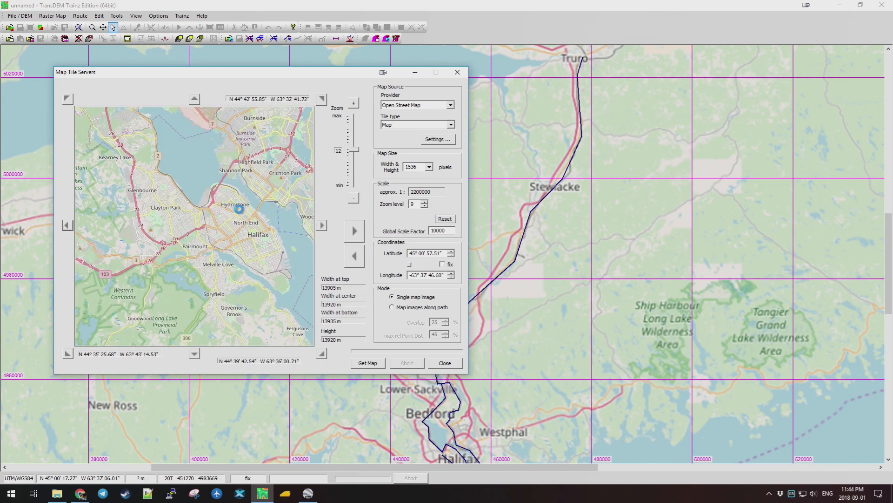
scroll(239, 209, "up", 1)
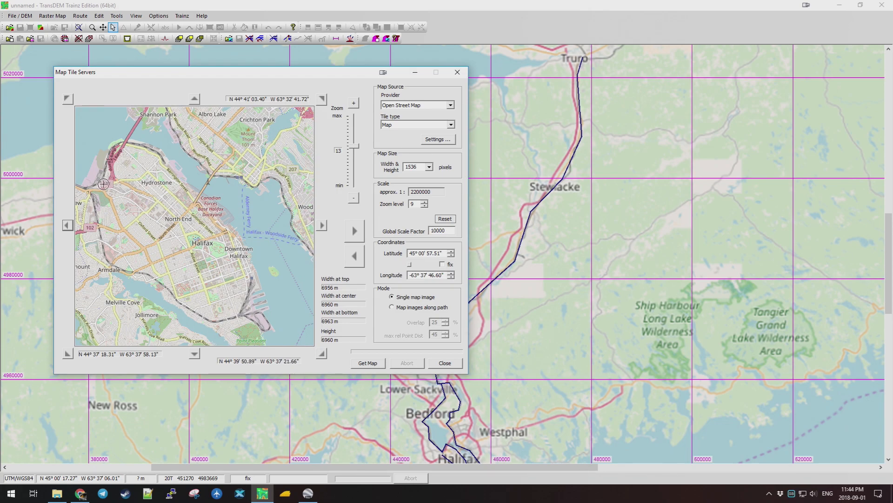
scroll(136, 191, "up", 1)
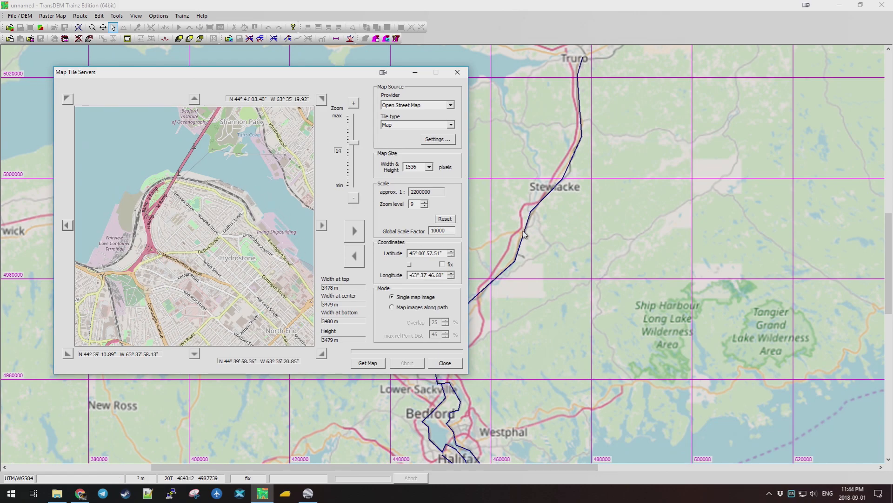
Adopt preview zoom level 14, choose 'Map images along path', and start Get Maps.
left_click(359, 231)
left_click(392, 308)
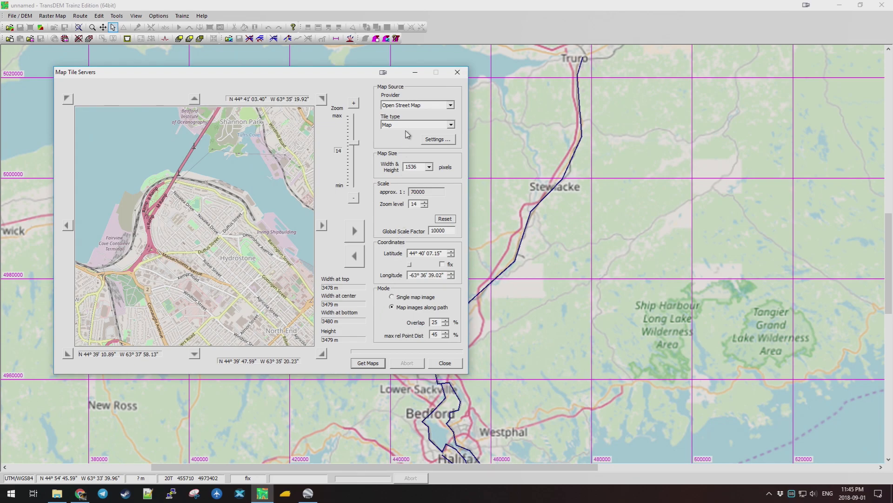
left_click(367, 365)
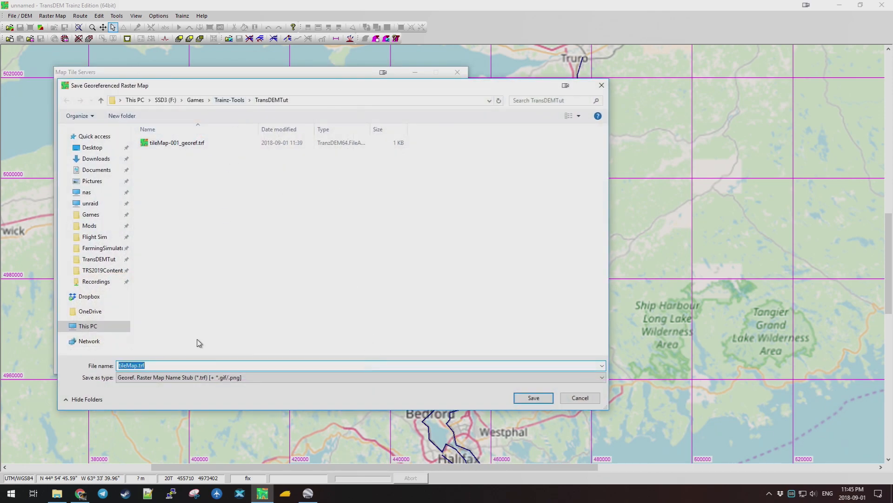
Save the tiles as tileMap.trf, let the download finish, and close Map Tile Servers.
left_click(544, 399)
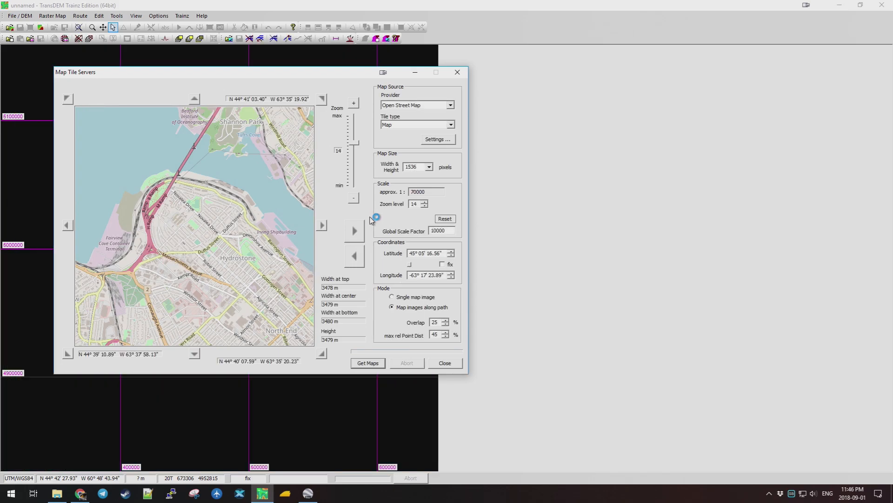
left_click(442, 362)
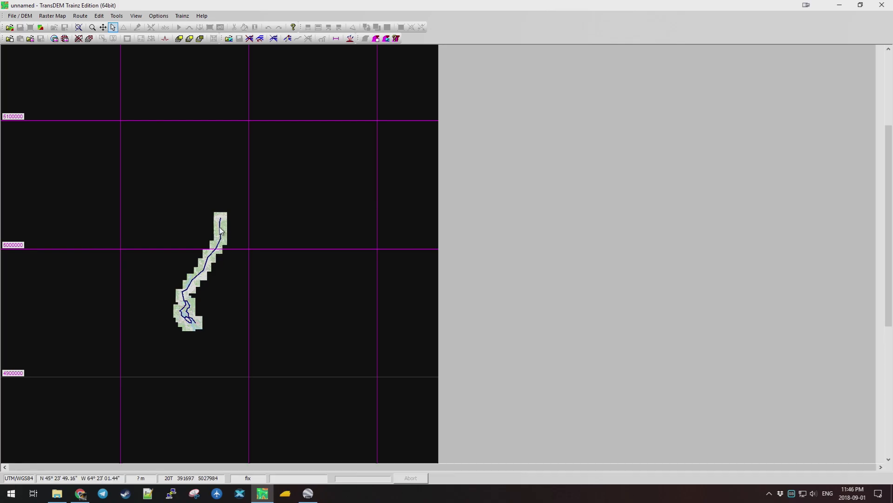
scroll(223, 231, "up", 1)
scroll(432, 263, "up", 1)
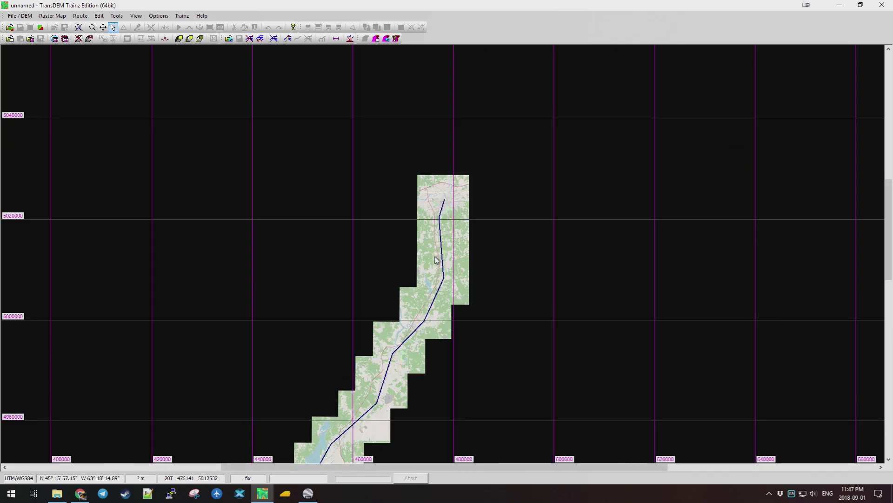
scroll(455, 235, "up", 1)
scroll(446, 229, "up", 1)
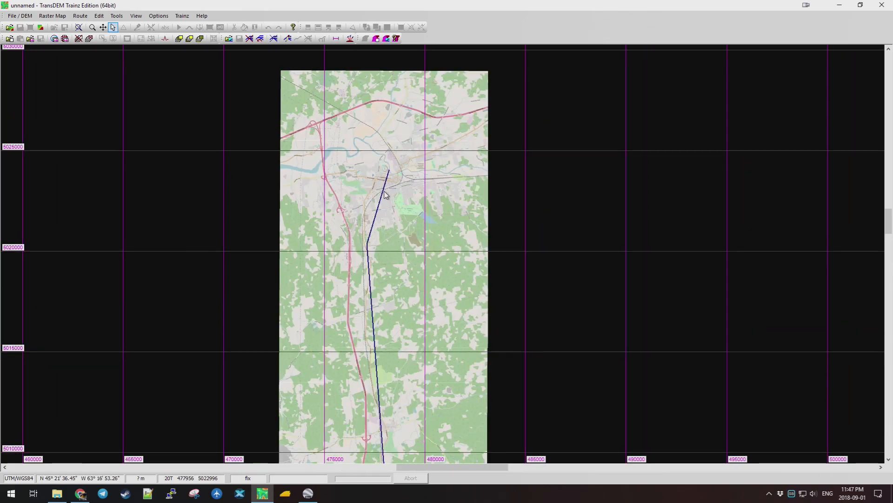
scroll(386, 193, "up", 1)
scroll(446, 213, "up", 1)
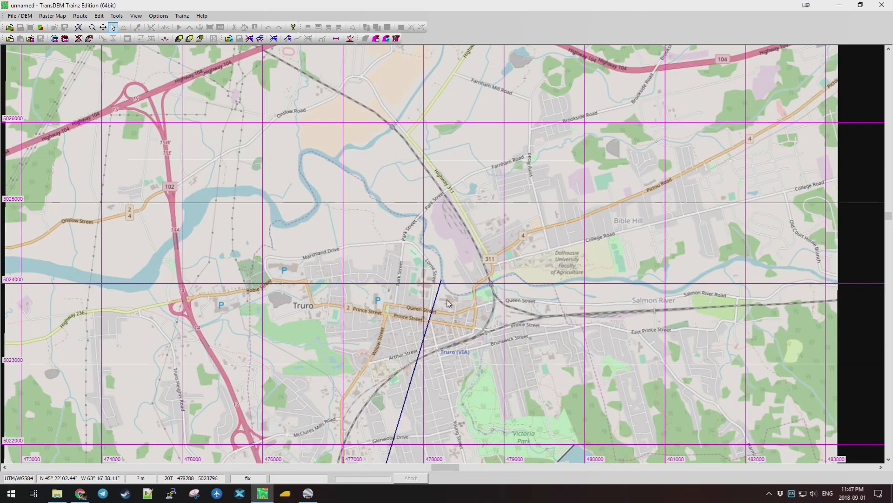
scroll(433, 365, "up", 1)
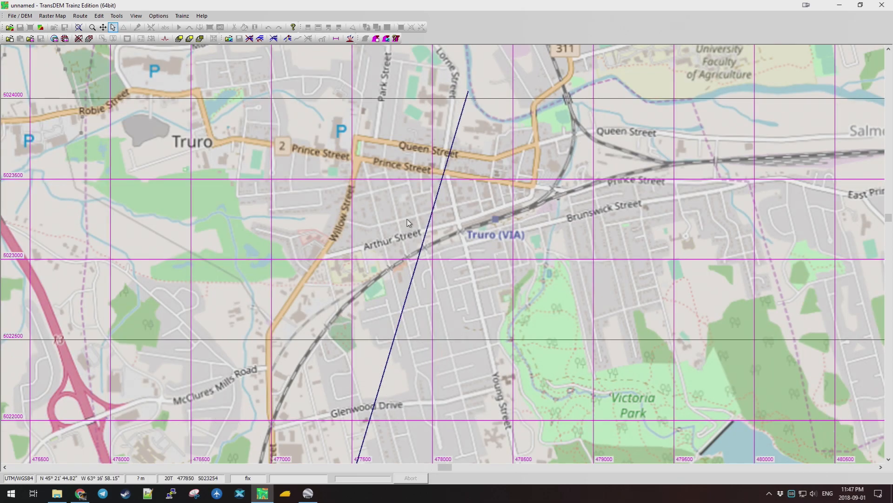
scroll(421, 269, "down", 1)
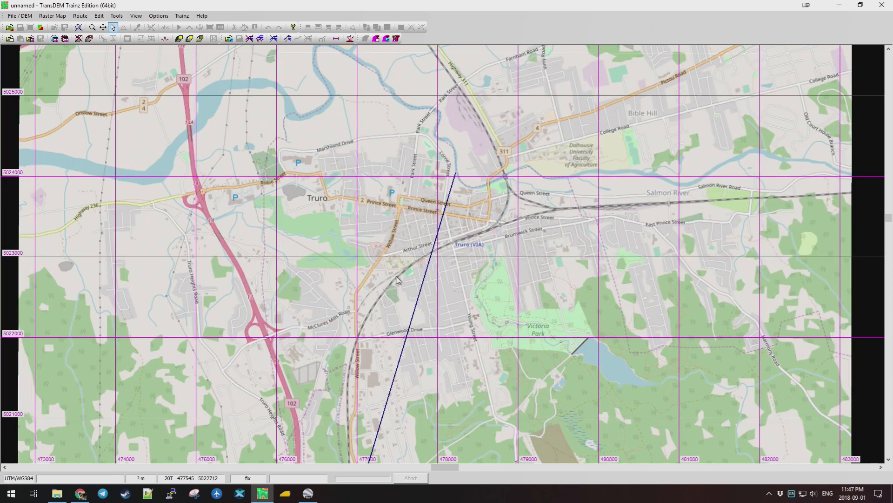
scroll(403, 257, "down", 1)
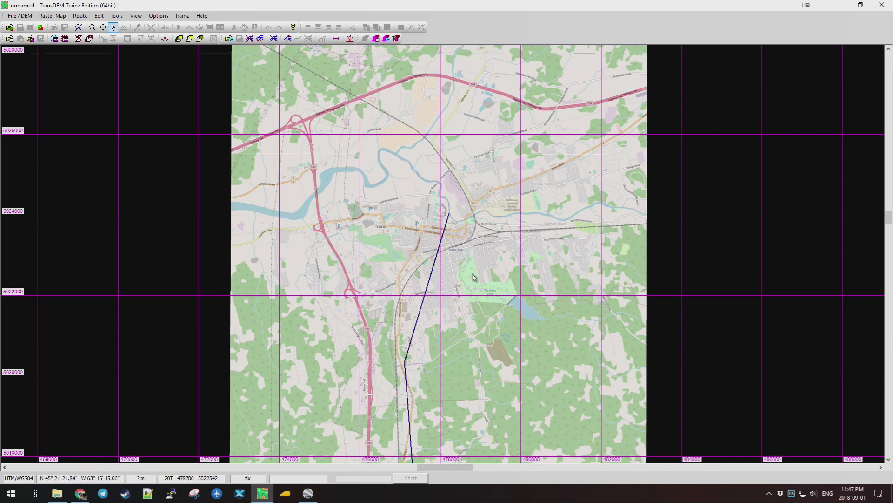
scroll(470, 259, "up", 1)
scroll(471, 258, "down", 1)
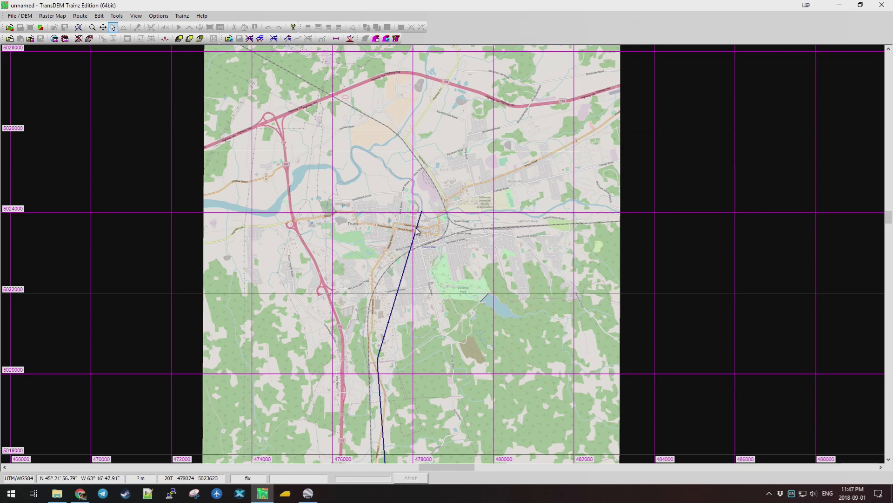
scroll(416, 239, "up", 1)
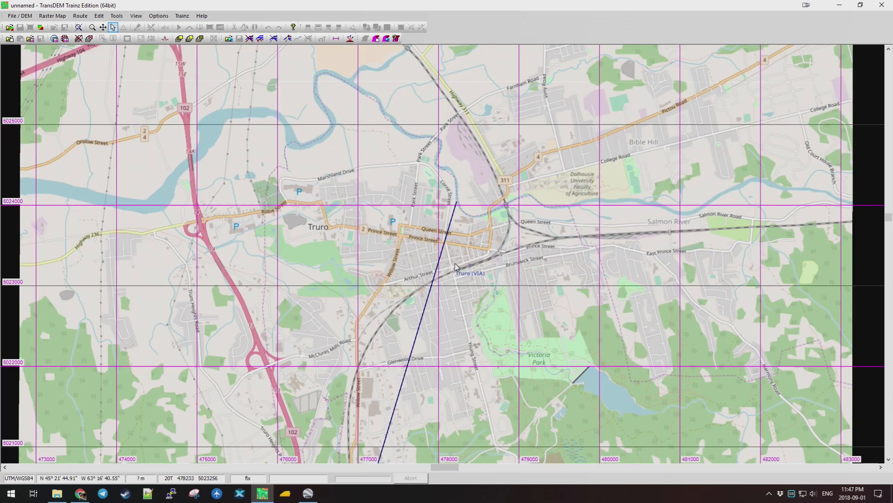
scroll(433, 333, "down", 1)
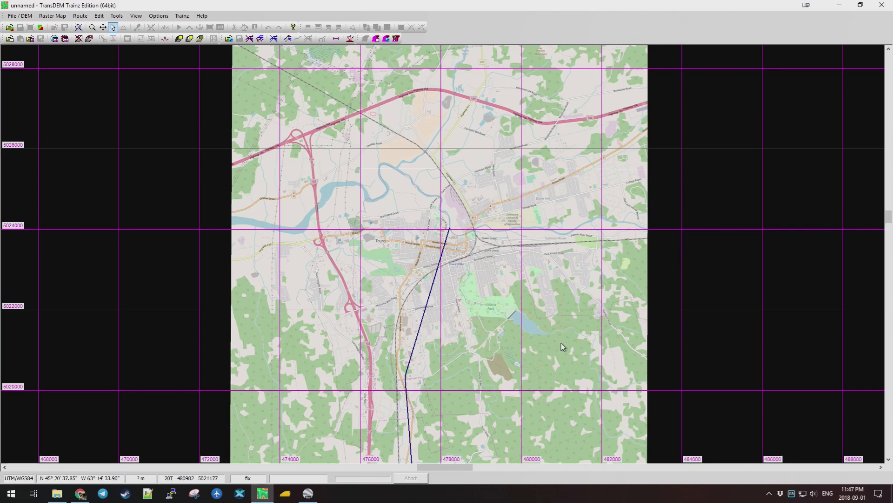
scroll(564, 347, "down", 1)
scroll(500, 328, "down", 4)
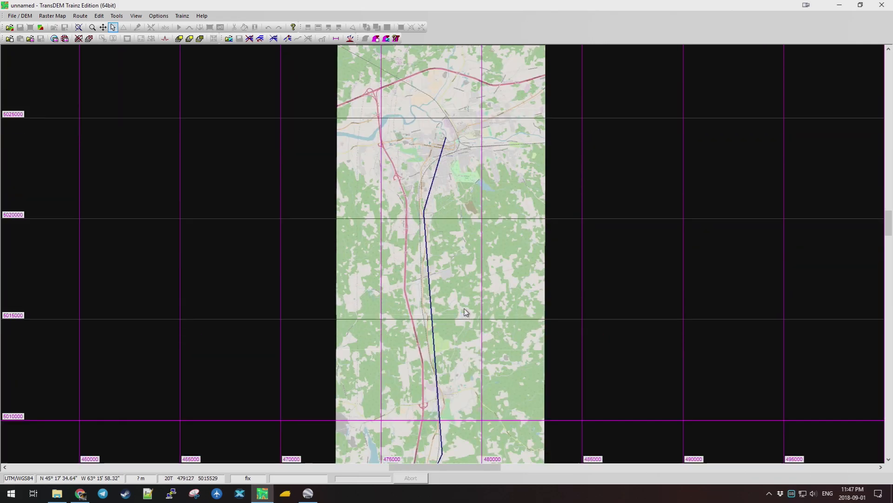
scroll(451, 273, "down", 5)
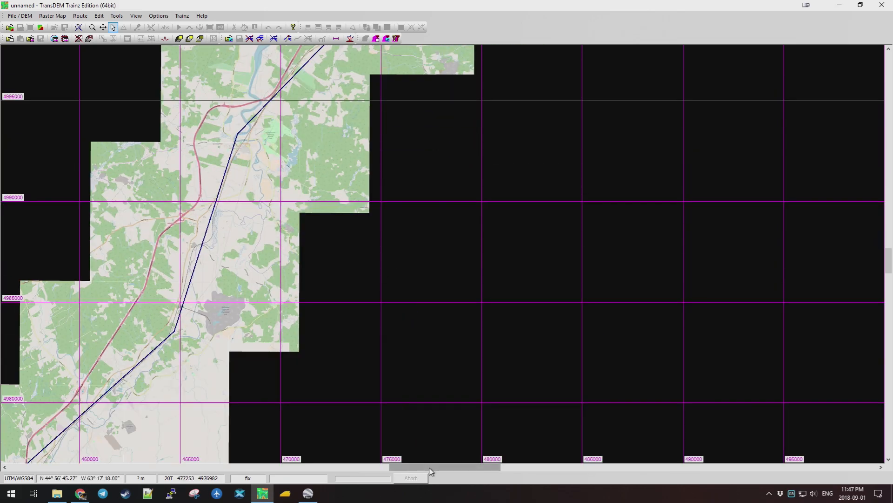
left_click_drag(419, 467, 381, 467)
scroll(413, 362, "down", 2)
scroll(414, 362, "down", 4)
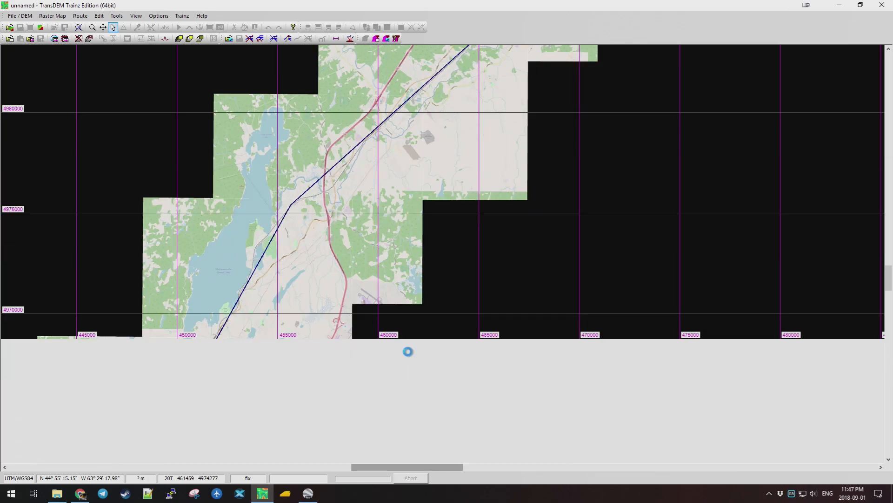
left_click_drag(423, 467, 394, 467)
scroll(472, 365, "down", 4)
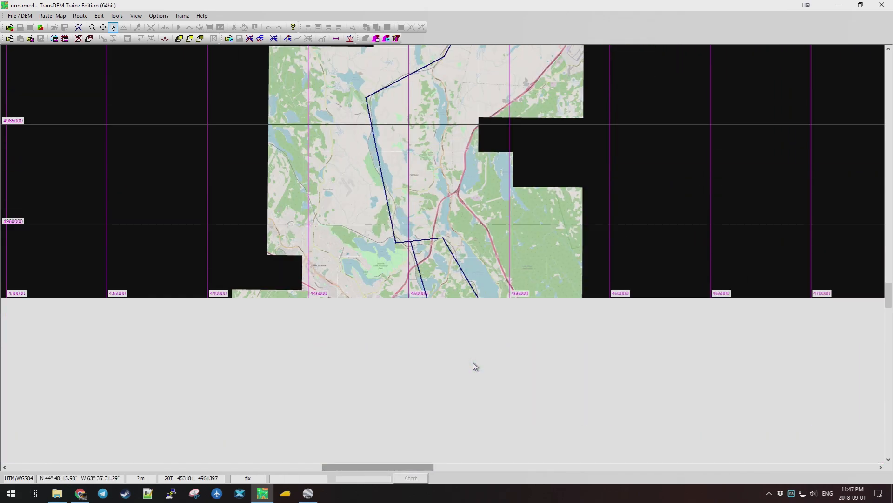
scroll(513, 343, "down", 1)
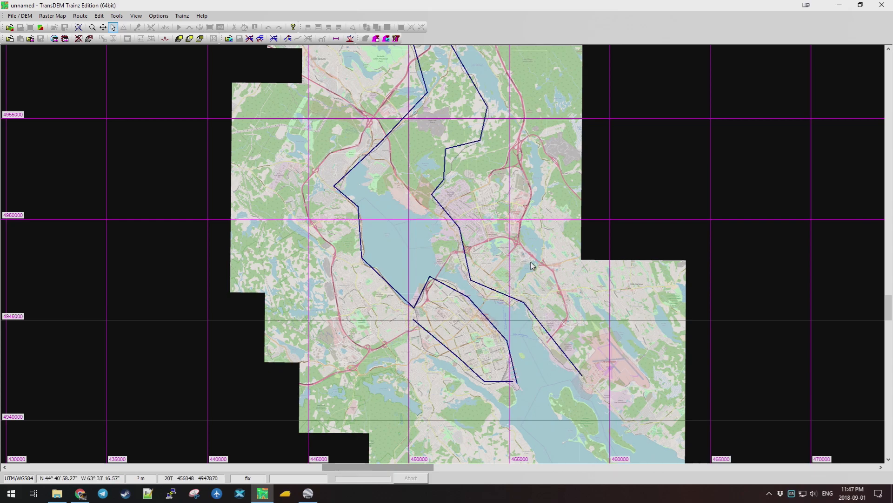
scroll(506, 237, "down", 1)
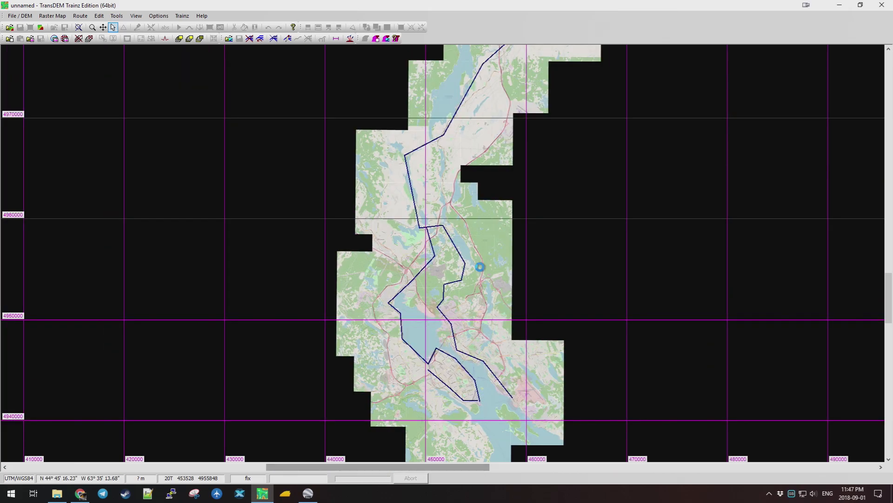
scroll(480, 267, "down", 3)
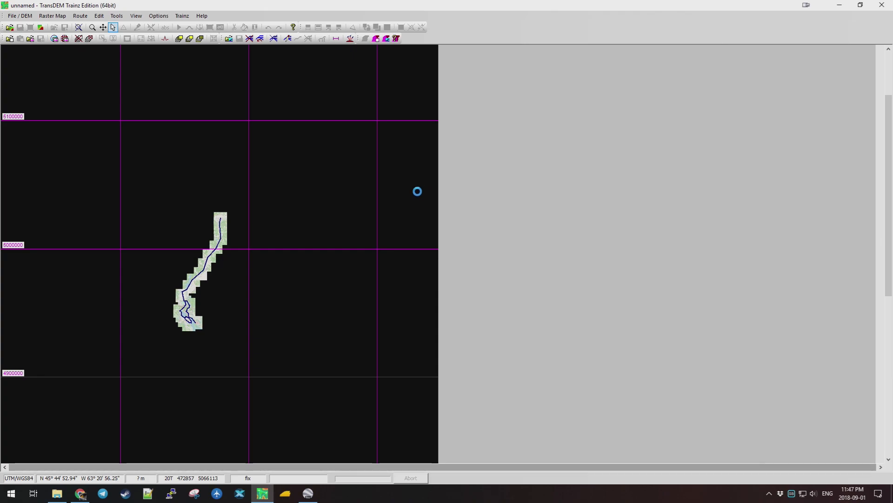
scroll(418, 191, "up", 1)
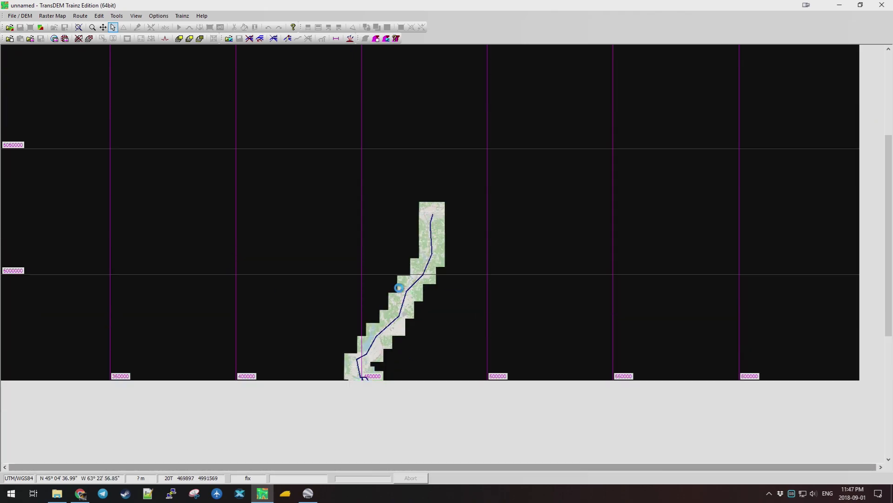
scroll(399, 287, "down", 1)
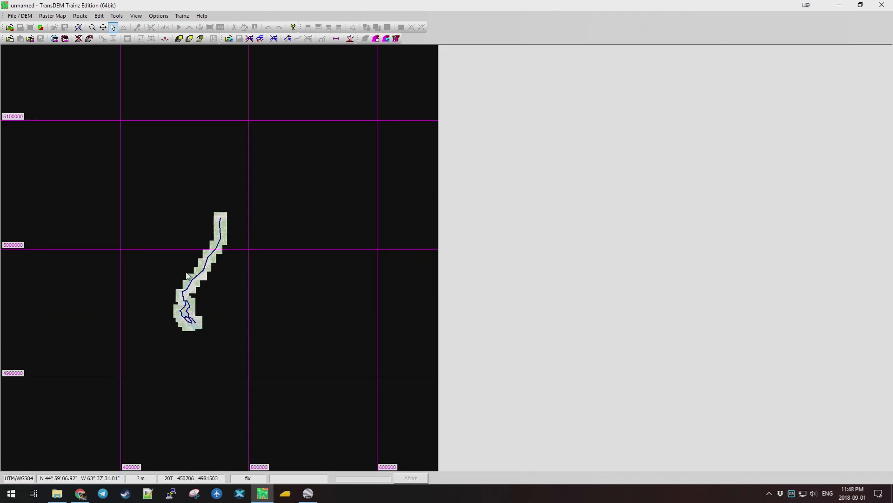
scroll(215, 291, "up", 1)
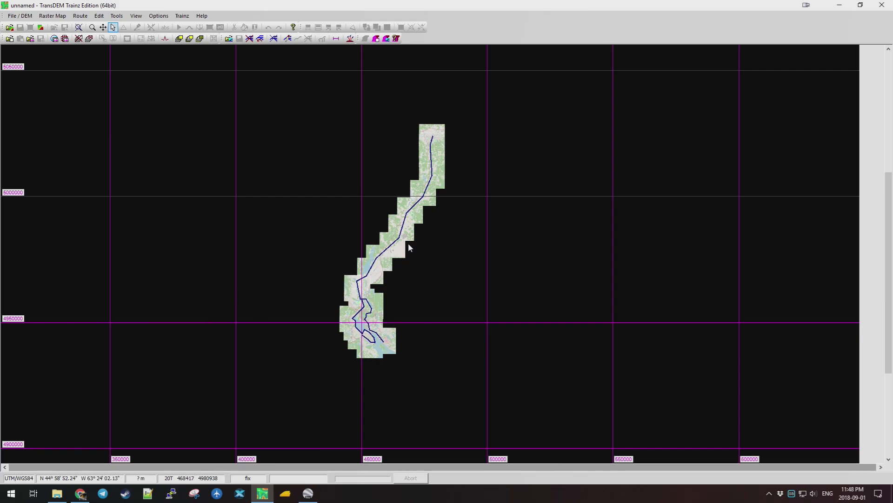
scroll(401, 234, "up", 1)
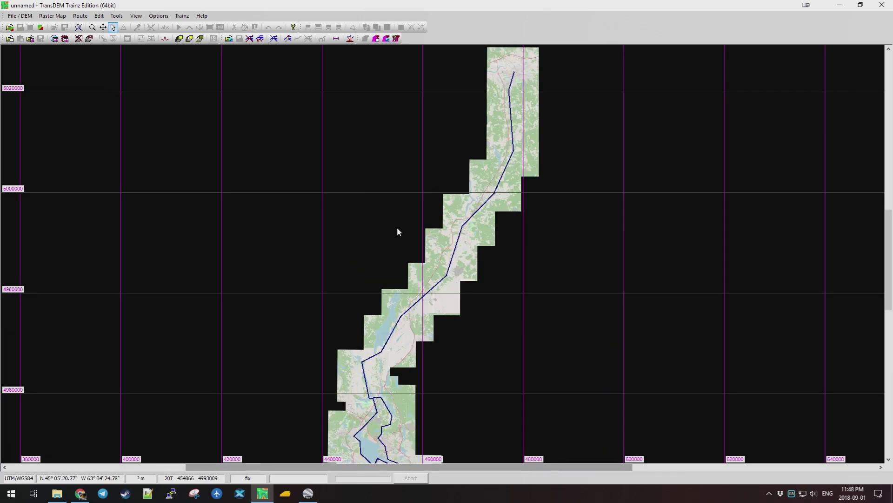
scroll(399, 229, "down", 2)
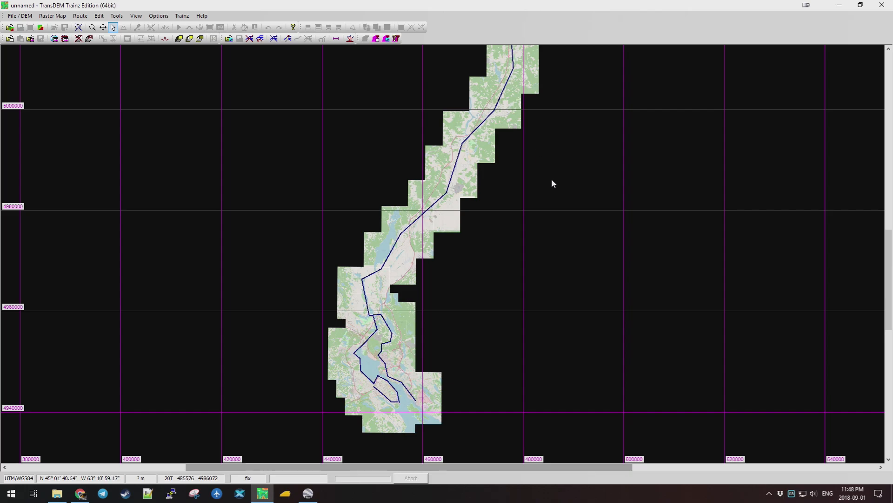
scroll(596, 175, "up", 1)
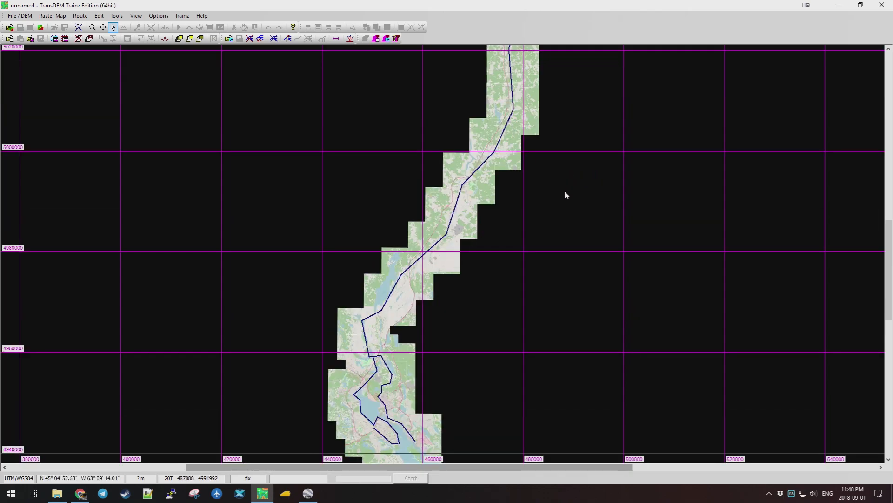
scroll(477, 161, "up", 2)
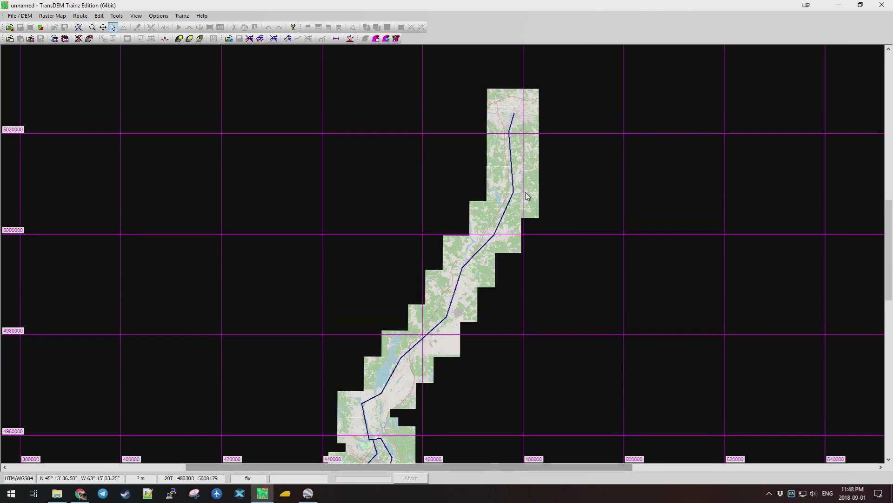
scroll(455, 194, "down", 2)
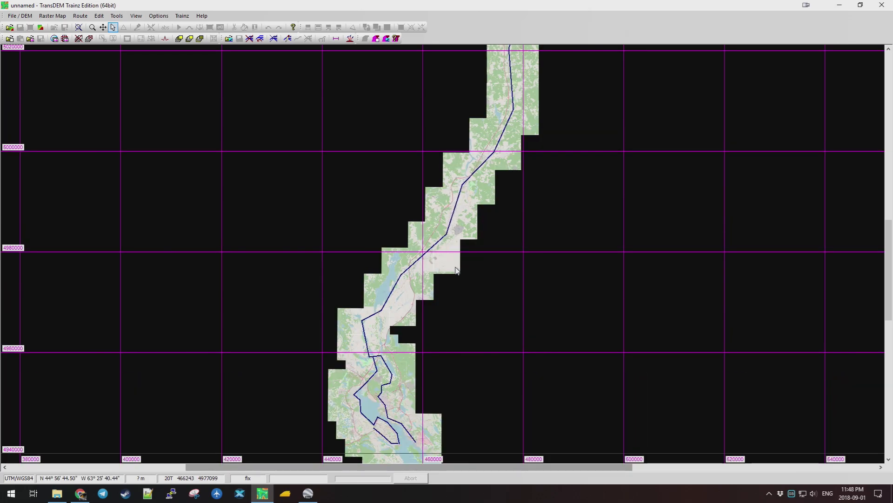
scroll(481, 260, "down", 1)
scroll(518, 261, "up", 1)
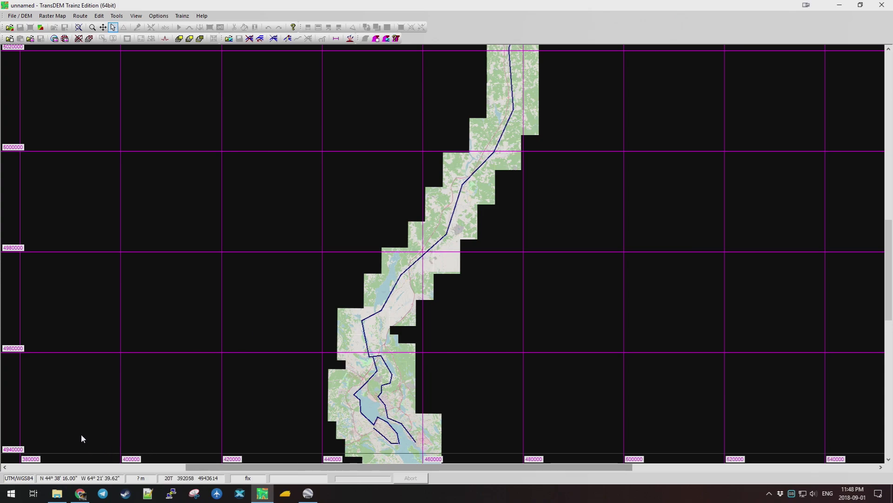
left_click(81, 493)
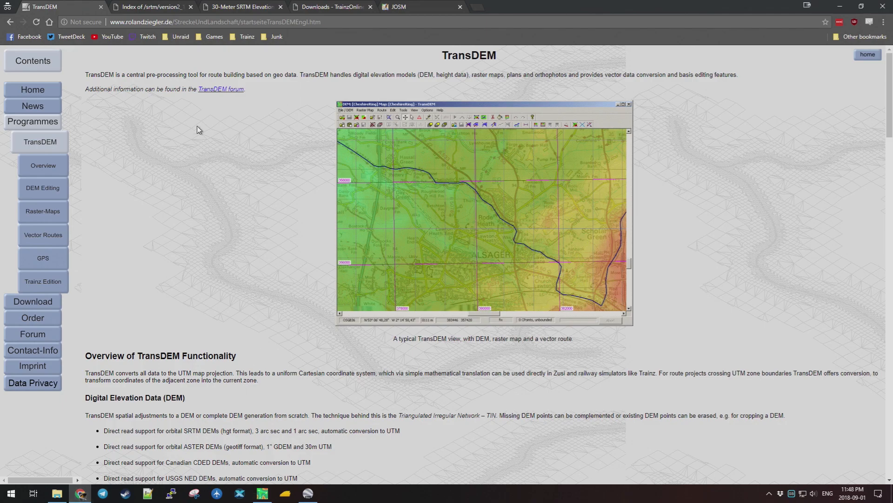
Browse the USGS SRTM3 North_America tile listing in Chrome, then return to TransDEM.
left_click(156, 8)
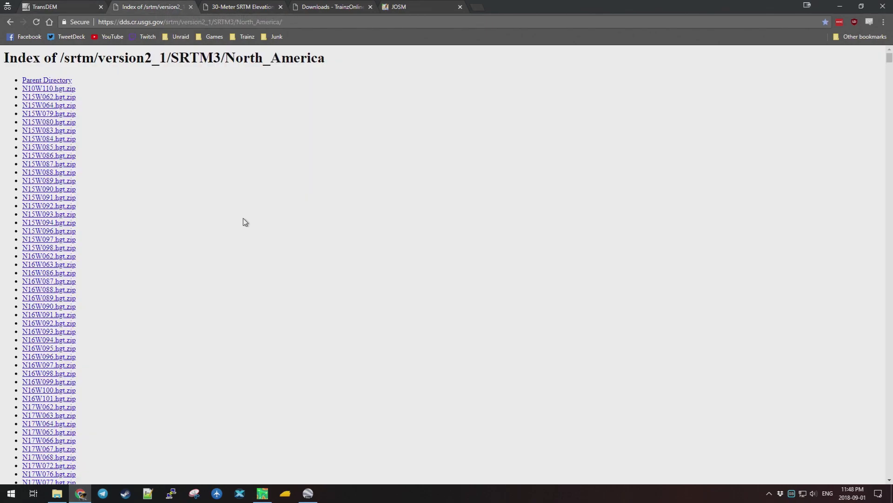
left_click(57, 82)
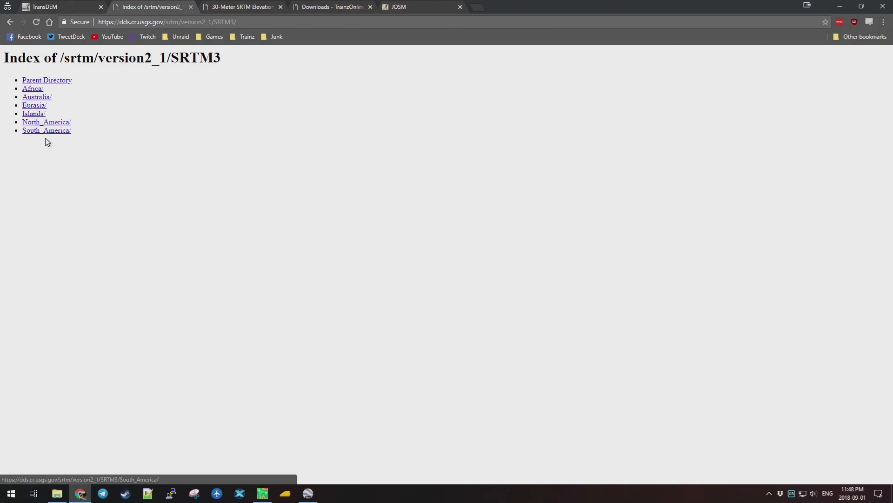
left_click(53, 122)
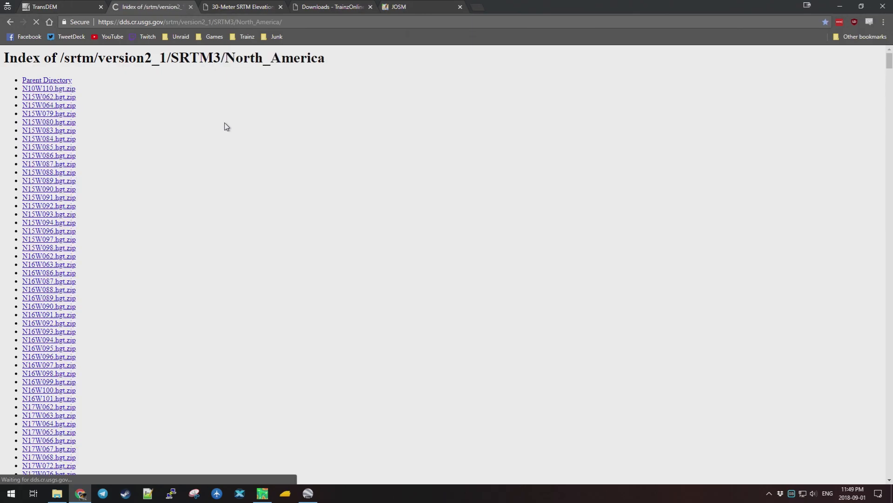
mouse_move(888, 60)
left_mouse_down()
mouse_move(886, 185)
mouse_move(879, 61)
left_mouse_up()
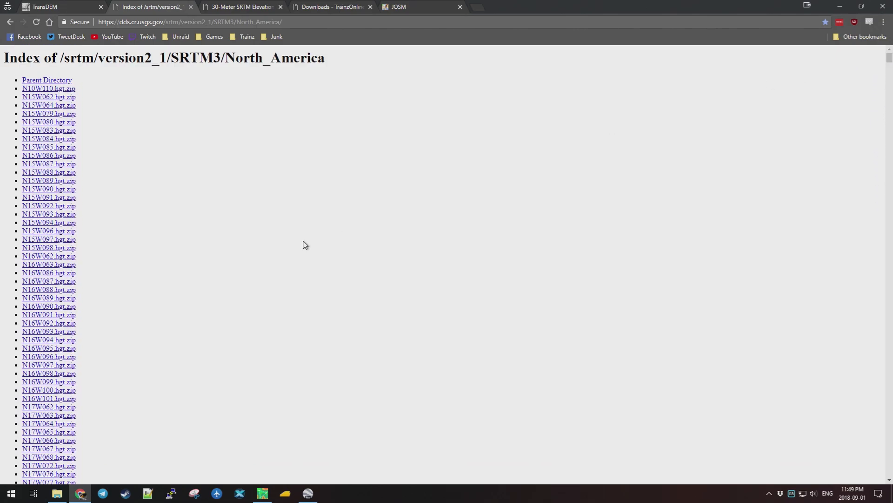
left_click(262, 493)
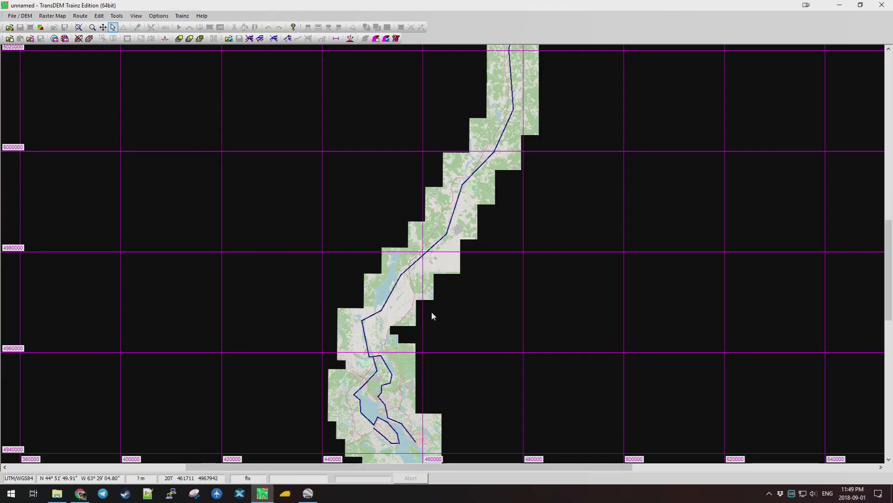
Show the SRTM .hgt file names covering the route area, then dismiss the list.
left_click(28, 17)
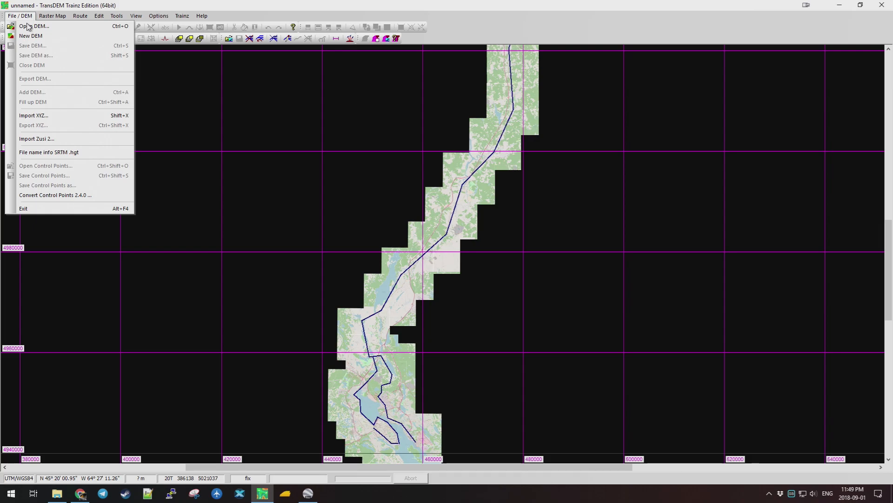
left_click(90, 152)
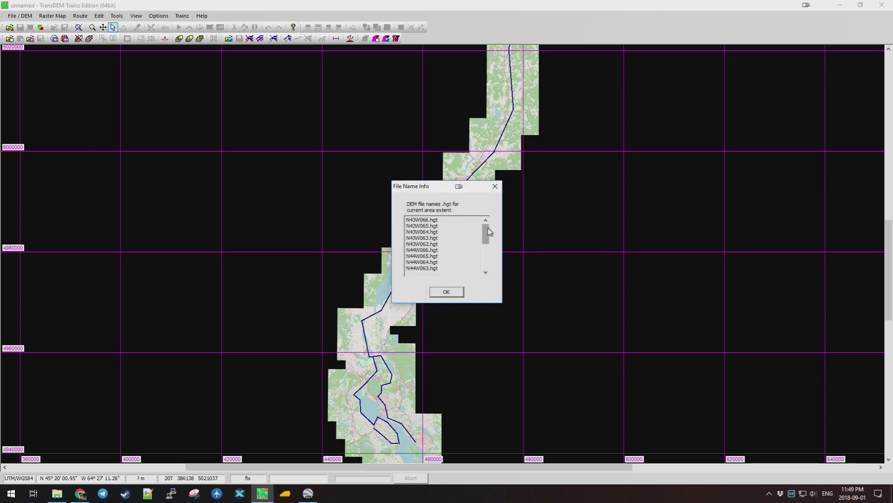
mouse_move(488, 234)
left_mouse_down()
mouse_move(488, 257)
mouse_move(487, 233)
left_mouse_up()
left_click(447, 291)
Zoom out and mark a rectangle enclosing the whole Truro-to-Halifax route strip.
scroll(470, 207, "down", 2)
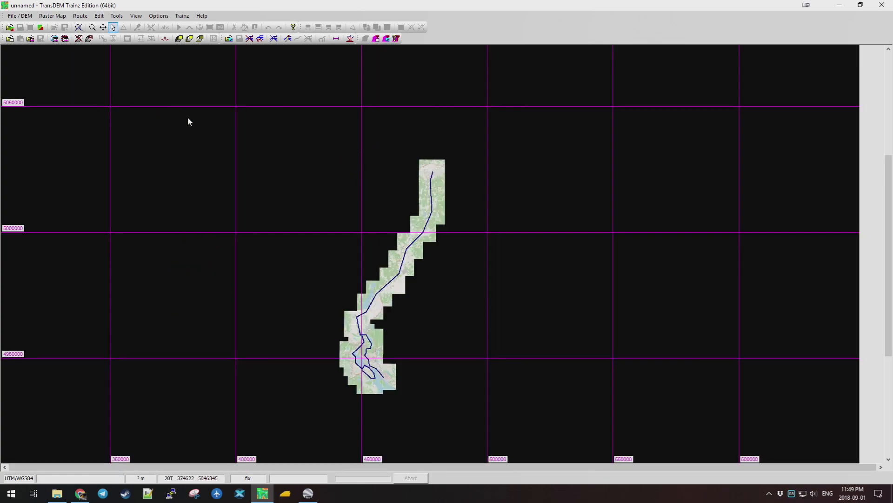
left_click_drag(288, 145, 469, 411)
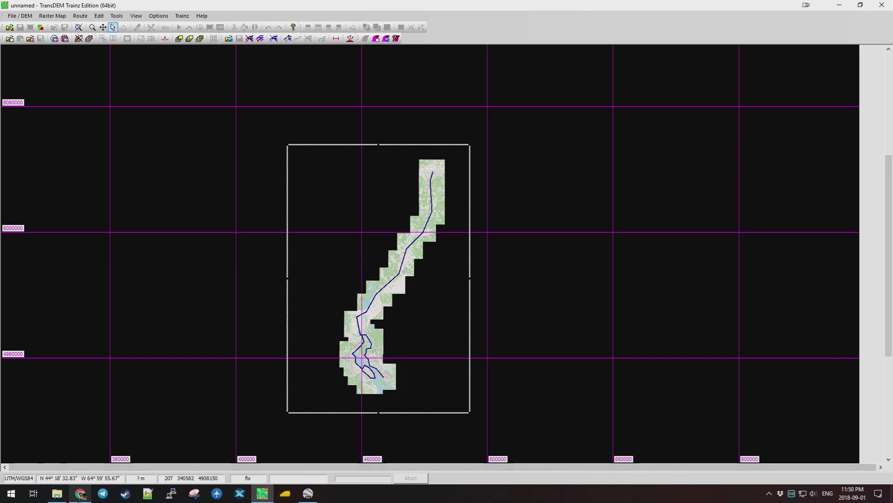
left_click(81, 494)
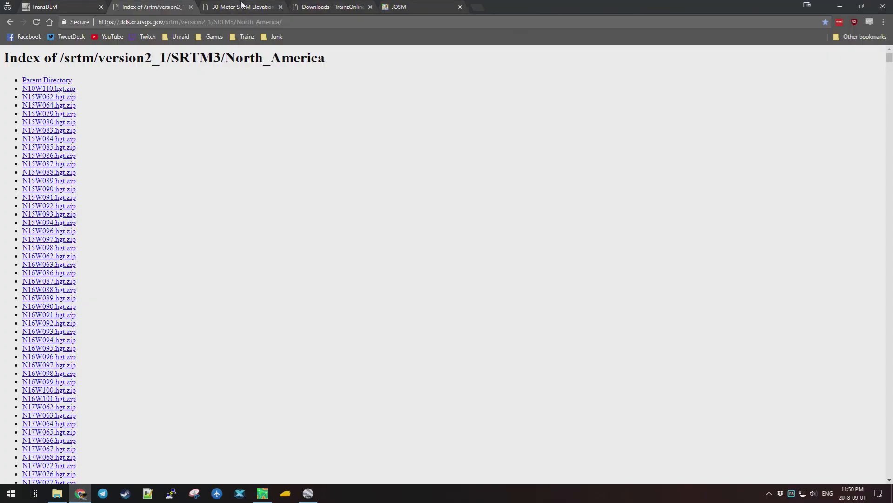
Bring up the 30-Meter SRTM Tile Downloader map and navigate it to Nova Scotia.
left_click(241, 6)
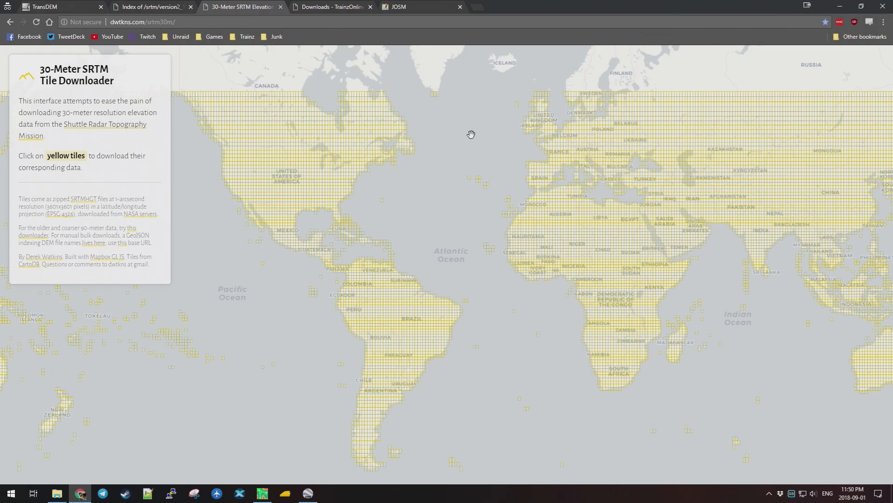
left_click_drag(470, 131, 462, 186)
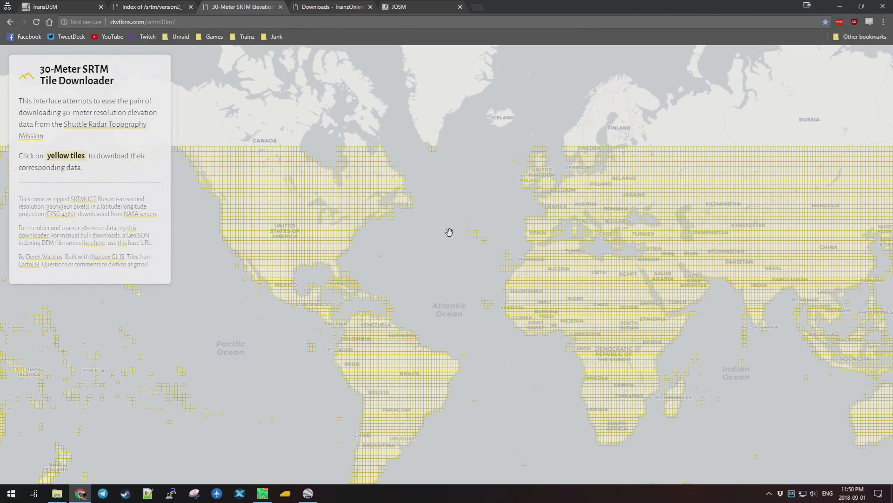
scroll(384, 212, "up", 5)
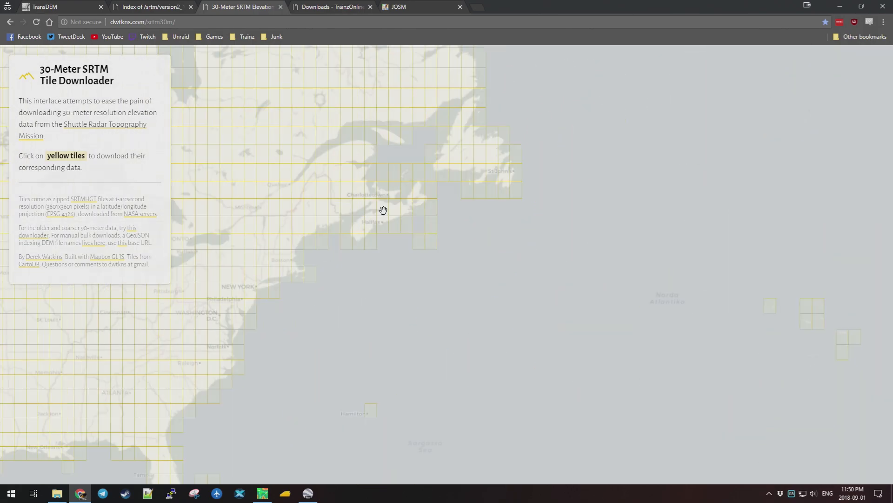
scroll(383, 212, "up", 5)
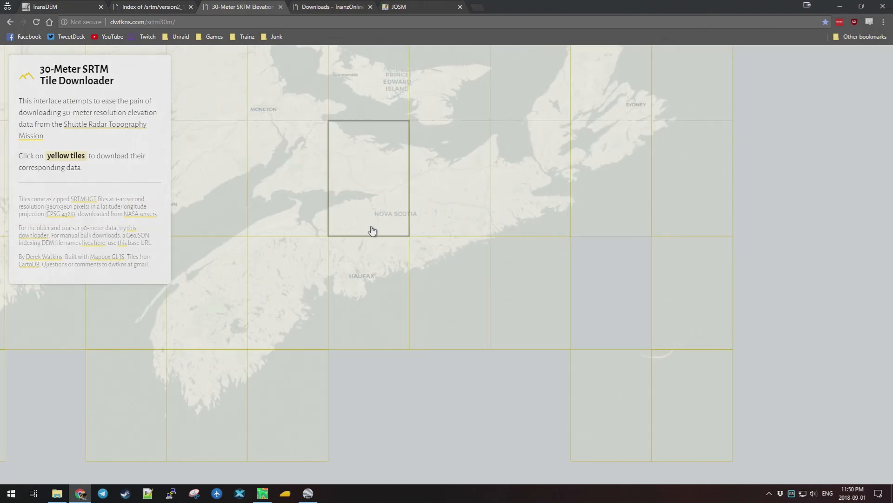
scroll(372, 231, "up", 4)
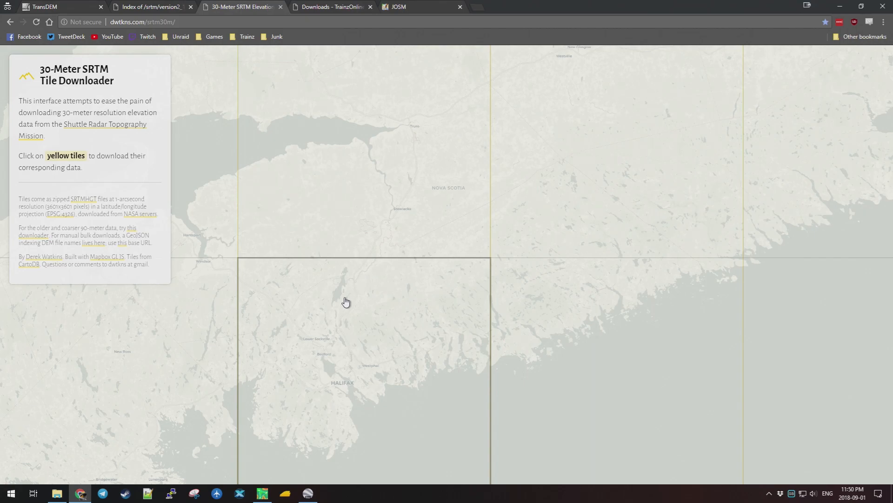
scroll(413, 190, "down", 2)
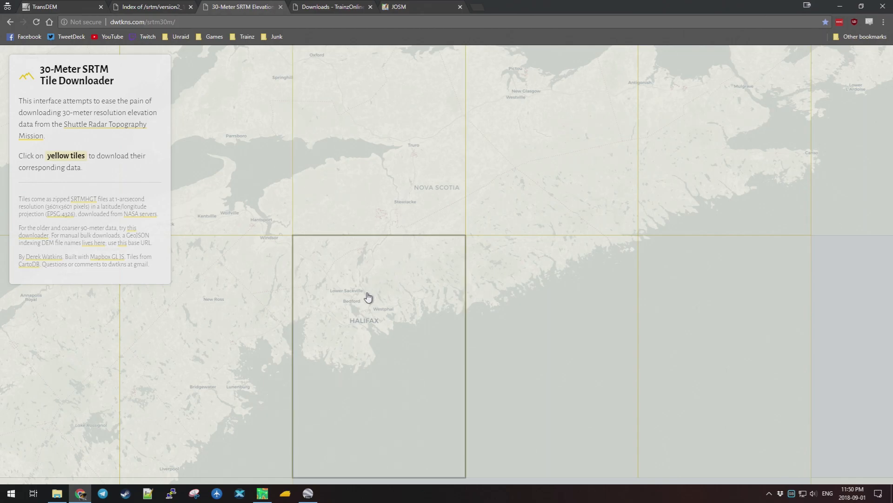
scroll(398, 181, "down", 1)
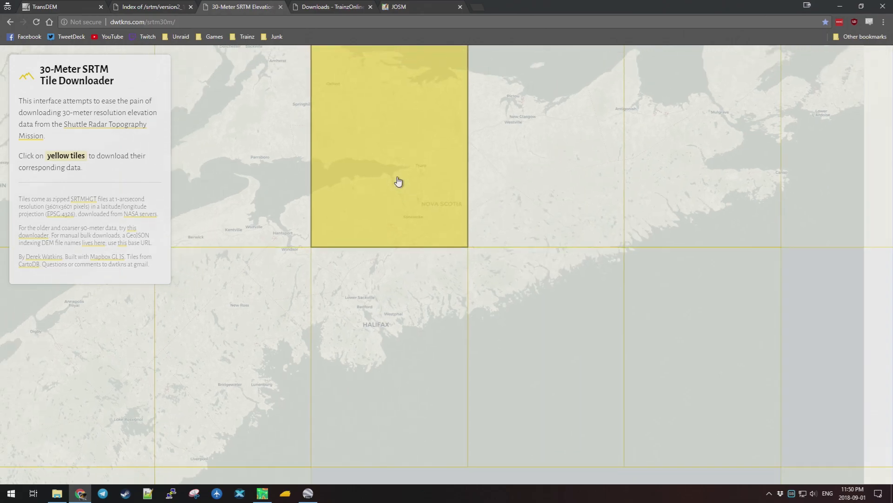
Pick tile N45W064 covering Truro and copy its name N45W064.
left_click(399, 182)
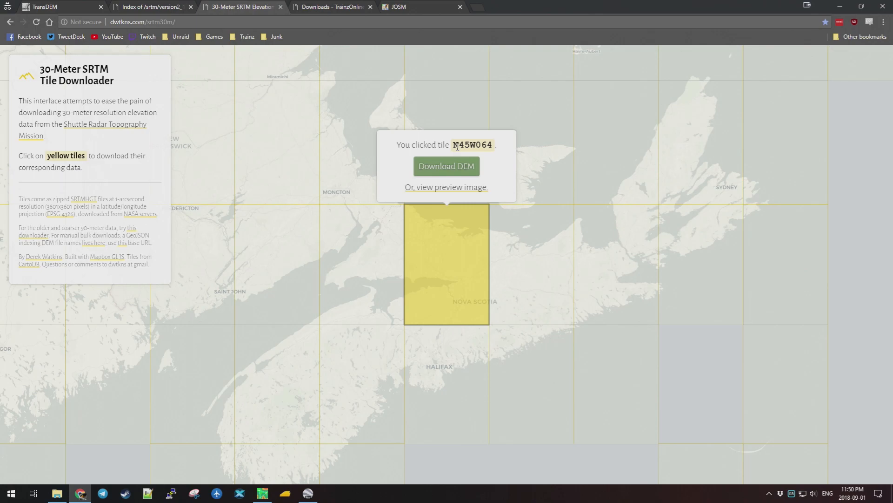
left_click_drag(454, 146, 482, 145)
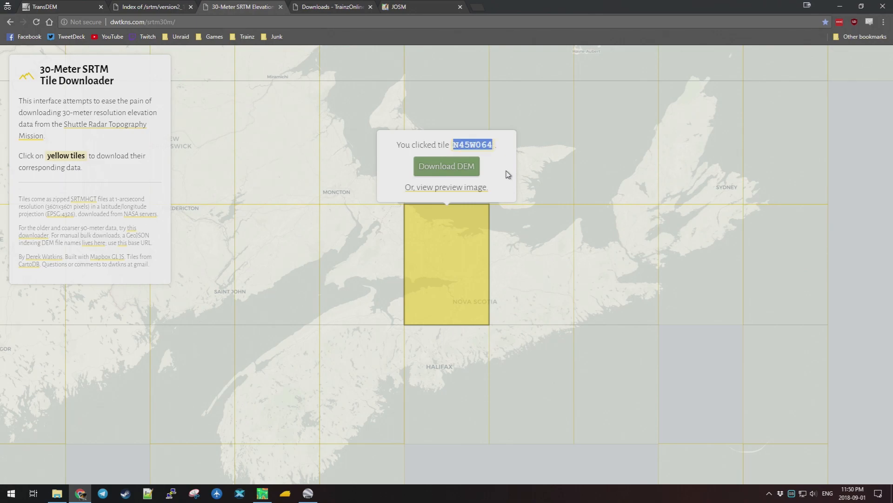
right_click(485, 141)
left_click(507, 149)
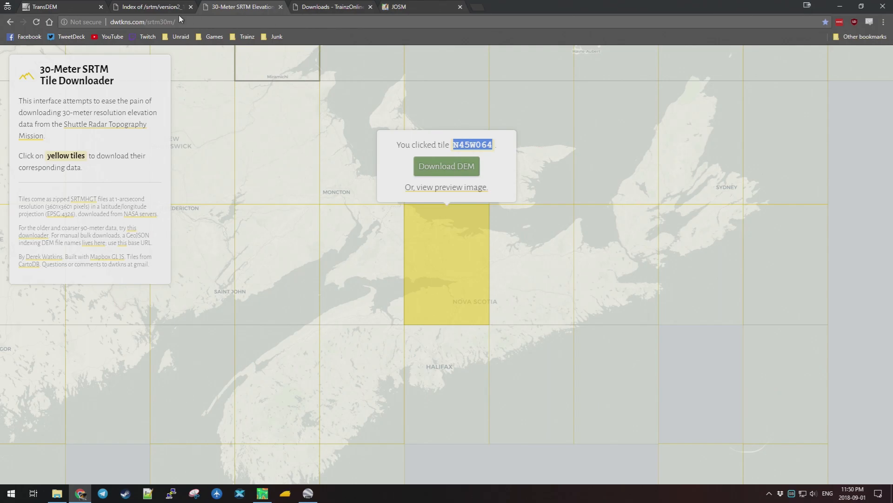
left_click(160, 8)
Search the SRTM index page for N45W064, then return to the tile map.
key("ctrl+f")
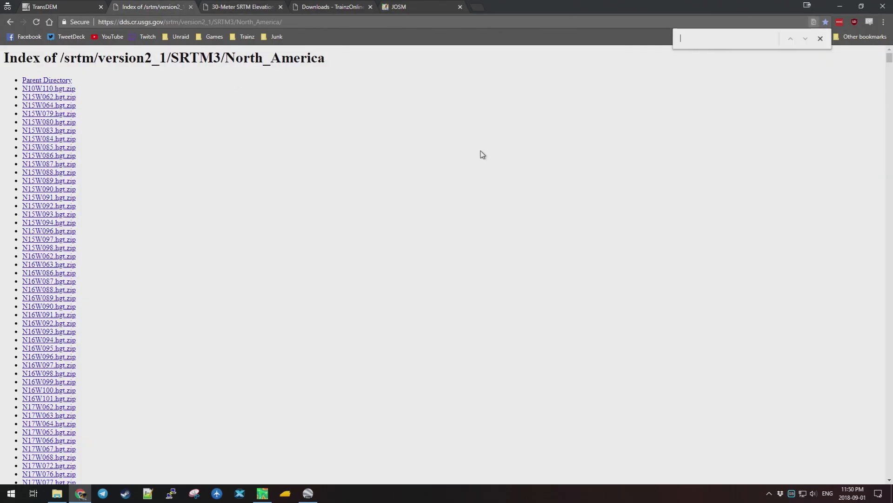
type("N45W064")
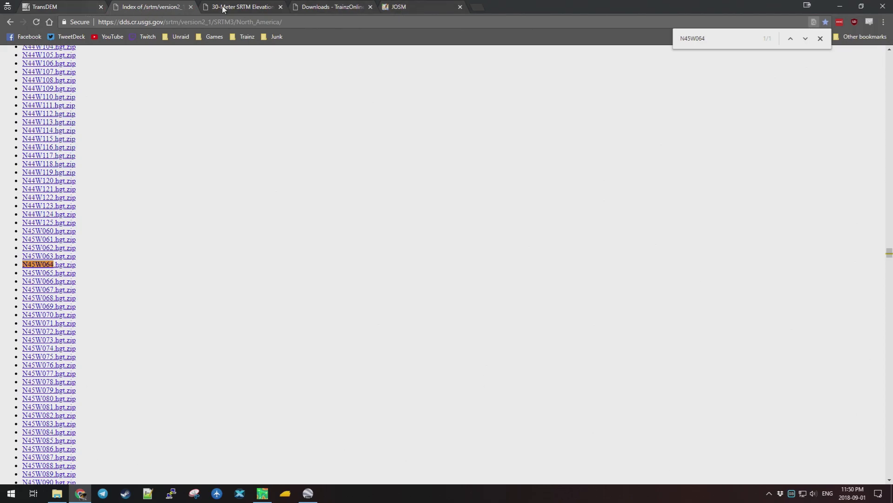
left_click(238, 7)
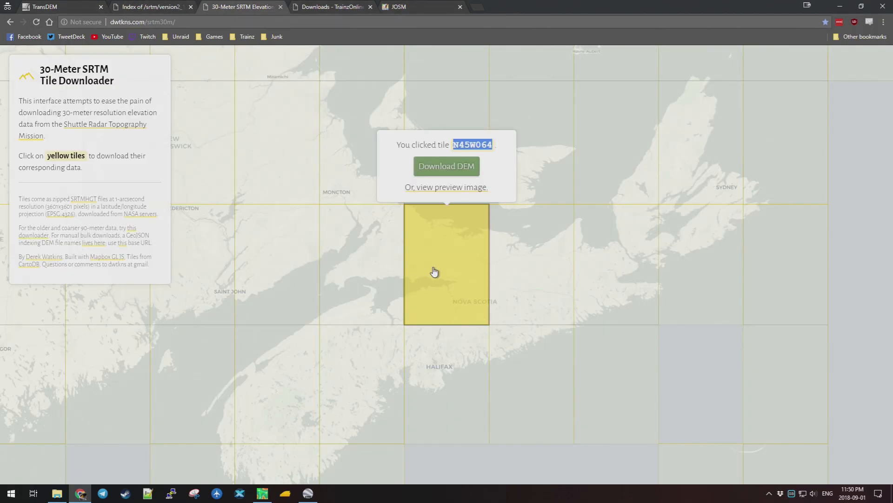
left_click(447, 375)
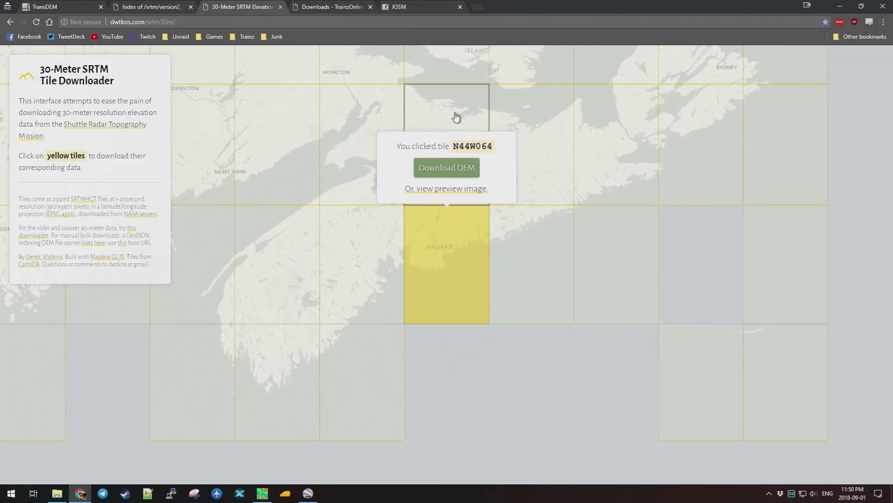
Check tiles N45W064, N44W064, the Moncton tile, N45W065, N44W065, ending on N43W065.
left_click(456, 120)
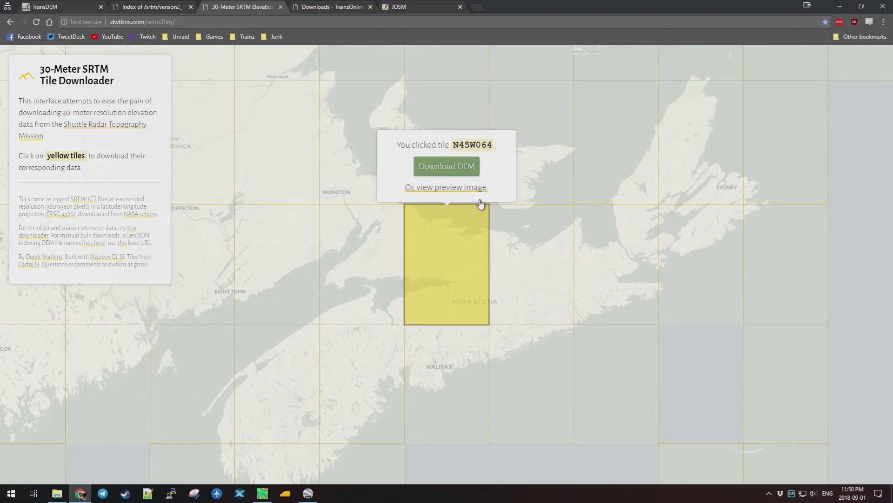
left_click(449, 359)
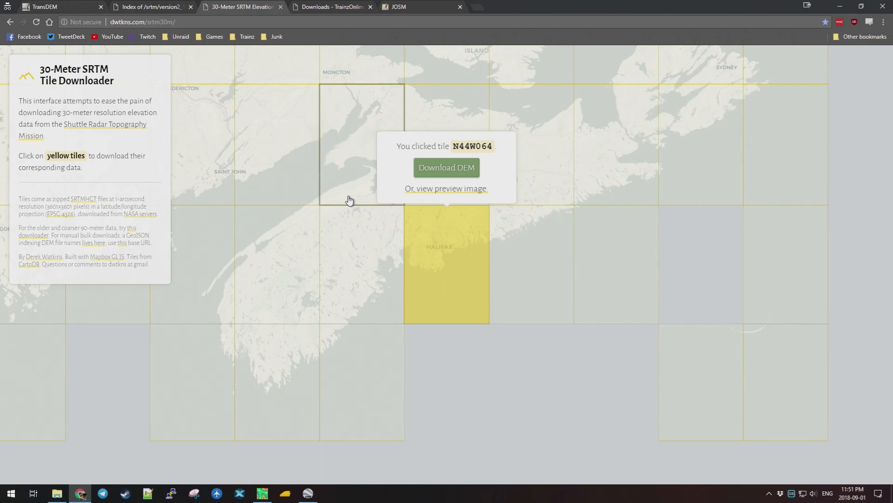
left_click(366, 73)
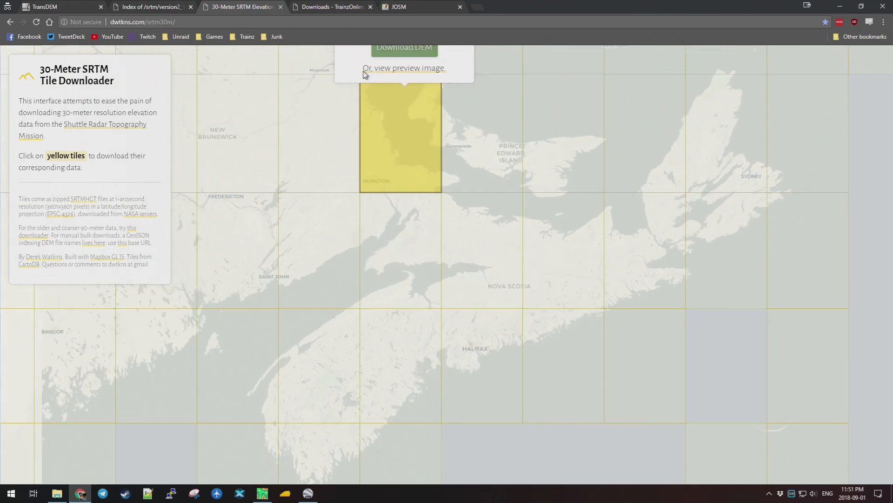
left_click(445, 386)
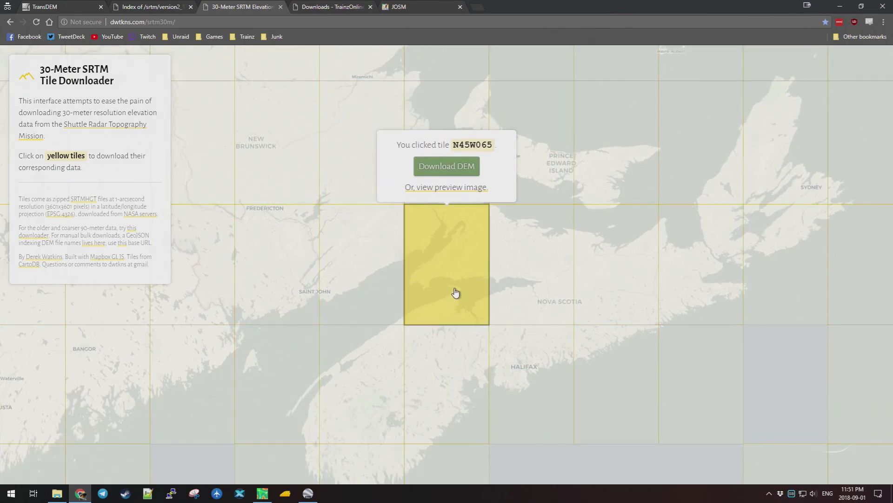
left_click(453, 367)
left_click(451, 355)
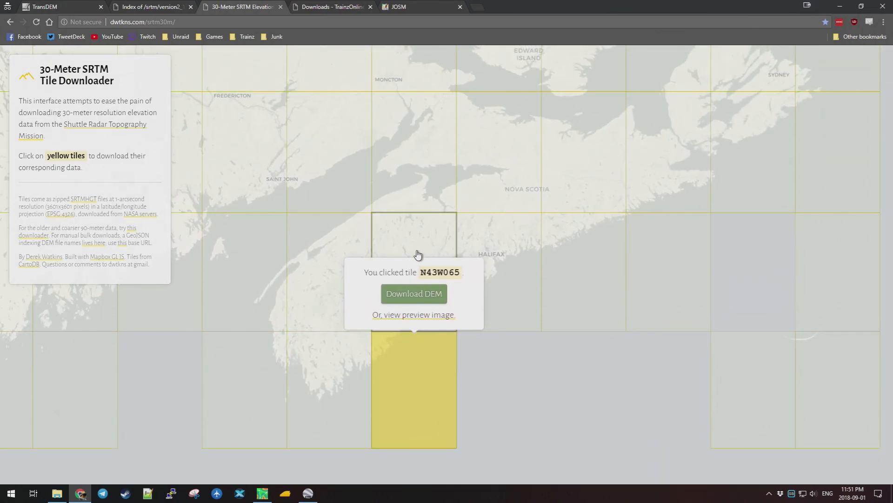
Select tiles N44W065 and N44W063 east of Halifax on the SRTM tile map.
left_click(415, 229)
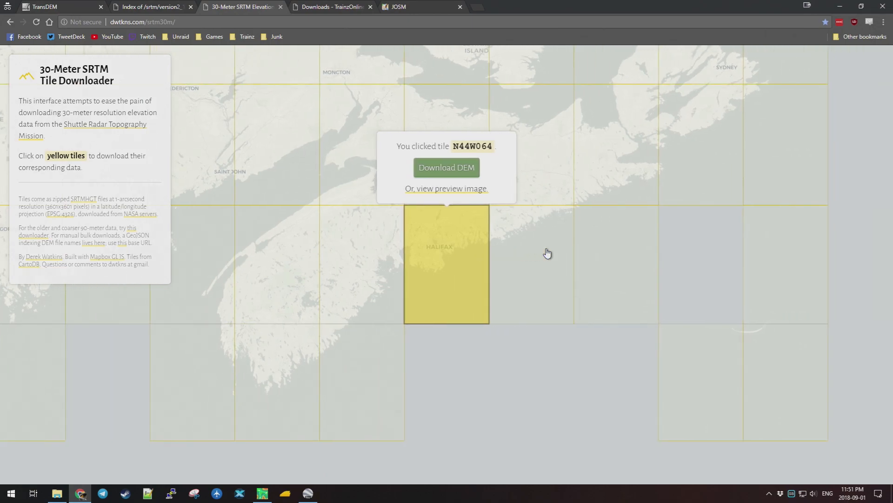
left_click(529, 243)
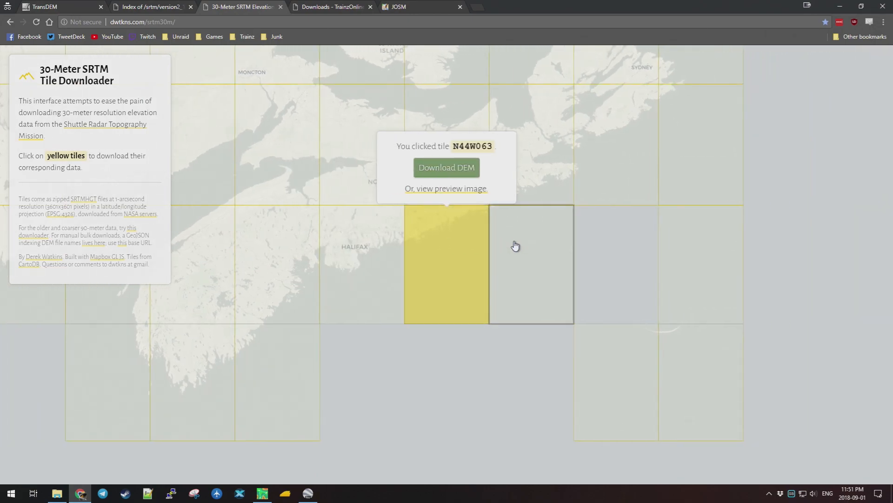
left_click_drag(337, 170, 383, 208)
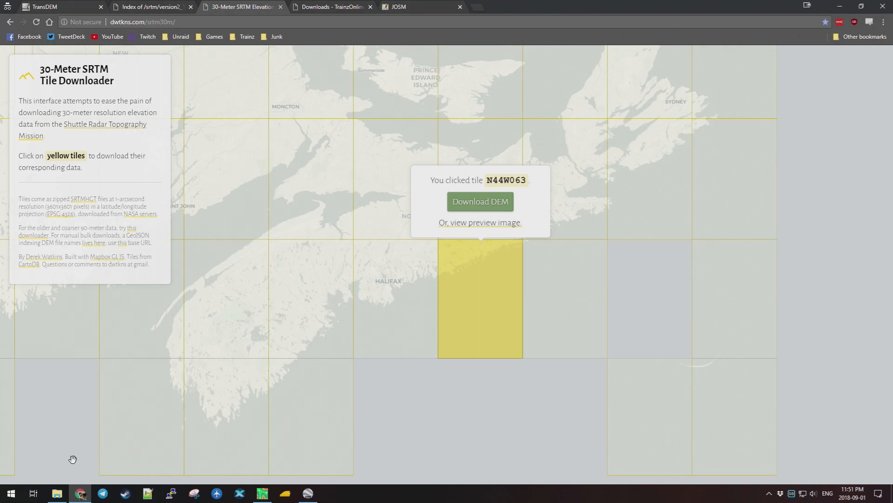
Confirm the N44W064 and N45W064 zips are in TransDEMTut, then return to TransDEM.
left_click(57, 493)
left_click(434, 240)
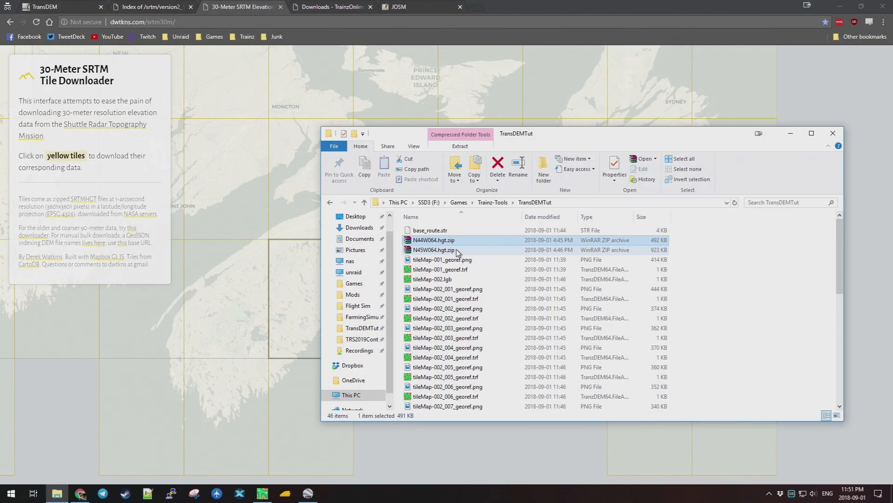
left_click(790, 133)
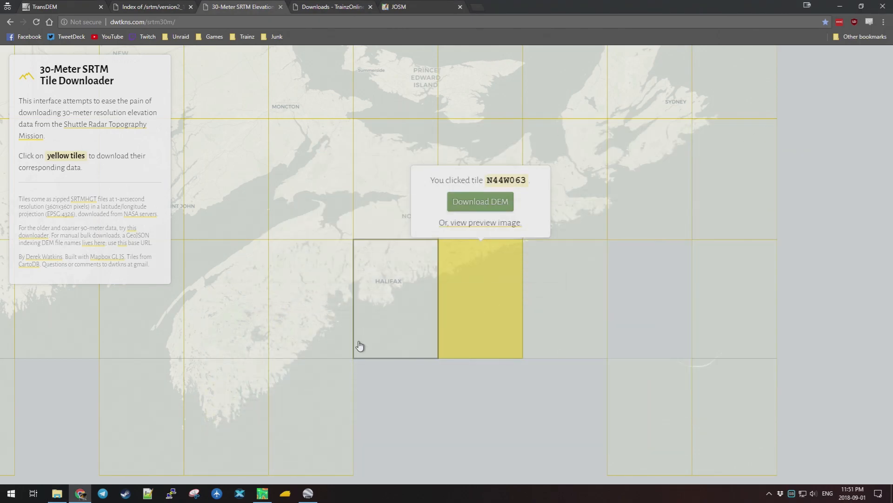
left_click(262, 492)
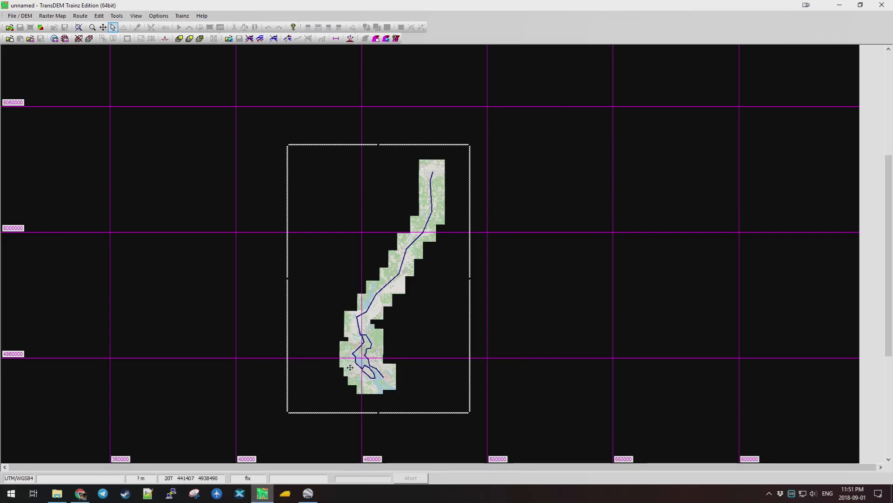
Open N44W064.hgt.zip as a DEM and move its SRTM parameters dialog (3.00" resolution) aside.
left_click(26, 16)
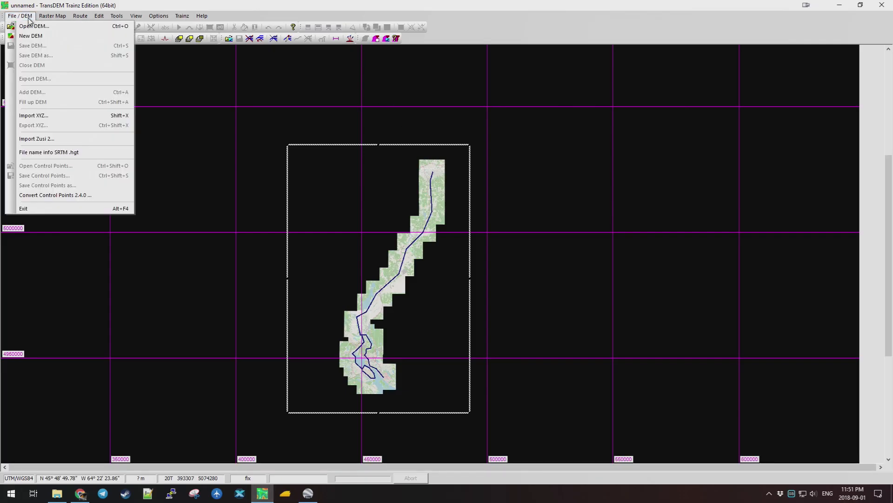
left_click(55, 26)
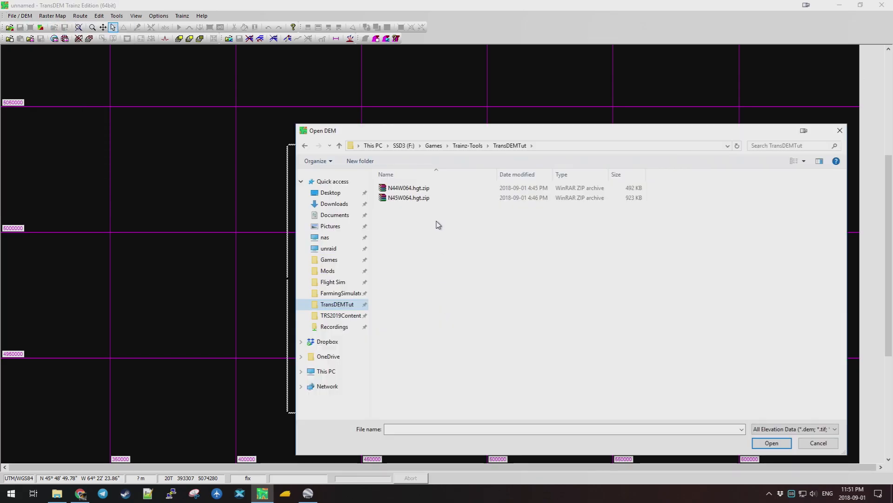
left_click(426, 191)
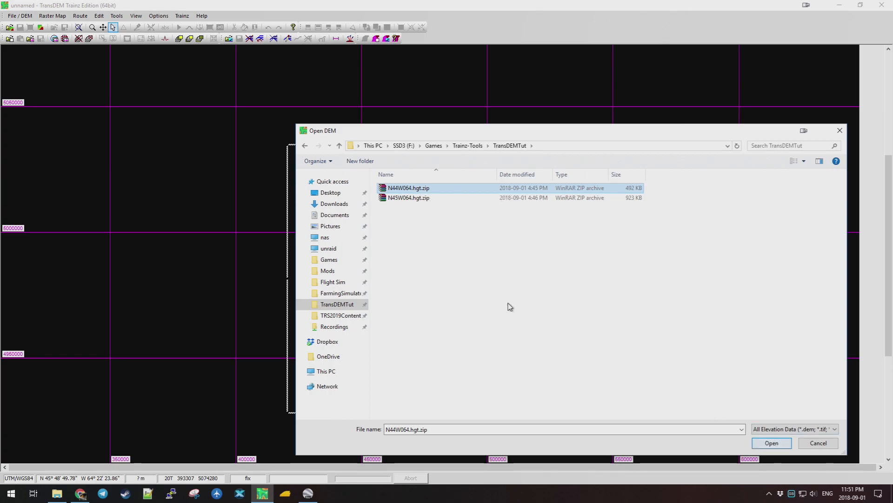
left_click(421, 199, "ctrl")
left_click(399, 190)
left_click(772, 442)
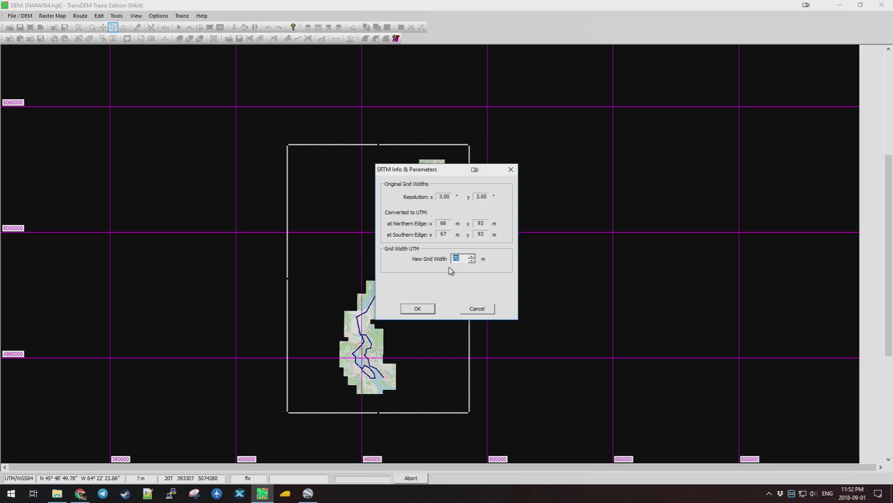
left_click_drag(435, 170, 316, 167)
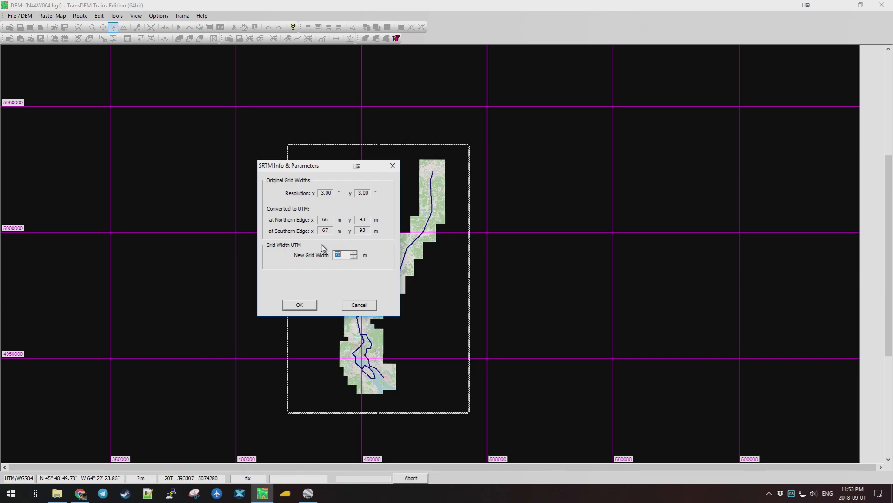
Accept the SRTM parameters to load the N44W064 terrain, and zoom in on it.
left_click(299, 306)
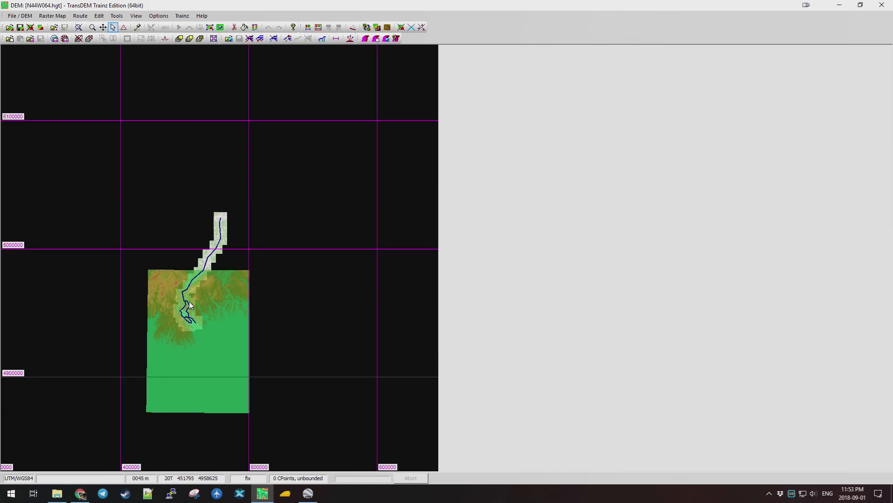
scroll(190, 300, "up", 1)
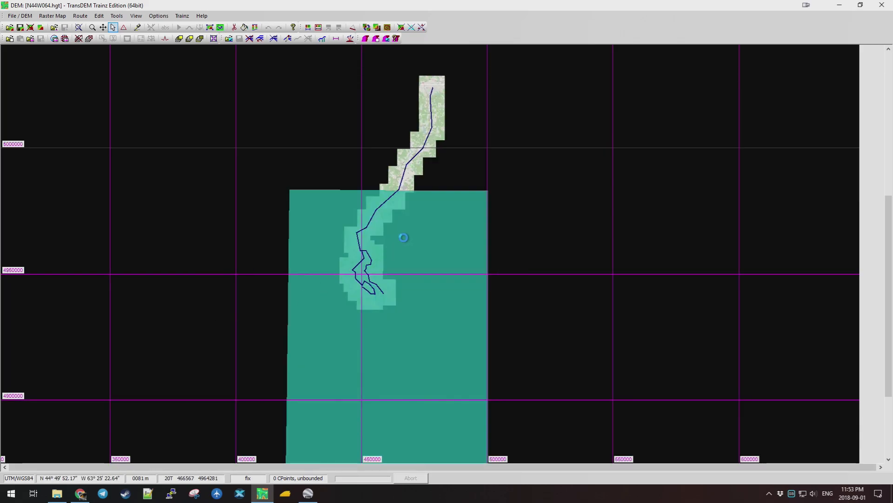
scroll(401, 233, "up", 1)
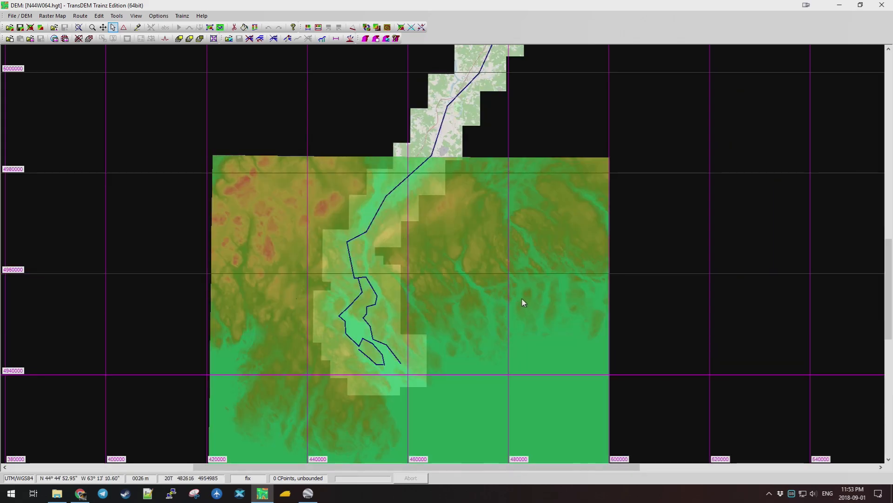
Save the loaded DEM as N44W064.hgt_t.dem in the TransDEMTut folder.
left_click(25, 17)
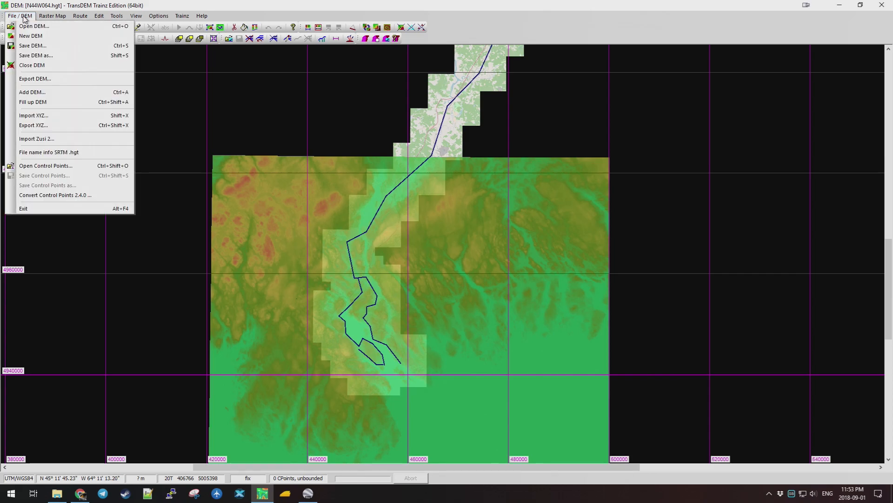
left_click(42, 45)
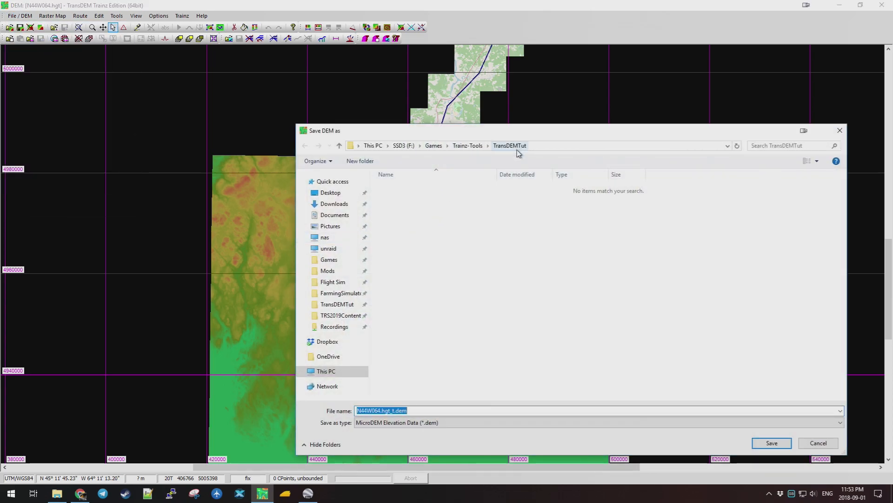
left_click(772, 443)
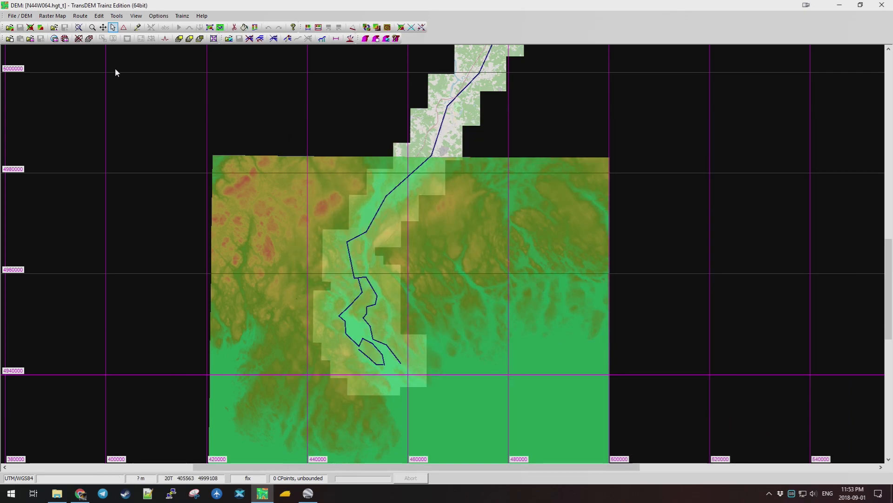
left_click(25, 16)
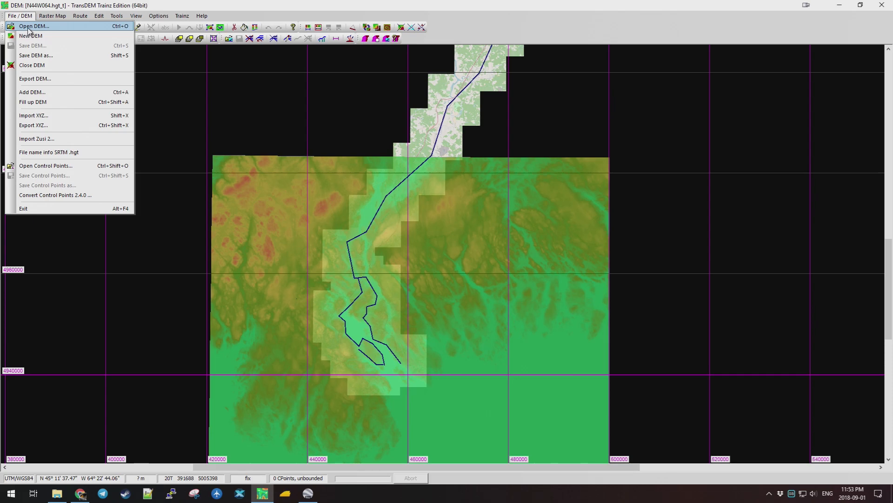
Close the current DEM and import N45W064.hgt.zip at a 70 m grid width.
left_click(29, 26)
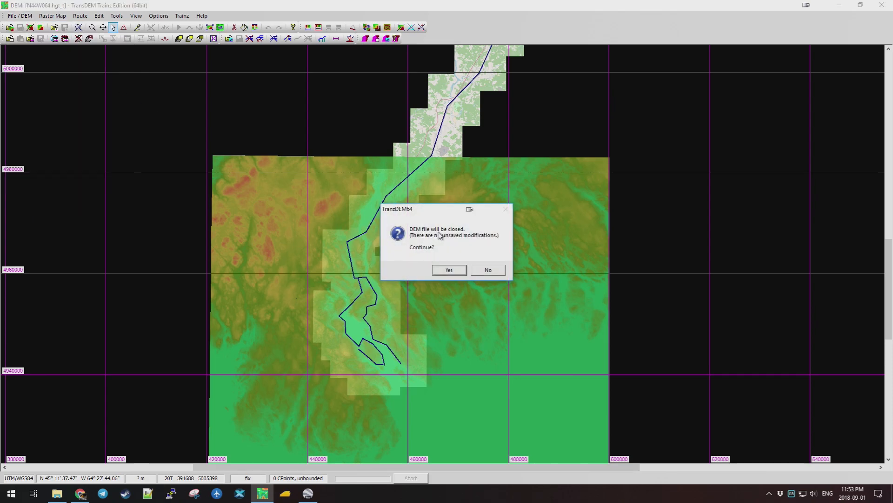
left_click(449, 271)
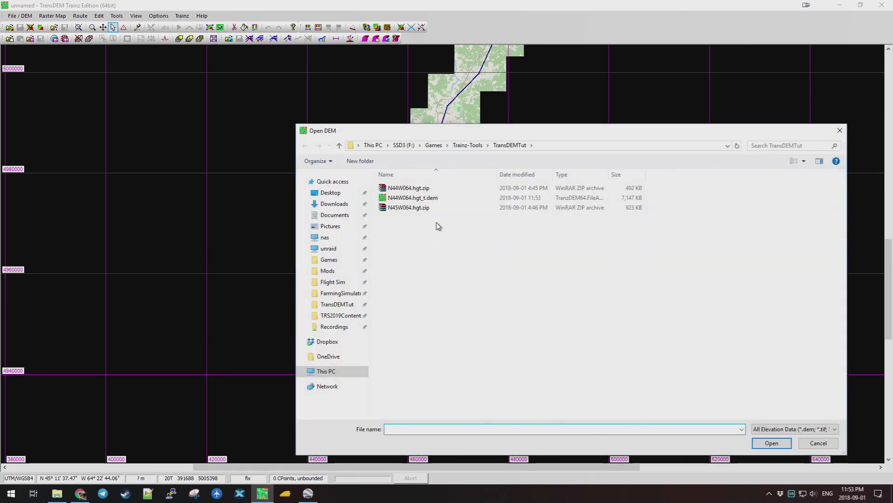
left_click(401, 208)
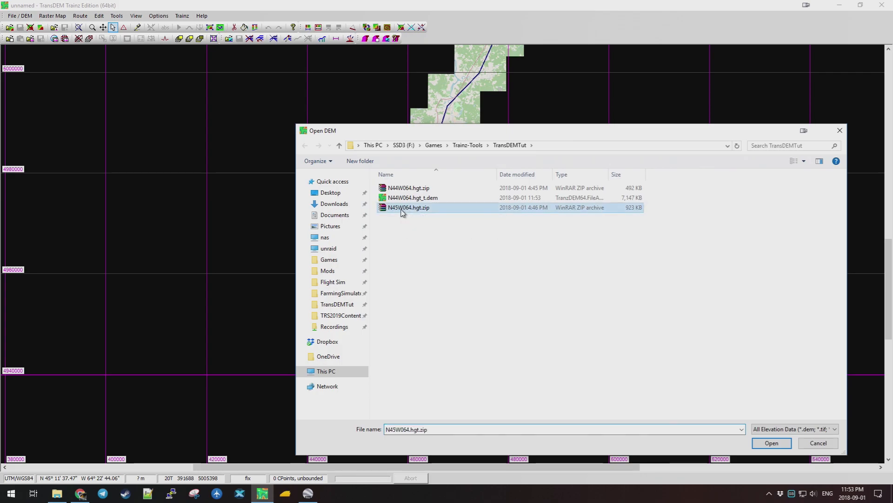
left_click(774, 444)
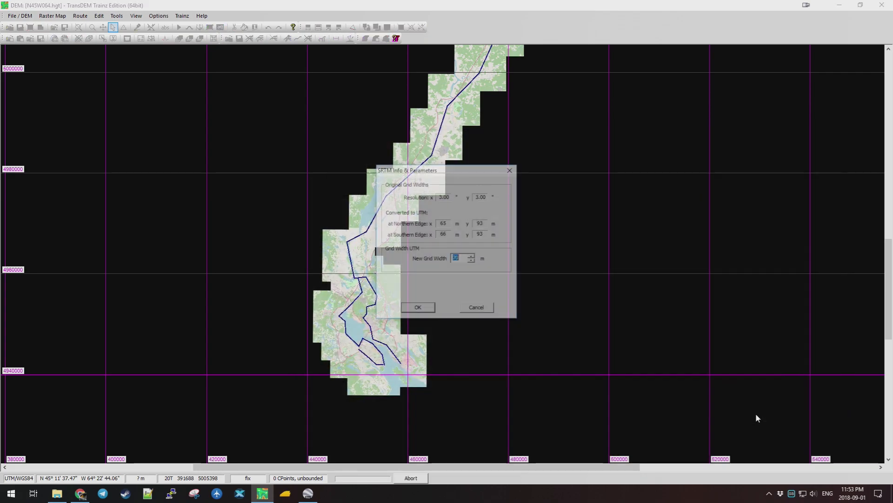
left_click(415, 308)
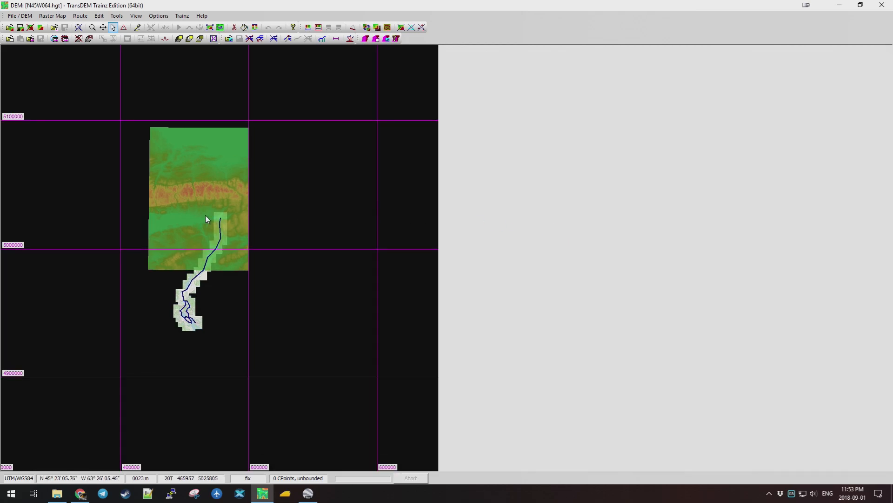
Save the converted tile as N45W064.hgt_t.dem.
left_click(21, 16)
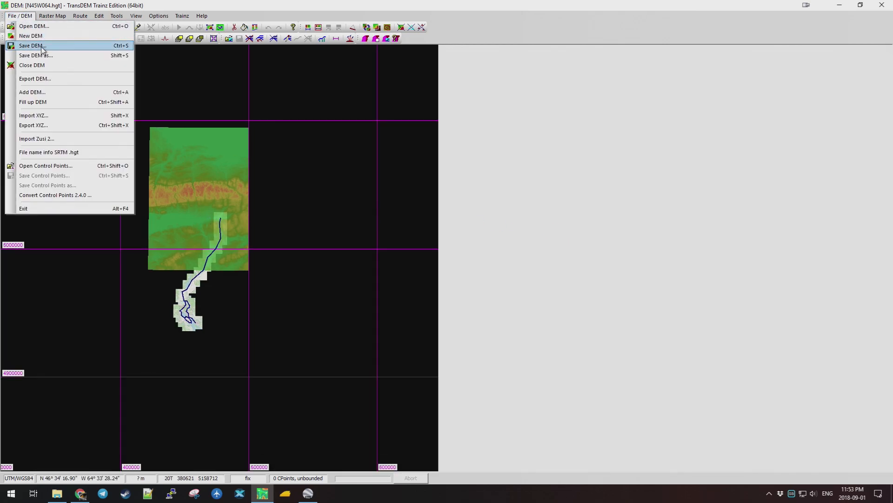
left_click(41, 47)
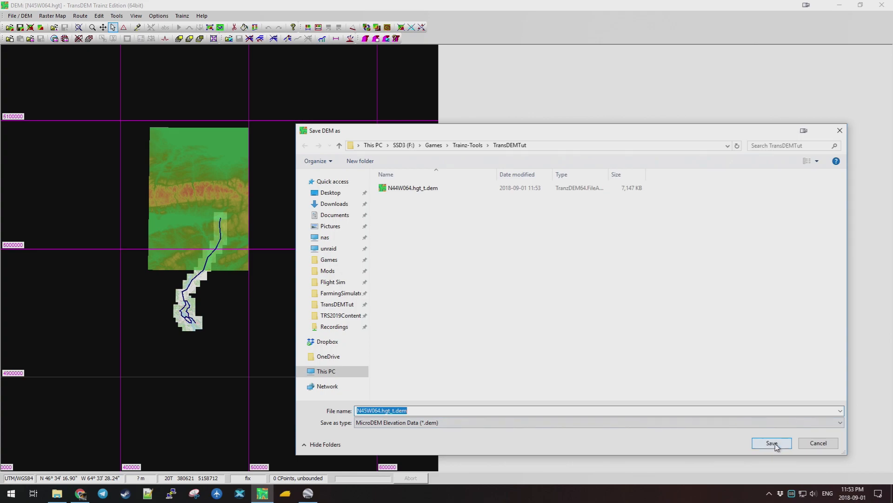
left_click(774, 445)
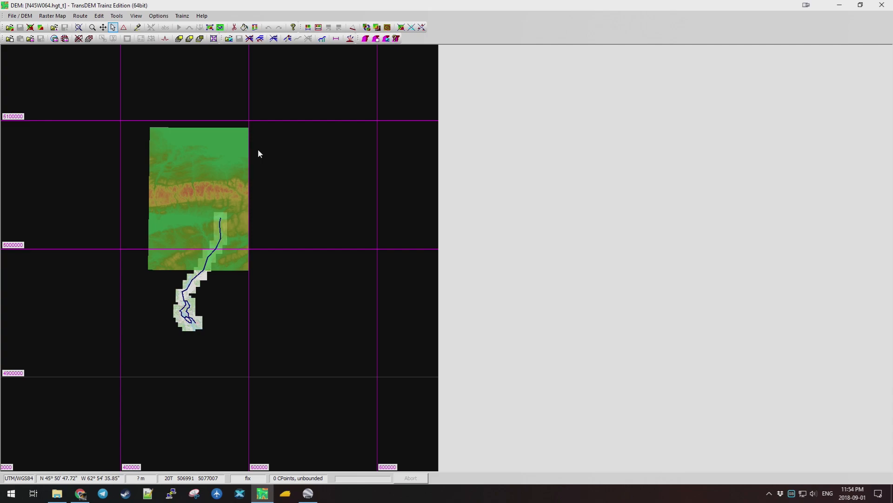
Discard the current DEM and reopen N44W064.hgt_t.dem.
left_click(30, 18)
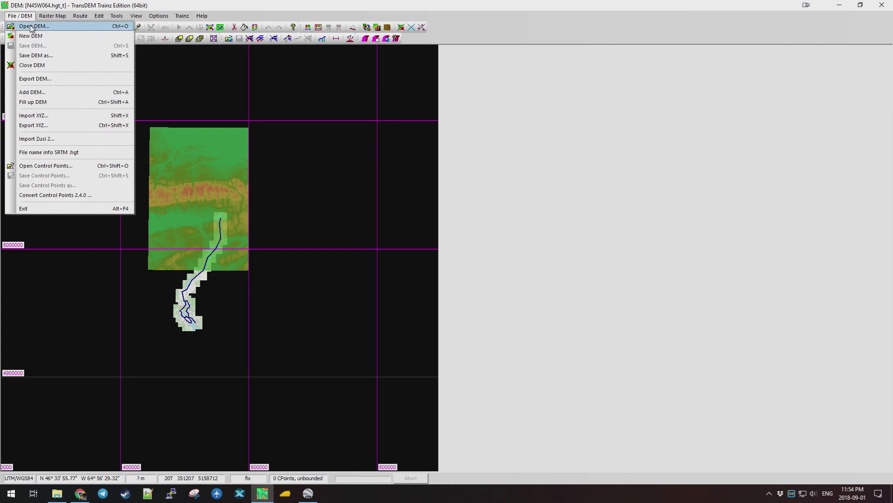
left_click(31, 28)
left_click(438, 272)
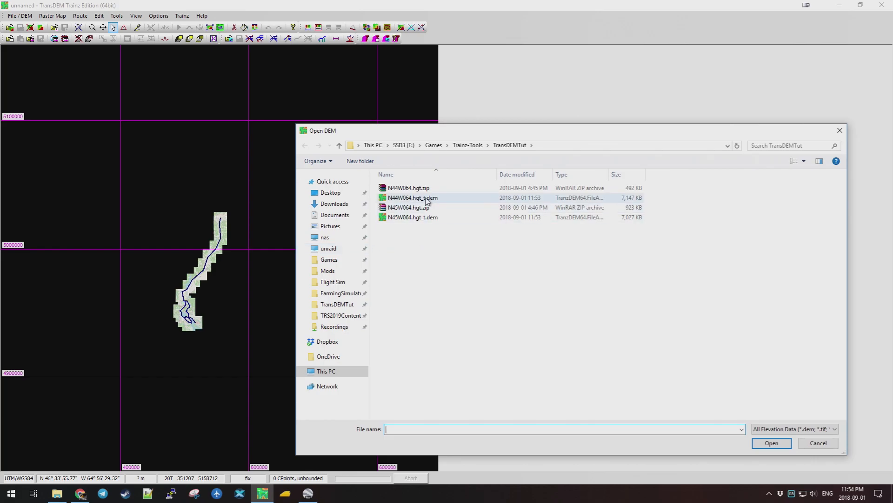
left_click(419, 198)
left_click(772, 442)
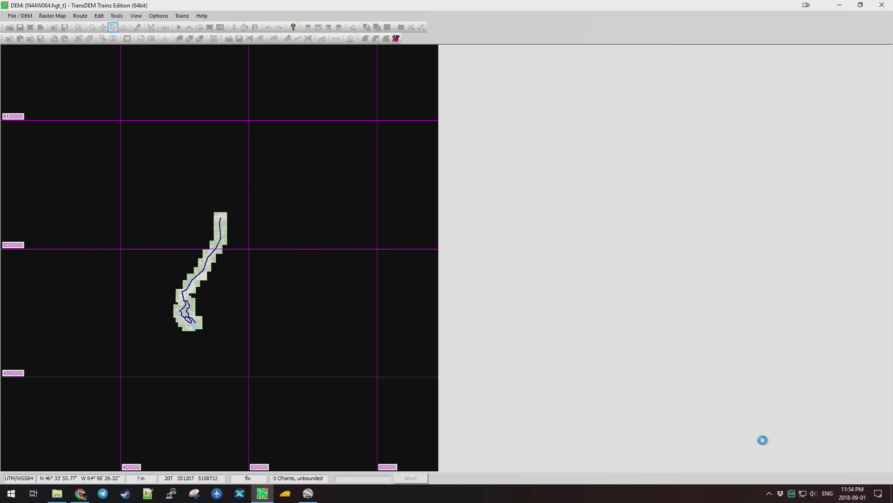
Add N45W064.hgt_t.dem into the loaded DEM.
left_click(20, 16)
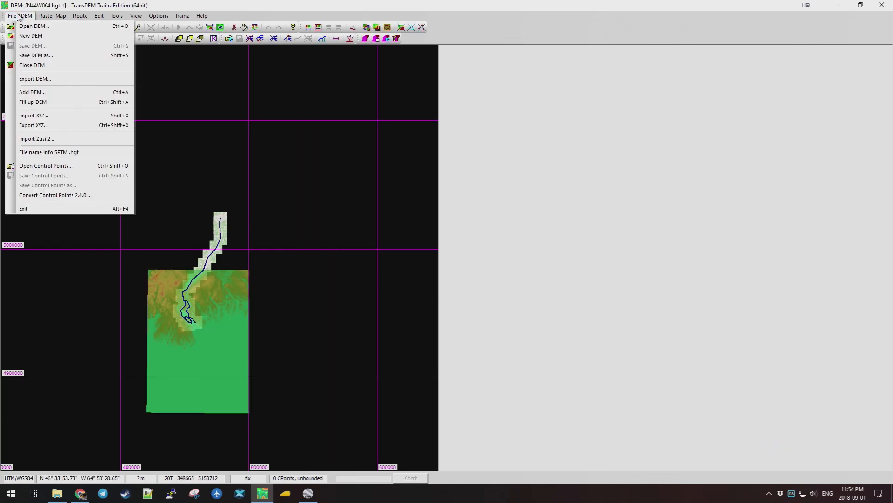
left_click(43, 92)
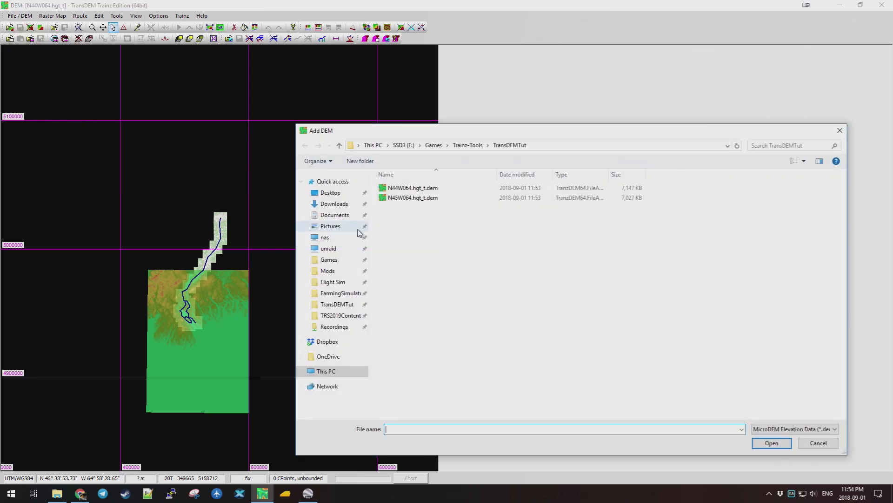
left_click(401, 199)
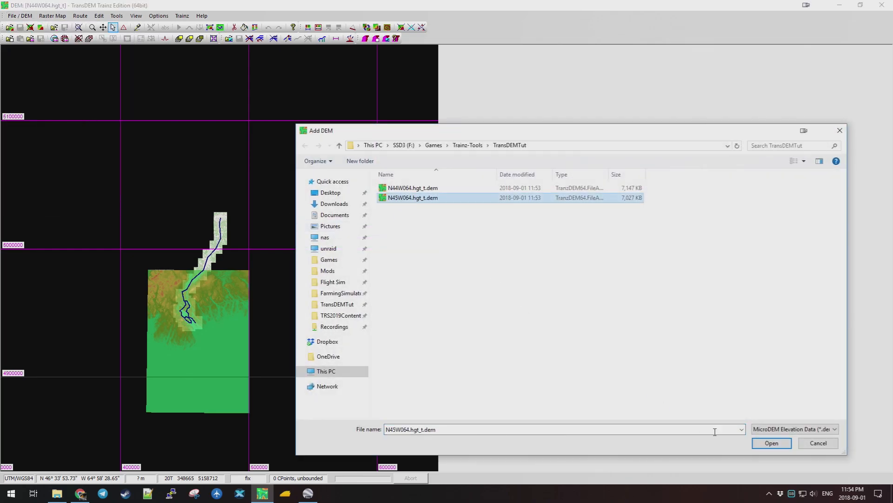
left_click(768, 444)
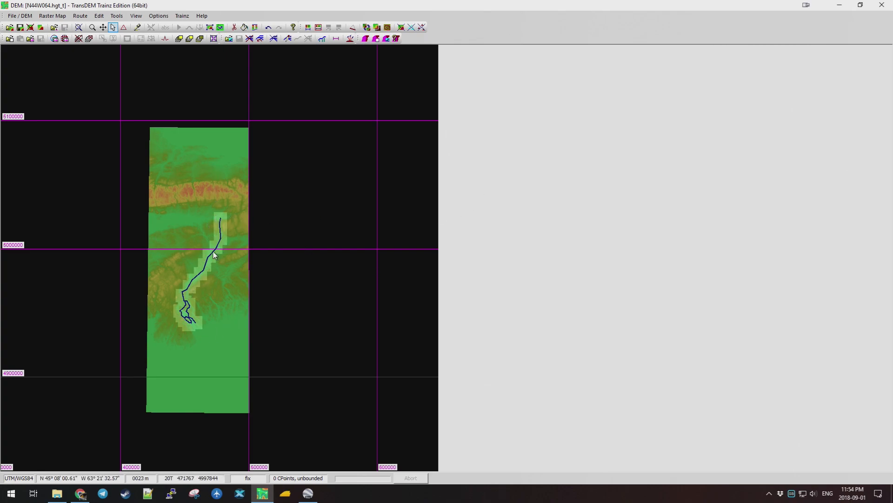
Zoom across the merged N44W064/N45W064 terrain to check it covers the whole route corridor.
scroll(214, 260, "up", 1)
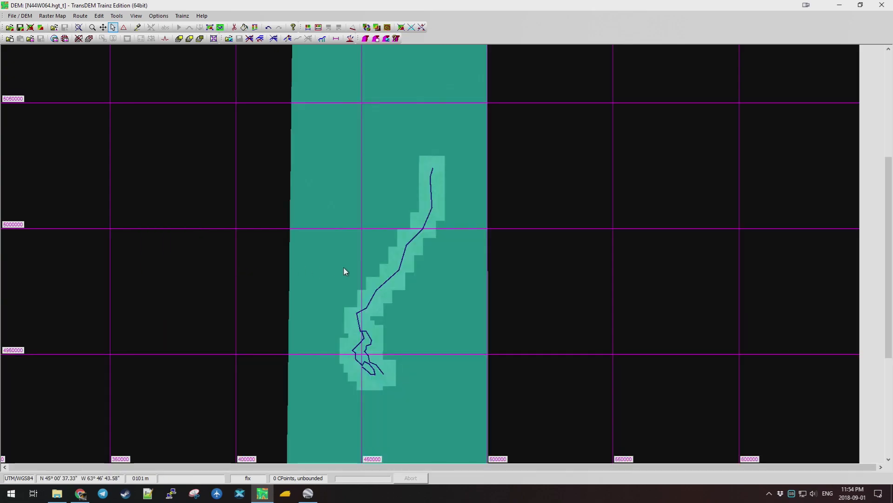
scroll(405, 256, "up", 1)
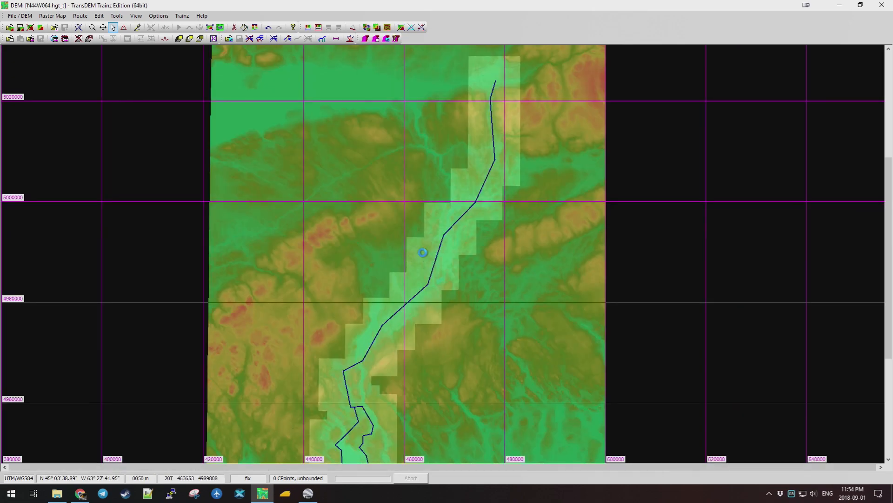
scroll(398, 256, "down", 1)
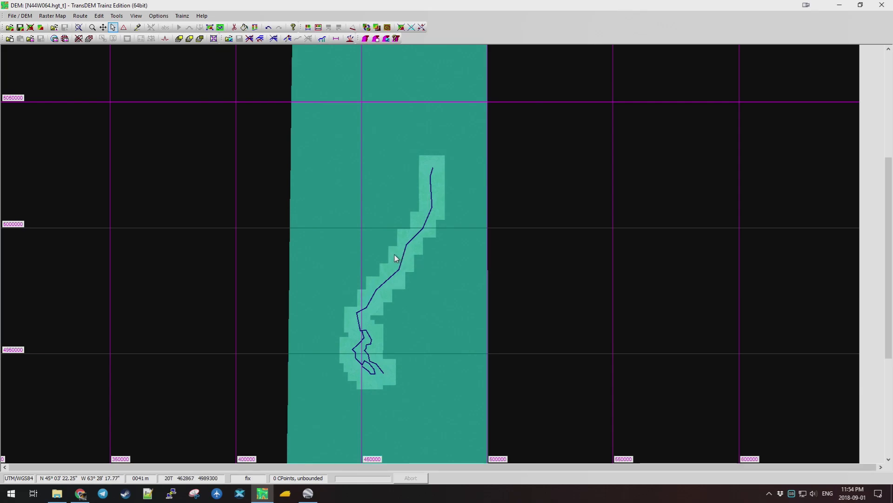
scroll(398, 268, "up", 1)
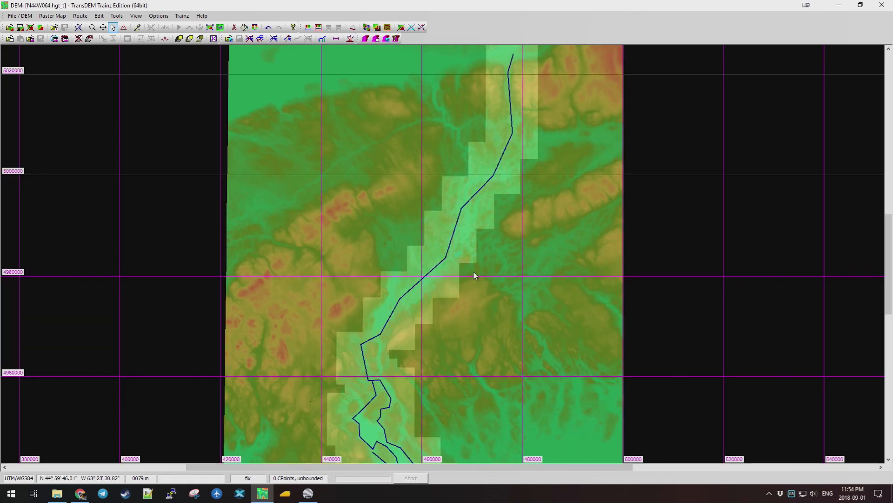
scroll(435, 278, "up", 2)
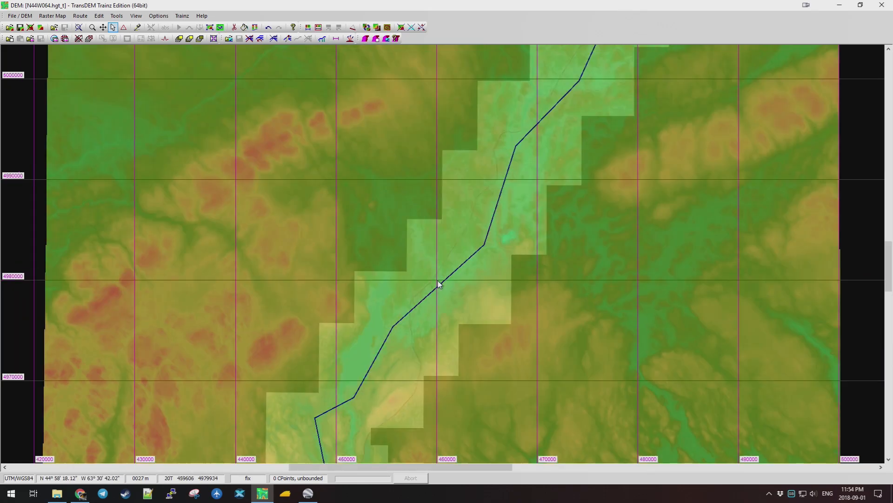
scroll(419, 270, "down", 2)
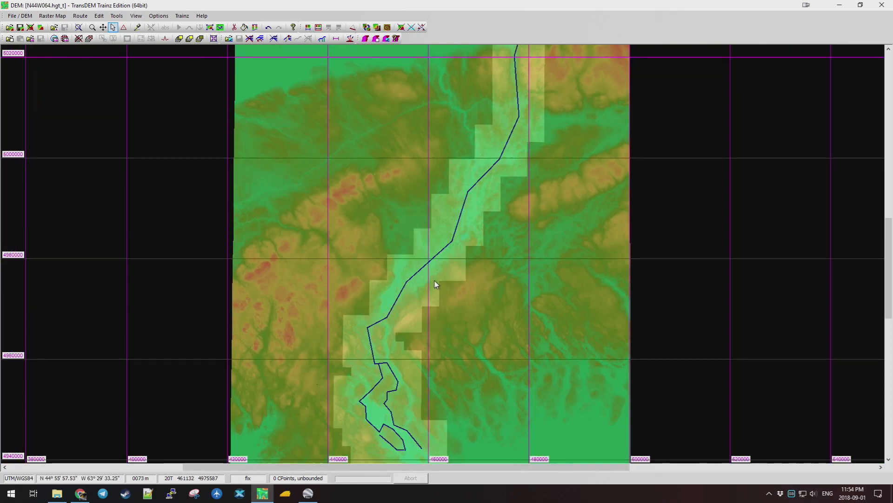
scroll(439, 278, "down", 1)
scroll(403, 249, "up", 1)
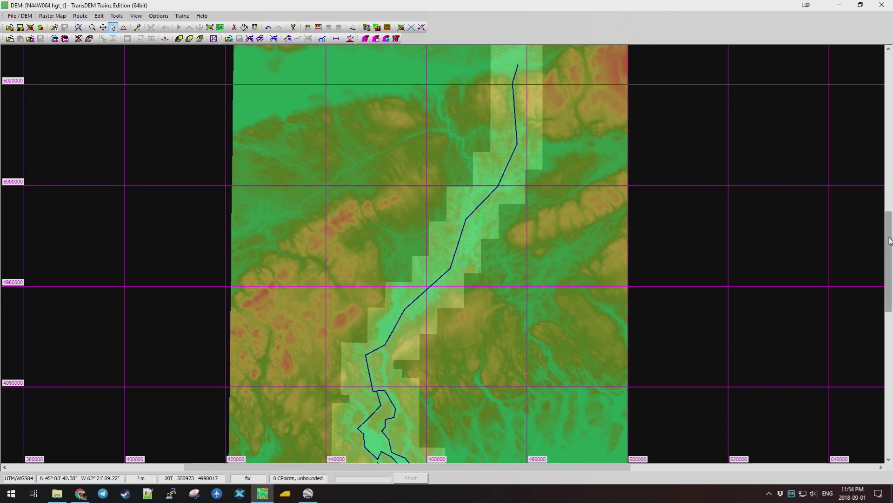
mouse_move(890, 240)
left_mouse_down()
mouse_move(890, 249)
mouse_move(890, 239)
left_mouse_up()
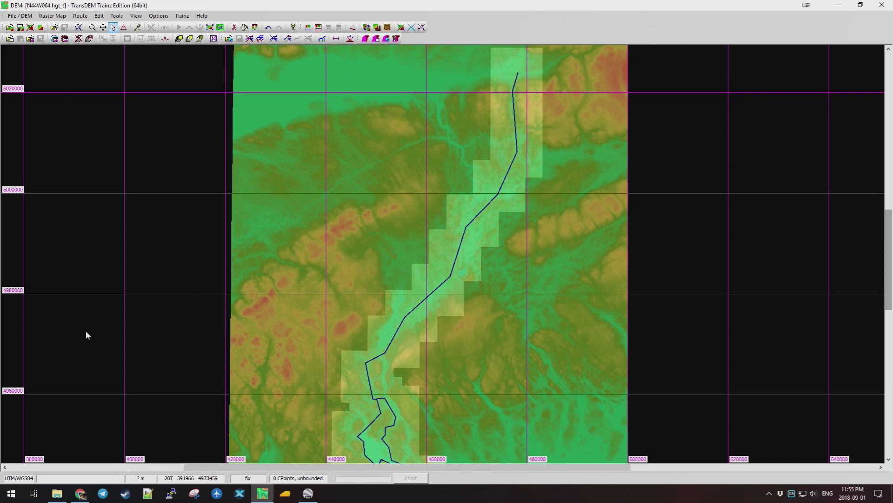
left_click(57, 493)
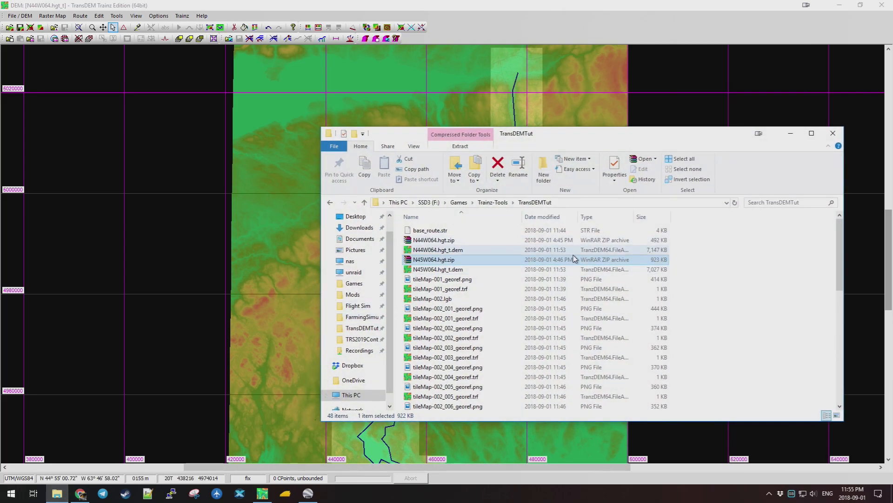
Locate josm-tested.jar in the Trainz-Tools folder and check the JOSM website page.
left_click(498, 202)
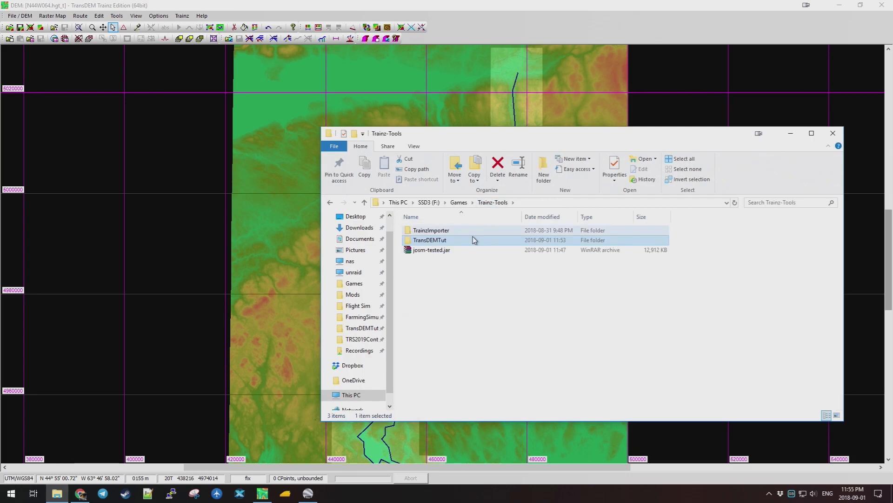
left_click(431, 251)
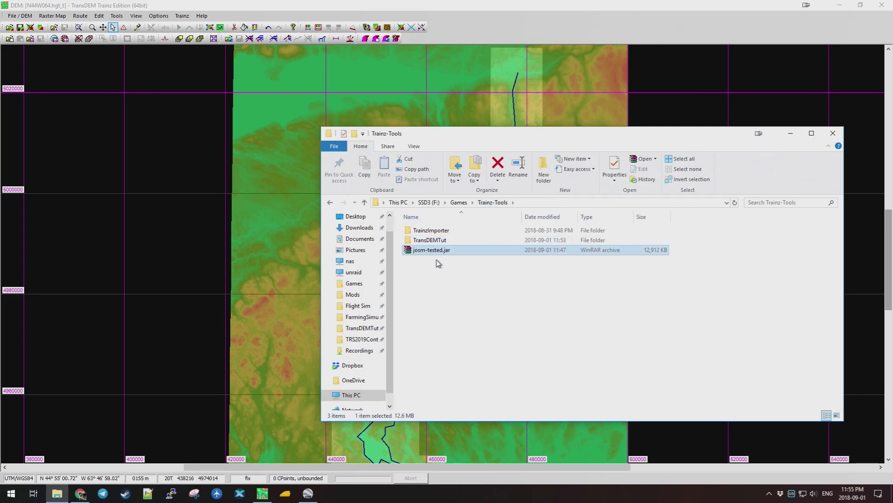
left_click(80, 494)
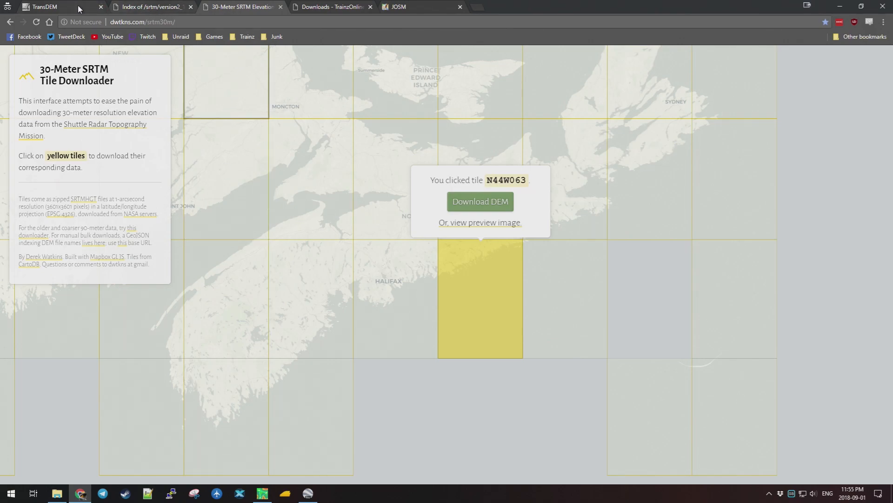
left_click(399, 7)
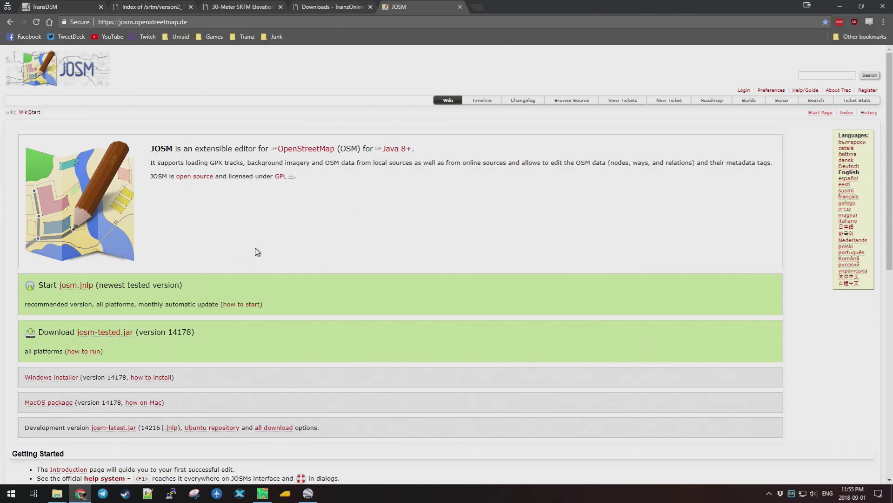
scroll(403, 277, "down", 1)
scroll(403, 278, "up", 1)
left_click(56, 495)
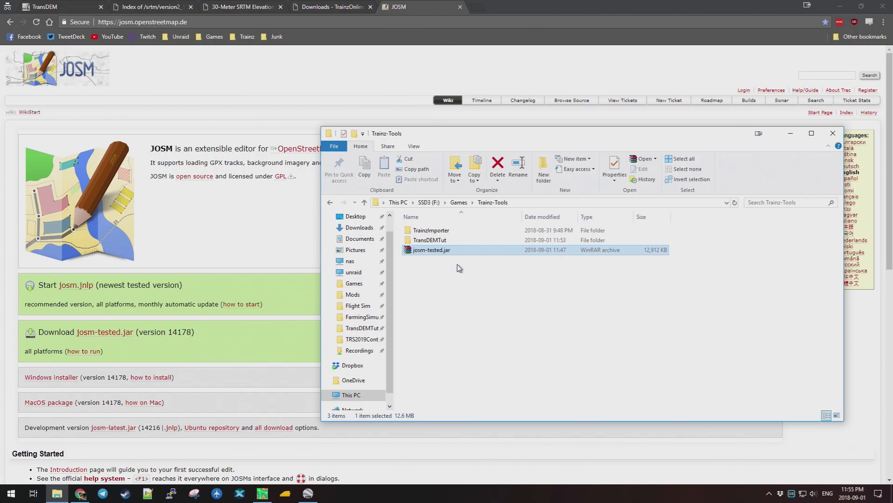
Launch josm-tested.jar with Java, then return to TransDEM's merged route terrain.
right_click(429, 252)
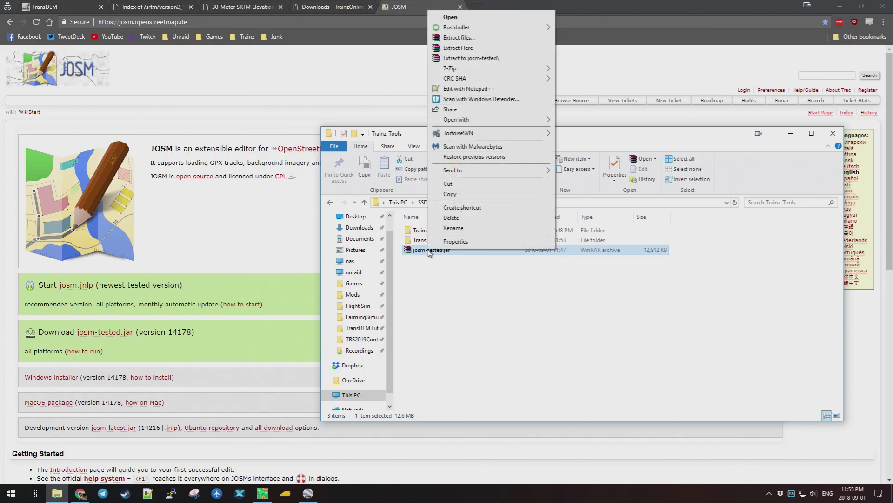
mouse_move(514, 121)
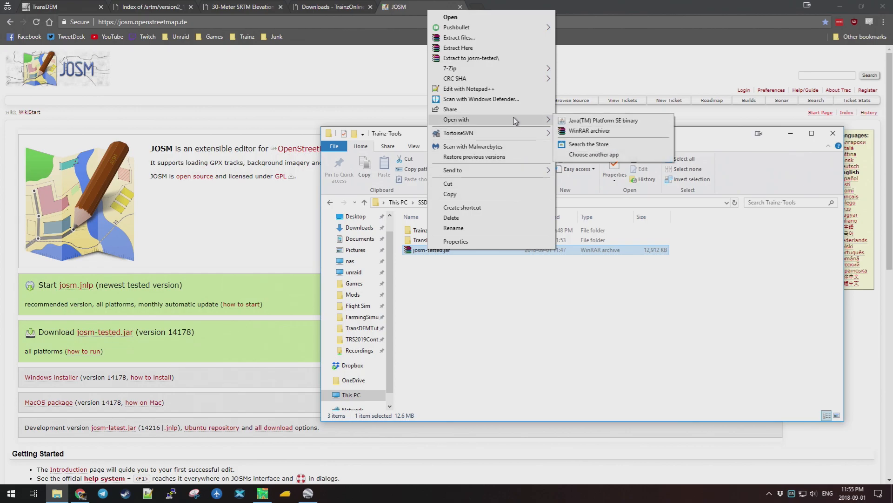
left_click(579, 122)
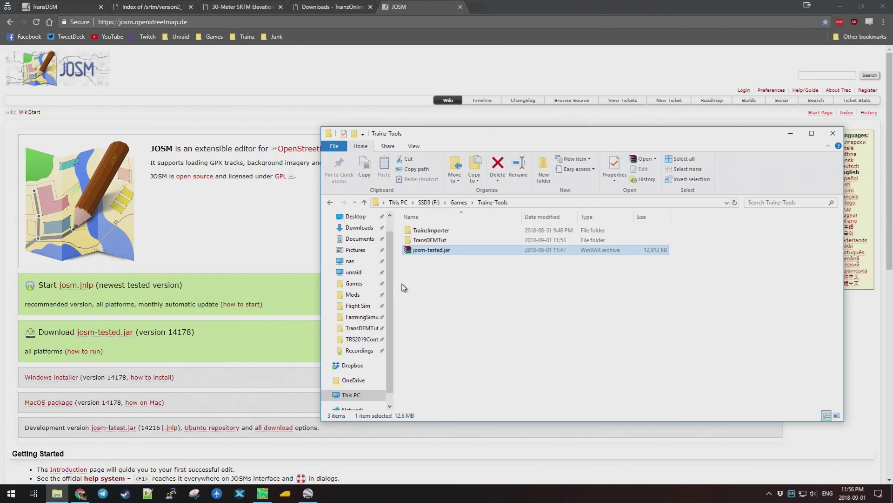
left_click(791, 135)
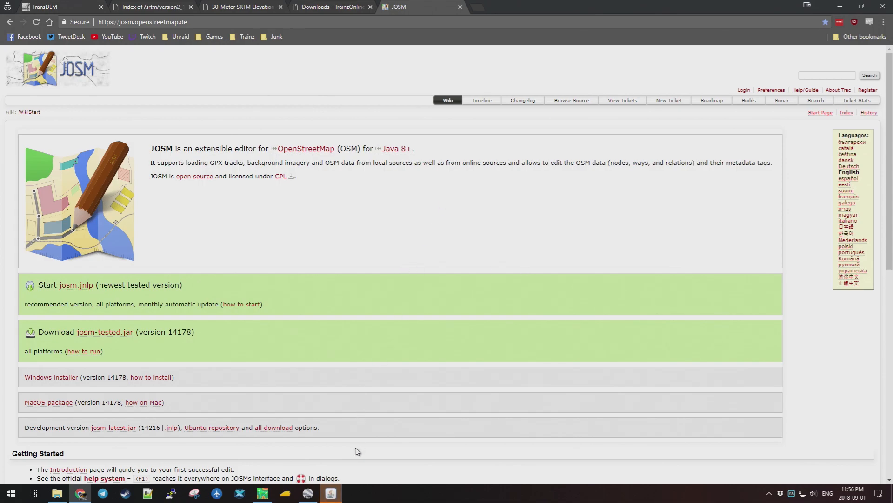
left_click(331, 494)
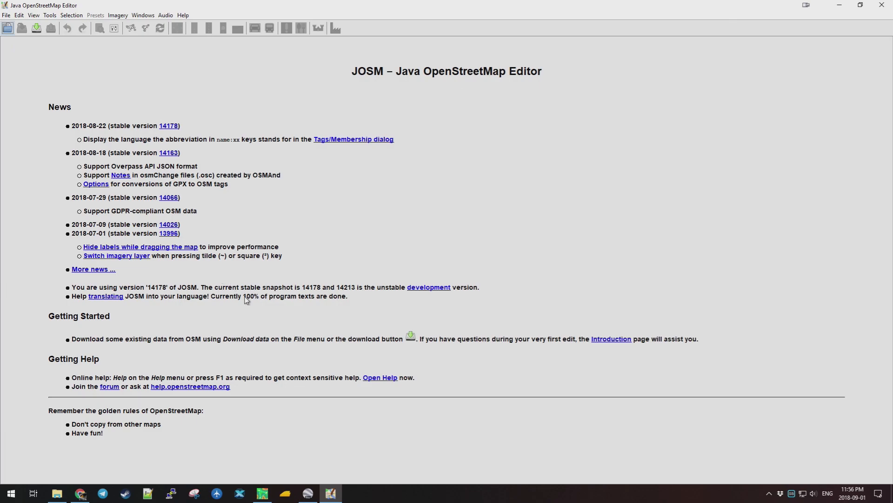
left_click(262, 494)
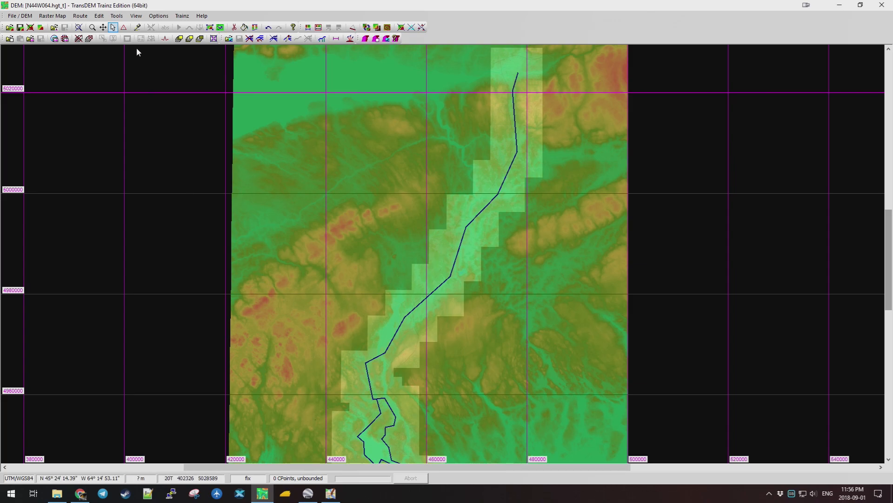
Start JOSM's File > Open dialog, then return to TransDEM.
left_click(84, 17)
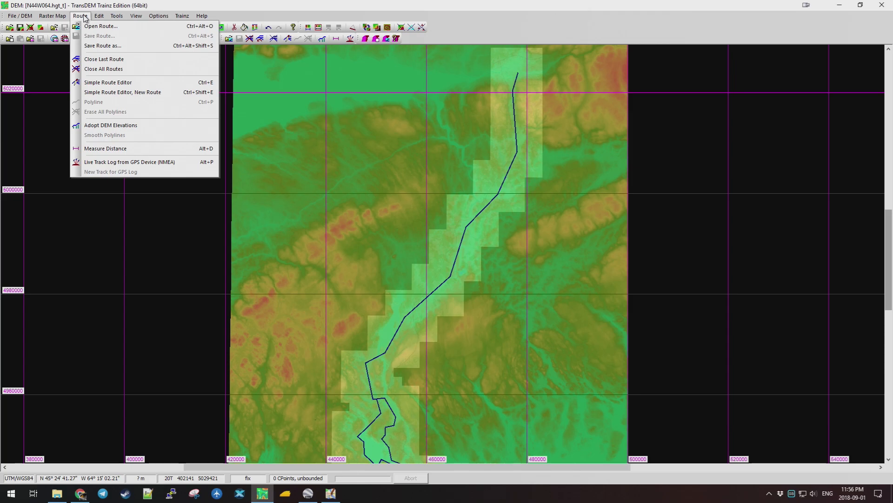
key("Escape")
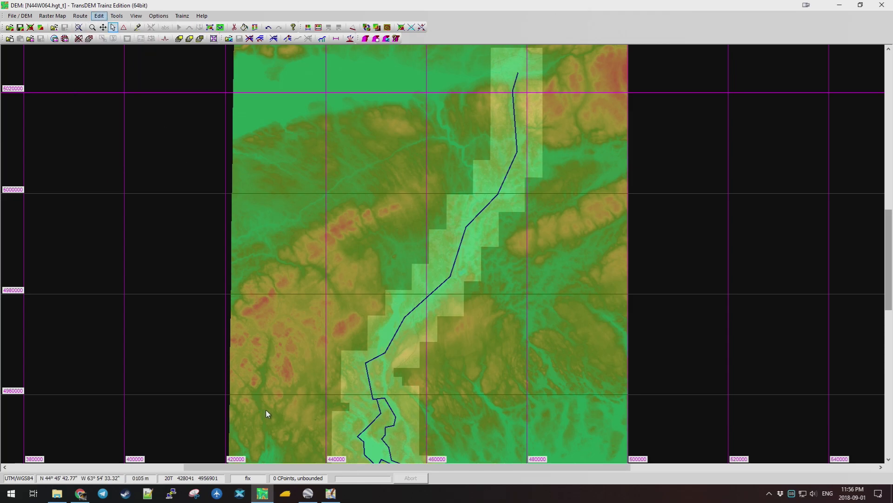
left_click(330, 493)
left_click(7, 17)
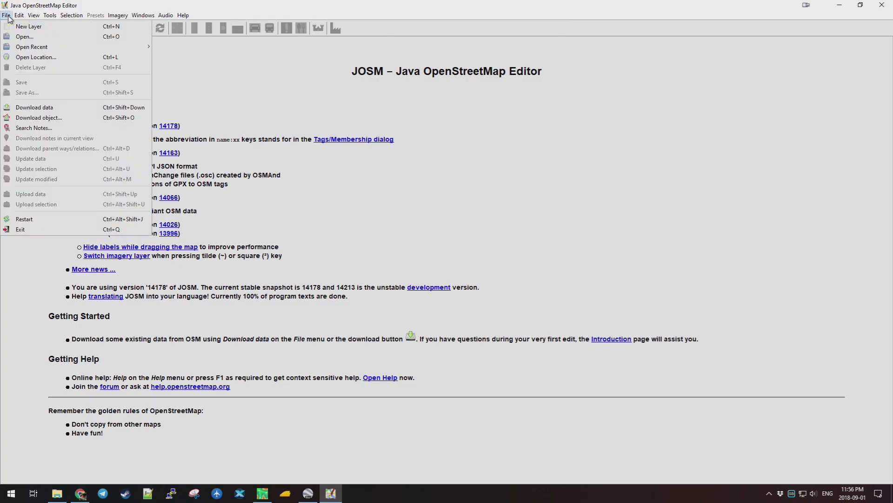
left_click(20, 35)
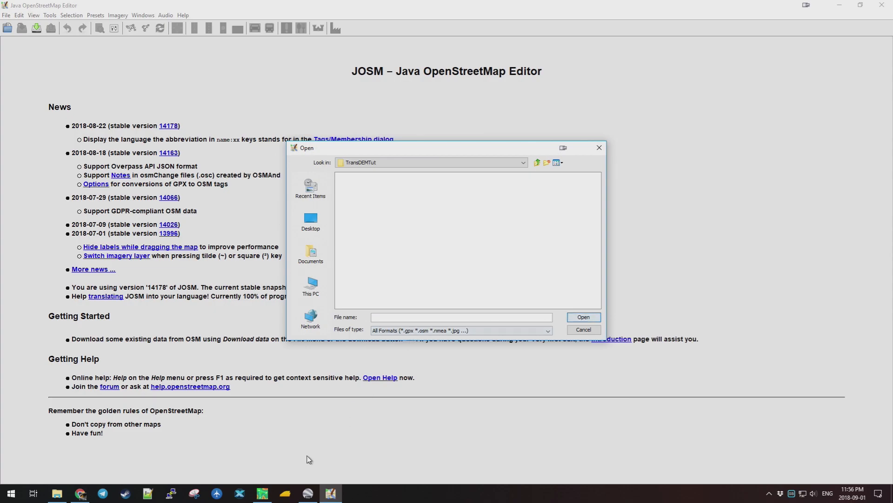
left_click(262, 493)
Save the route as base_route.gpx in GPS Exchange format as a GPX track.
left_click(82, 17)
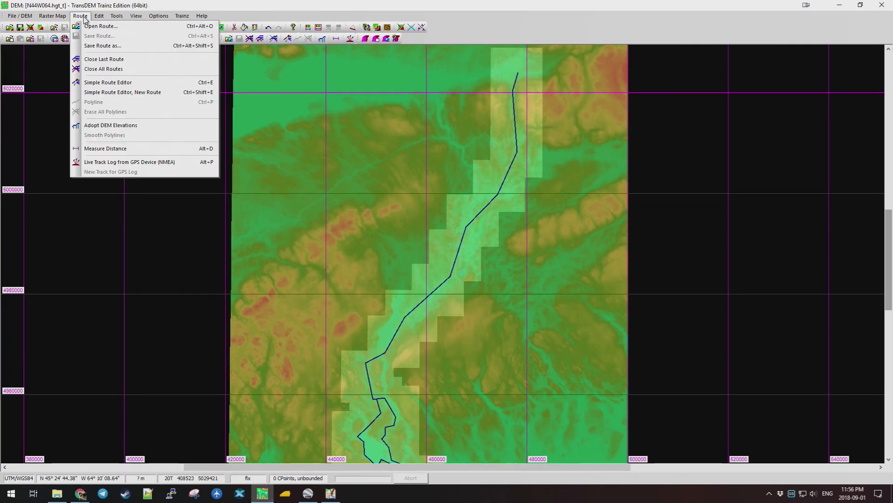
left_click(110, 46)
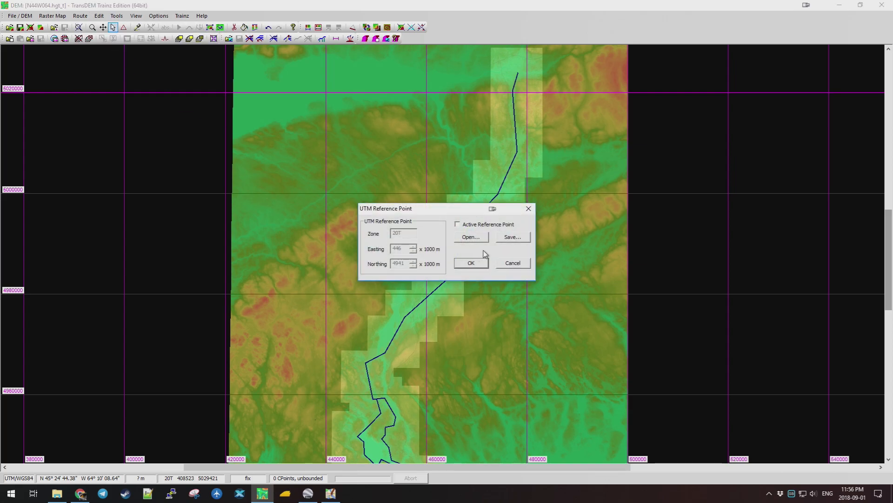
left_click(472, 263)
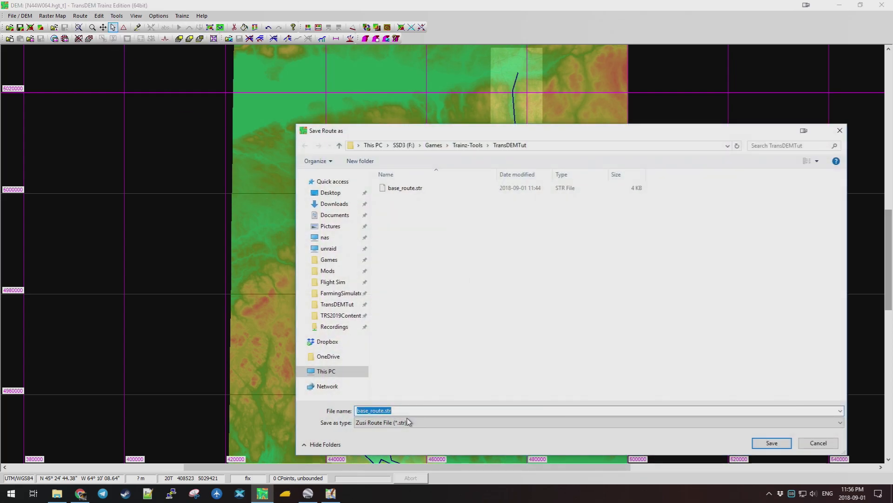
left_click(415, 422)
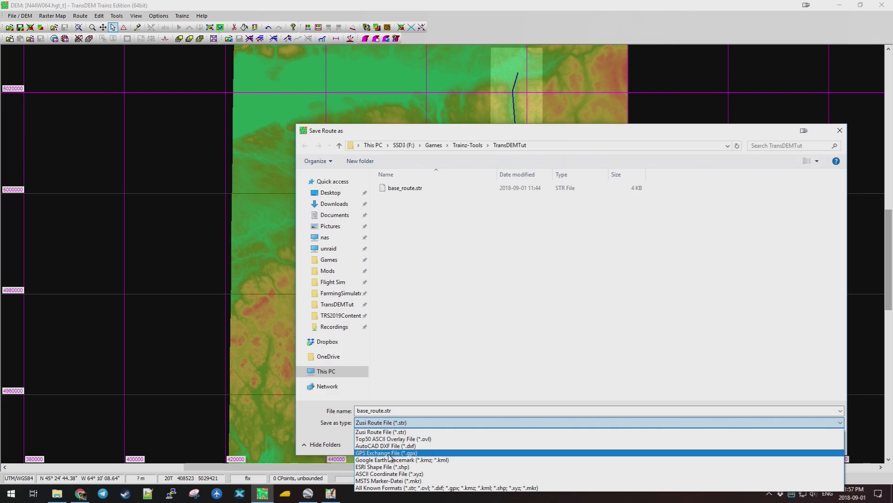
left_click(406, 453)
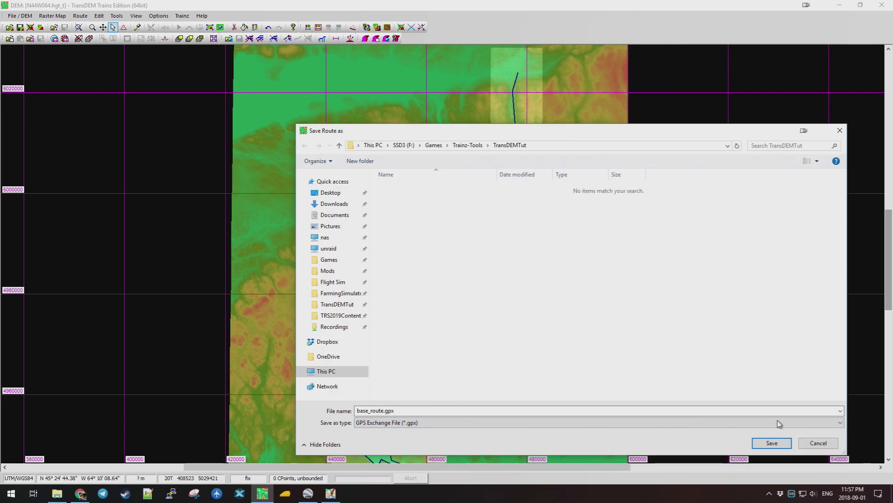
left_click(772, 443)
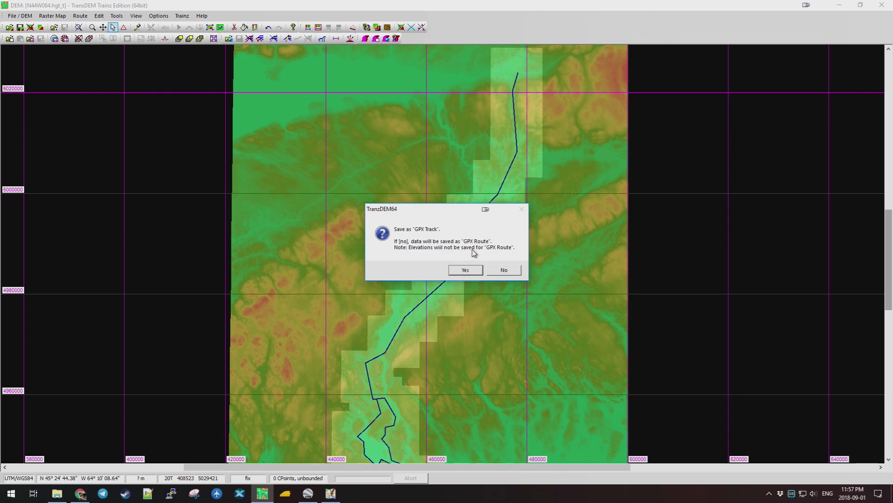
left_click(467, 271)
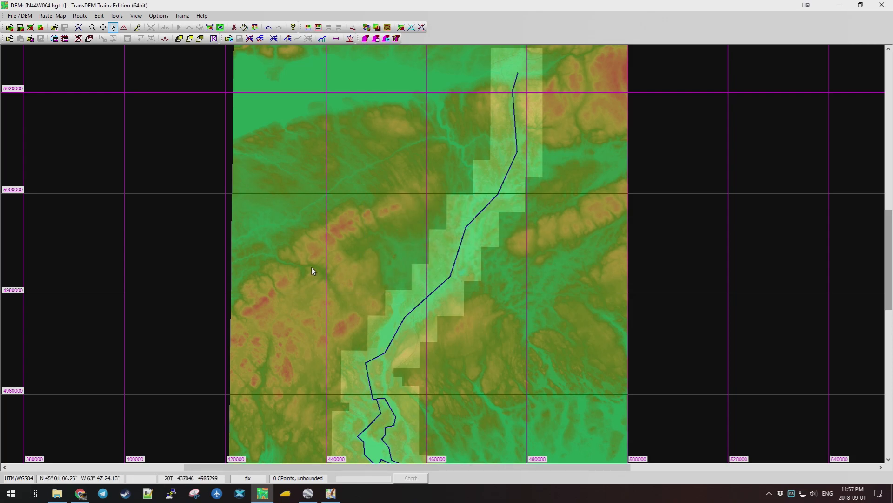
Load base_route.gpx into JOSM as a track layer.
left_click(330, 493)
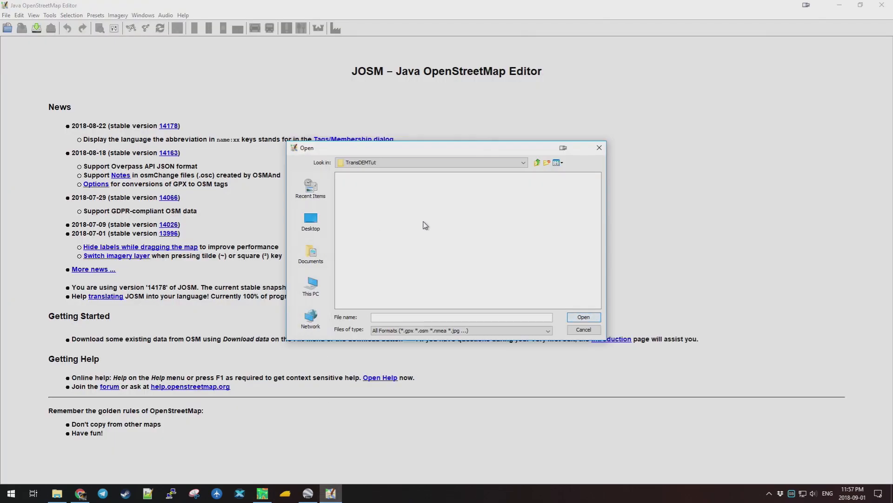
left_click(362, 178)
left_click(583, 317)
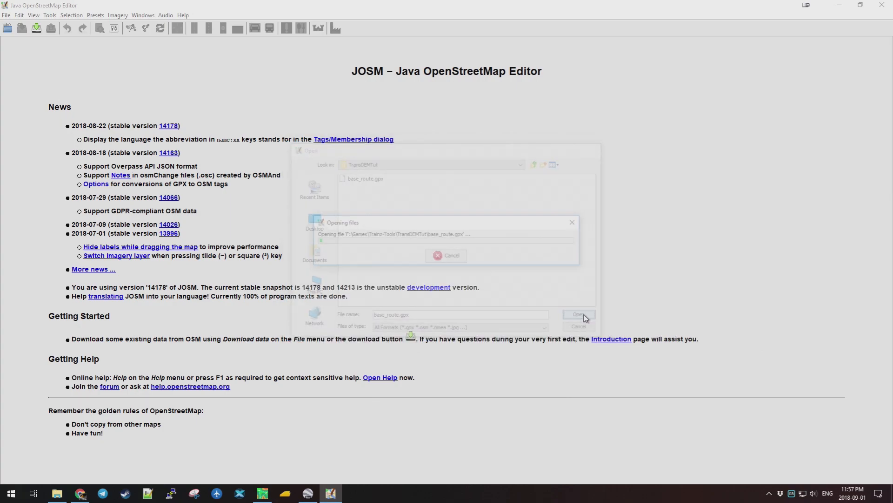
Zoom and pan the JOSM map to follow the purple Truro-to-Halifax track.
scroll(321, 242, "down", 2)
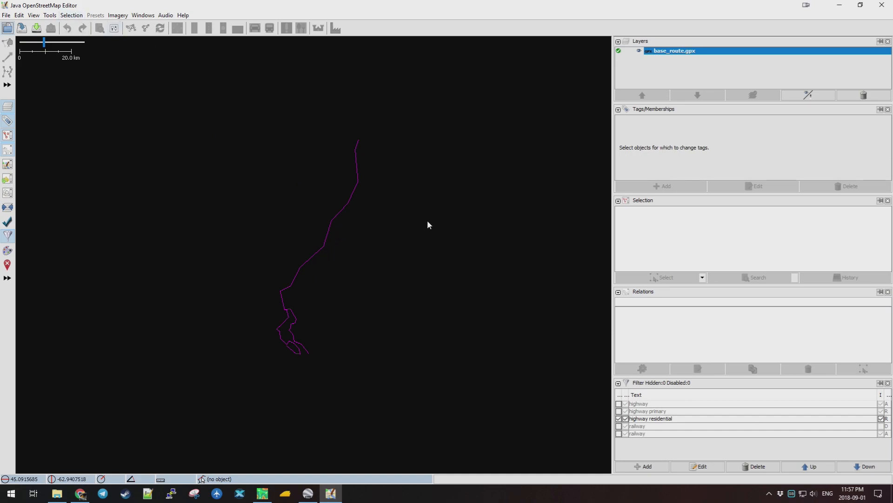
scroll(355, 159, "up", 10)
scroll(323, 158, "down", 10)
scroll(325, 179, "up", 4)
left_click_drag(187, 416, 346, 198)
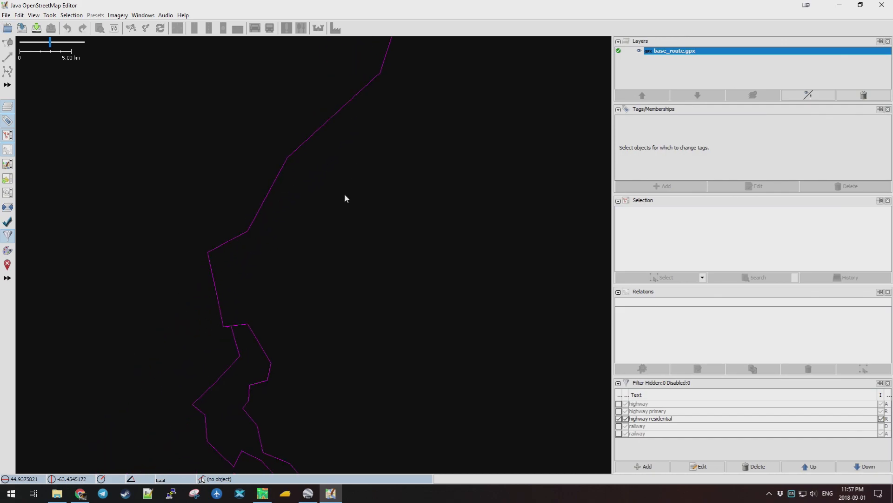
left_click_drag(305, 355, 312, 315)
scroll(325, 215, "down", 4)
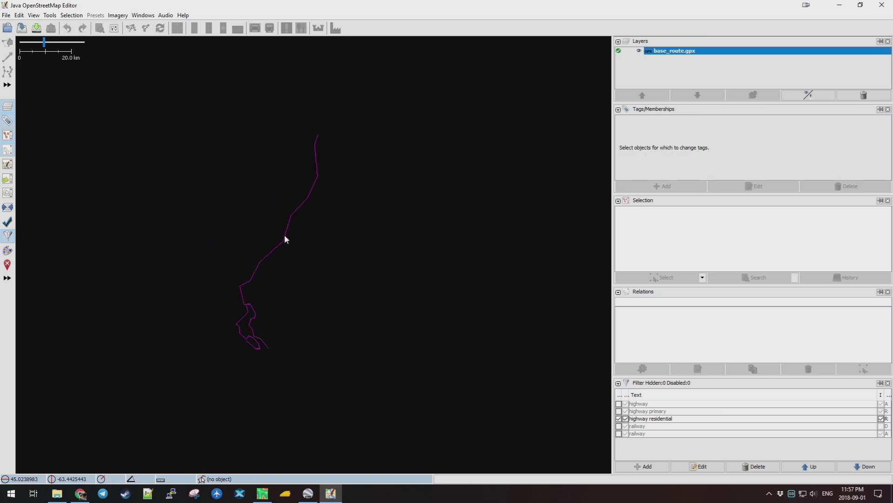
scroll(285, 242, "up", 5)
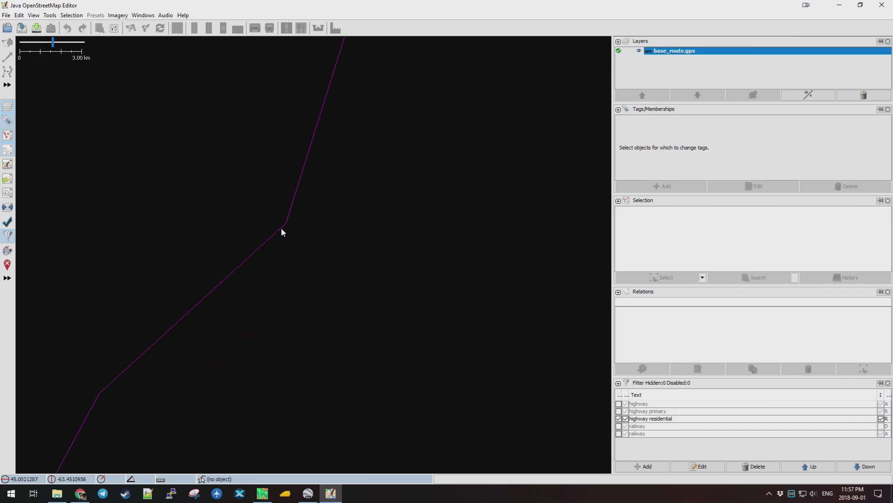
scroll(247, 291, "down", 5)
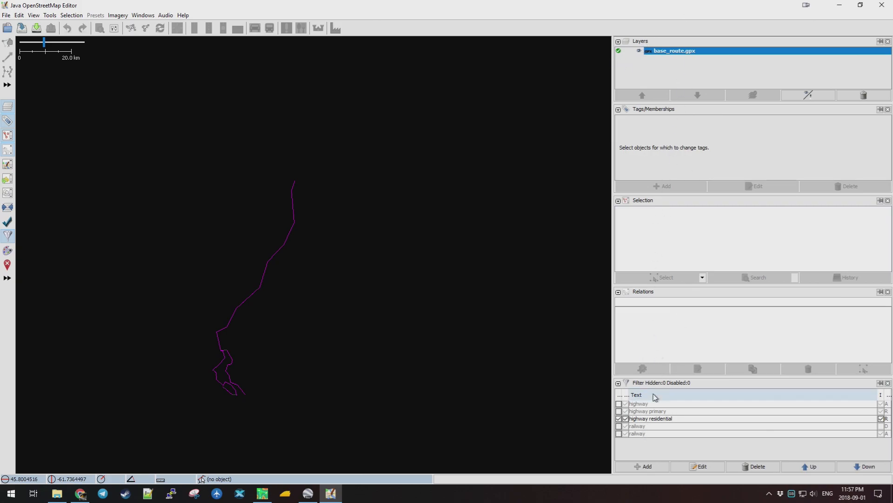
Delete the railway filters from JOSM's Filter panel.
left_click(153, 16)
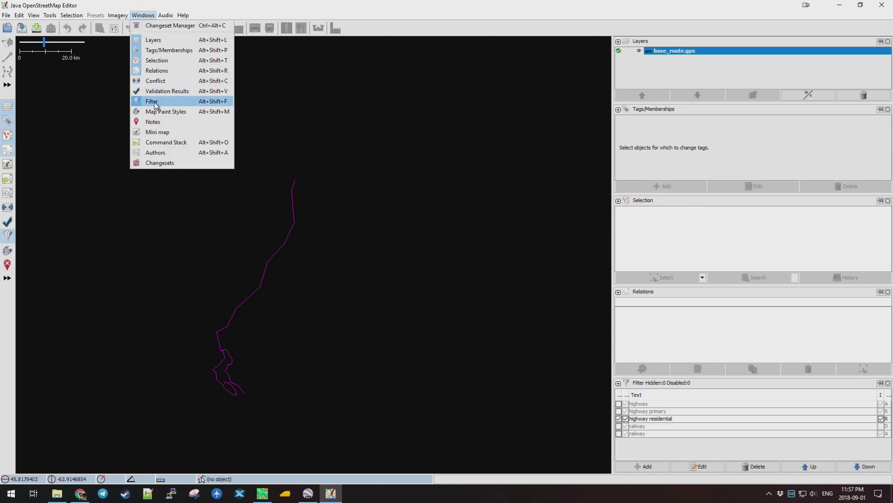
left_click(304, 149)
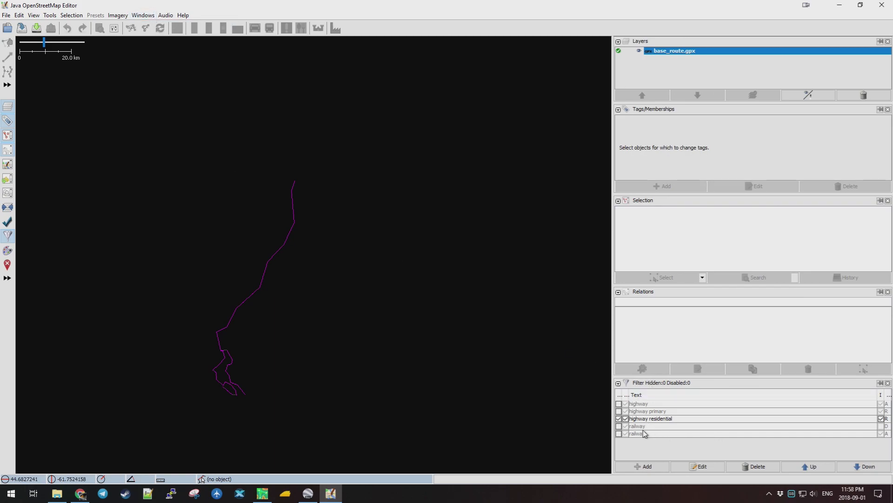
left_click(646, 404)
left_click(646, 434)
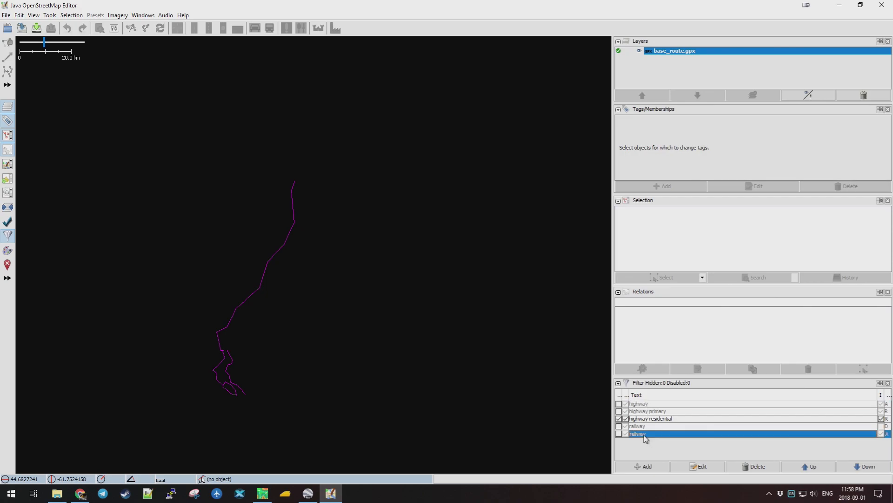
left_click(753, 466)
left_click(654, 426)
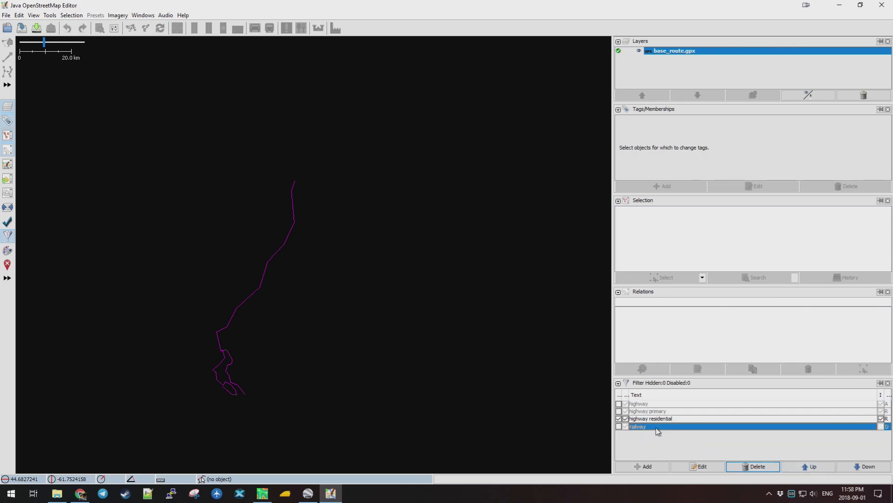
left_click(749, 467)
left_click(666, 419)
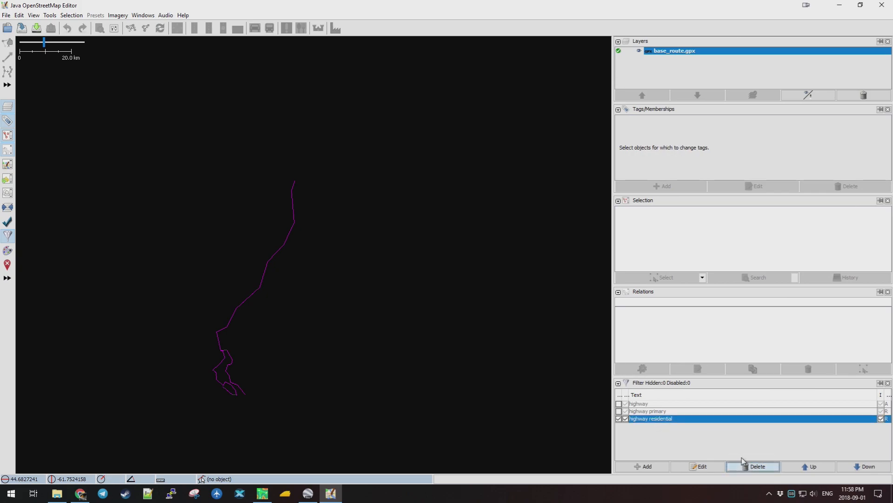
Delete the highway residential, primary and last highway filters, leaving the list empty.
left_click(754, 467)
left_click(651, 411)
left_click(754, 466)
left_click(649, 404)
left_click(753, 466)
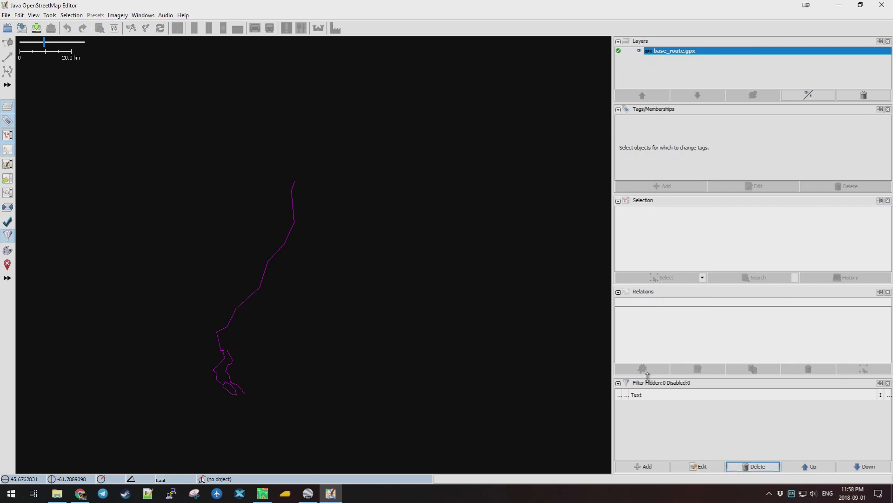
left_click(143, 15)
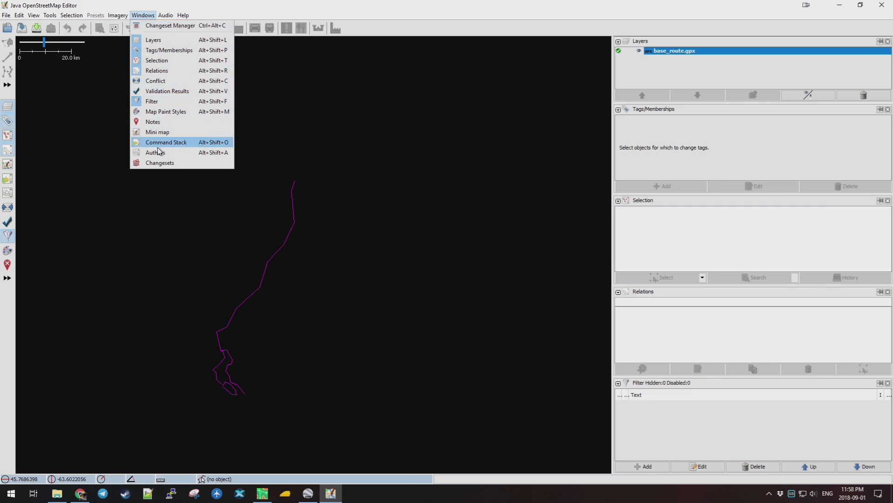
Open 'Download from OSM along this track' for the base_route.gpx layer in JOSM.
left_click(142, 15)
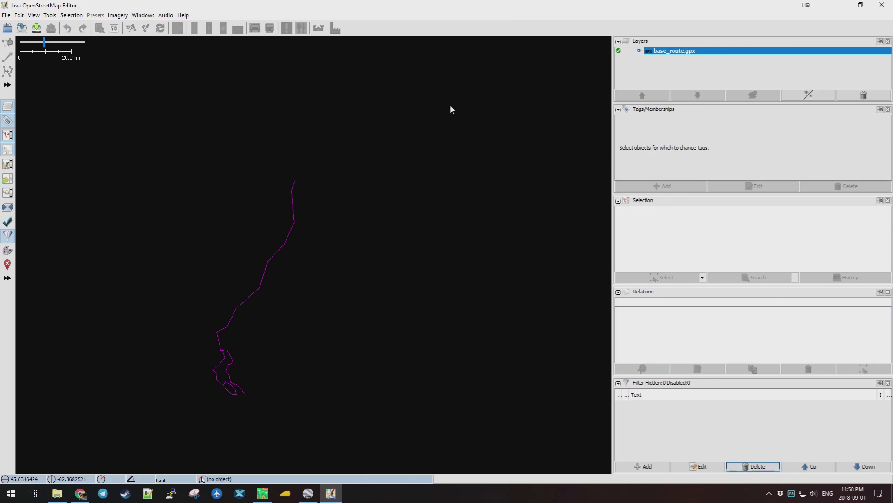
right_click(675, 55)
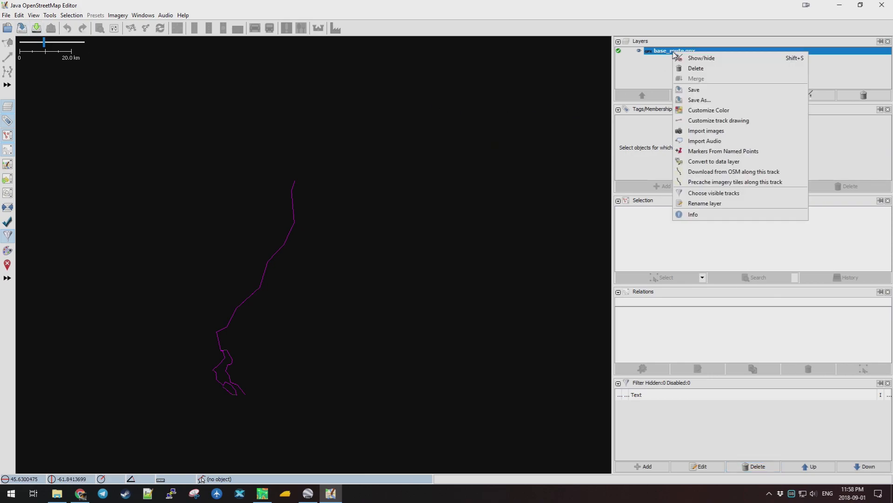
left_click(776, 175)
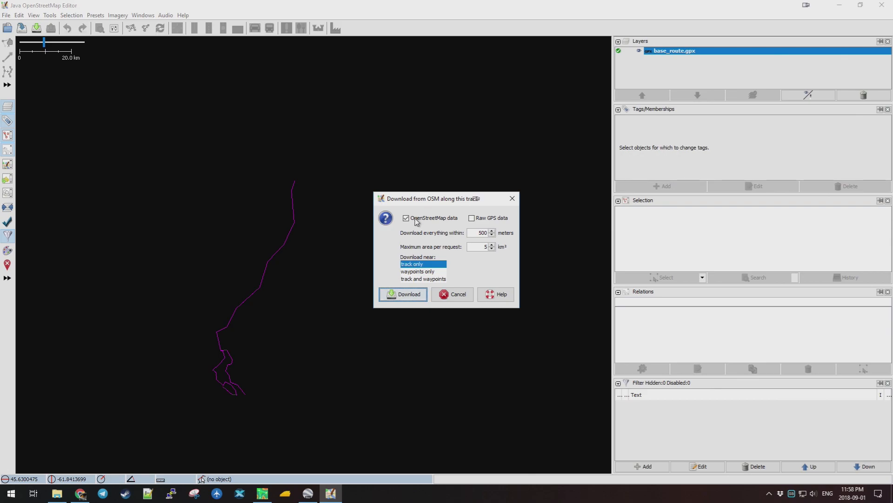
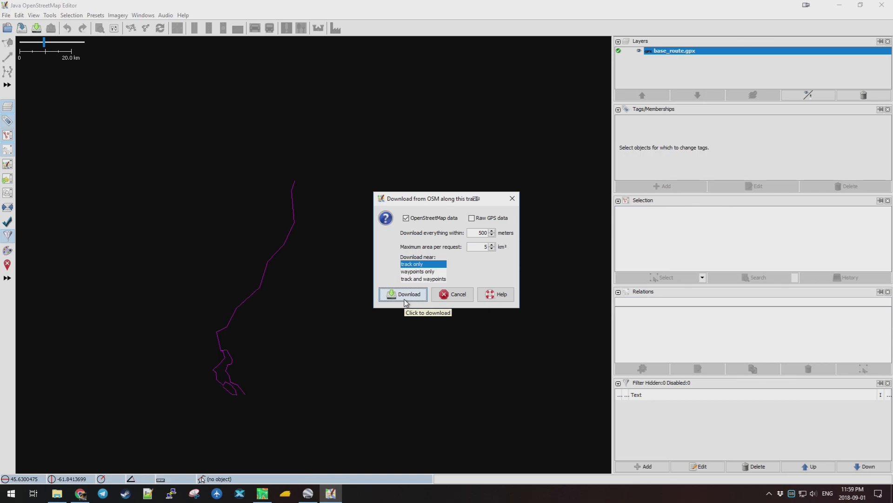
Download OSM data within 500 m along the base_route.gpx track, accepting all 30 requests.
left_click(404, 302)
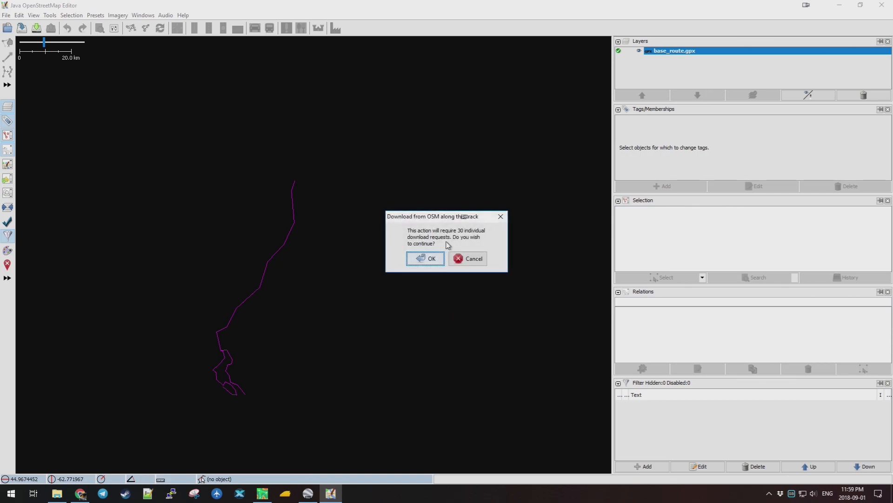
left_click(422, 260)
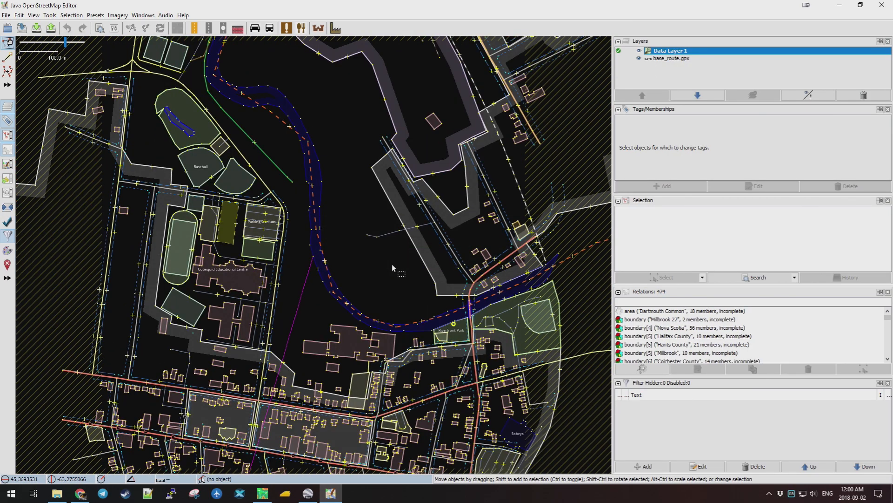
scroll(358, 186, "down", 10)
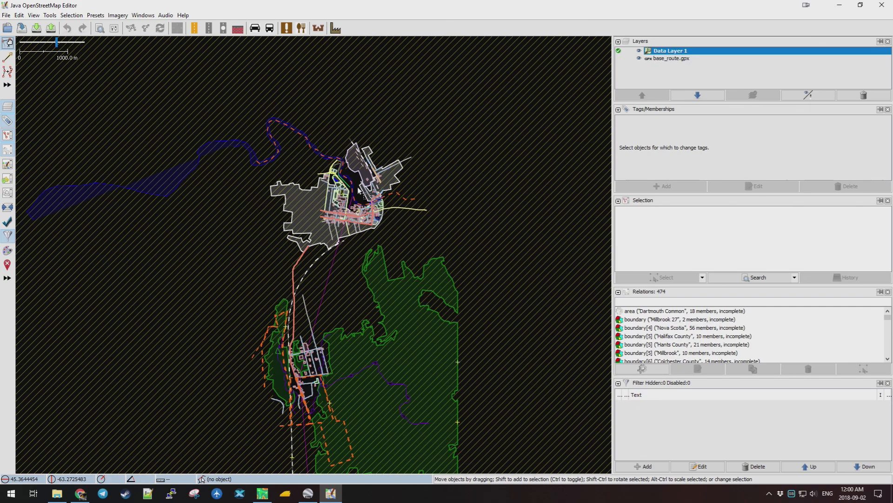
scroll(365, 195, "down", 5)
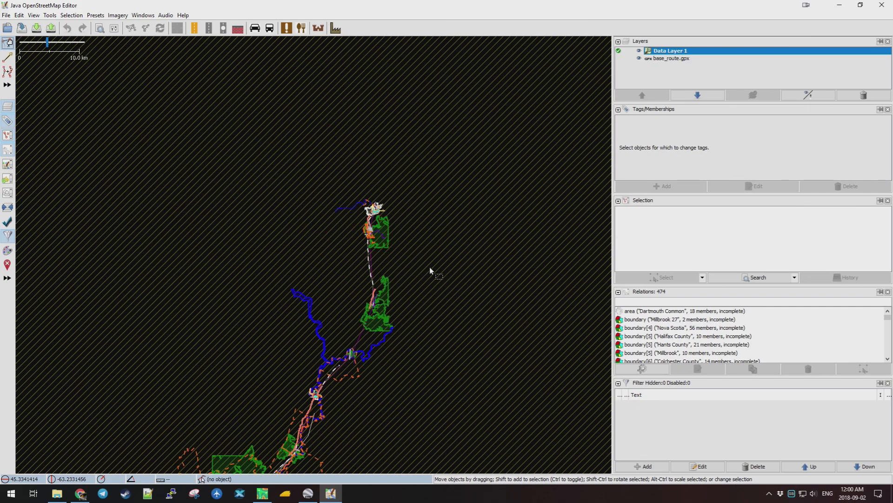
scroll(429, 267, "down", 2)
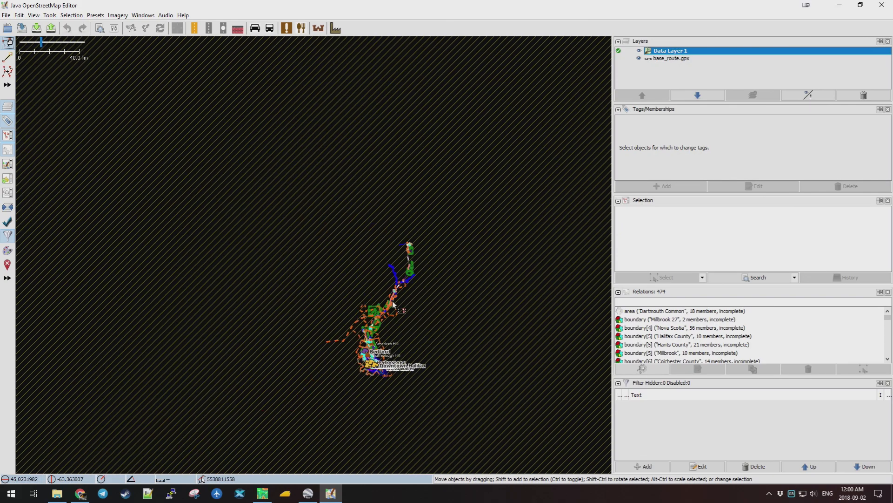
scroll(391, 301, "up", 9)
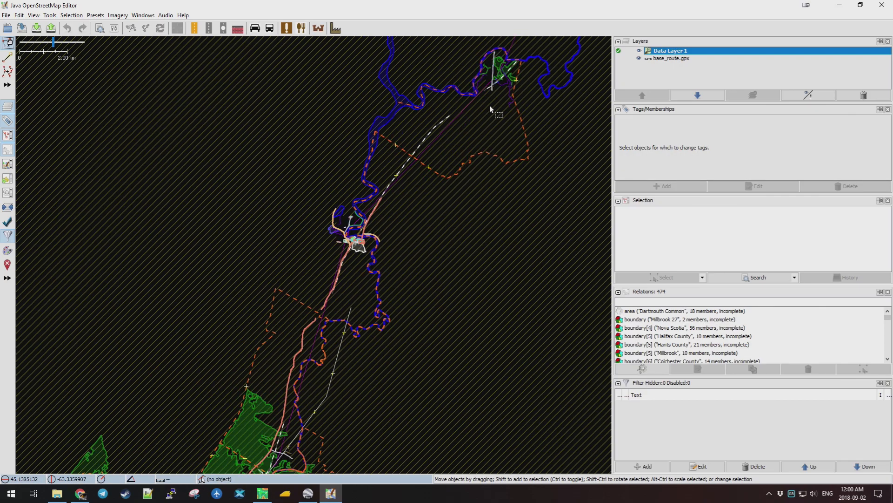
scroll(471, 96, "up", 4)
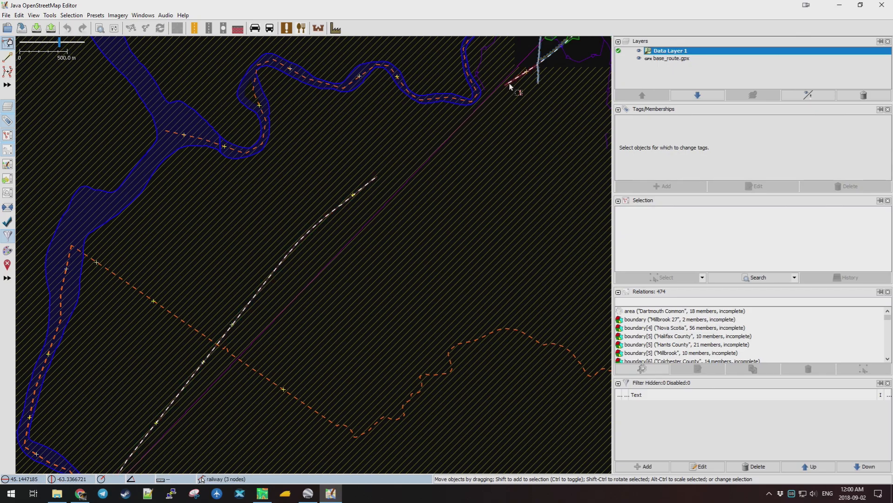
scroll(479, 133, "down", 4)
left_click_drag(538, 74, 424, 269)
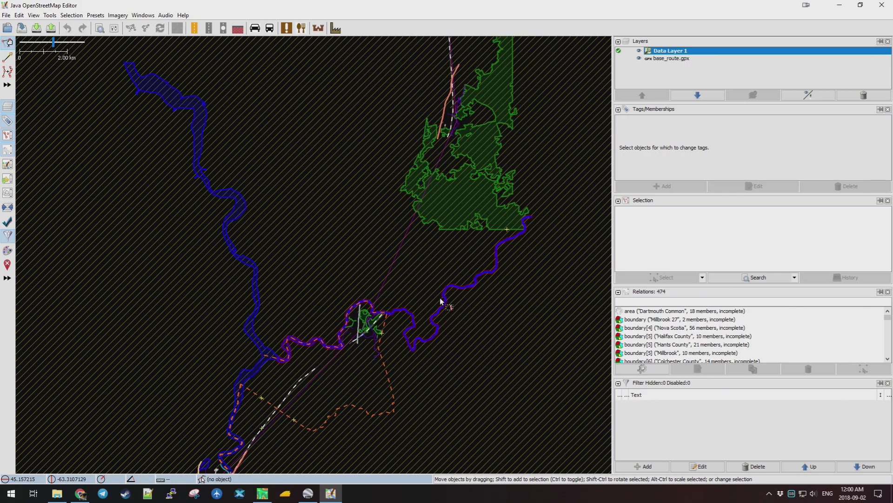
scroll(333, 215, "down", 4)
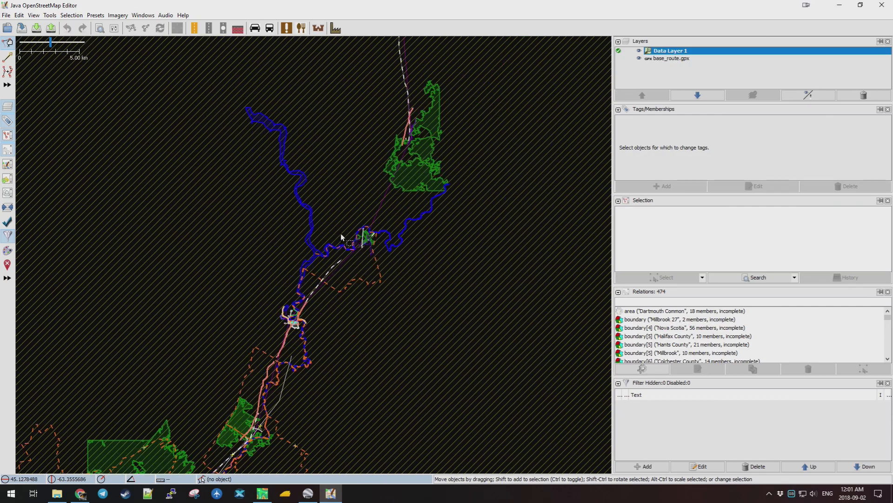
scroll(355, 281, "down", 2)
left_click_drag(367, 328, 461, 201)
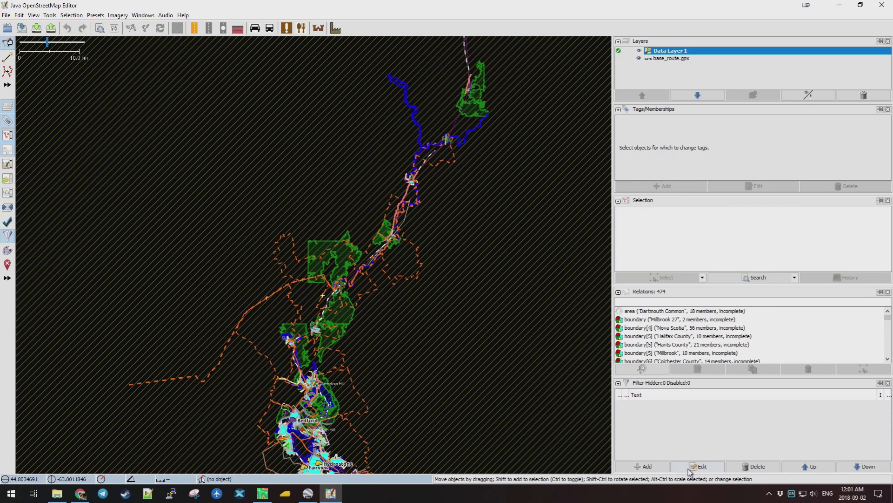
left_click(645, 466)
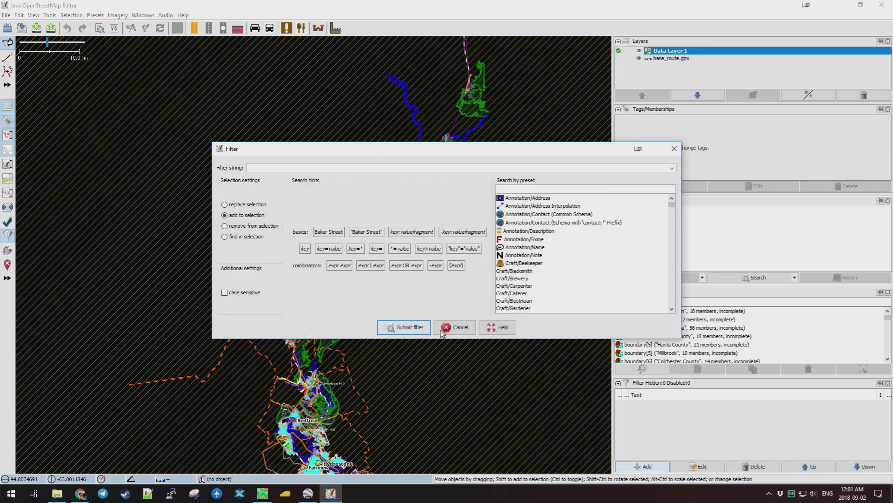
left_click(456, 329)
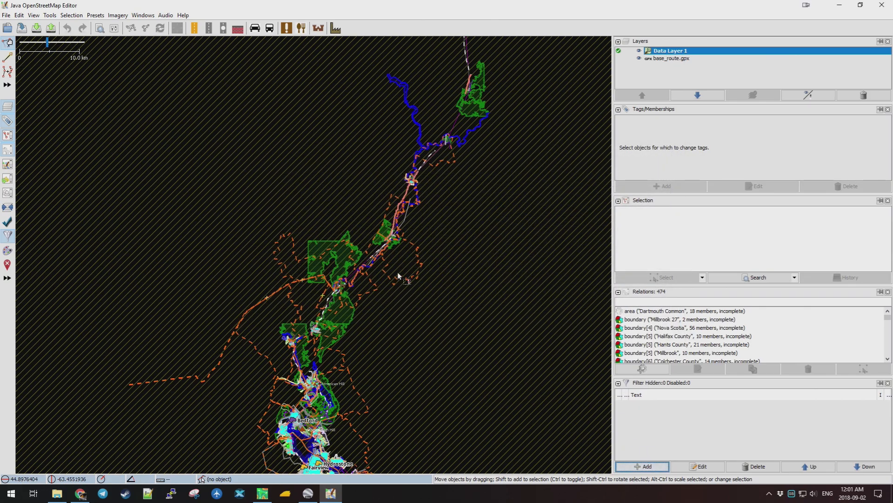
scroll(379, 241, "up", 5)
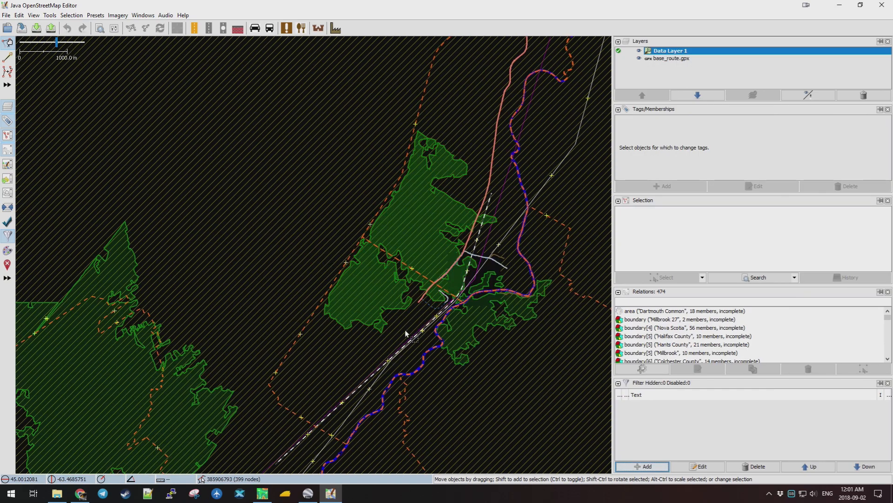
scroll(409, 355, "up", 3)
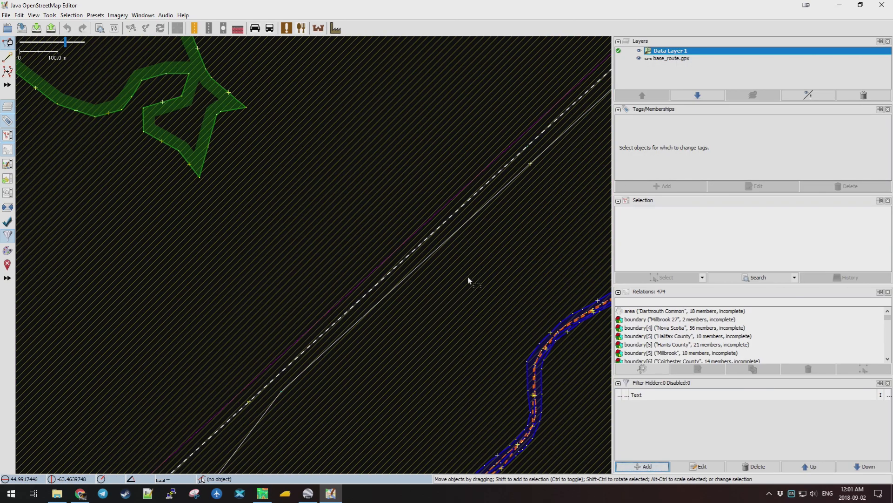
left_click(444, 228)
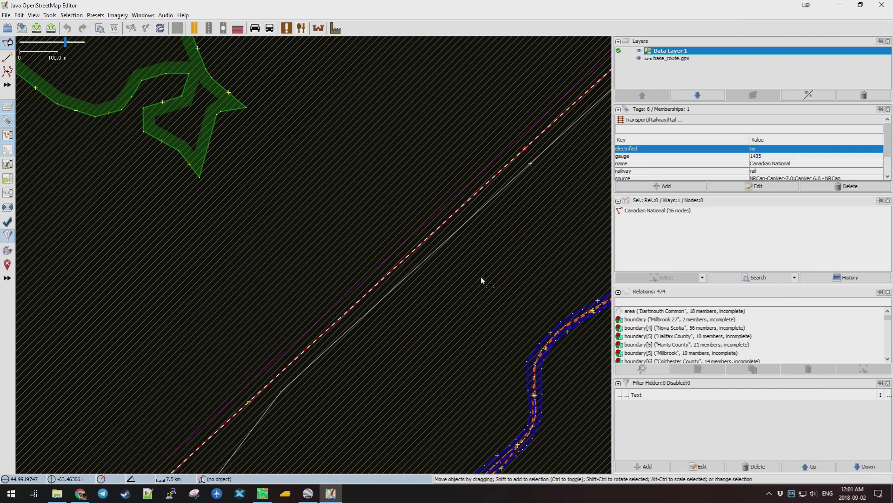
left_click(573, 327)
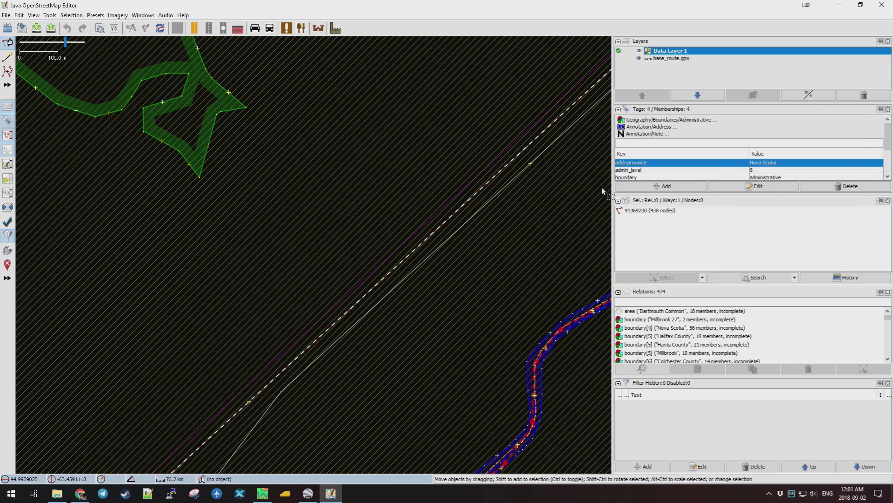
scroll(661, 174, "down", 3)
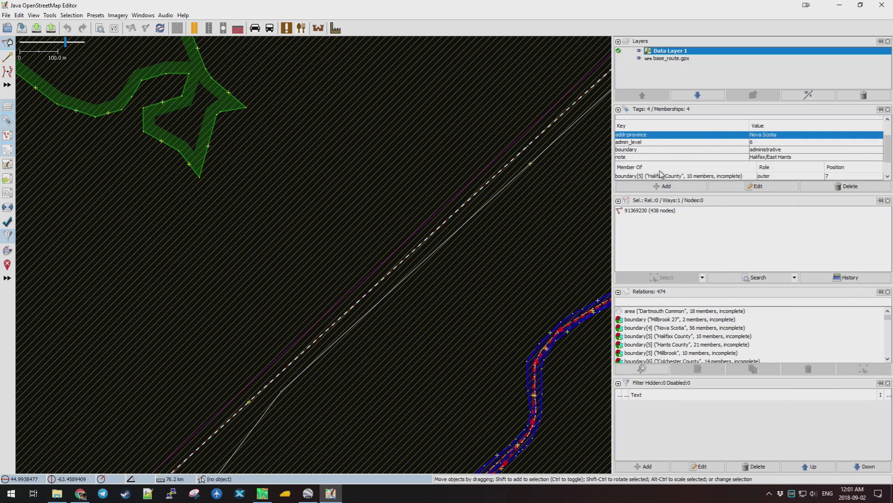
scroll(660, 174, "down", 1)
scroll(529, 291, "down", 5)
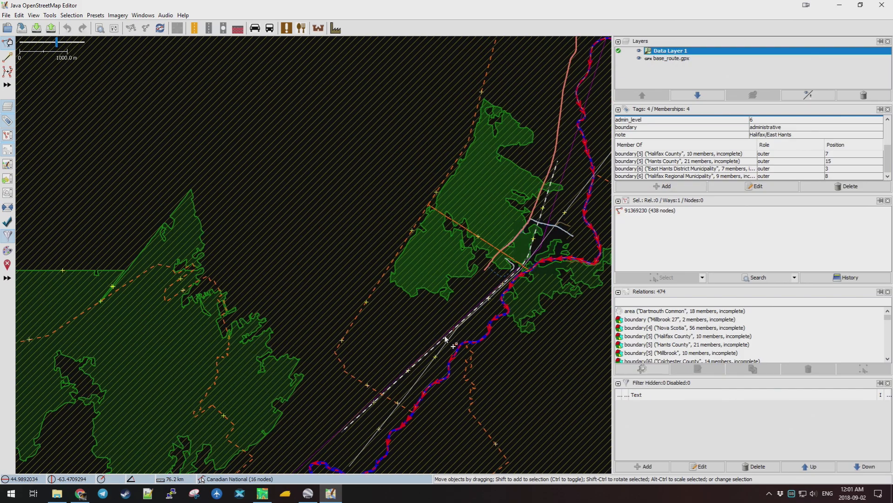
scroll(504, 360, "down", 4)
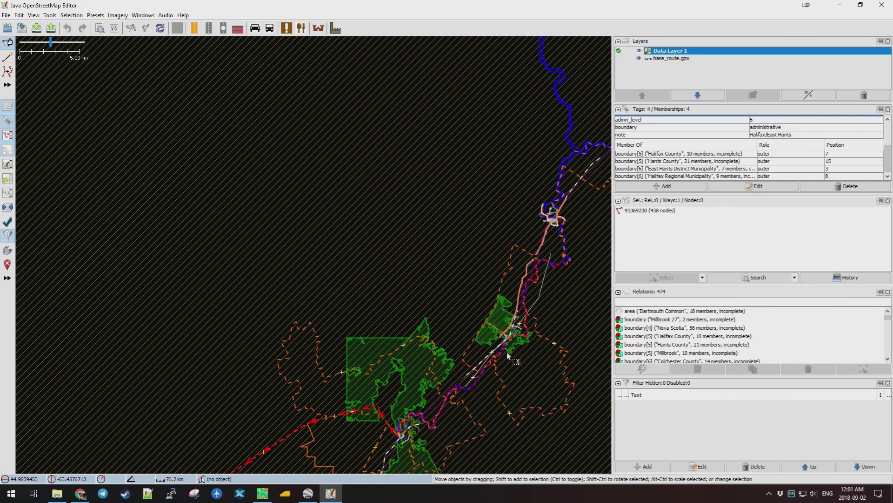
left_click(527, 278)
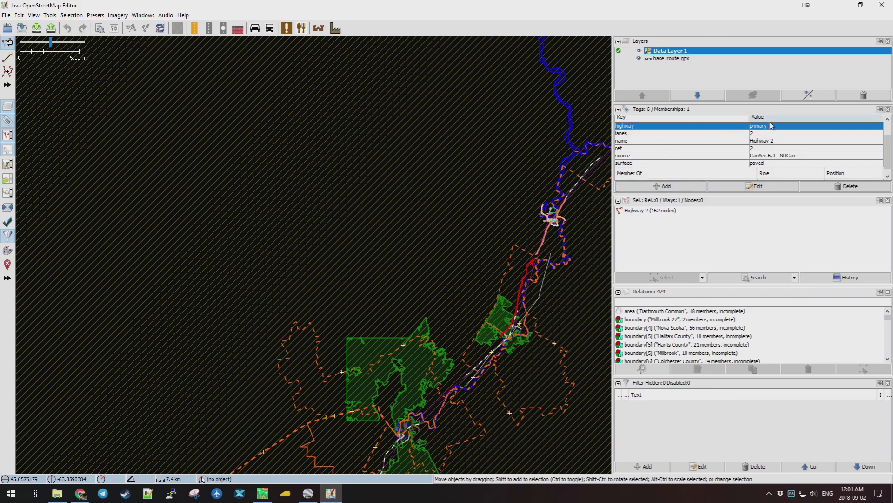
scroll(529, 292, "up", 2)
scroll(530, 289, "up", 1)
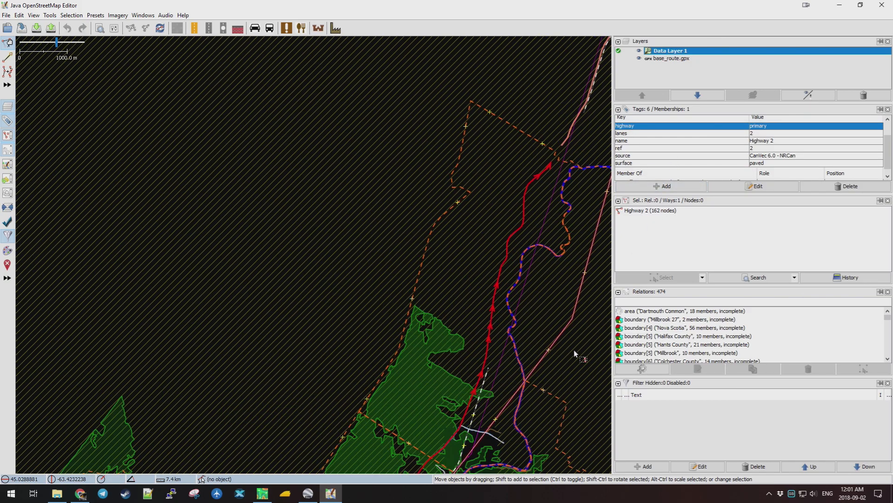
Add a 'railway' filter with hide and invert enabled so only railway features remain visible.
left_click(647, 467)
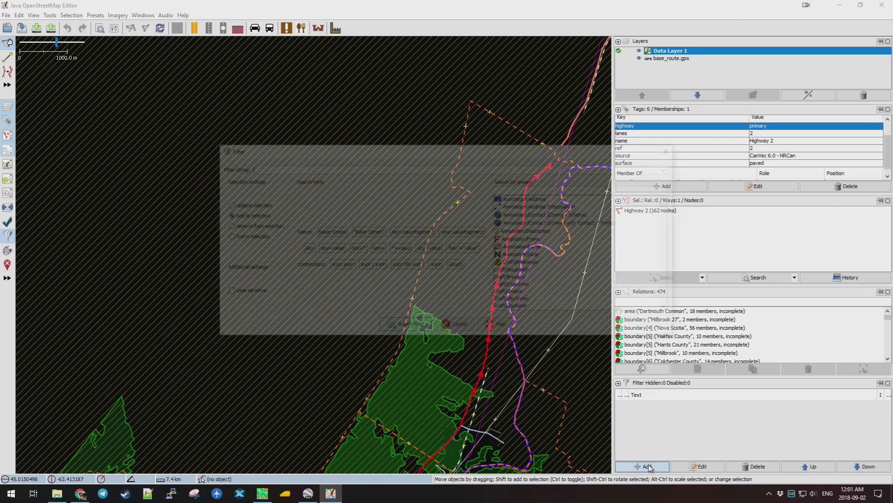
type("railway")
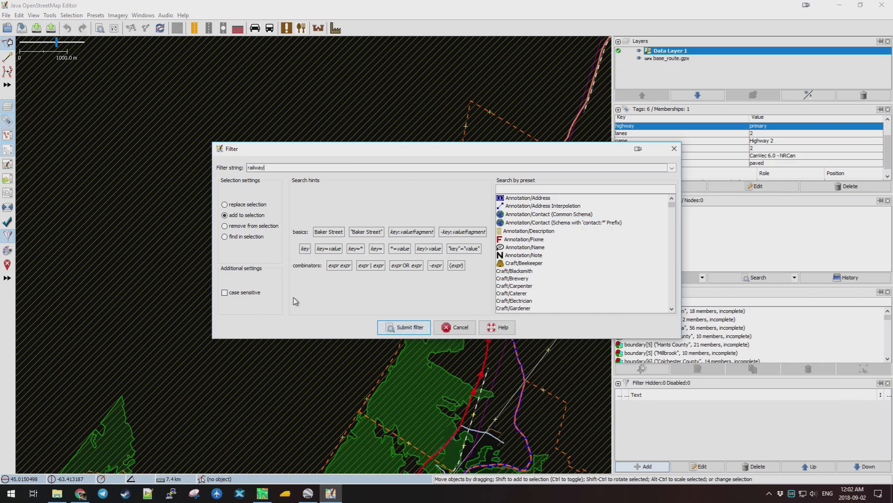
left_click(404, 327)
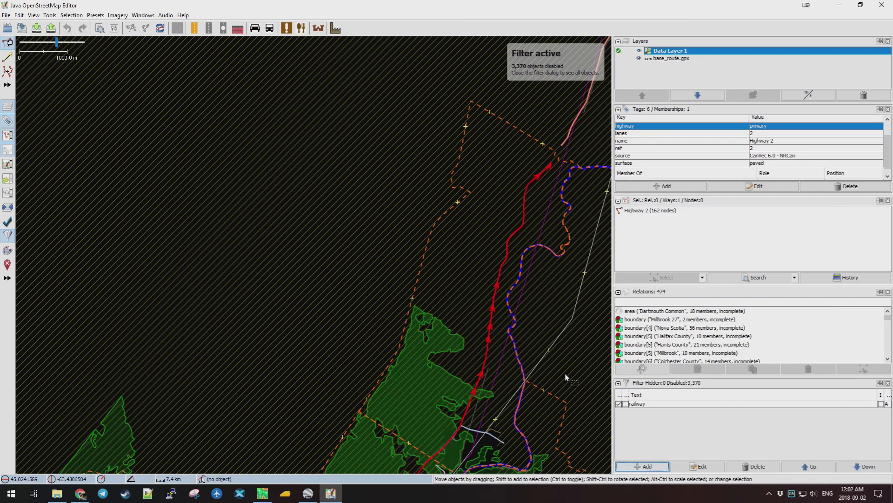
left_click(627, 404)
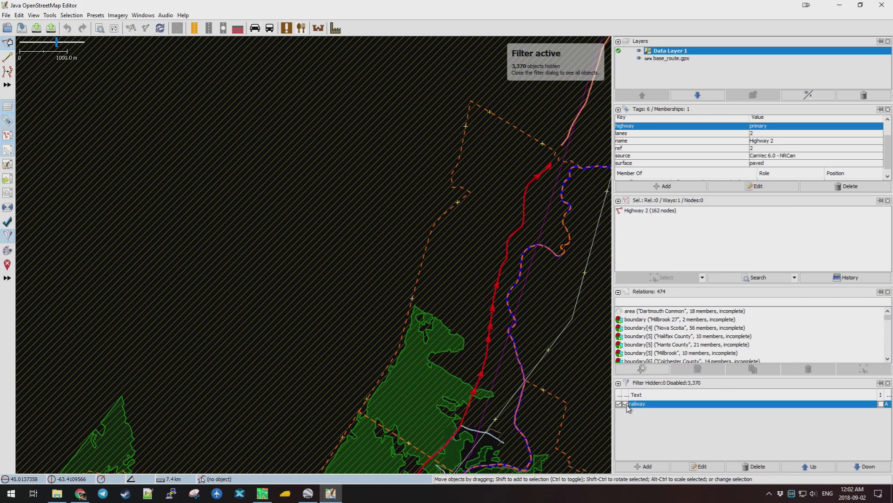
left_click(627, 404)
left_click(627, 404)
left_click(882, 404)
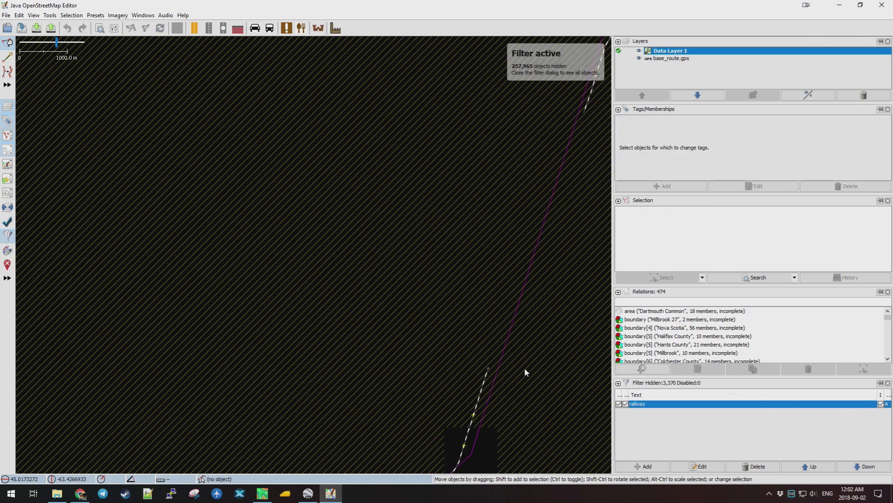
Hide the base_route.gpx track layer and delete the railway landuse area.
scroll(512, 370, "down", 8)
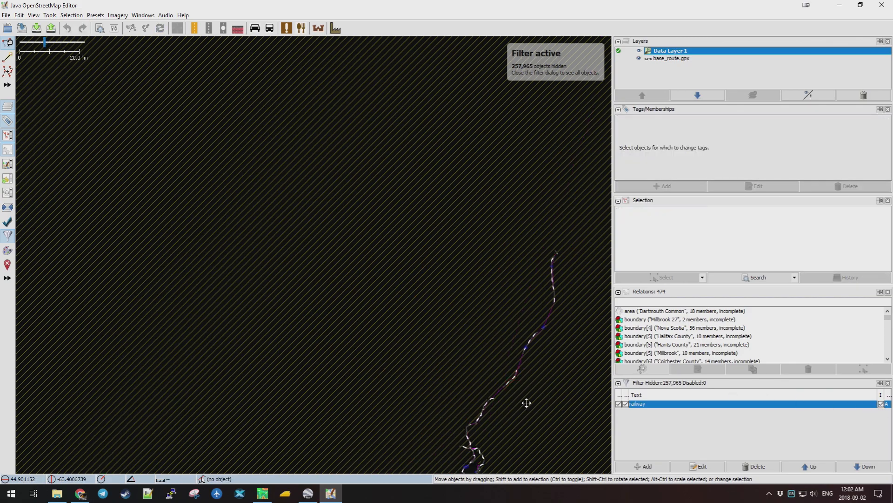
scroll(526, 403, "up", 8)
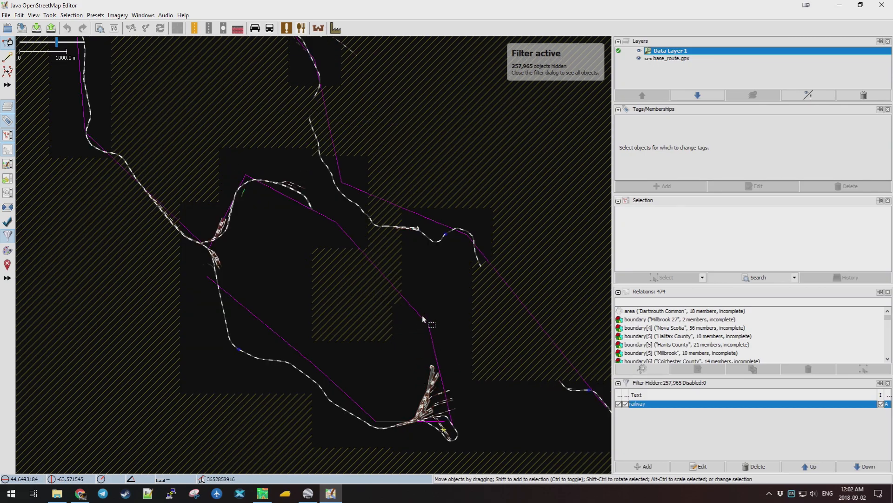
left_click(639, 60)
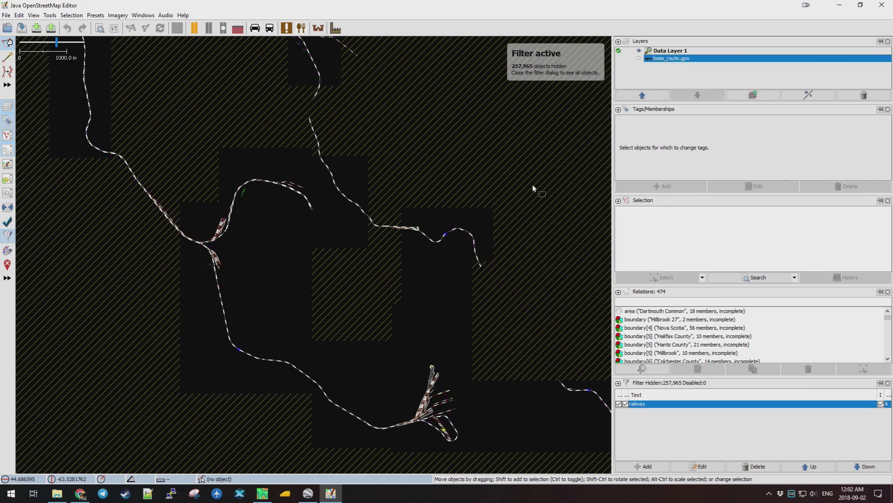
left_click(640, 60)
left_click(640, 60)
scroll(429, 354, "up", 6)
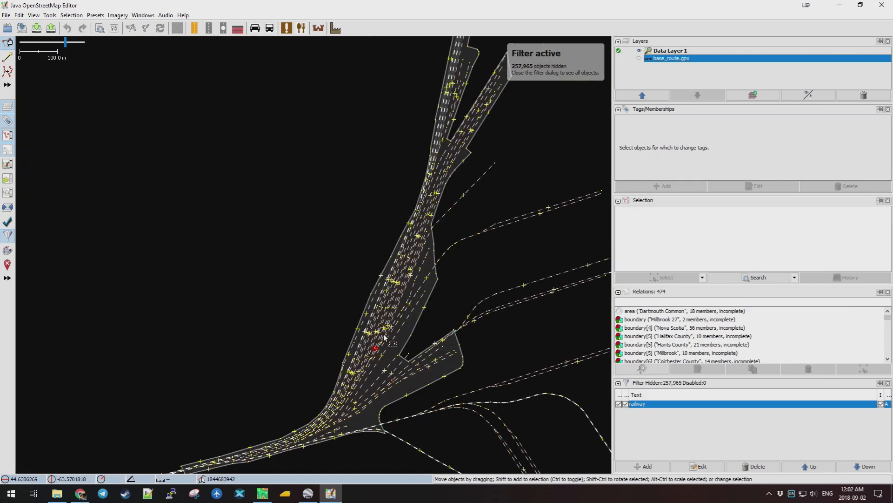
left_click(442, 295)
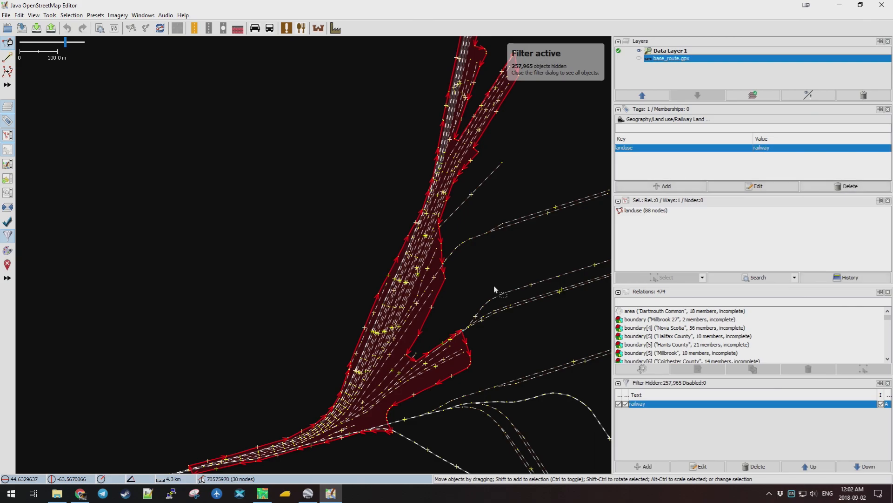
key("Delete")
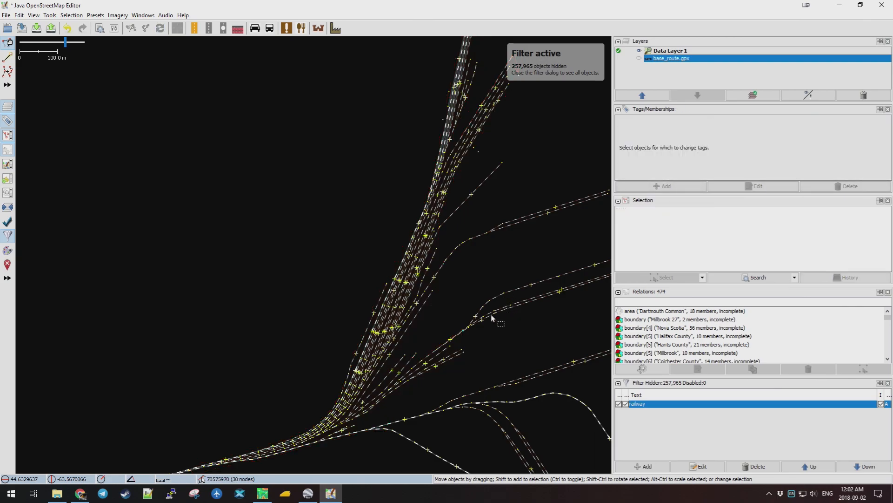
Follow the filtered railway lines northward across the map, then make Data Layer 1 active.
scroll(494, 273, "down", 5)
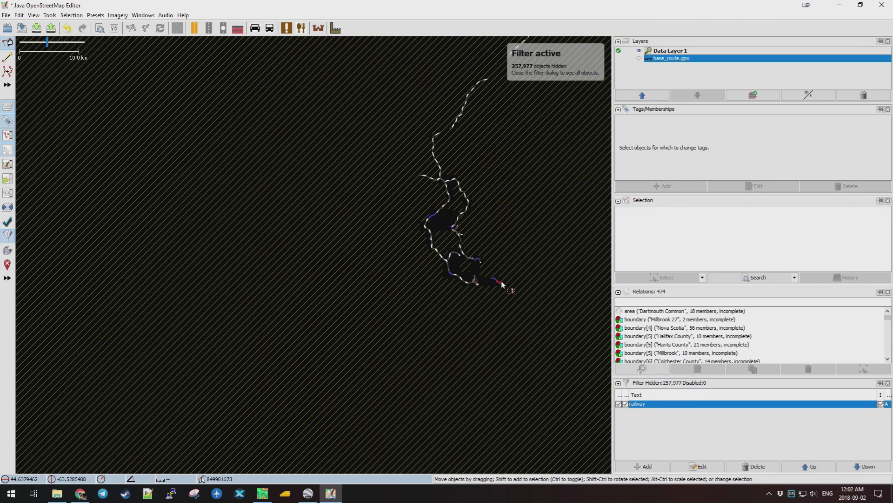
scroll(408, 203, "up", 3)
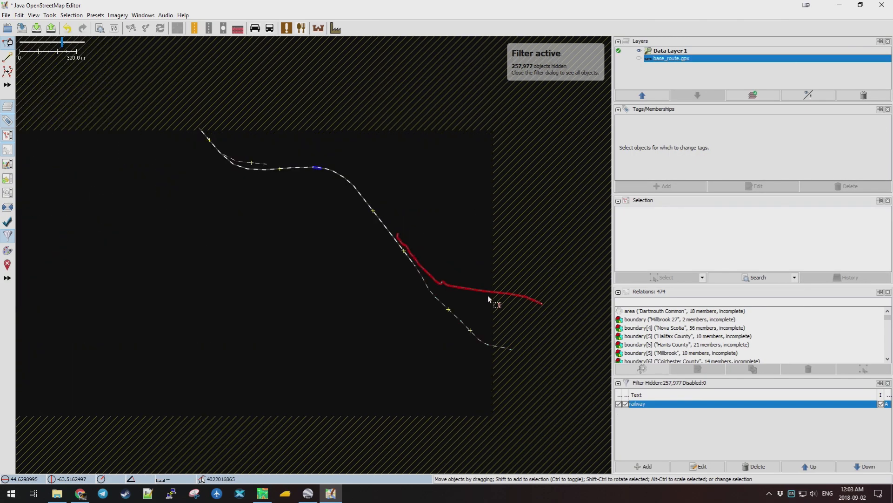
scroll(336, 219, "down", 2)
scroll(250, 126, "down", 2)
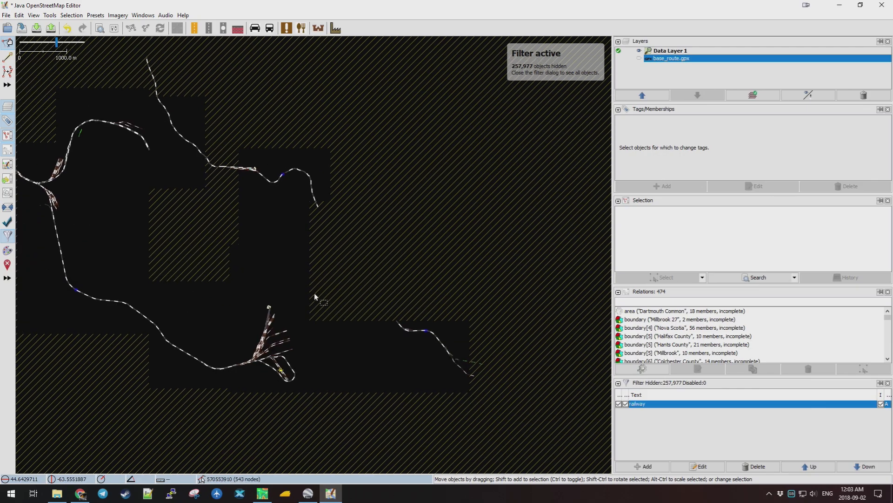
left_click_drag(374, 222, 482, 281)
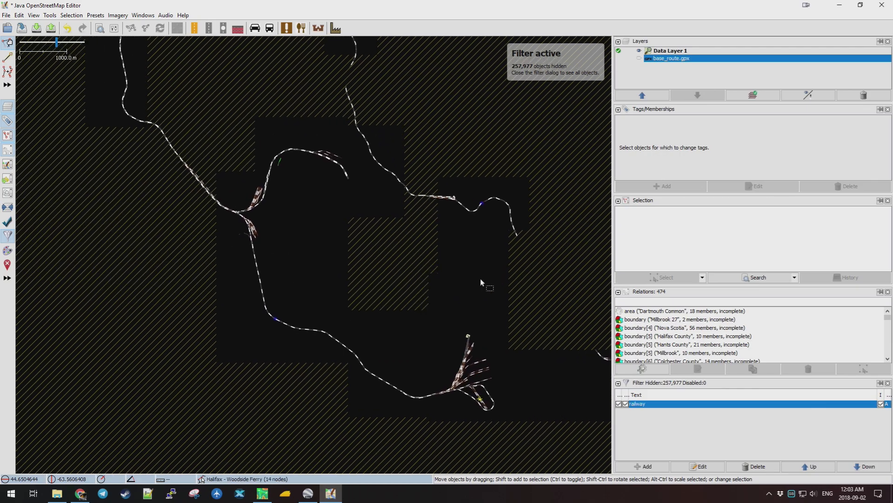
left_click_drag(266, 119, 384, 273)
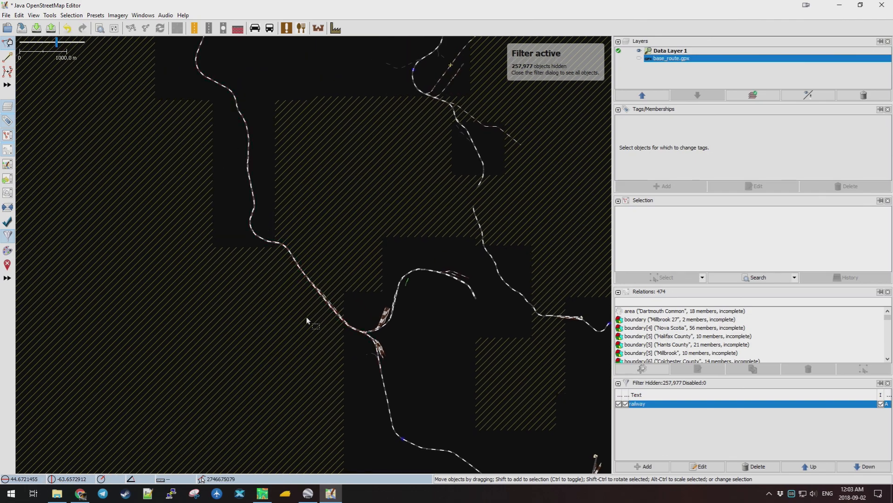
left_click_drag(345, 216, 356, 352)
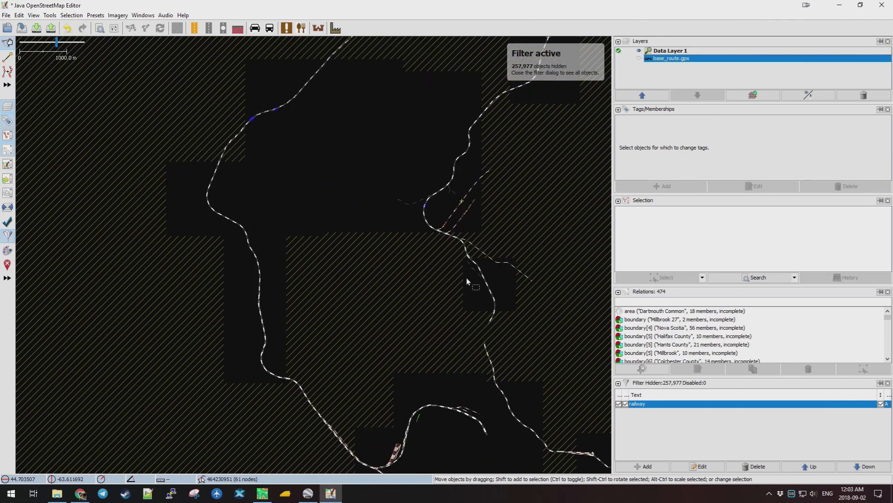
left_click_drag(496, 153, 455, 299)
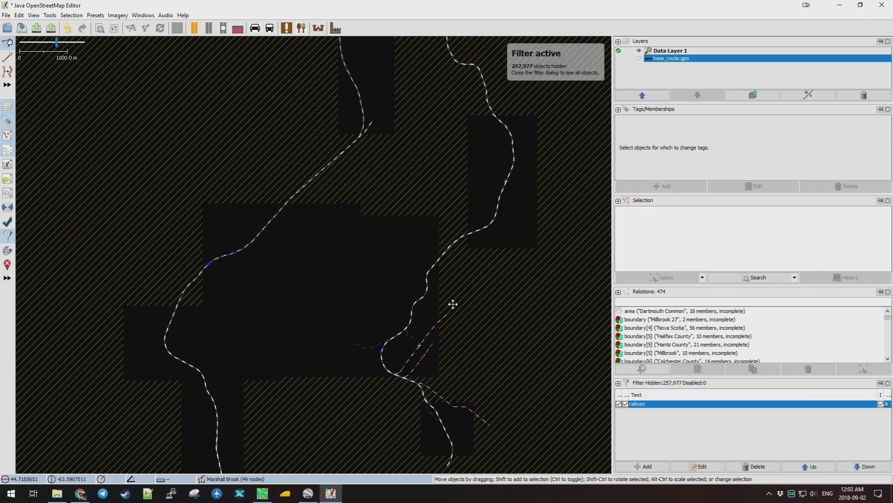
left_click_drag(419, 154, 393, 226)
scroll(366, 162, "down", 4)
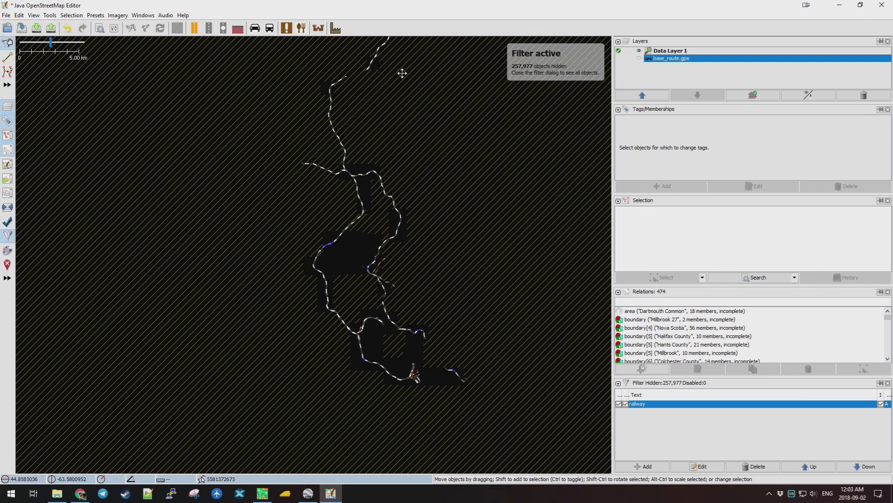
scroll(371, 213, "up", 5)
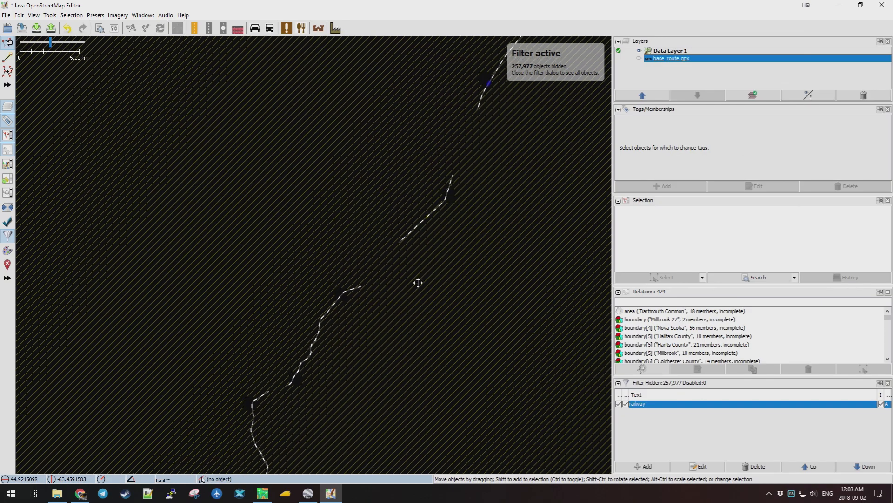
left_click_drag(527, 130, 504, 180)
left_click_drag(437, 257, 399, 308)
left_click_drag(438, 204, 434, 264)
scroll(434, 263, "down", 1)
left_click_drag(419, 295, 433, 224)
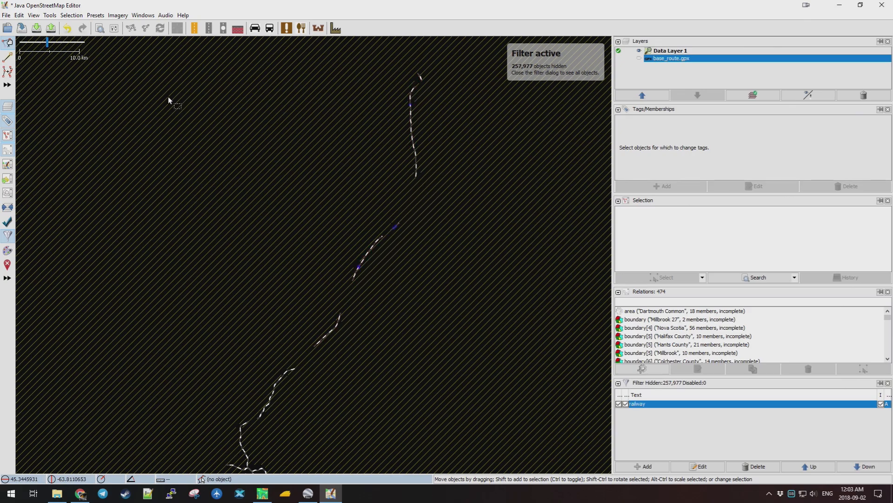
left_click(676, 52)
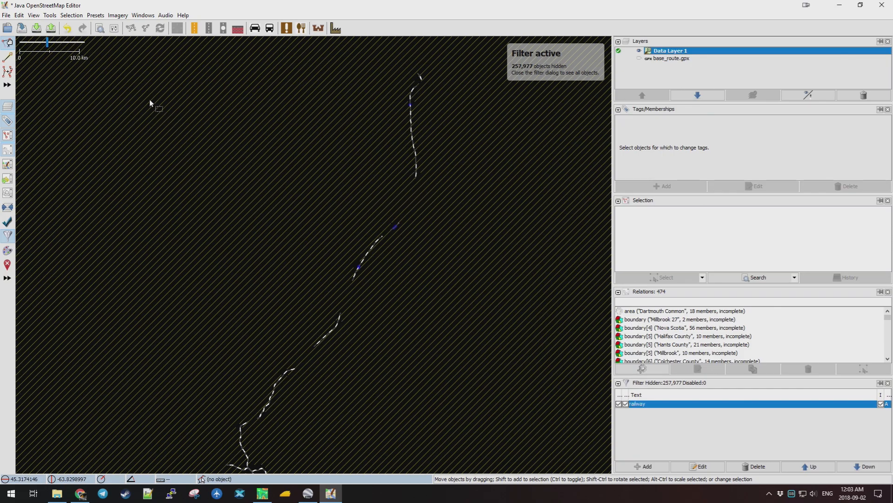
Bring up the Download dialog on screen and clear its oversized selection area.
left_click(37, 29)
left_click_drag(606, 160, 351, 65)
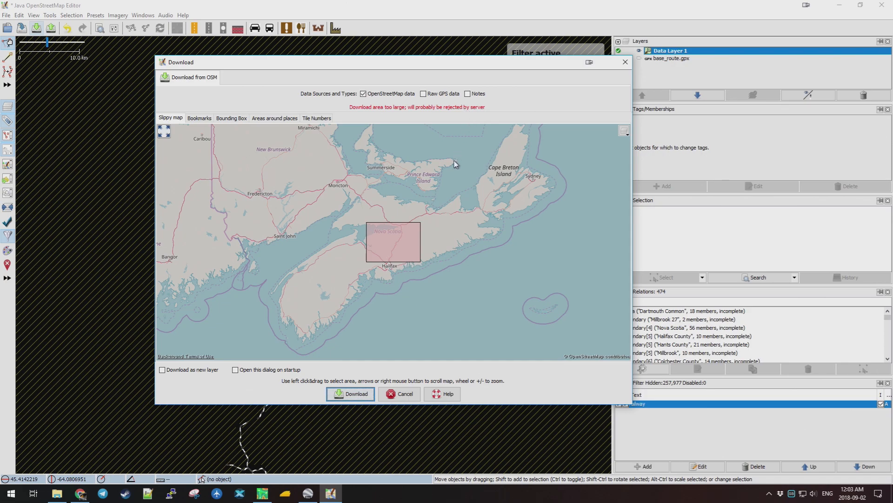
left_click(395, 227)
left_click_drag(409, 234, 413, 235)
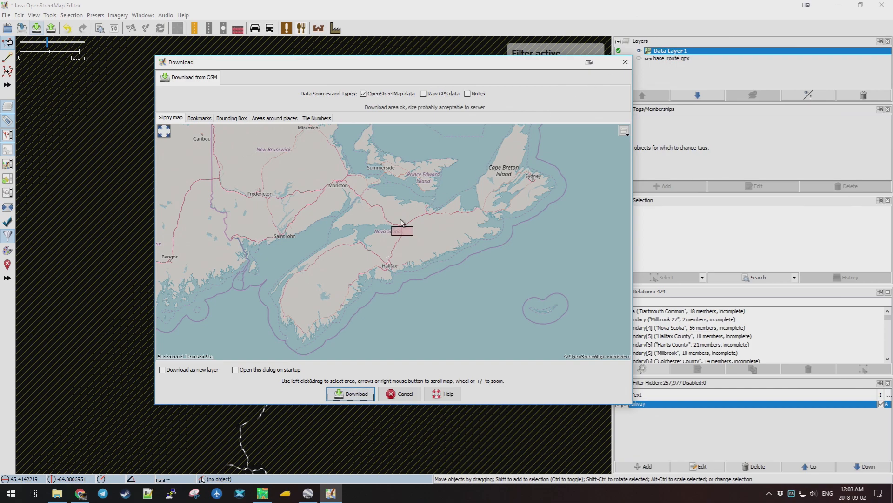
scroll(403, 222, "up", 3)
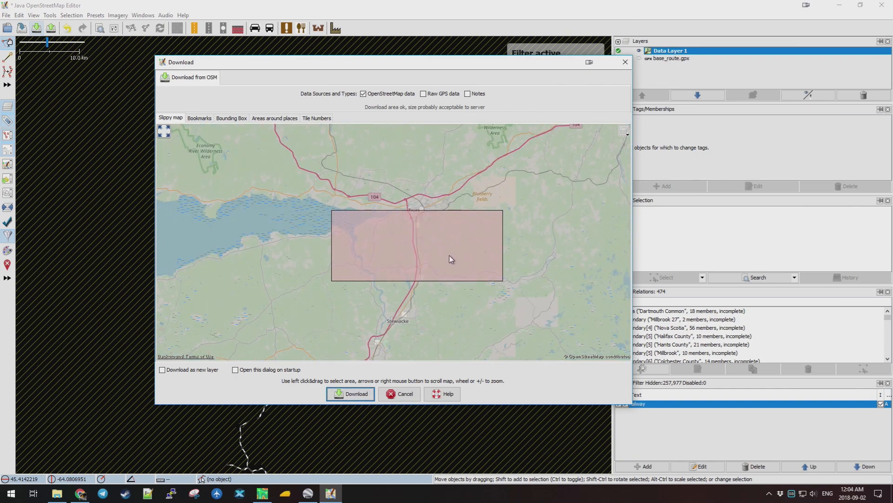
scroll(464, 269, "up", 1)
left_click_drag(475, 144, 494, 159)
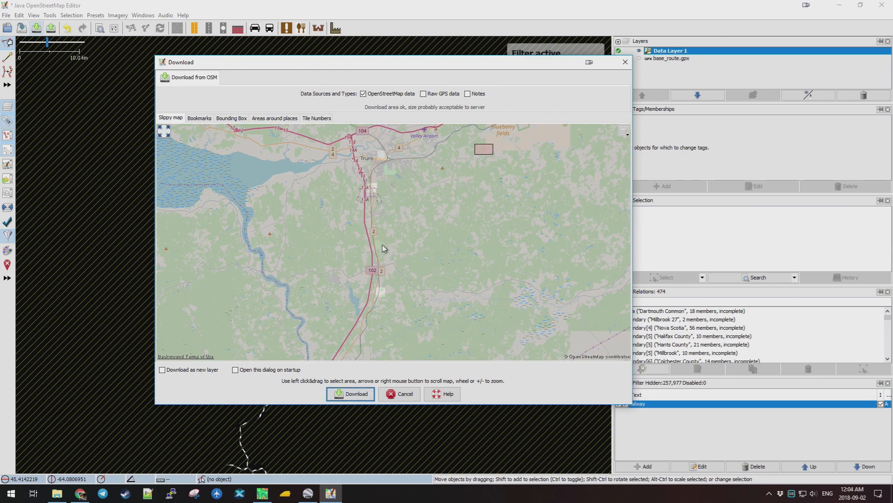
scroll(395, 295, "up", 3)
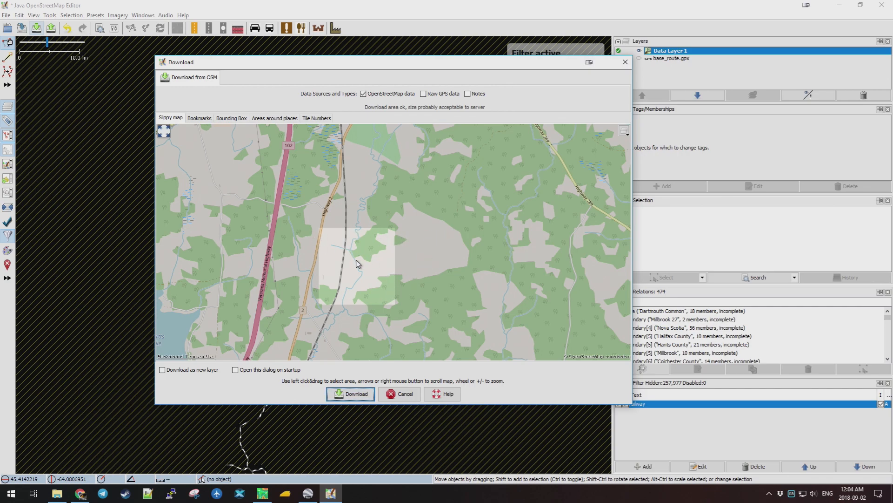
scroll(345, 237, "down", 3)
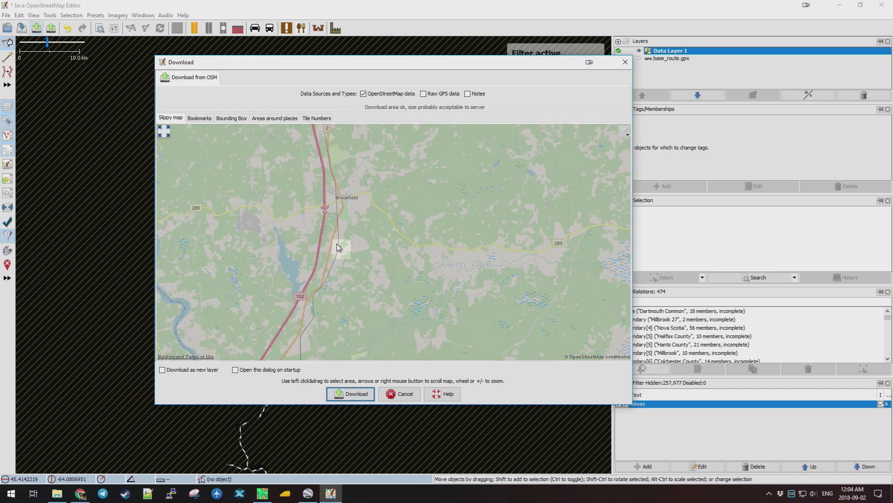
Pan the slippy map north to Truro and request a large box, which fails with Bad Request.
left_click_drag(350, 310, 428, 170)
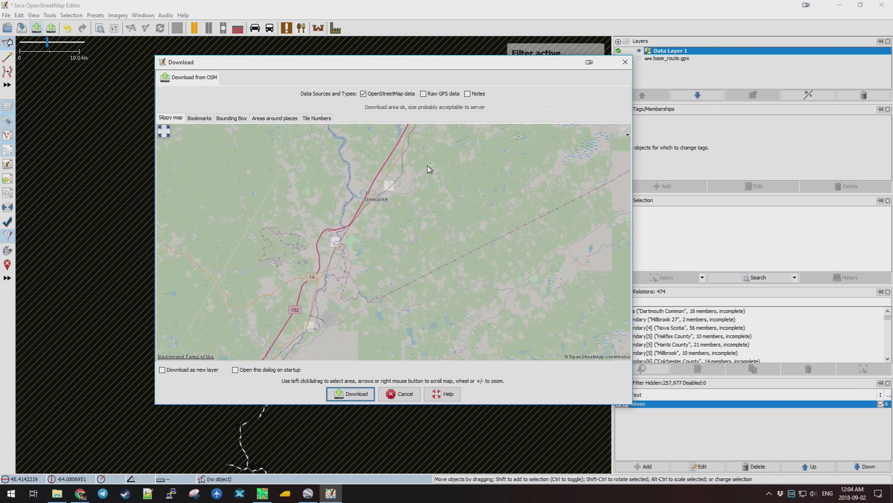
left_click_drag(389, 247, 440, 177)
mouse_move(386, 291)
left_mouse_down()
mouse_move(449, 180)
mouse_move(417, 211)
mouse_move(431, 180)
left_mouse_up()
left_click_drag(471, 275, 480, 211)
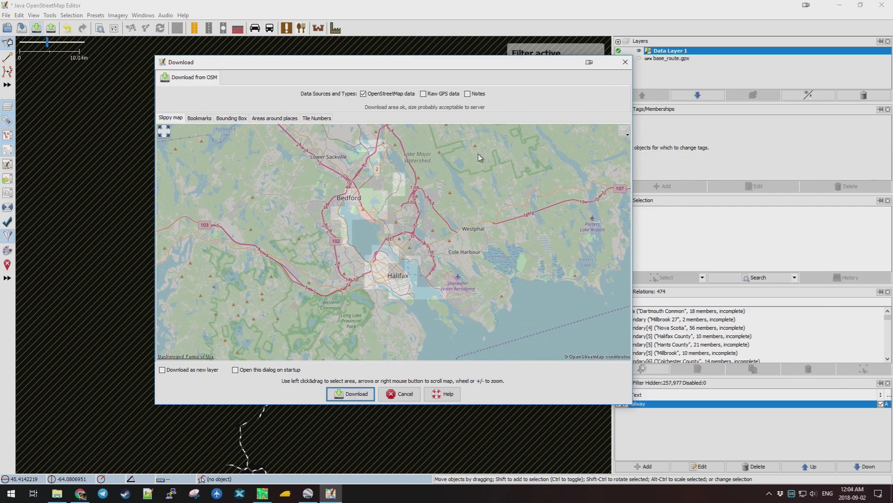
left_click_drag(480, 150, 454, 247)
left_click_drag(470, 176, 479, 289)
left_click_drag(490, 187, 497, 325)
mouse_move(512, 177)
left_mouse_down()
mouse_move(448, 313)
mouse_move(450, 332)
left_mouse_up()
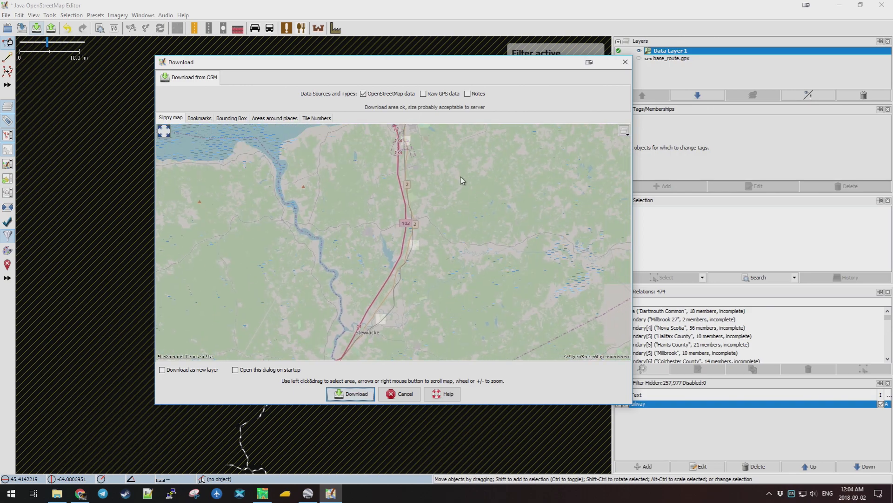
left_click_drag(462, 181, 447, 313)
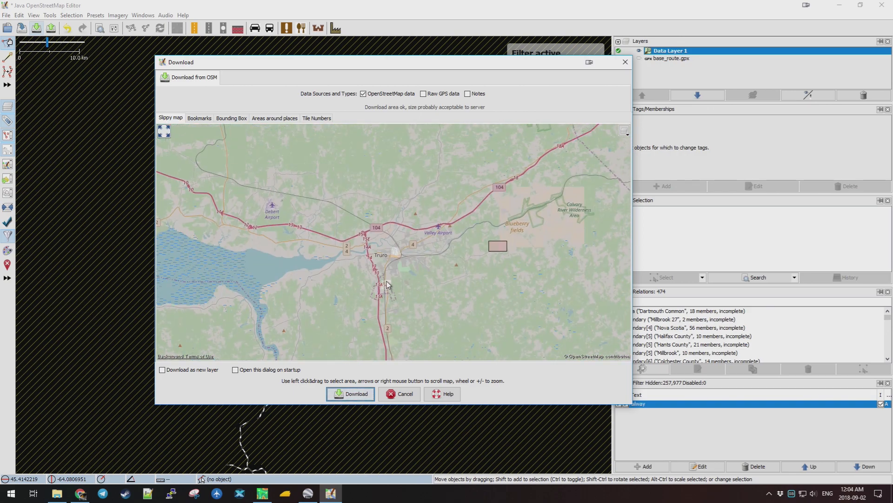
scroll(394, 272, "up", 1)
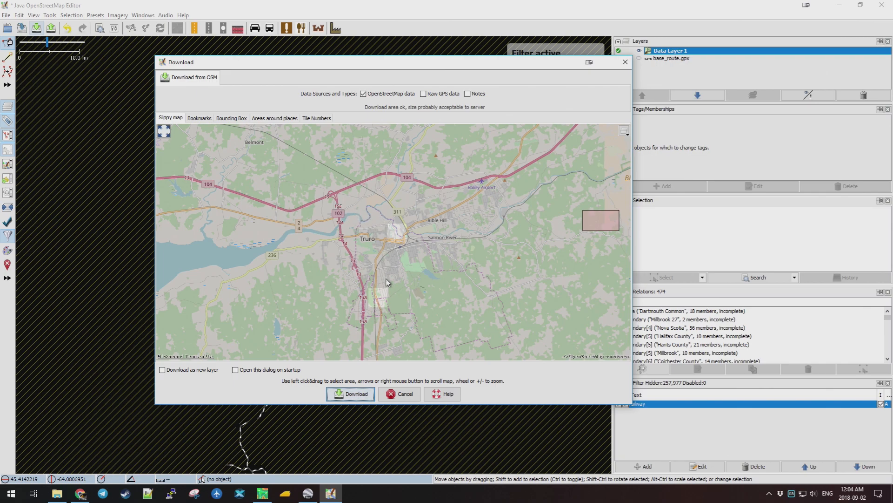
left_click_drag(518, 174, 318, 336)
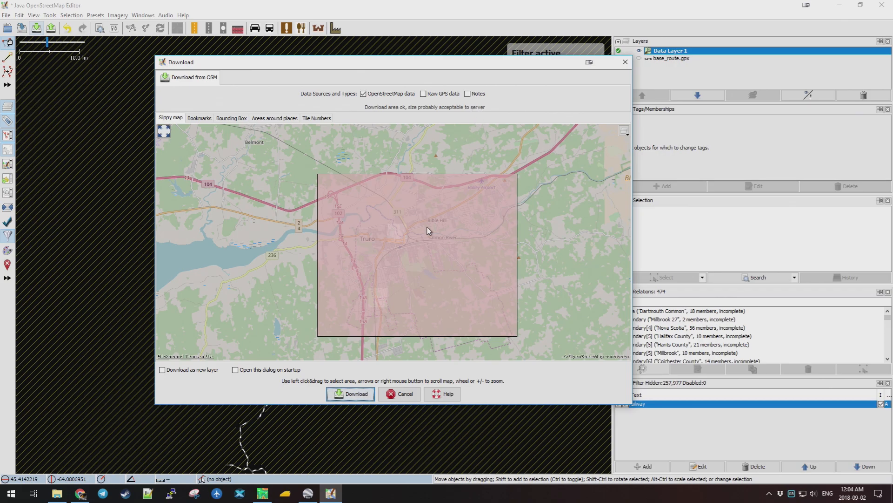
left_click(356, 394)
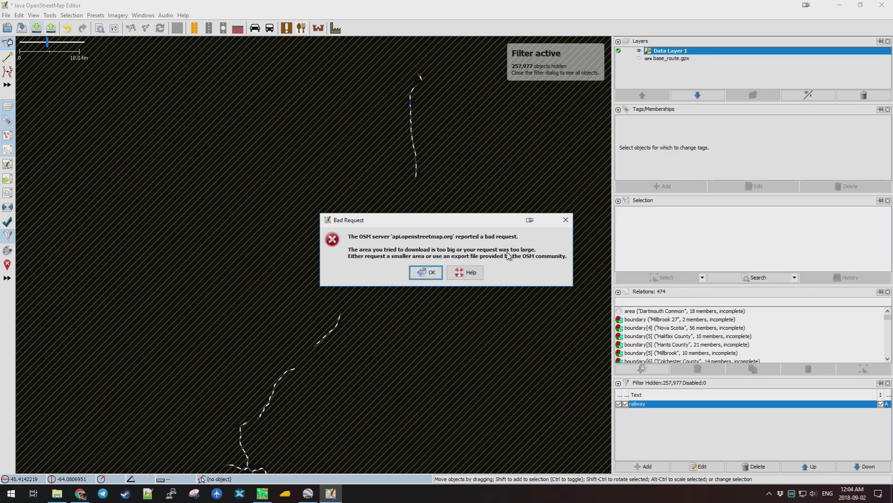
Dismiss the error, download a smaller box over central Truro, and zoom to its railway junction.
left_click(427, 272)
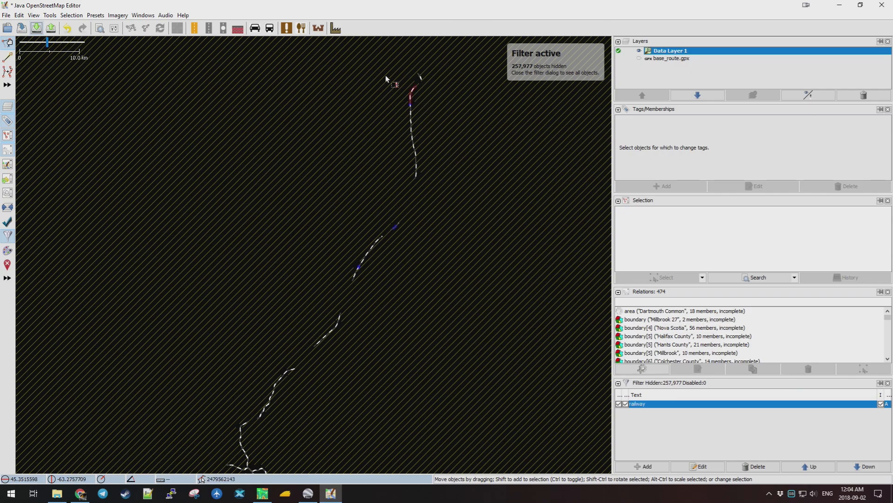
left_click(36, 29)
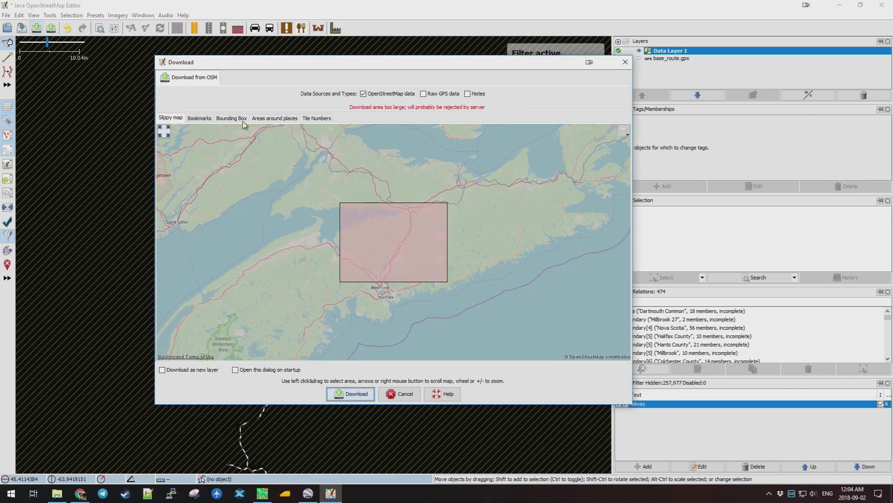
scroll(381, 211, "up", 3)
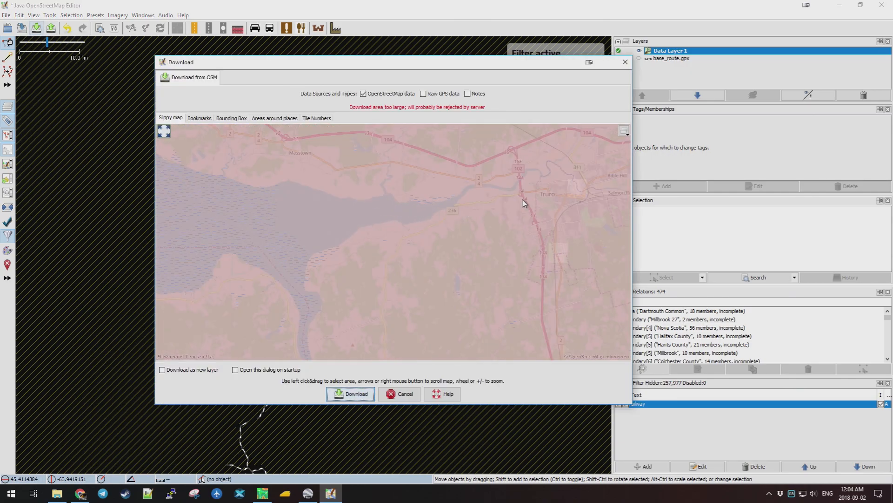
left_click_drag(552, 181, 350, 182)
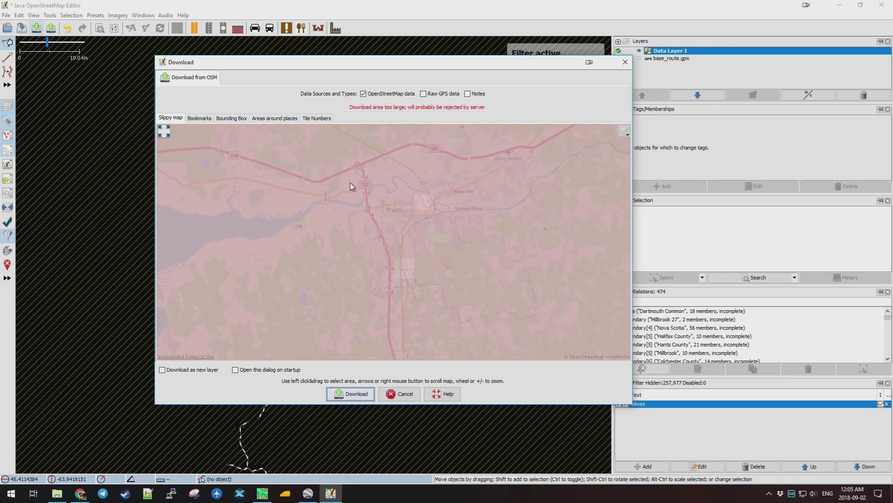
left_click_drag(352, 185, 449, 295)
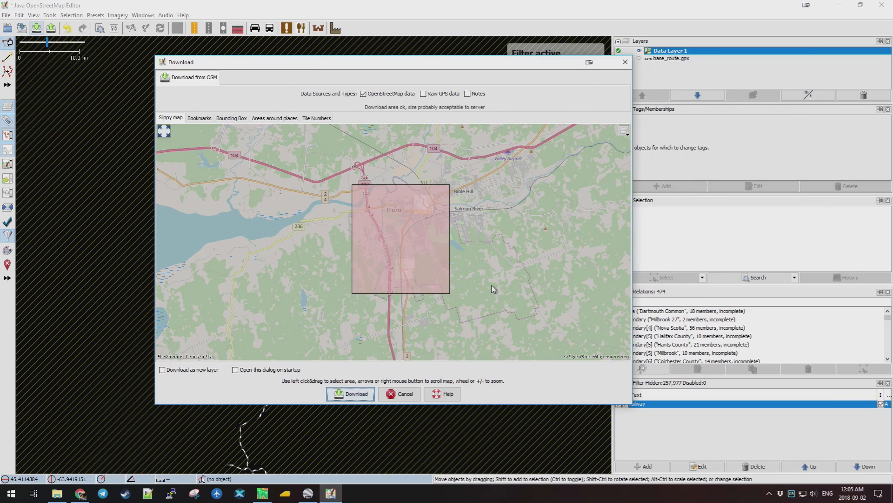
left_click(357, 393)
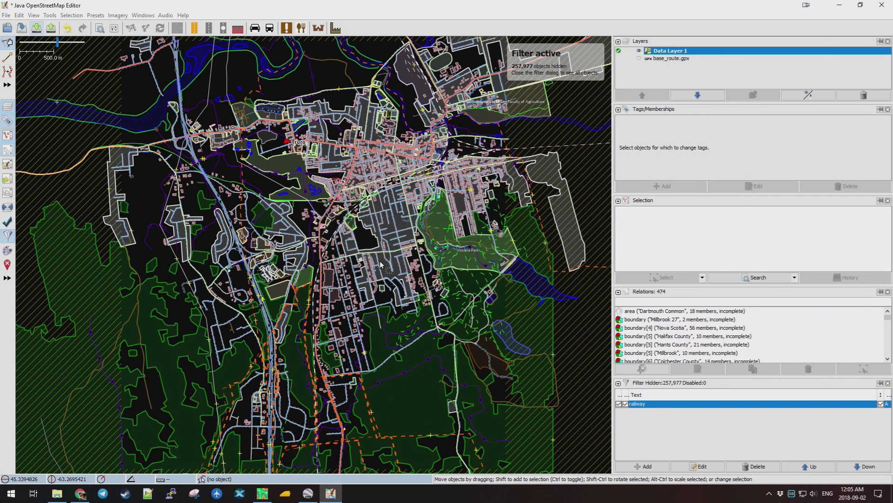
scroll(380, 261, "down", 5)
scroll(391, 255, "up", 4)
scroll(413, 219, "up", 2)
scroll(414, 219, "down", 1)
scroll(409, 235, "down", 2)
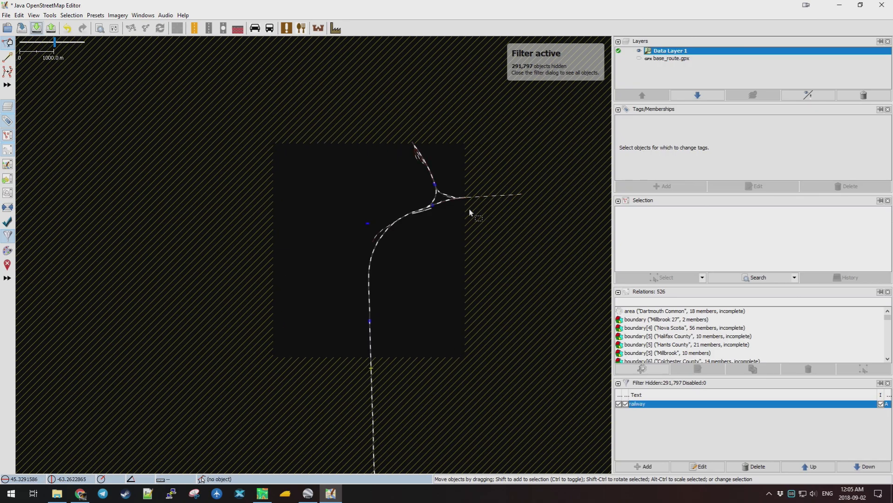
Download a small box just east of Truro and zoom out to check it.
left_click(36, 28)
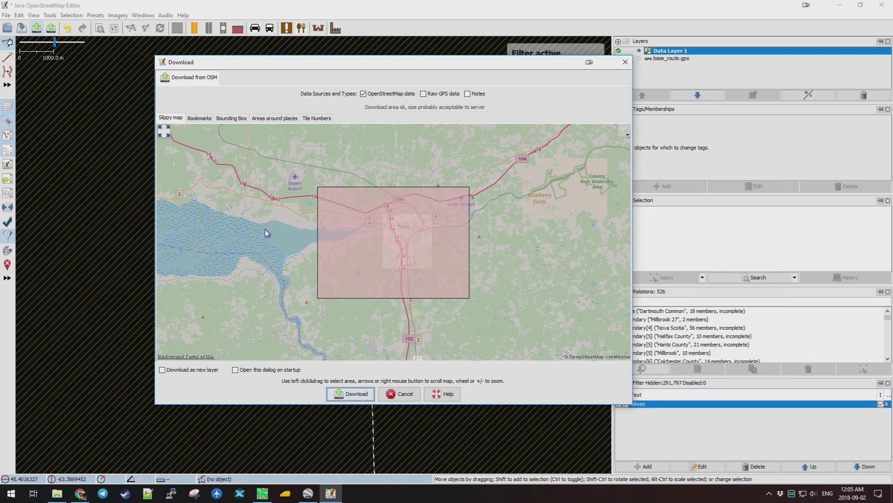
left_click_drag(268, 229, 274, 233)
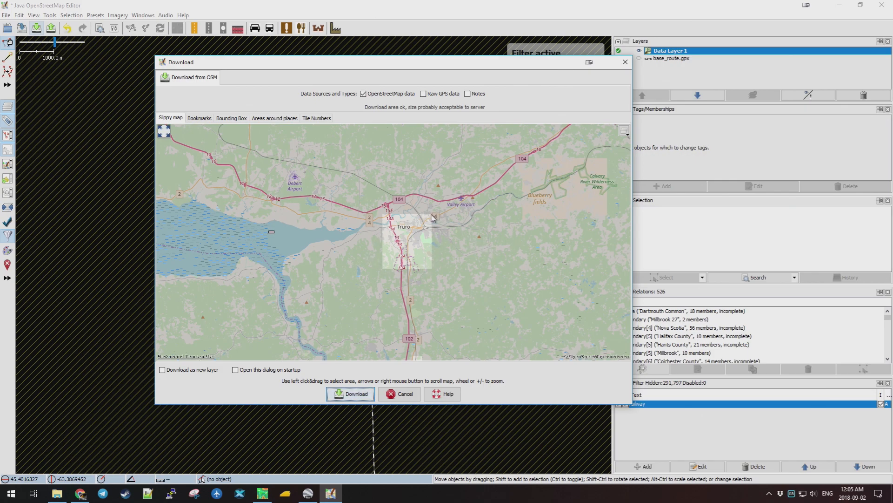
left_click_drag(432, 214, 472, 272)
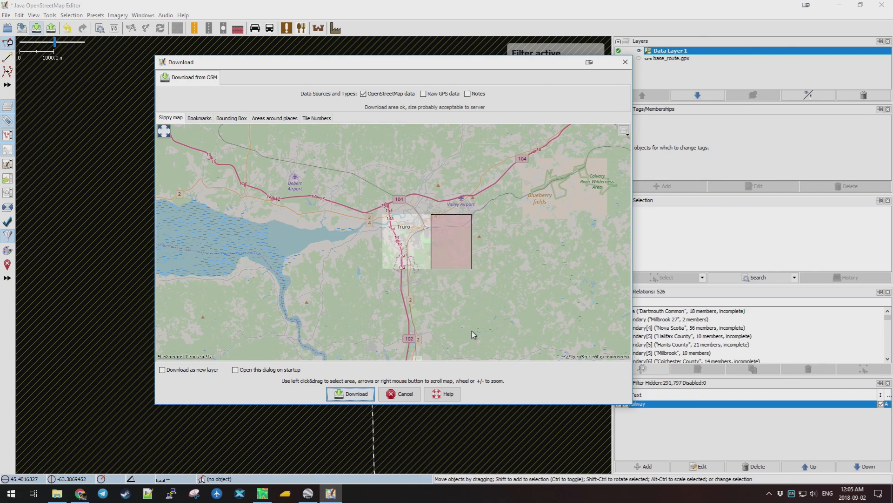
left_click(364, 394)
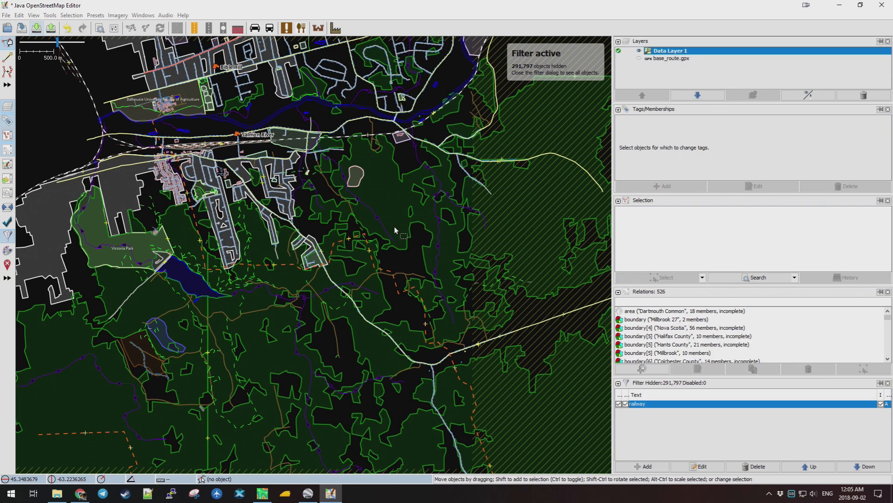
scroll(272, 228, "down", 5)
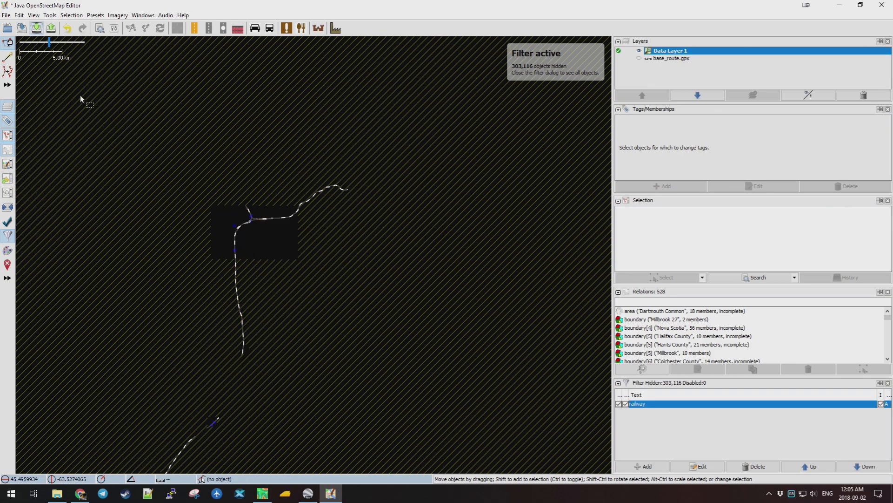
left_click(36, 28)
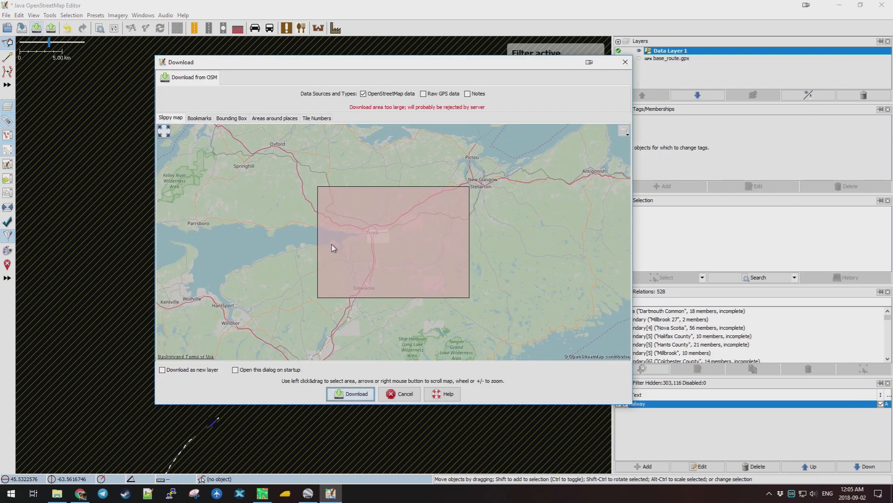
Download successive boxes along the railway corridor south of Truro toward Halifax.
scroll(349, 273, "up", 2)
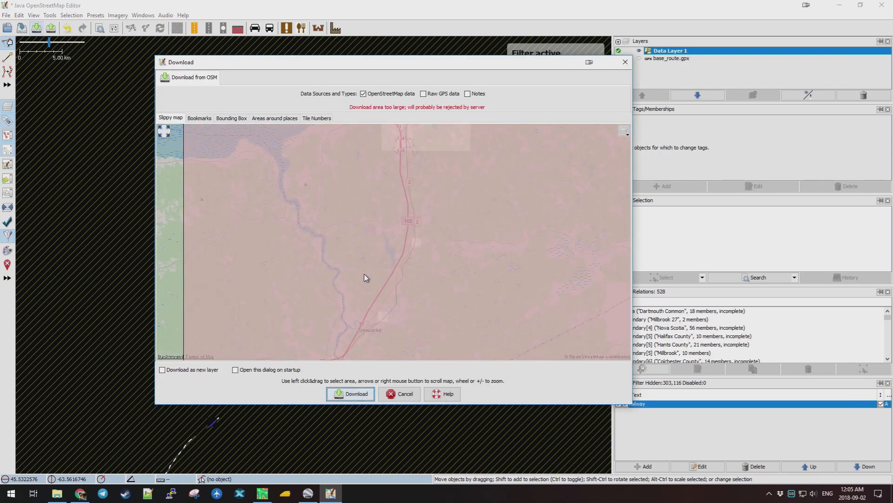
scroll(366, 278, "down", 1)
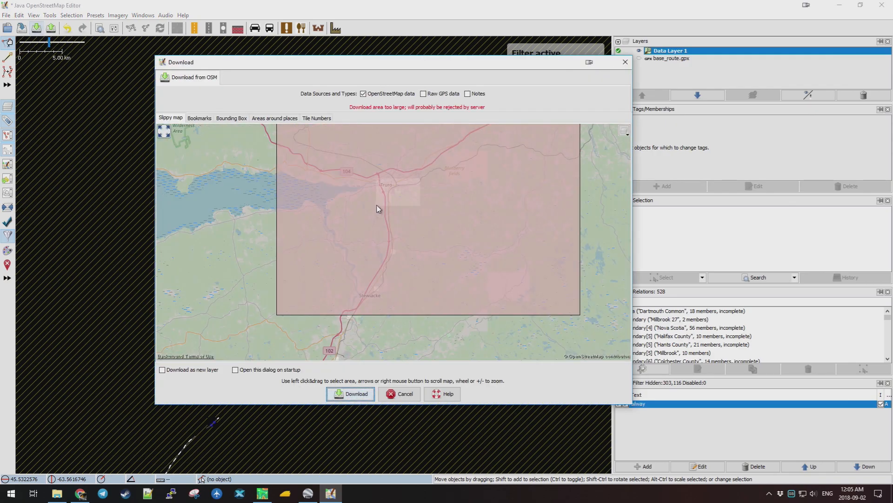
left_click_drag(377, 205, 399, 263)
key("Return")
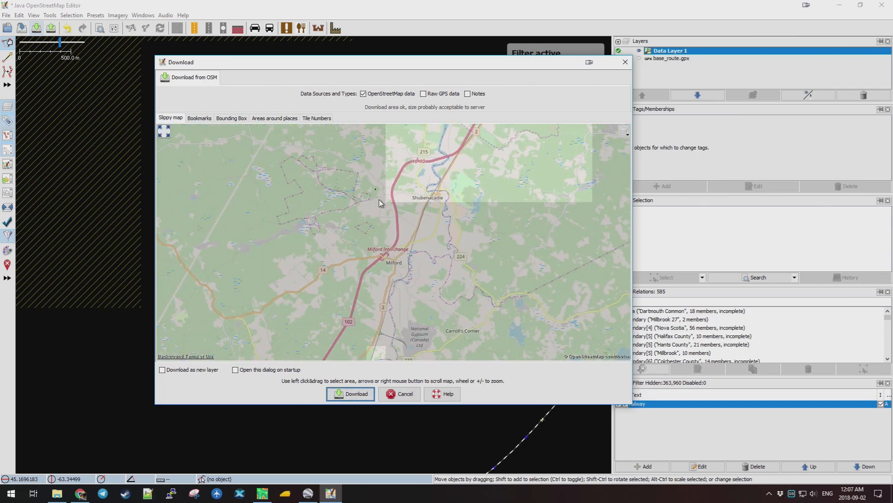
left_click_drag(376, 190, 473, 299)
left_click(37, 31)
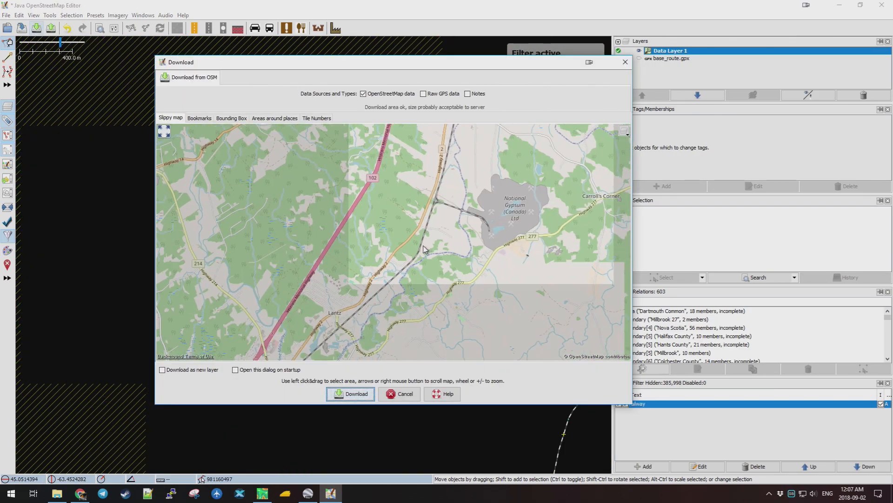
left_click_drag(235, 164, 459, 349)
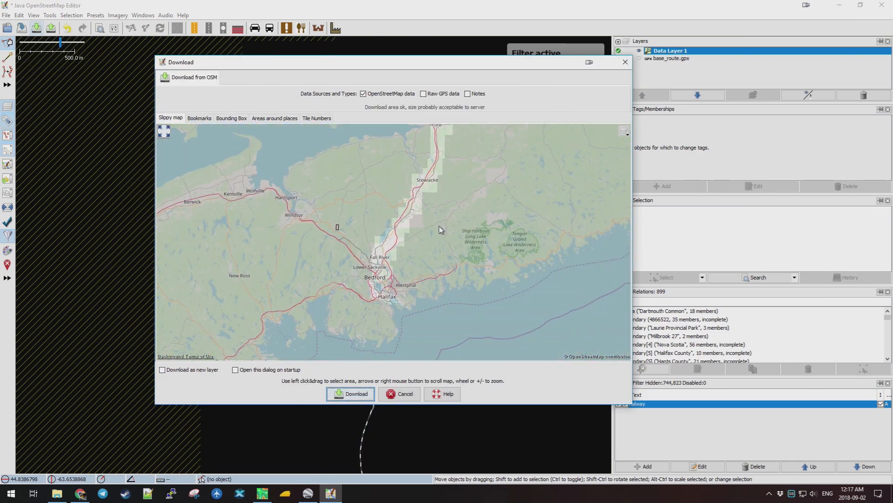
left_click_drag(441, 229, 417, 263)
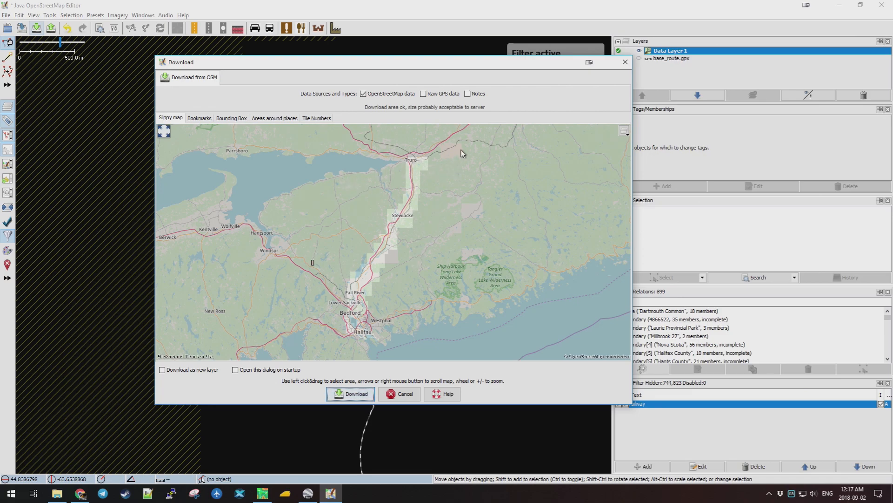
Pan south past Shubenacadie and Fall River to Bedford and download a box over Burnside.
scroll(414, 162, "up", 1)
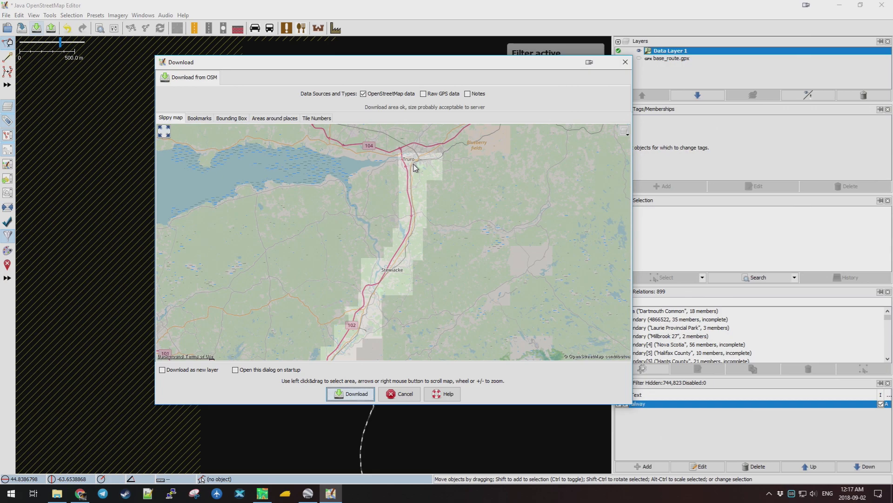
scroll(416, 167, "up", 1)
left_click_drag(426, 326, 466, 271)
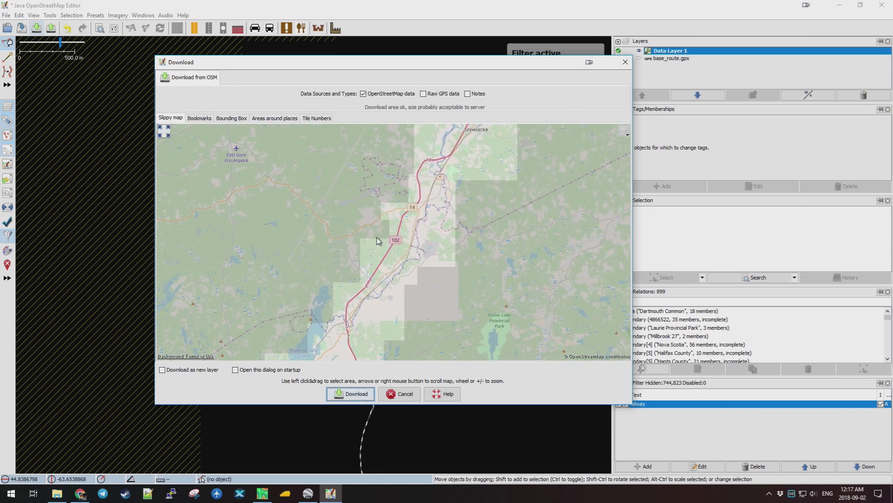
scroll(392, 245, "up", 1)
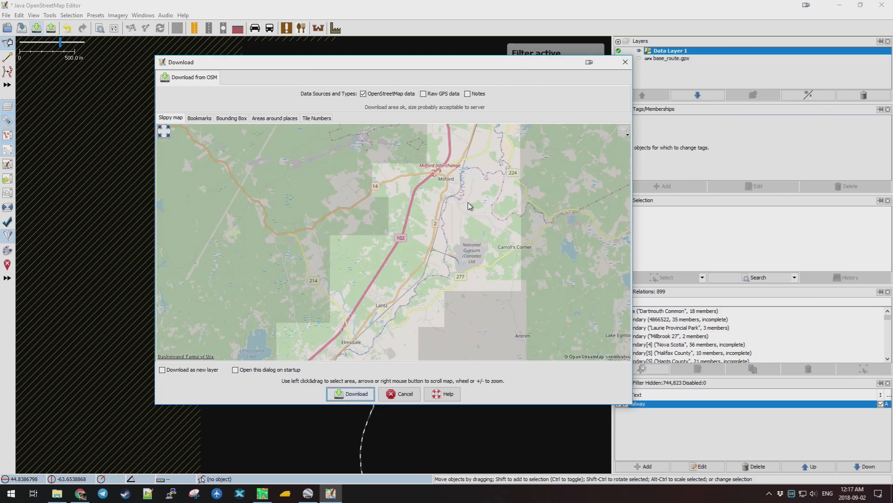
left_click_drag(485, 176, 467, 235)
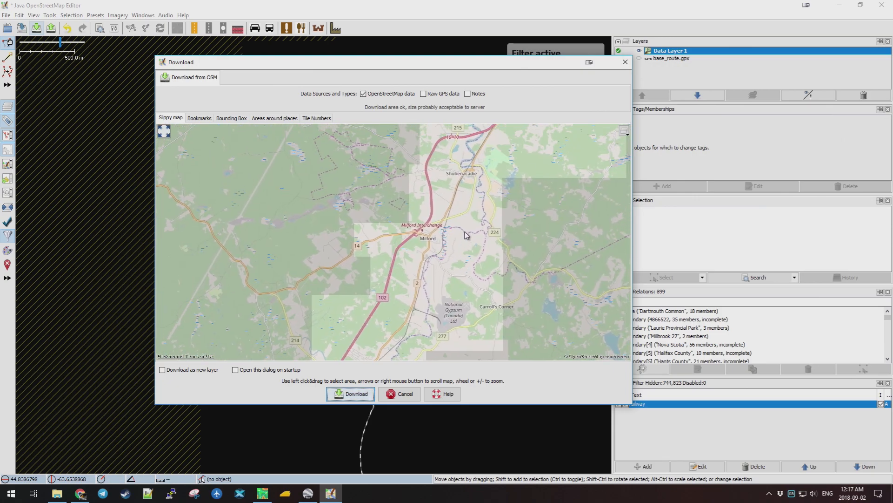
scroll(492, 175, "down", 1)
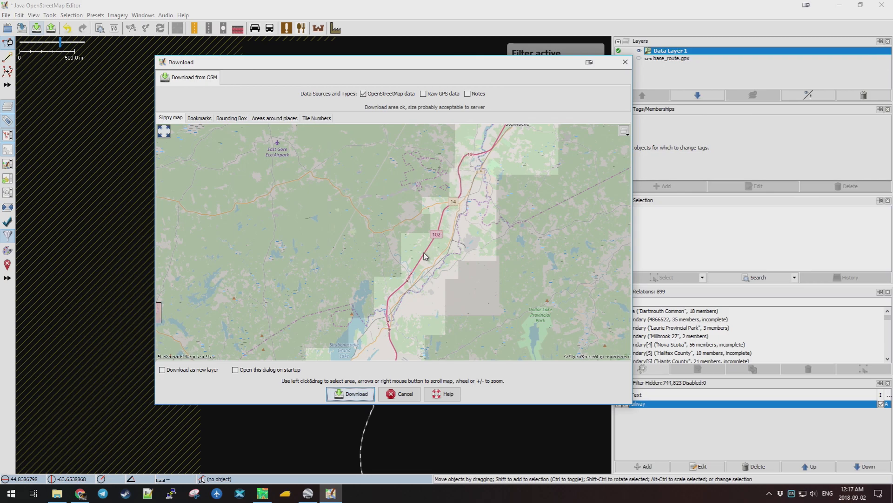
left_click_drag(431, 320, 459, 220)
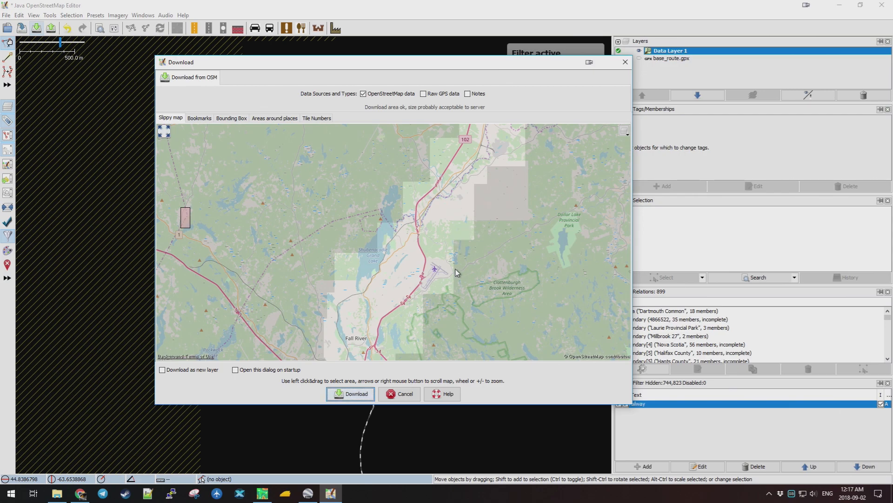
scroll(433, 248, "up", 1)
left_click_drag(423, 275, 456, 211)
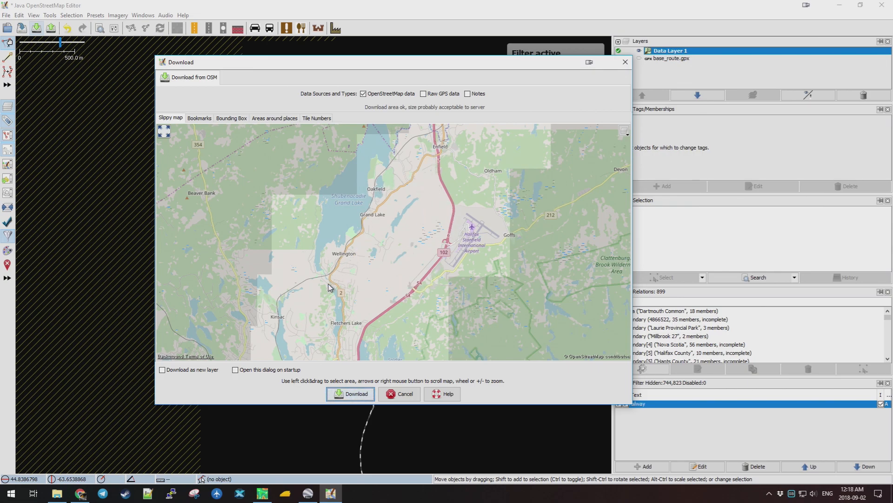
left_click_drag(383, 285, 423, 194)
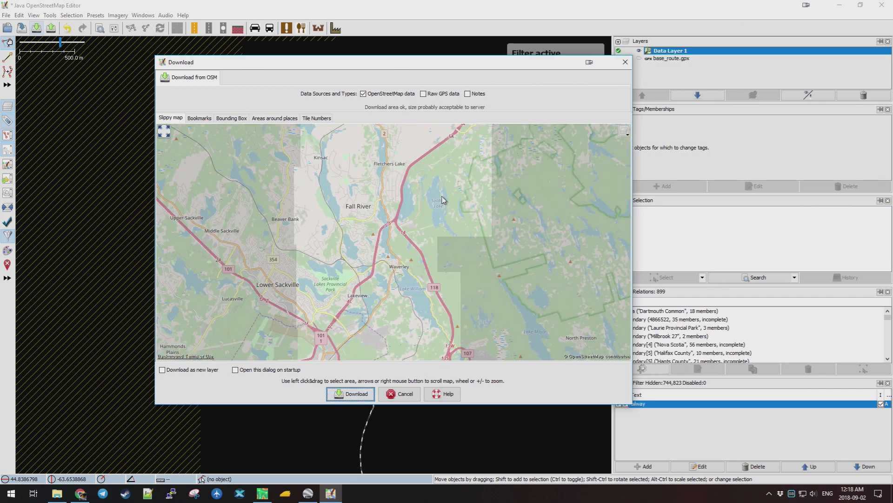
key("Down")
key("Down")
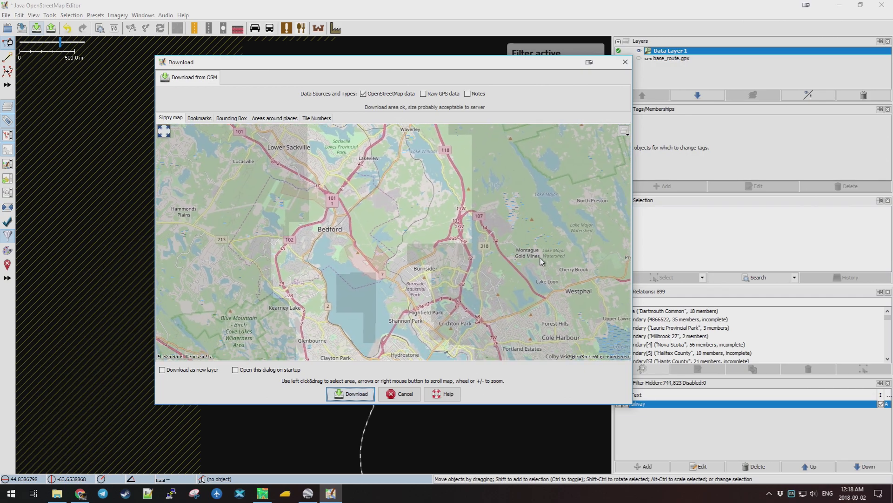
scroll(432, 230, "up", 2)
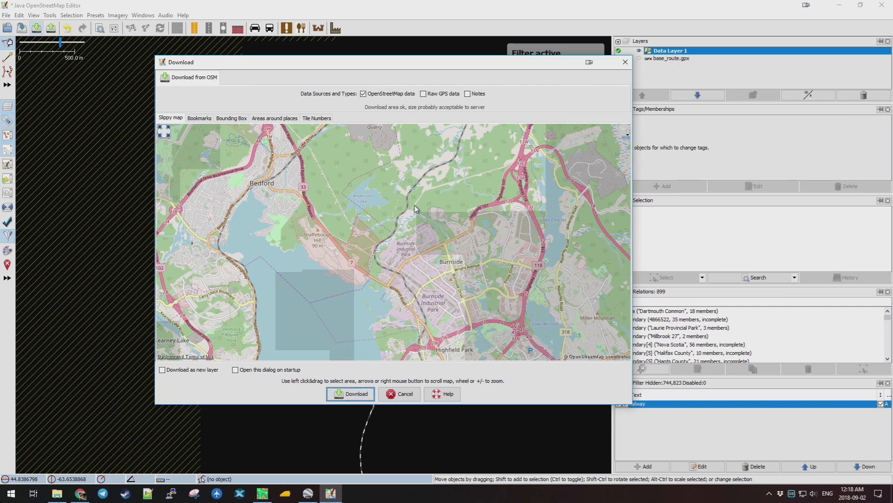
left_click_drag(410, 198, 485, 263)
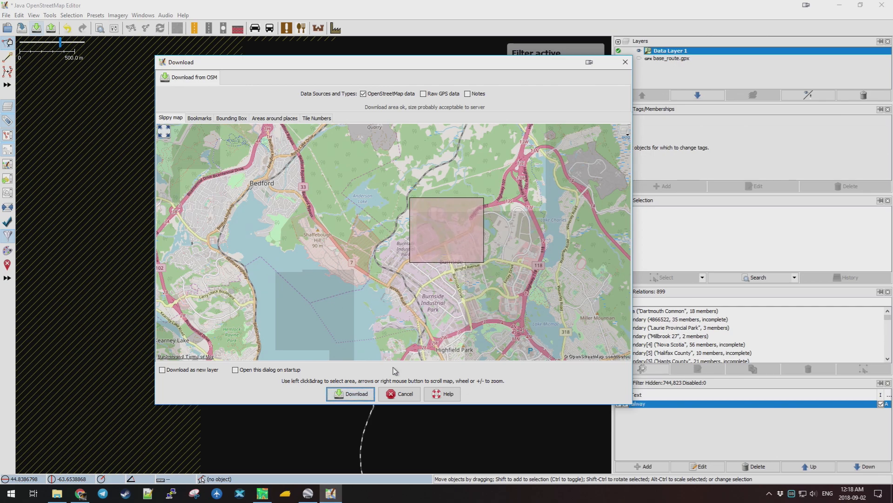
left_click(353, 394)
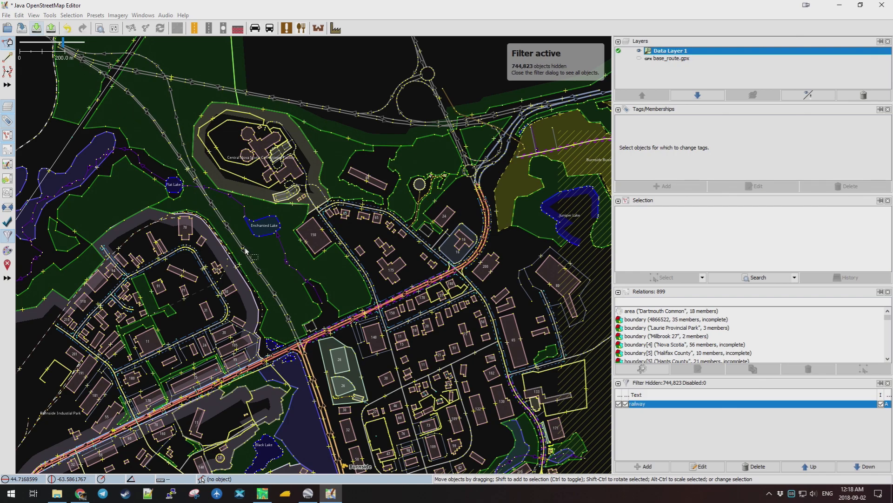
Inspect the newly downloaded Halifax and Dartmouth harbour data.
scroll(279, 237, "down", 5)
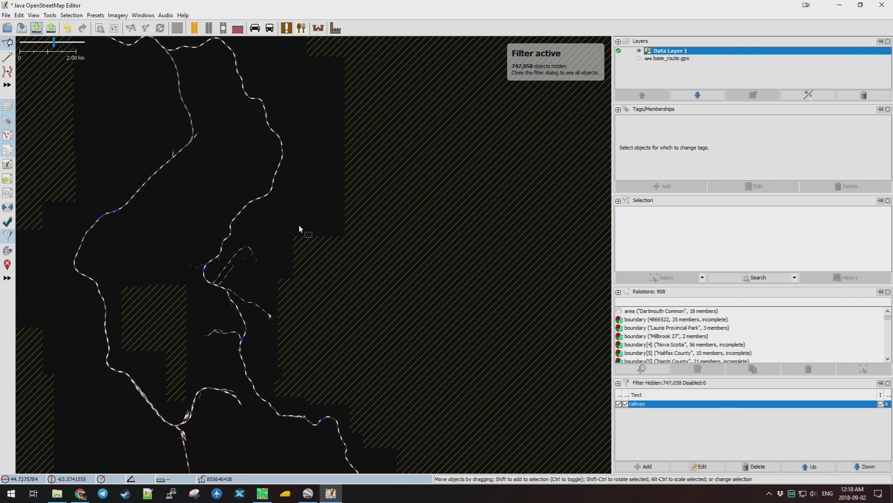
left_click_drag(321, 129, 393, 188)
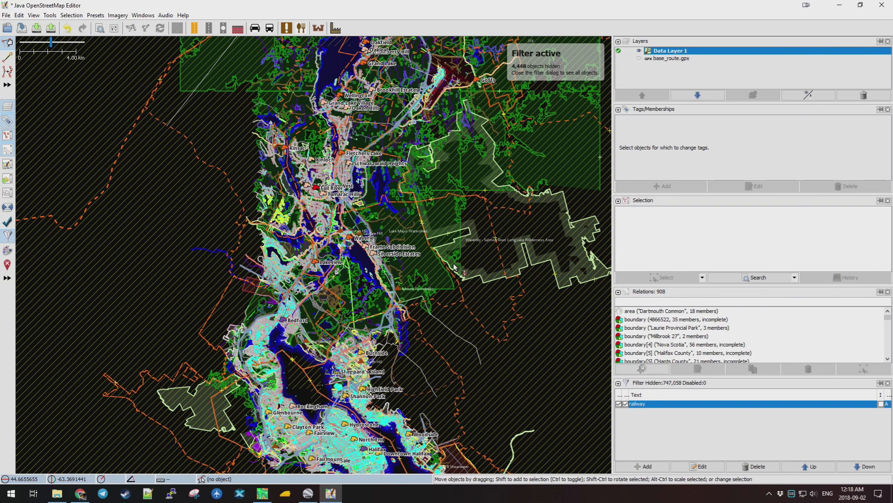
left_click_drag(465, 344, 411, 233)
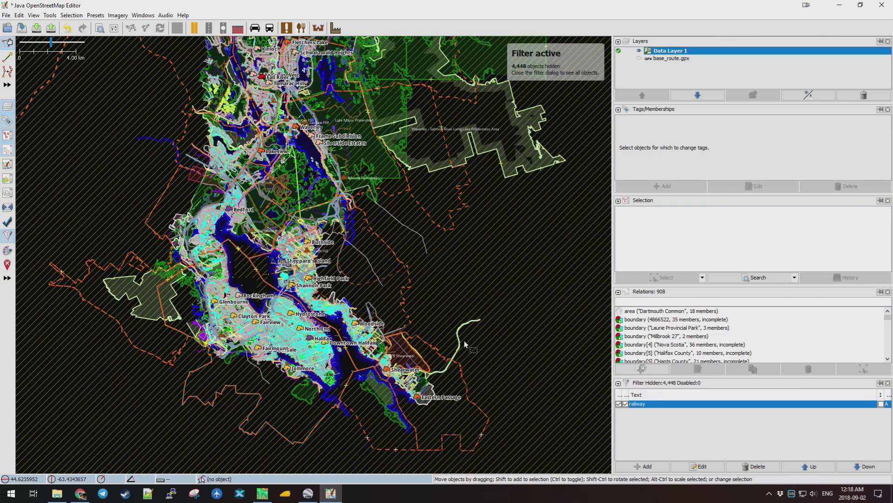
left_click_drag(462, 280, 415, 293)
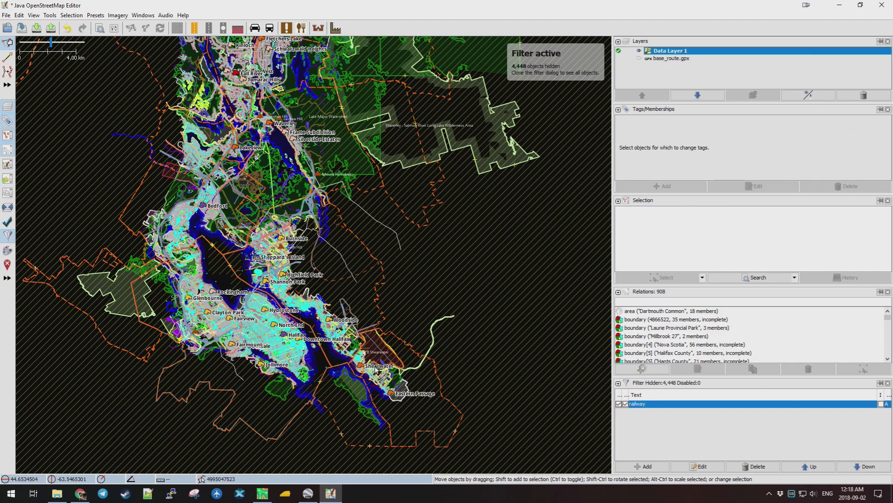
scroll(356, 348, "up", 5)
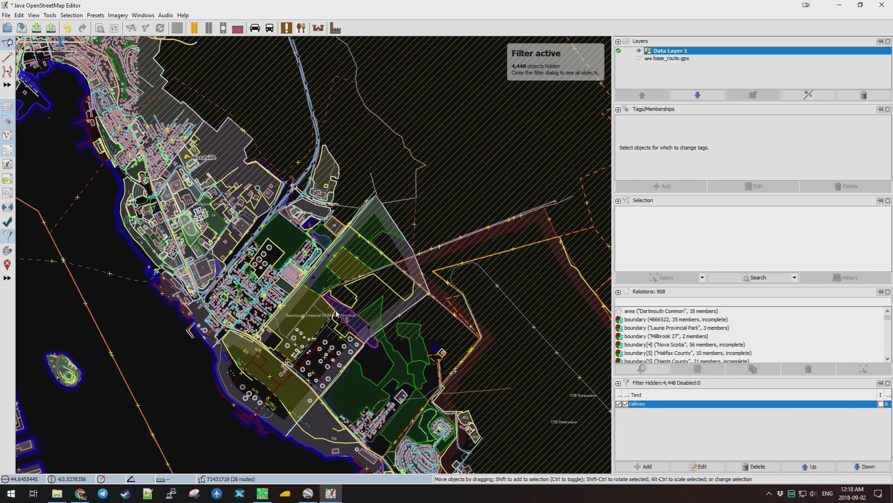
left_click_drag(150, 309, 494, 258)
left_click_drag(359, 266, 553, 354)
scroll(320, 239, "up", 3)
scroll(320, 238, "up", 3)
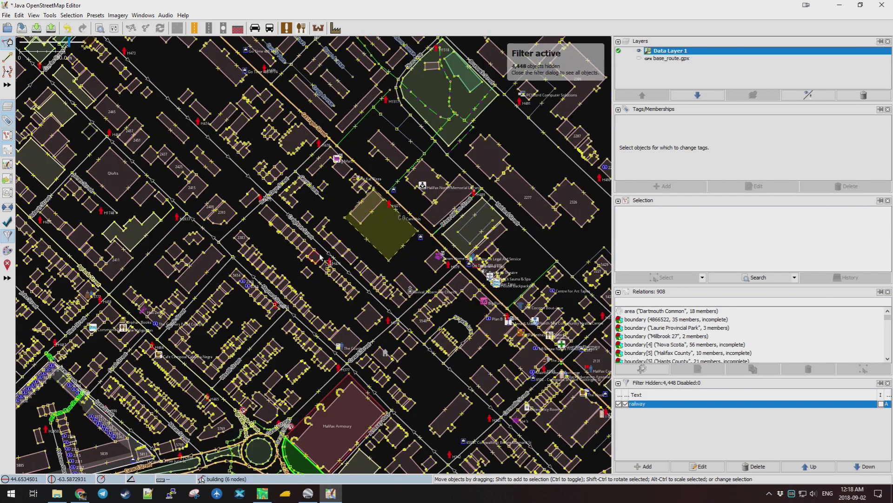
scroll(321, 262, "up", 3)
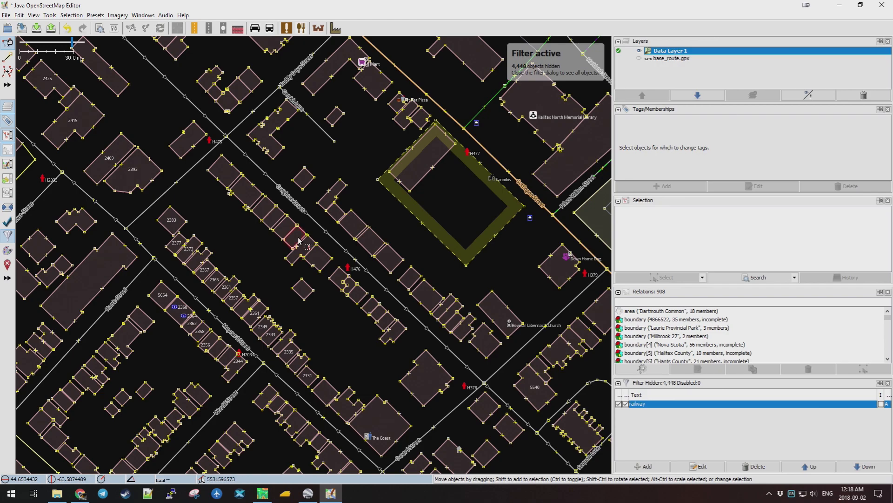
scroll(302, 240, "down", 5)
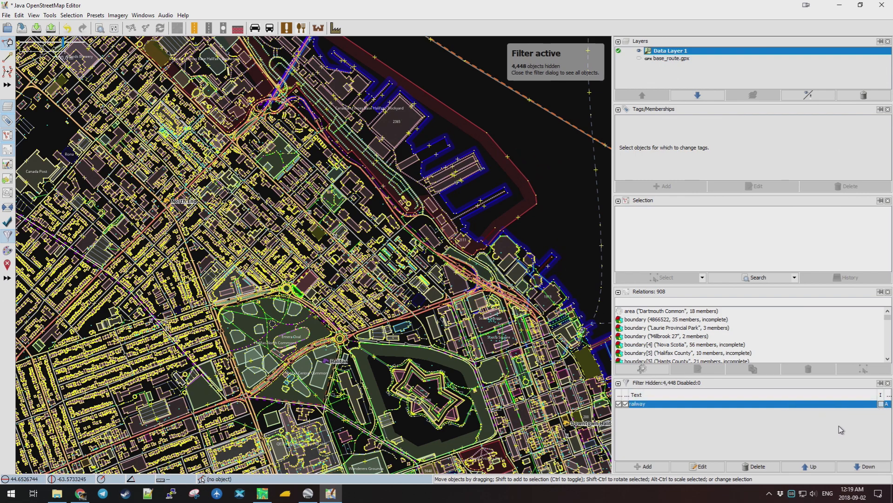
Restore the railway-only filter and zoom out to see the whole railway route.
key("space")
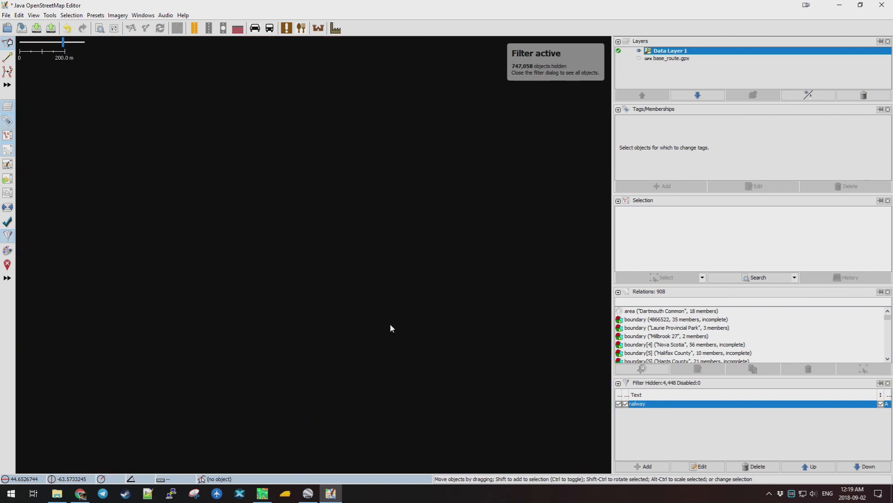
scroll(395, 305, "down", 8)
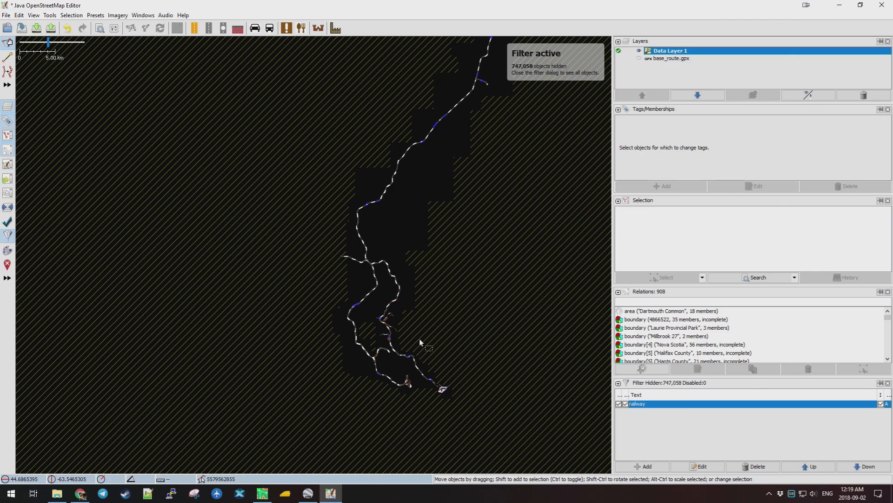
scroll(420, 338, "up", 2)
scroll(456, 280, "down", 2)
left_click_drag(514, 150, 438, 240)
scroll(438, 238, "down", 2)
Save the filtered data layer as OSM-Data.osm in the TransDEMTut folder.
left_click_drag(503, 215, 420, 285)
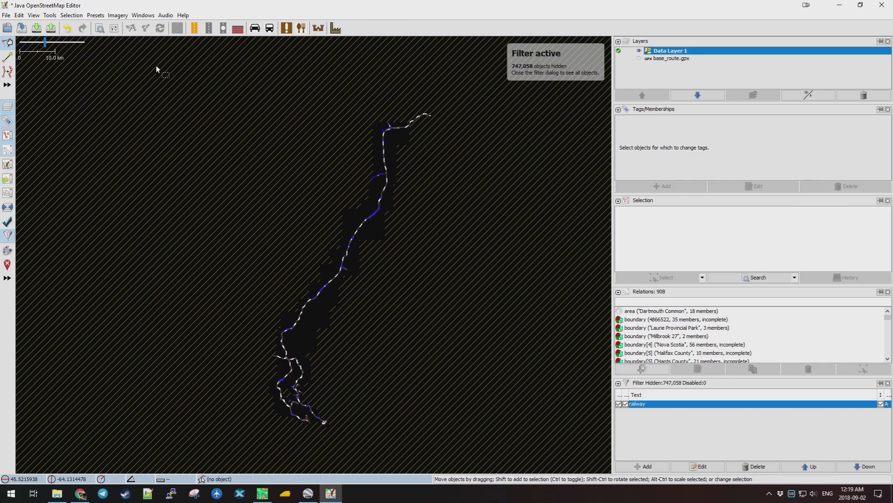
left_click(8, 16)
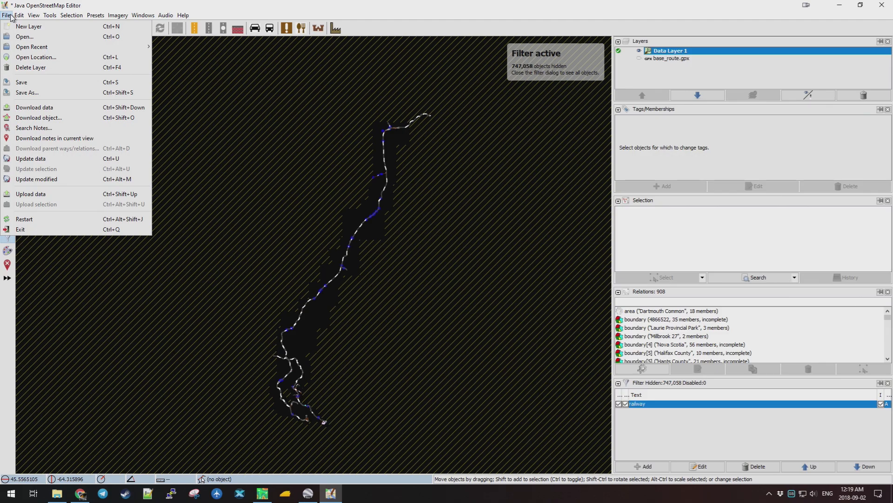
left_click(41, 92)
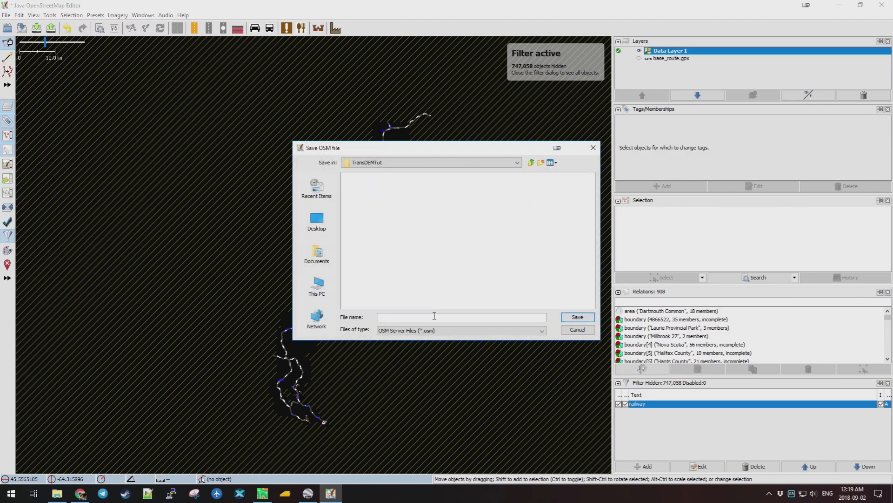
type("OSM-Data")
left_click(578, 317)
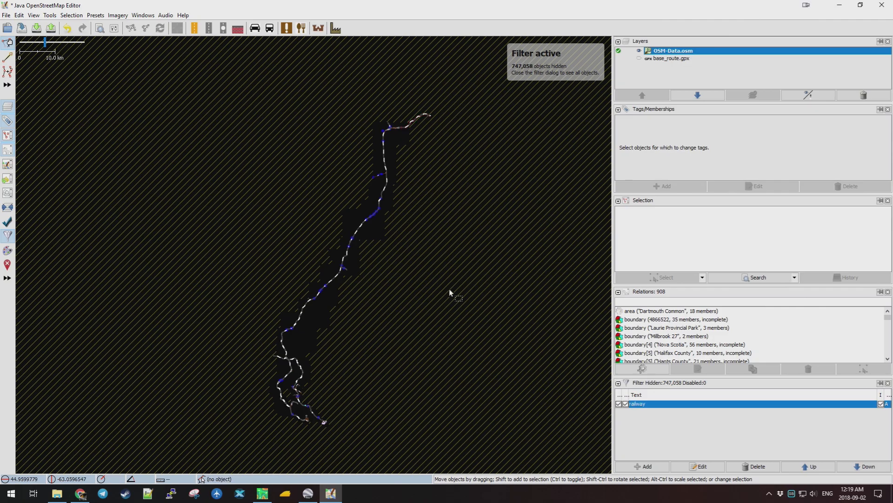
Box-select and copy the 386 filtered railway ways, then create a new empty data layer.
left_click_drag(450, 96, 263, 436)
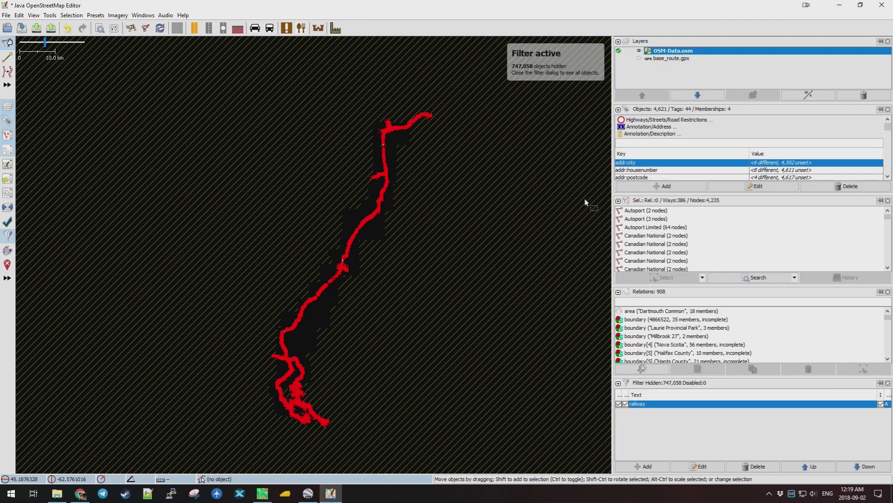
left_click(19, 15)
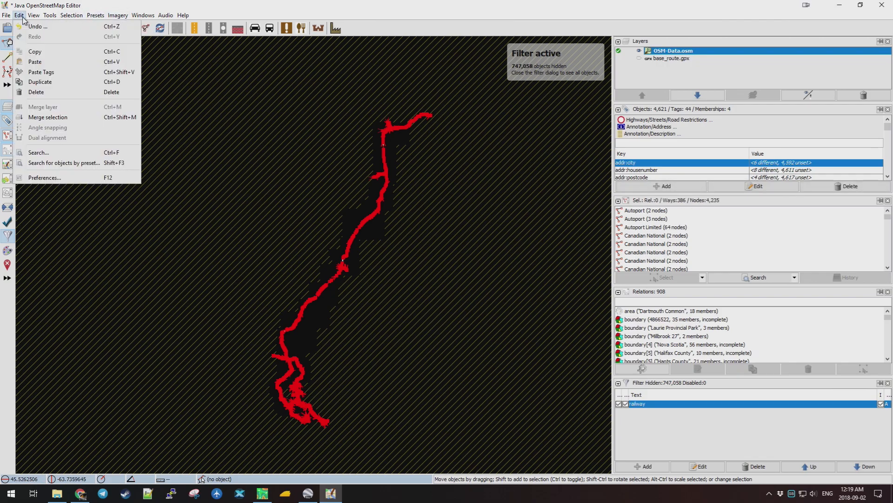
left_click(40, 52)
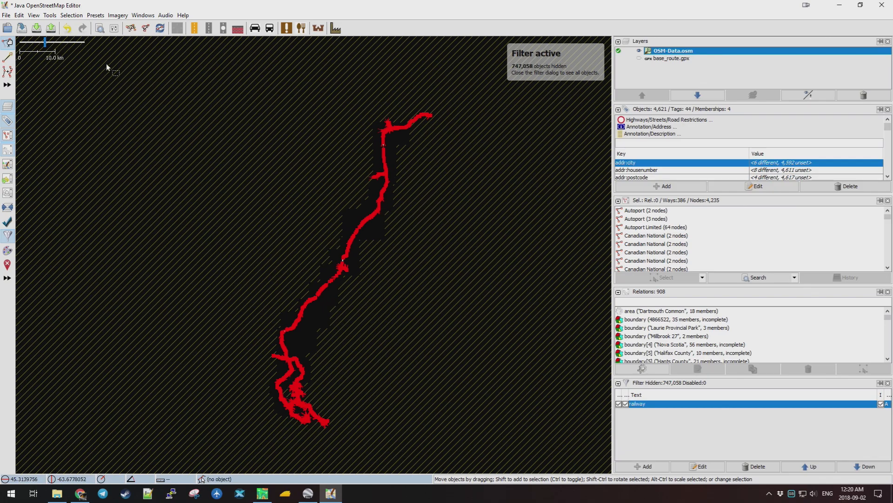
left_click(6, 15)
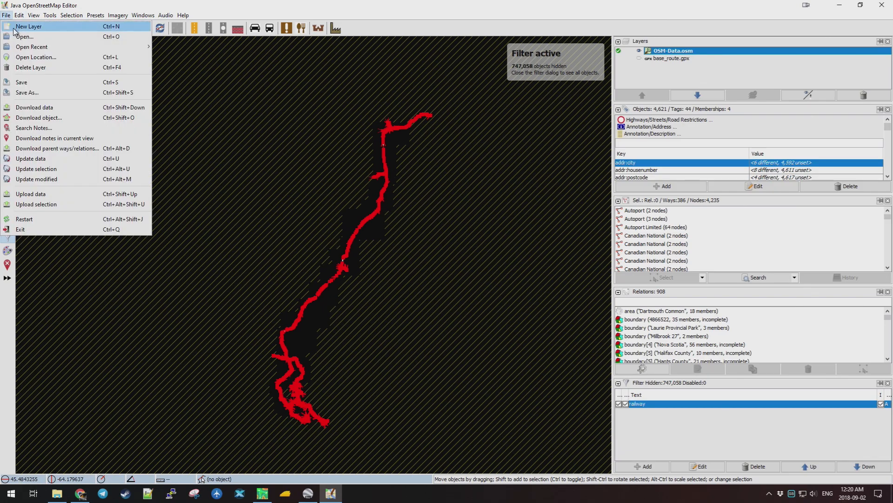
left_click(15, 28)
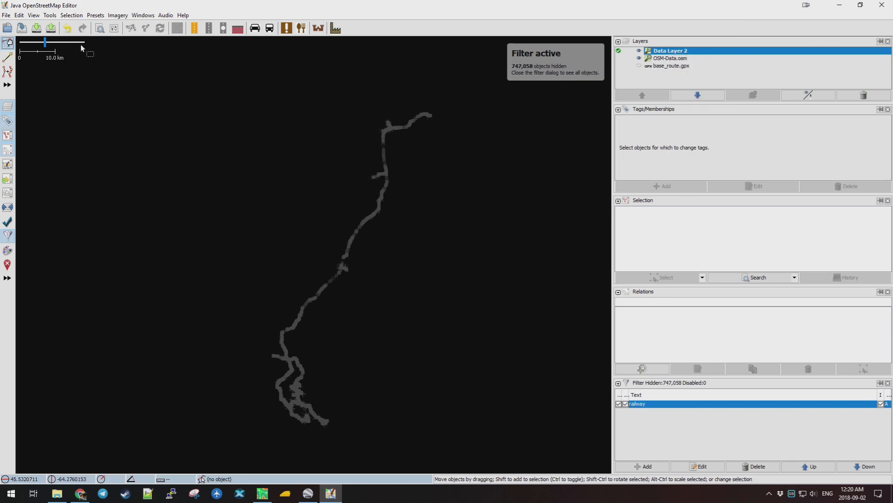
Paste the railways into Data Layer 2 and drag them onto the originals, suppressing large-move warnings.
left_click(19, 15)
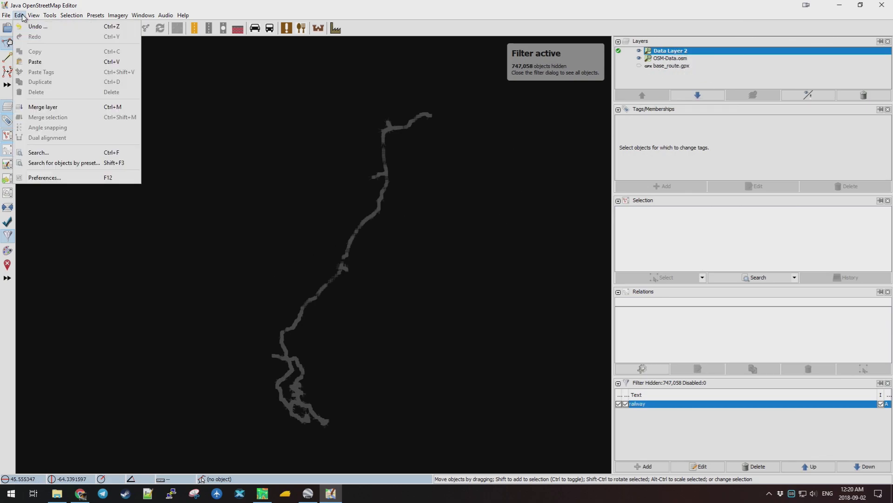
left_click(50, 61)
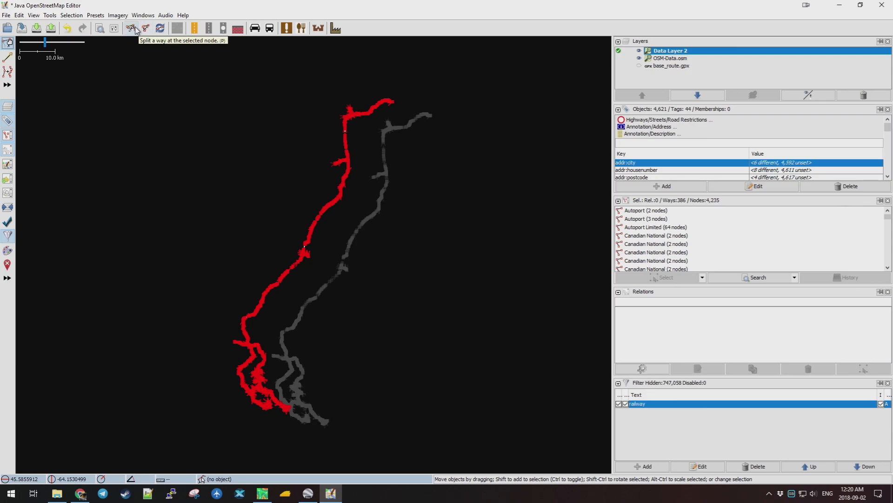
scroll(295, 415, "up", 3)
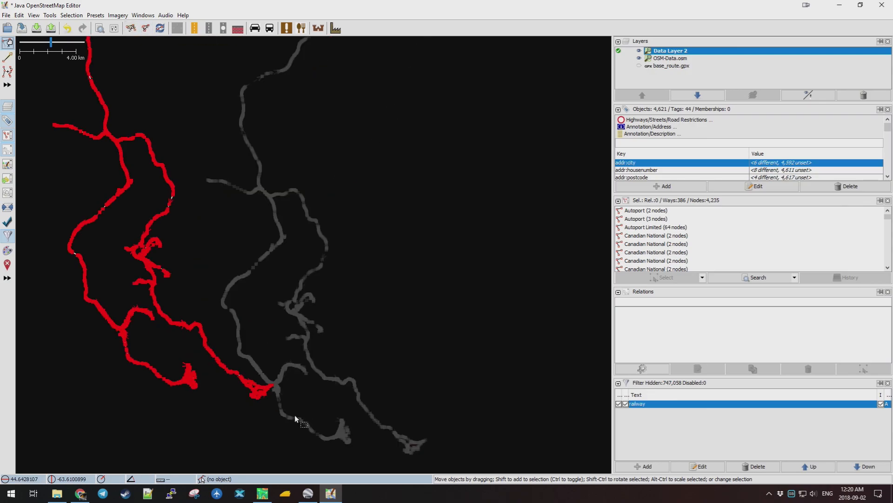
scroll(300, 386, "down", 1)
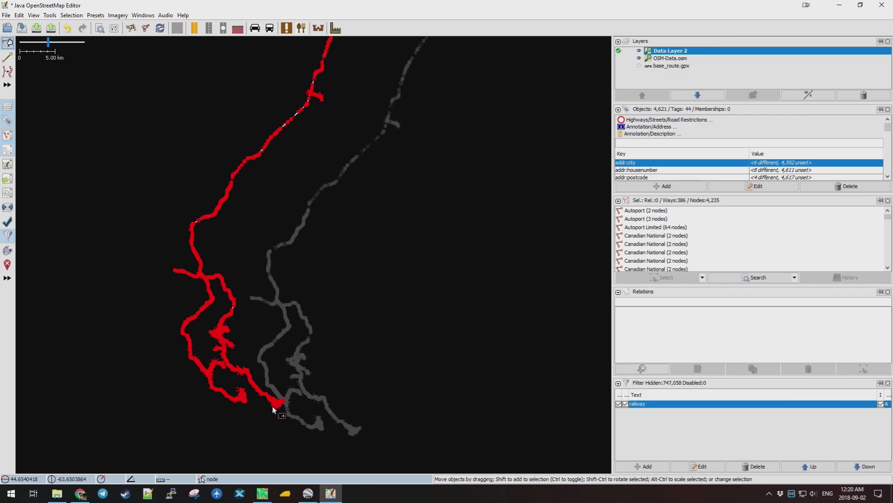
left_click_drag(276, 404, 351, 430)
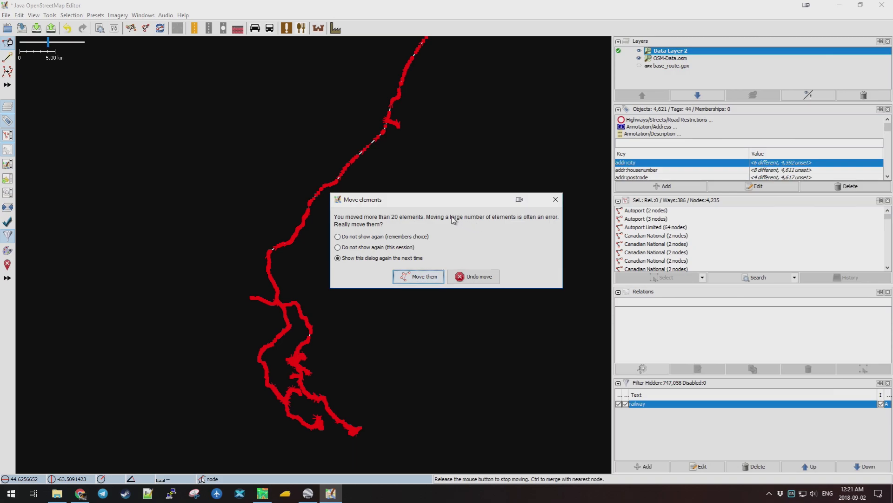
left_click(346, 249)
left_click(424, 278)
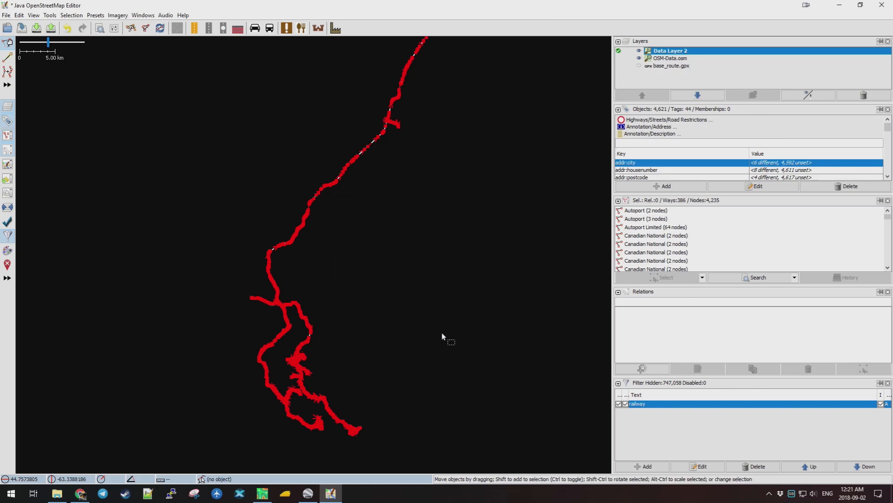
Compare layers by toggling OSM-Data.osm, then nudge the pasted railway onto the Shearwater Flyer Trail.
scroll(358, 430, "up", 8)
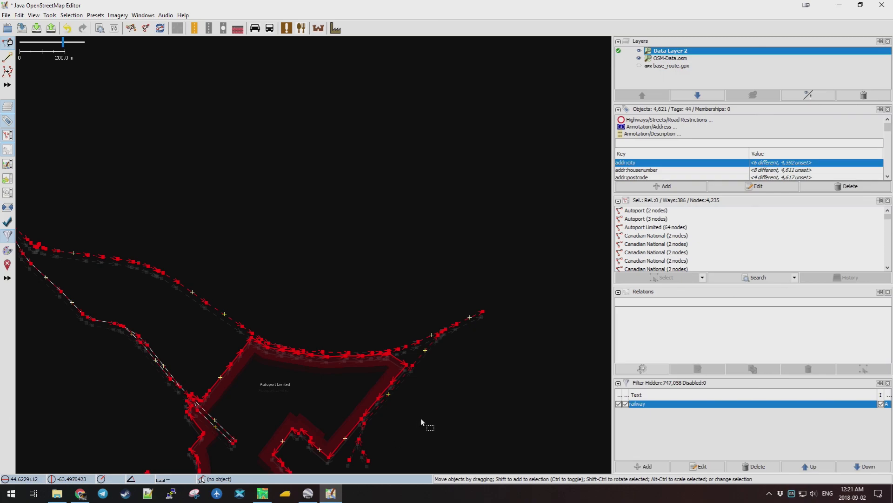
scroll(475, 320, "up", 4)
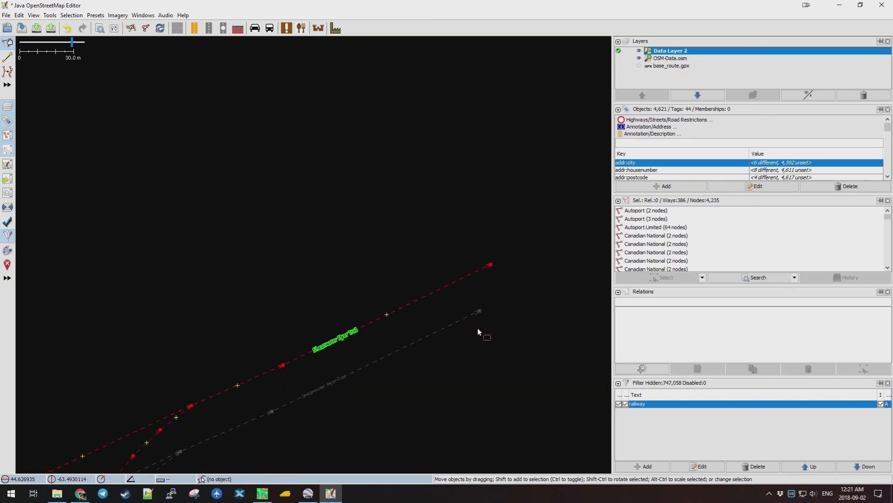
scroll(480, 328, "up", 2)
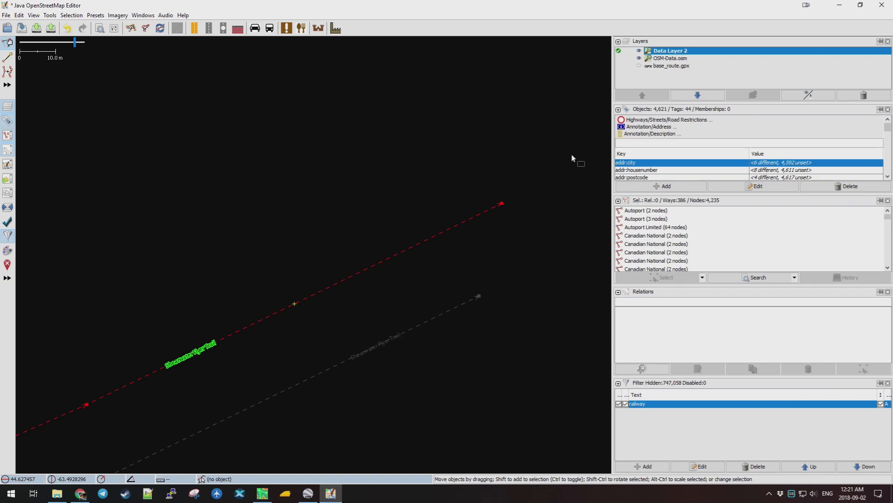
left_click(641, 60)
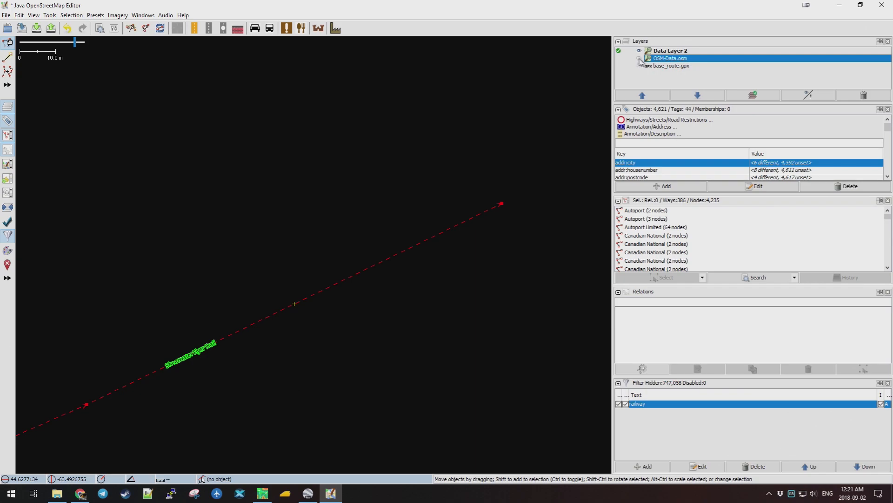
left_click(639, 59)
left_click_drag(501, 205, 479, 296)
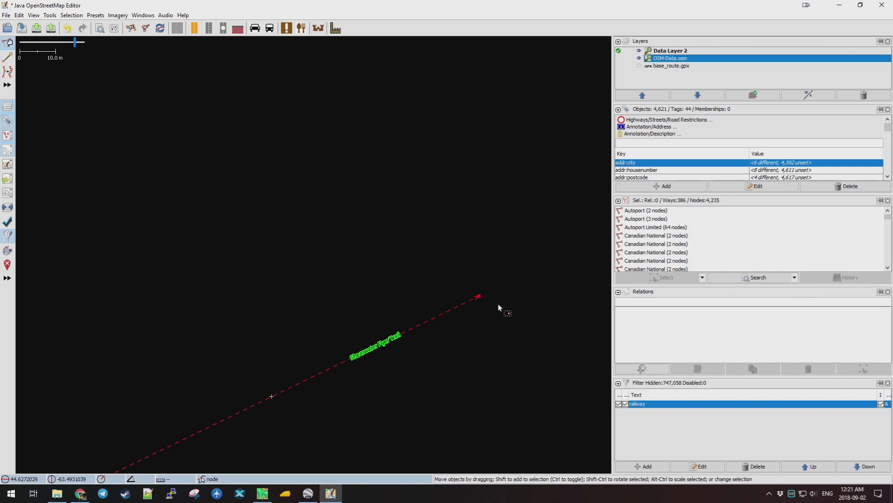
scroll(484, 298, "up", 4)
scroll(471, 307, "up", 5)
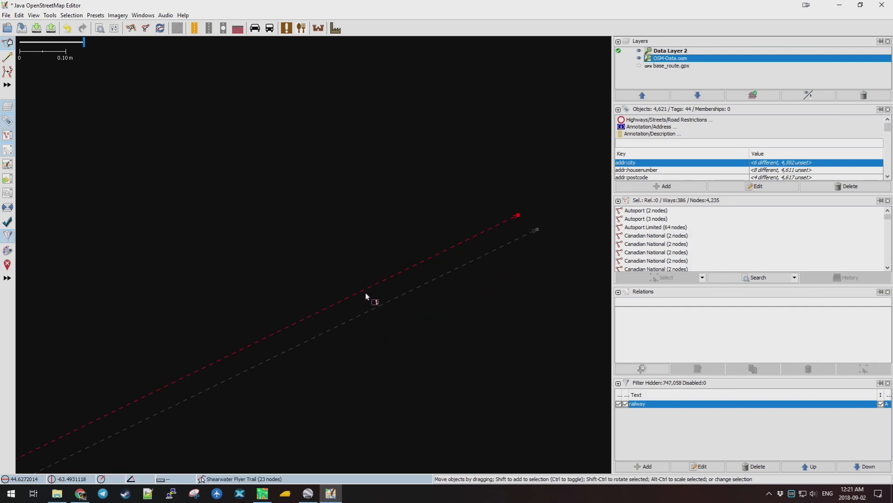
left_click_drag(355, 295, 369, 304)
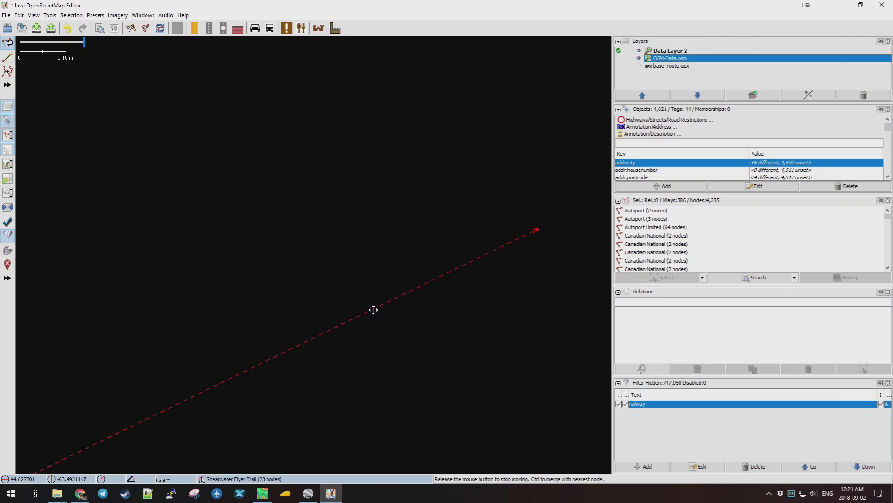
left_click_drag(374, 309, 381, 309)
scroll(356, 331, "down", 10)
scroll(337, 332, "down", 8)
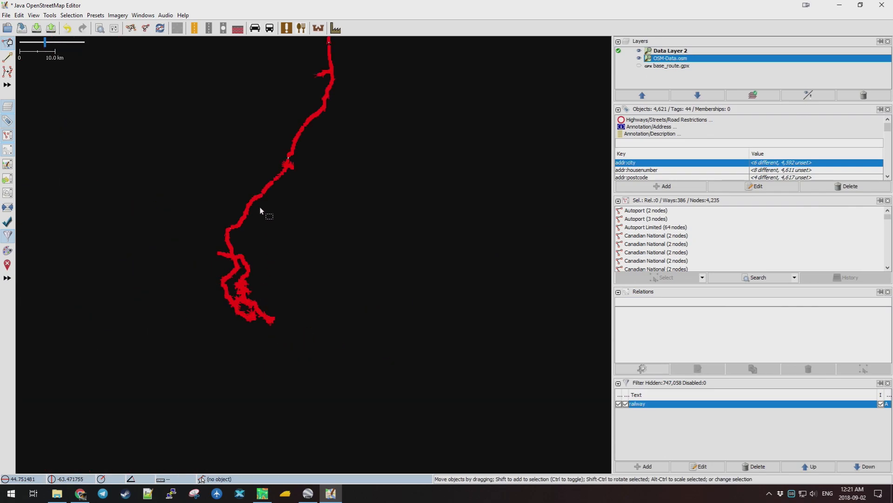
left_click_drag(379, 62, 346, 247)
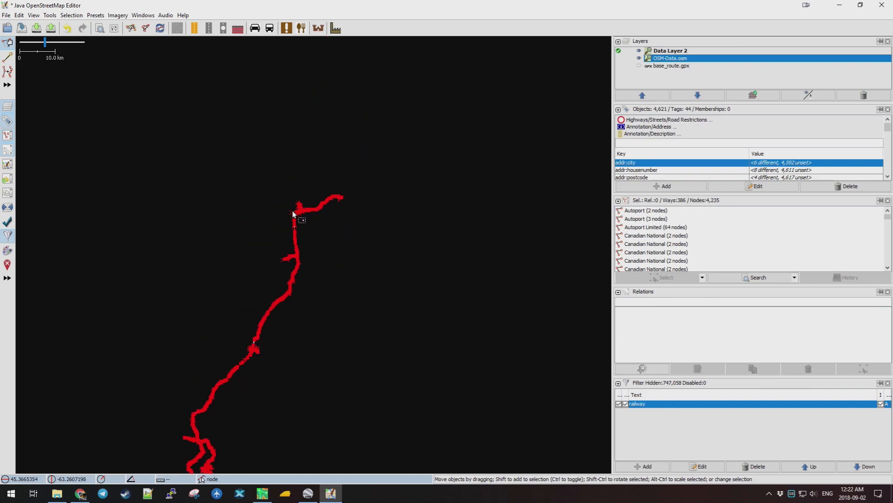
scroll(293, 213, "up", 6)
scroll(315, 230, "up", 3)
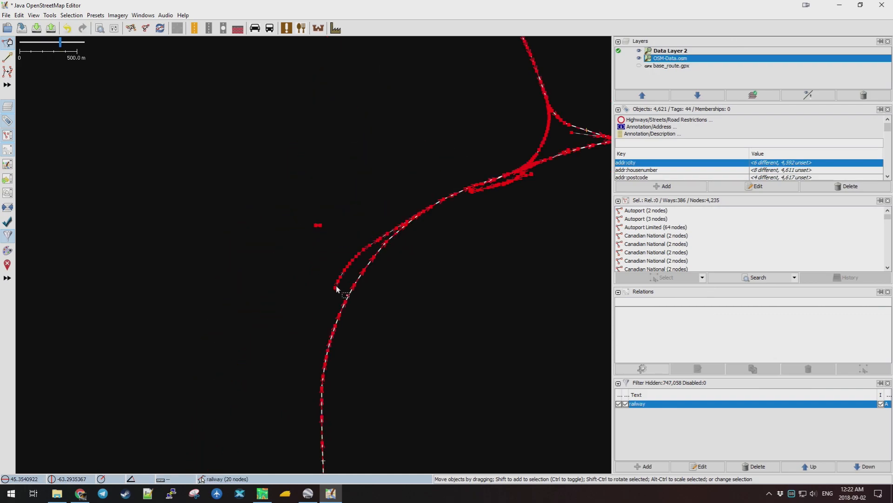
scroll(331, 300, "up", 15)
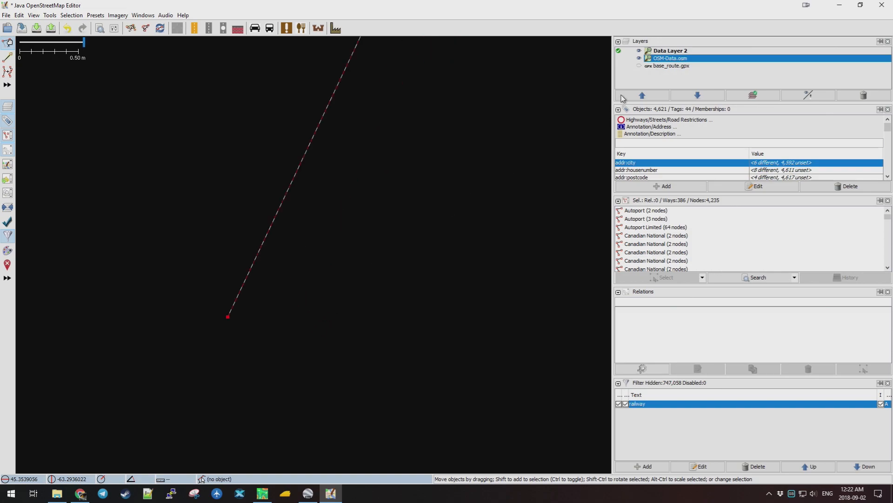
left_click(640, 51)
scroll(479, 230, "down", 6)
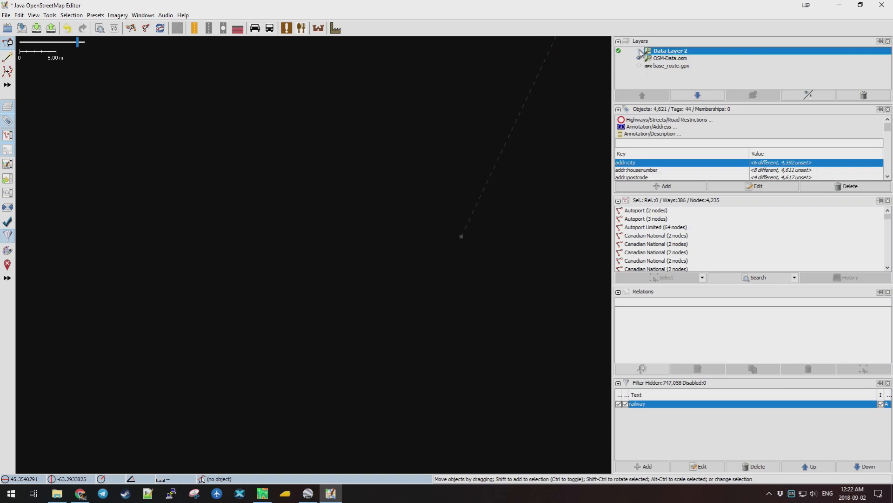
left_click_drag(534, 214, 237, 293)
scroll(309, 279, "down", 10)
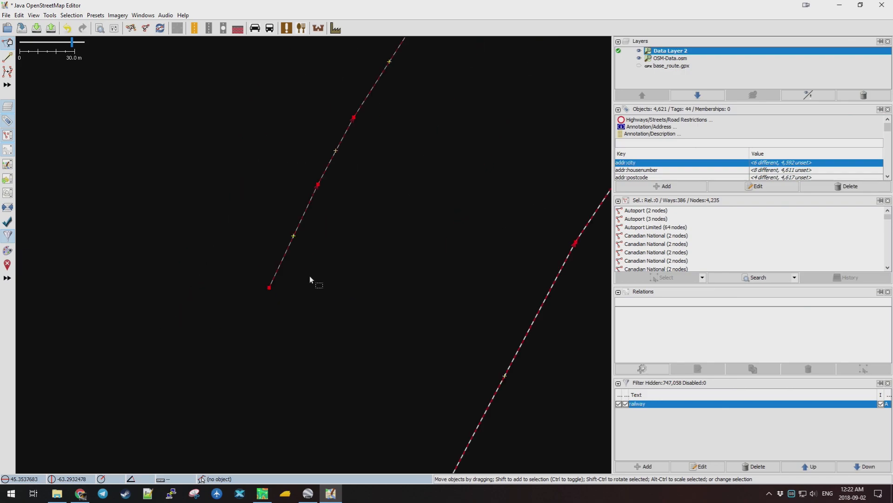
scroll(394, 286, "down", 1)
left_click_drag(484, 346, 411, 189)
scroll(320, 120, "up", 8)
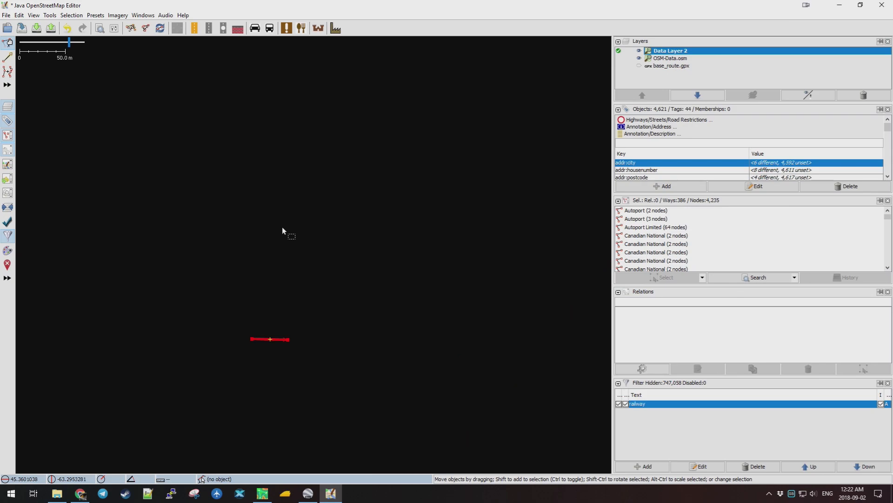
scroll(269, 355, "up", 4)
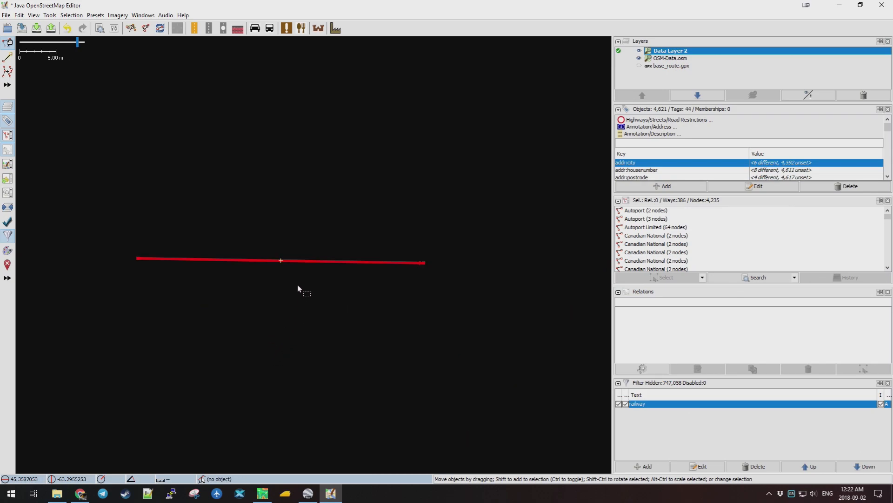
left_click(305, 261)
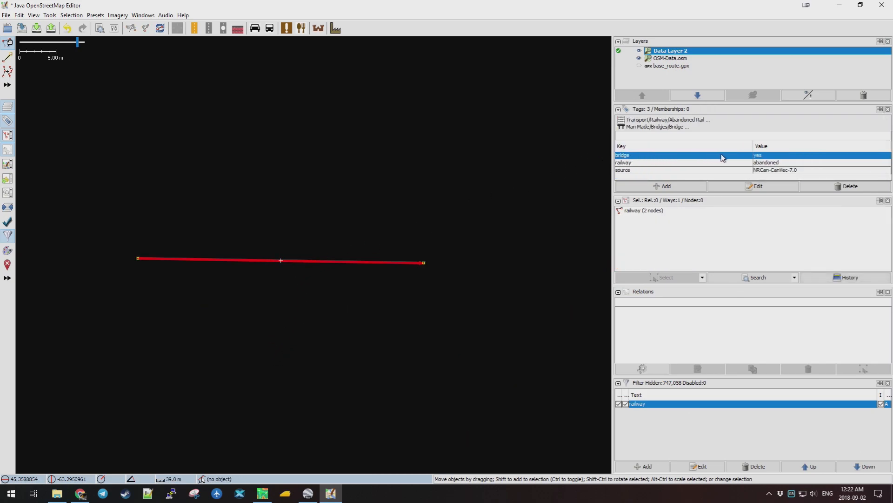
scroll(422, 270, "down", 11)
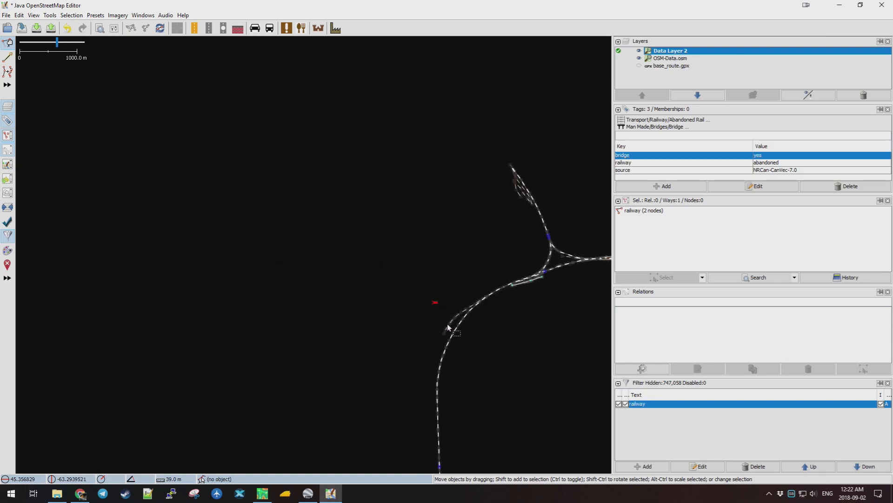
left_click(517, 346)
left_click_drag(506, 369, 414, 179)
left_click_drag(437, 371, 377, 175)
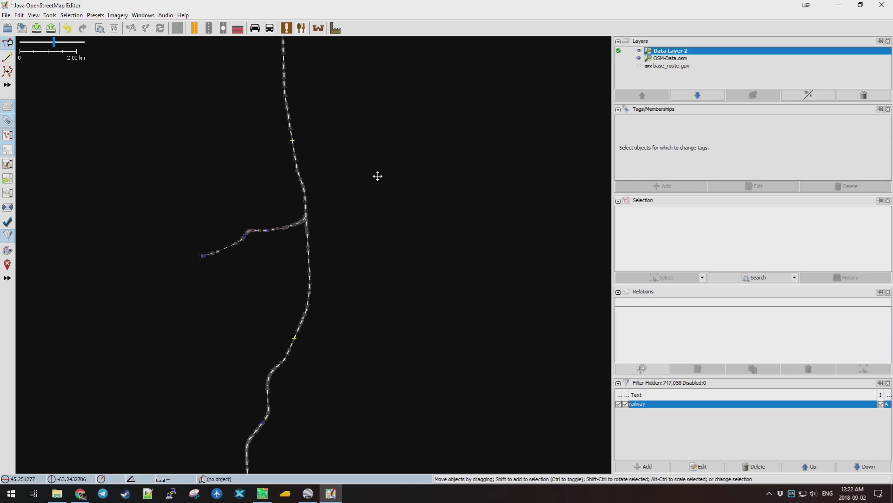
left_click_drag(369, 318, 381, 351)
scroll(263, 298, "up", 4)
scroll(280, 409, "up", 1)
left_click_drag(353, 319, 397, 235)
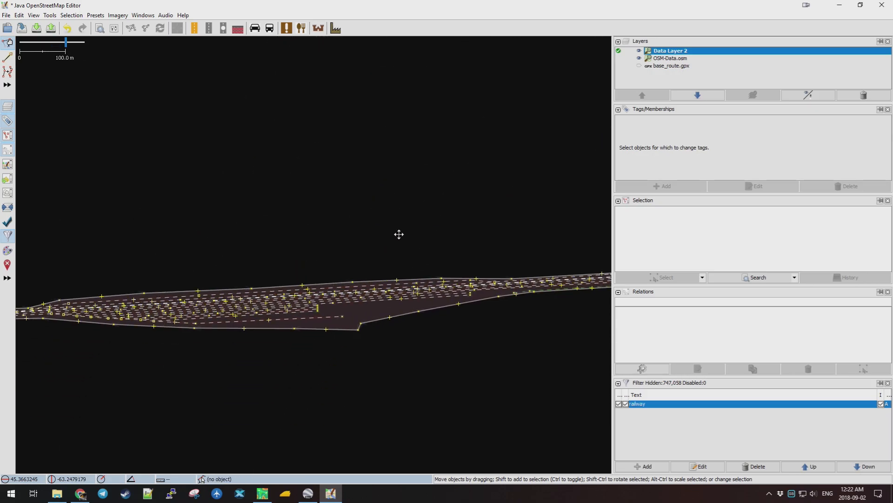
left_click(356, 319)
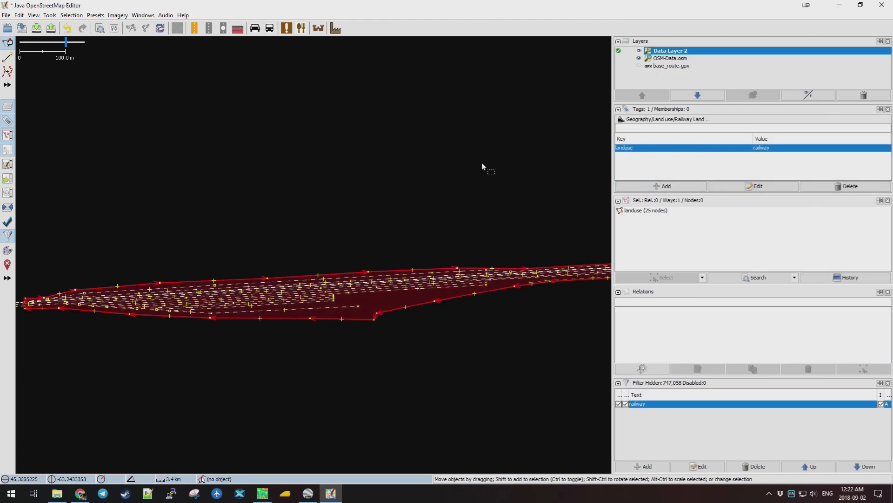
scroll(305, 274, "down", 2)
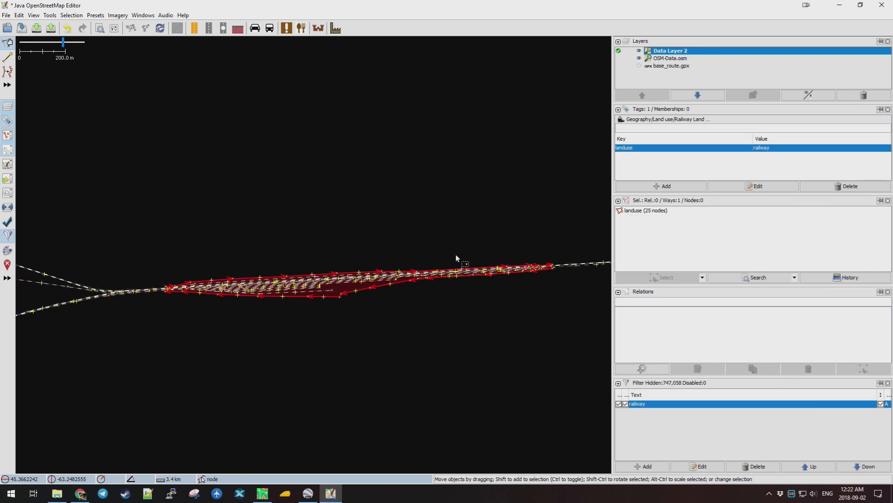
key("Escape")
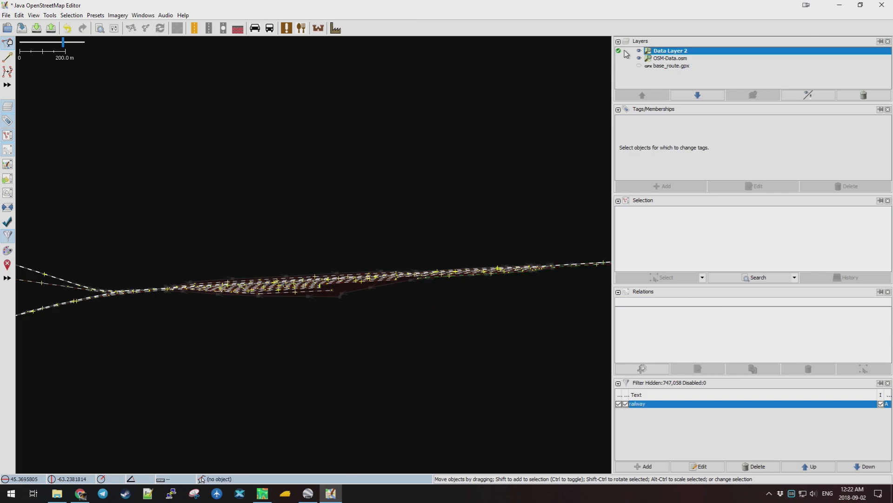
Make OSM-Data.osm active, inspect a rail segment's tags, and follow the line to the branching junction.
left_click(641, 59)
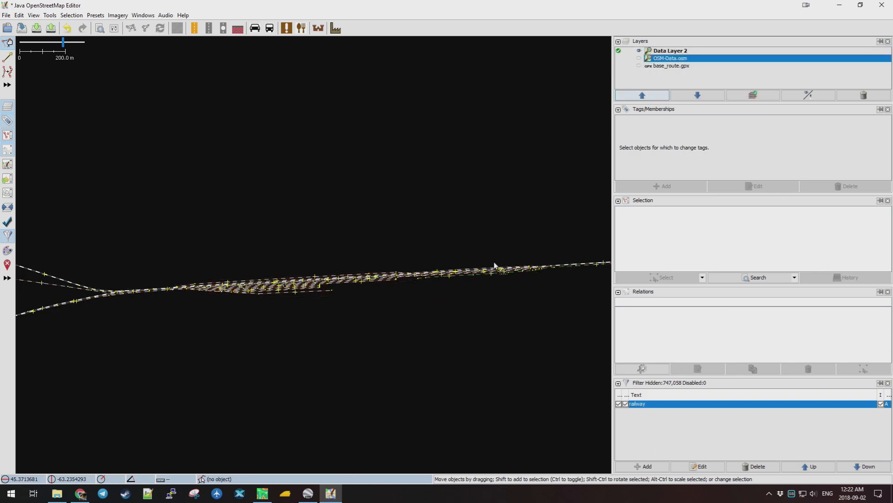
scroll(344, 339, "down", 3)
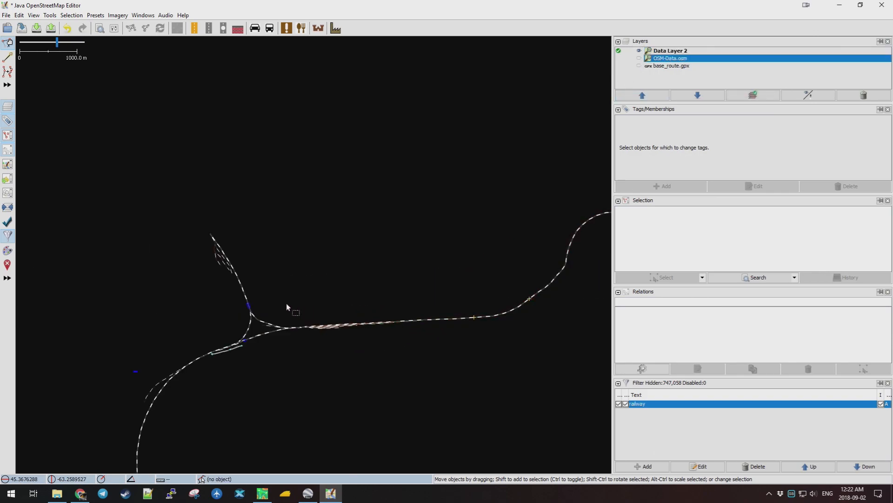
scroll(251, 309, "up", 7)
left_click(269, 280)
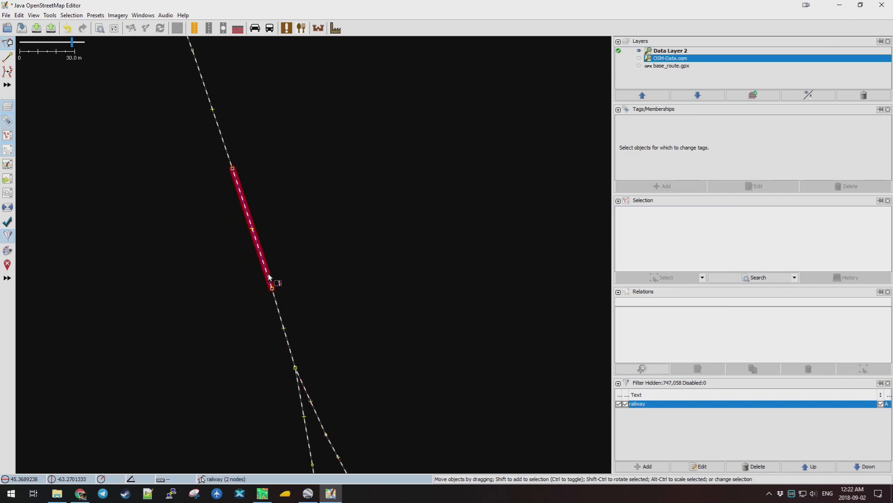
scroll(366, 322, "down", 6)
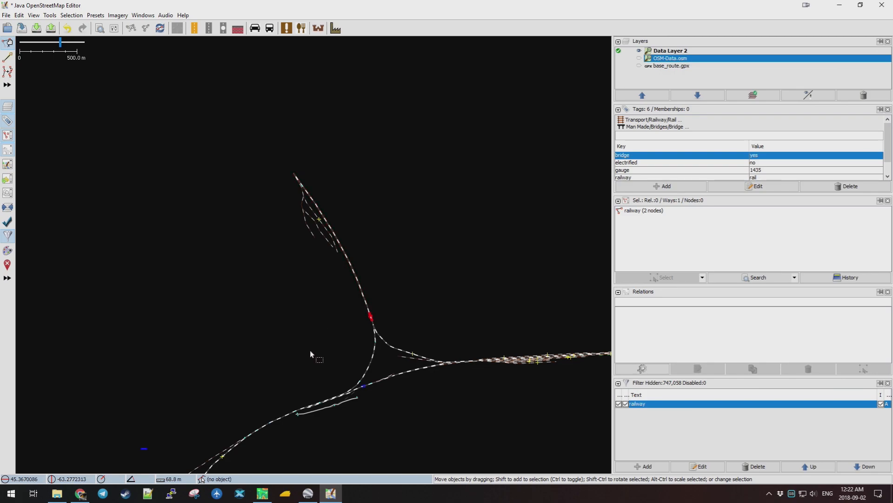
left_click_drag(272, 380, 378, 191)
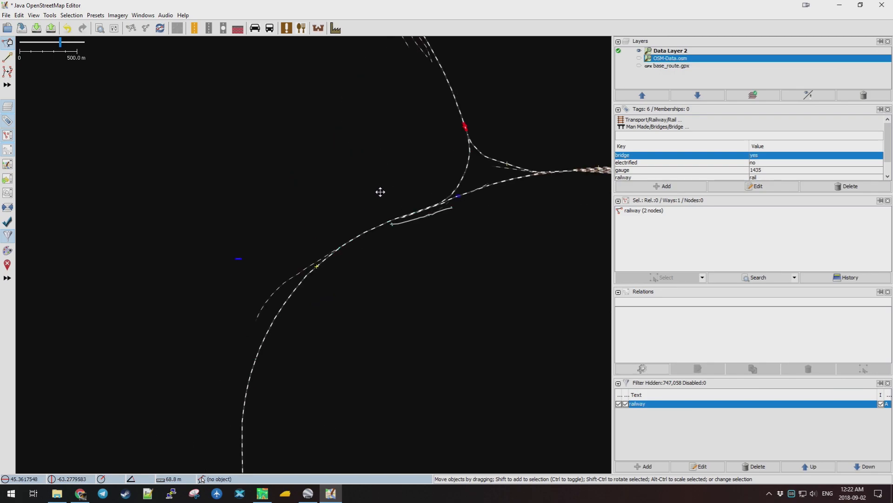
left_click_drag(397, 322, 425, 275)
scroll(445, 186, "down", 5)
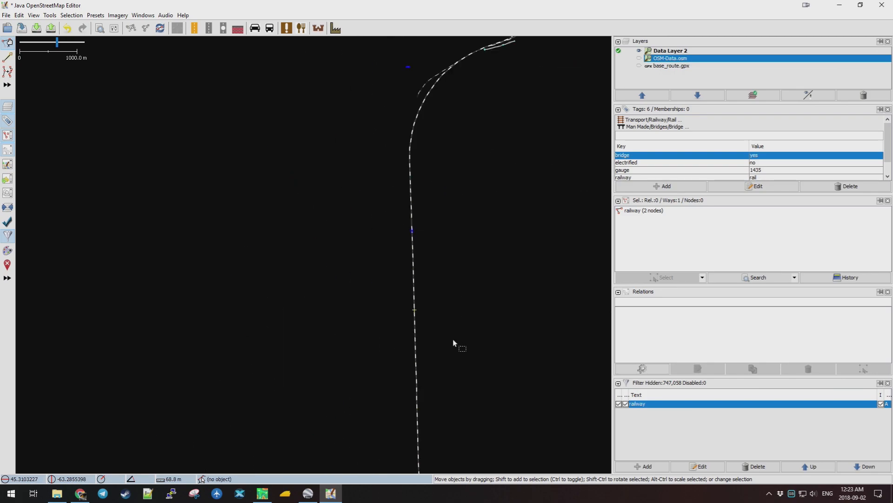
left_click_drag(494, 393, 465, 154)
left_click_drag(446, 386, 489, 174)
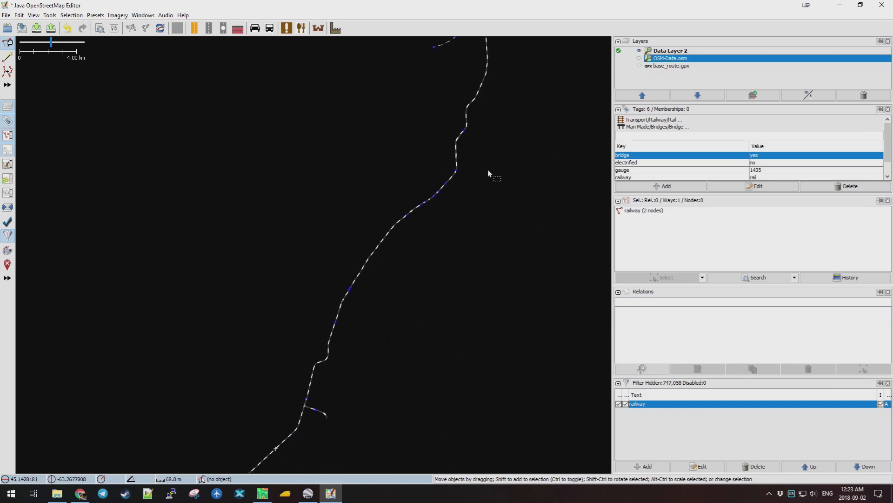
left_click_drag(391, 321, 470, 116)
left_click_drag(345, 361, 423, 231)
left_click_drag(401, 326, 412, 247)
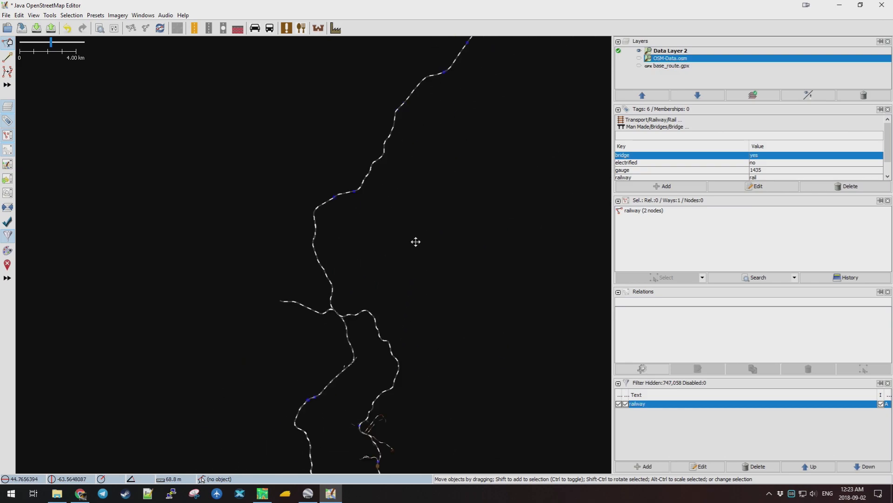
left_click_drag(429, 396, 431, 281)
left_click_drag(468, 371, 466, 313)
left_click_drag(433, 423, 434, 386)
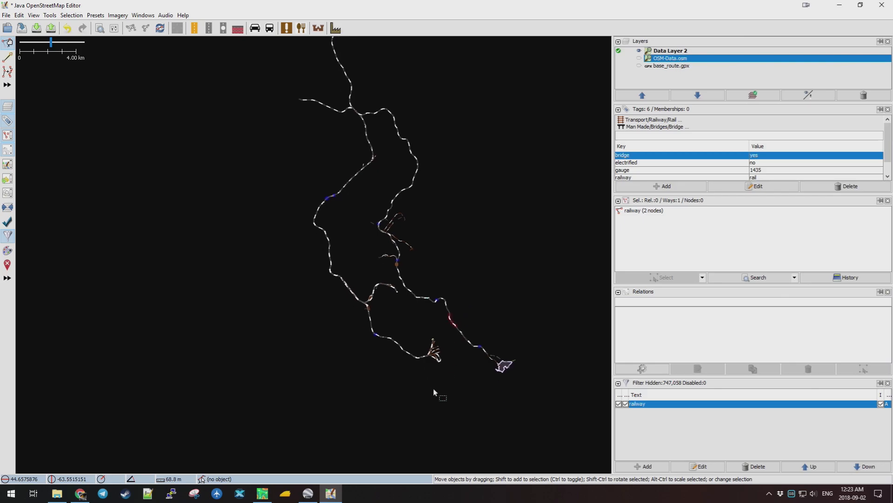
scroll(437, 358, "up", 5)
scroll(497, 174, "up", 4)
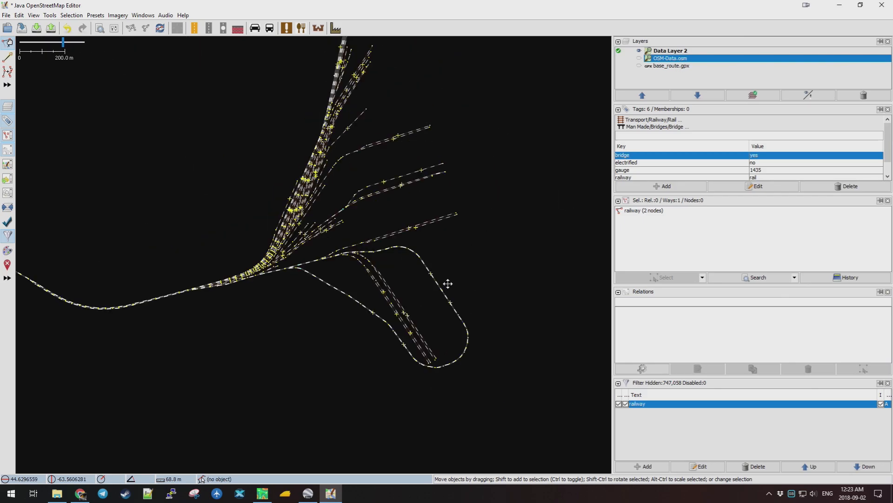
scroll(326, 106, "up", 8)
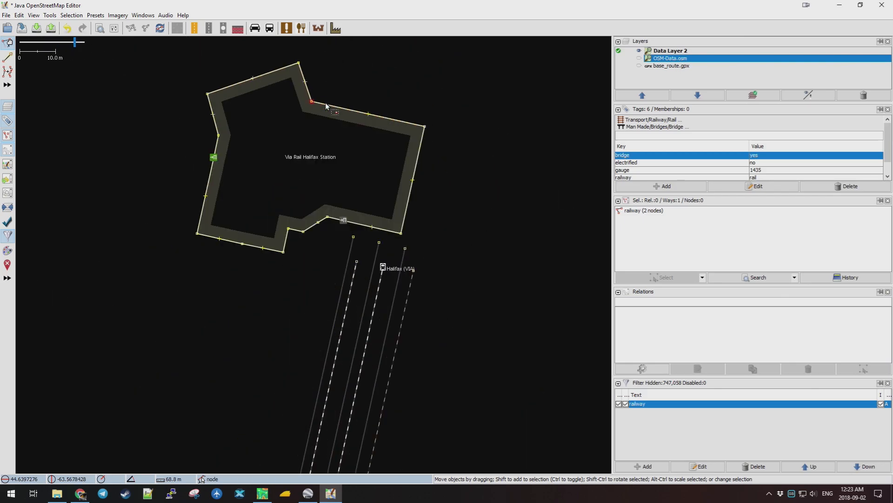
Hide the Via Rail Halifax Station building from the railway view.
left_click(347, 106)
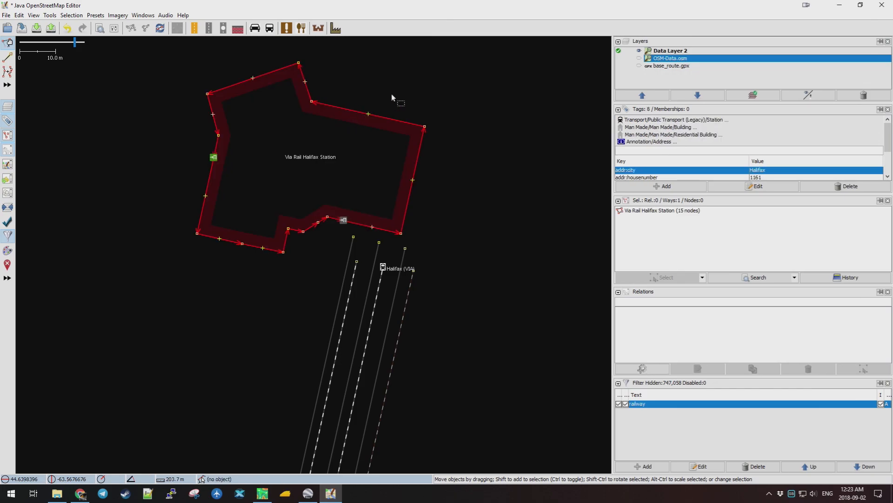
key("Delete")
scroll(400, 201, "down", 2)
scroll(400, 204, "down", 5)
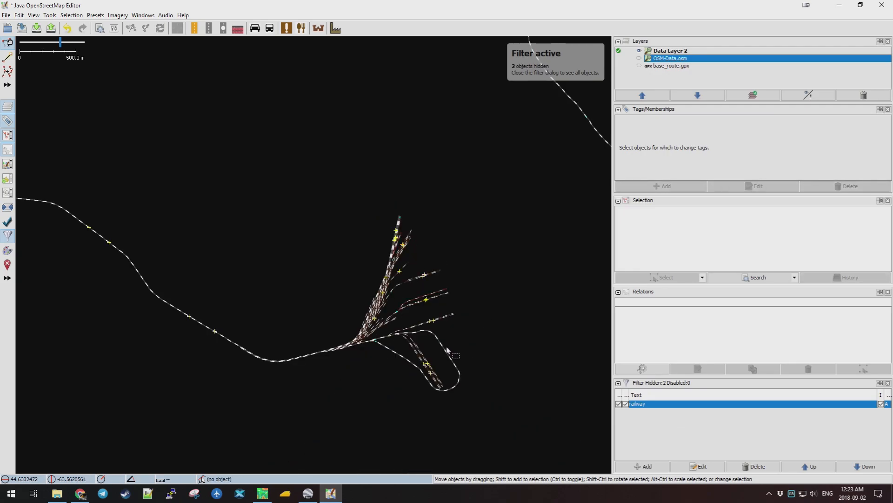
scroll(441, 384, "up", 6)
scroll(408, 256, "down", 4)
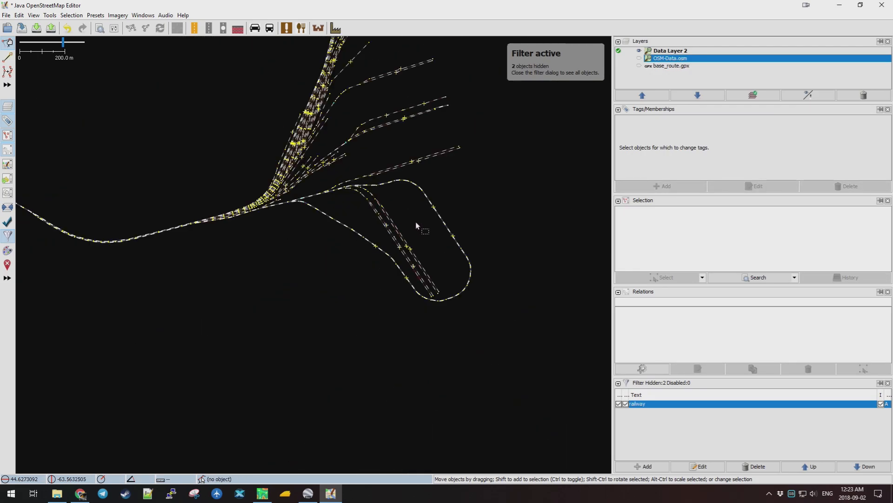
scroll(415, 222, "down", 3)
scroll(139, 205, "down", 2)
scroll(254, 235, "up", 2)
scroll(254, 235, "up", 2)
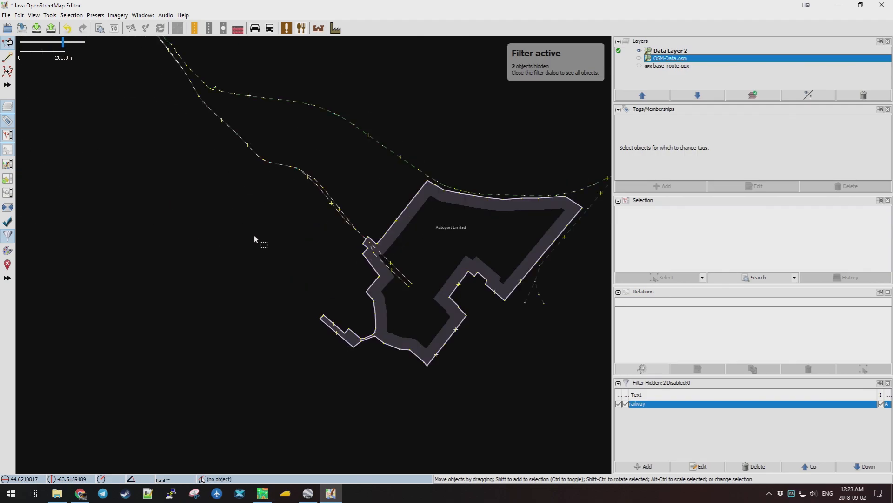
Hide the Autoport Limited area from the railway view.
left_click(441, 354)
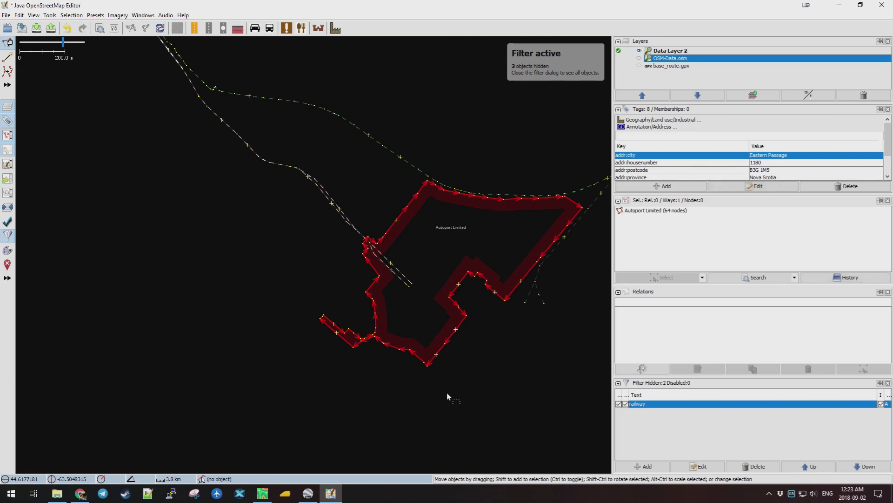
key("Delete")
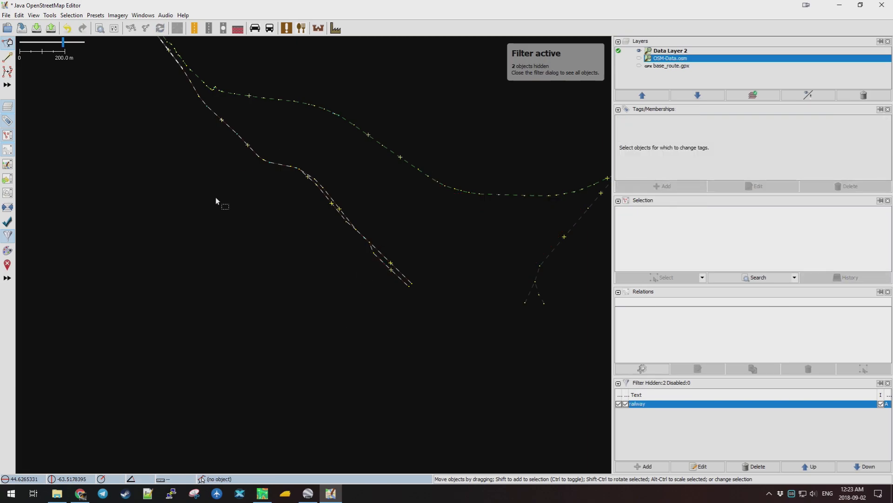
scroll(192, 171, "down", 8)
scroll(341, 213, "up", 6)
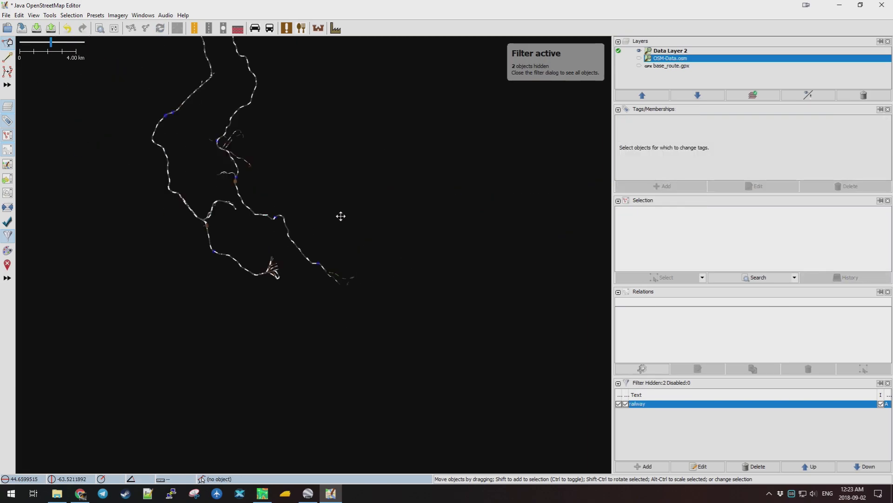
Pan along other route sections, inspecting the abandoned railway footway and the curved abandoned railway.
left_click_drag(353, 275, 270, 152)
scroll(405, 313, "down", 4)
left_click_drag(540, 325, 405, 141)
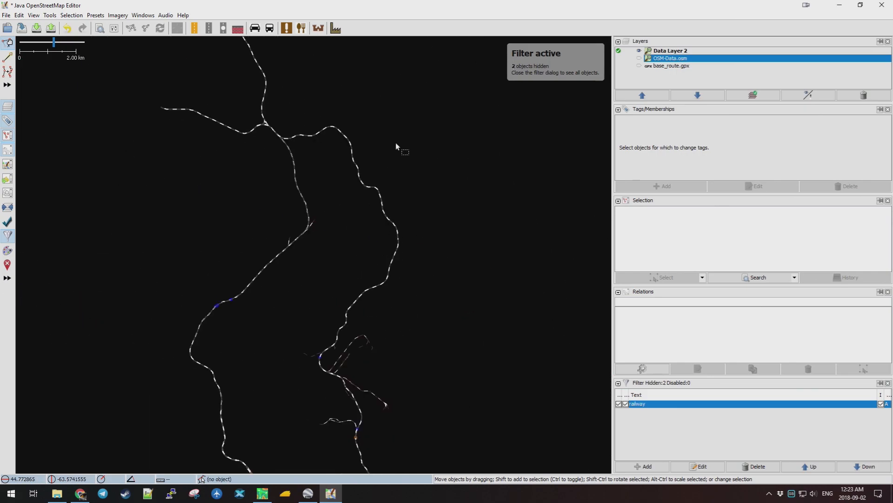
left_click_drag(423, 348, 417, 257)
scroll(295, 283, "up", 6)
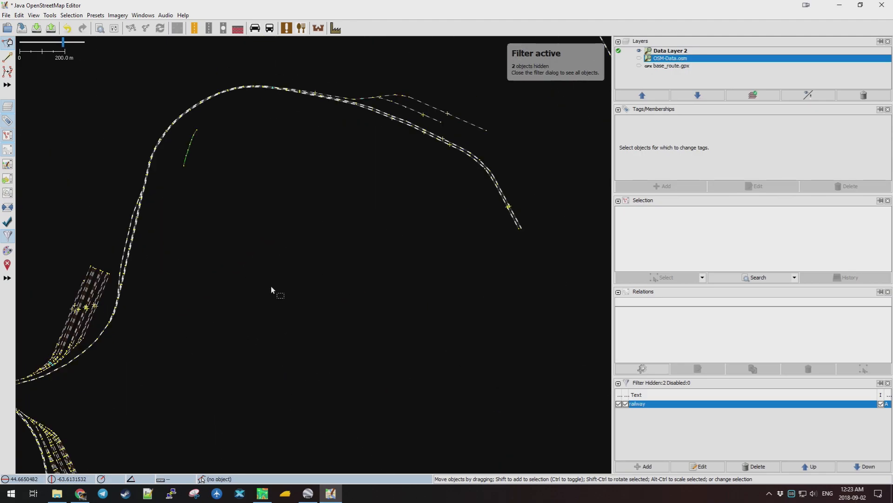
left_click(192, 147)
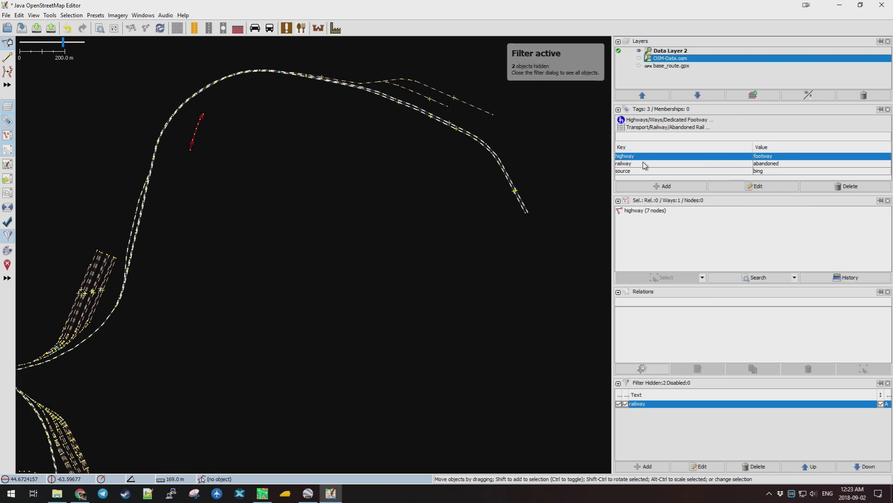
left_click(254, 267)
left_click_drag(208, 323, 349, 217)
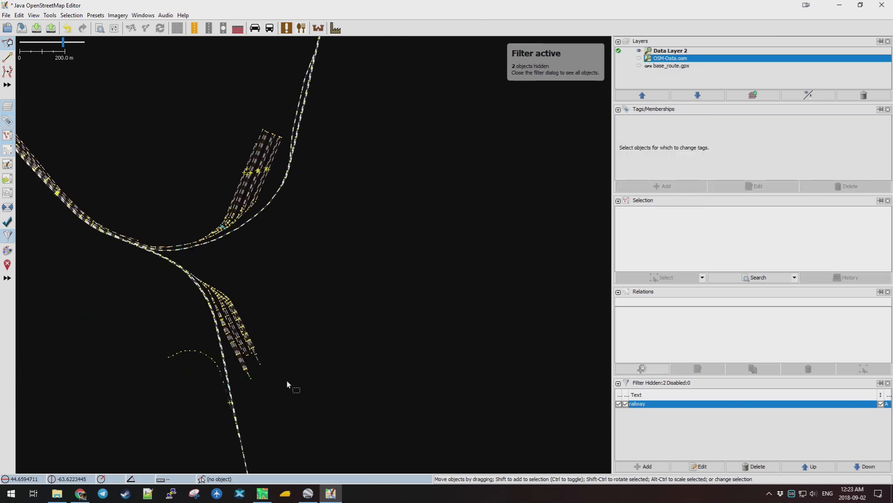
scroll(172, 379, "up", 3)
left_click(317, 289)
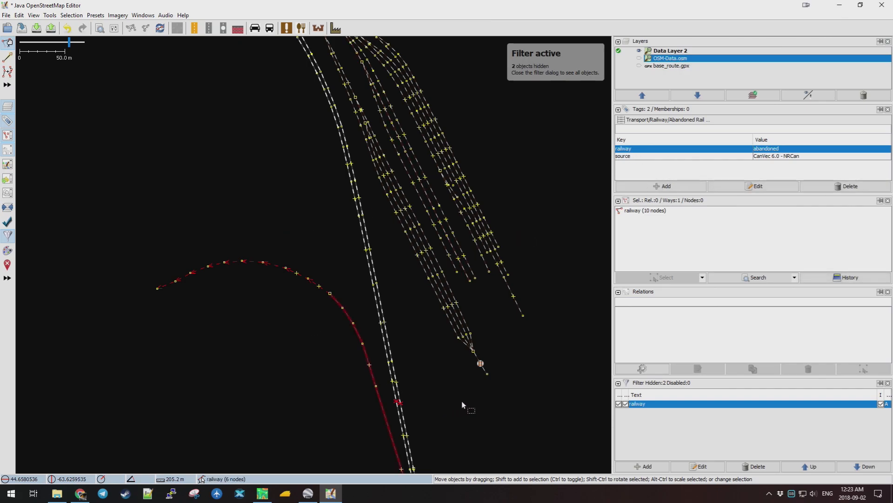
scroll(475, 399, "down", 2)
Bring the whole railway route into view and select Data Layer 2.
left_click_drag(532, 407, 404, 254)
scroll(415, 353, "down", 5)
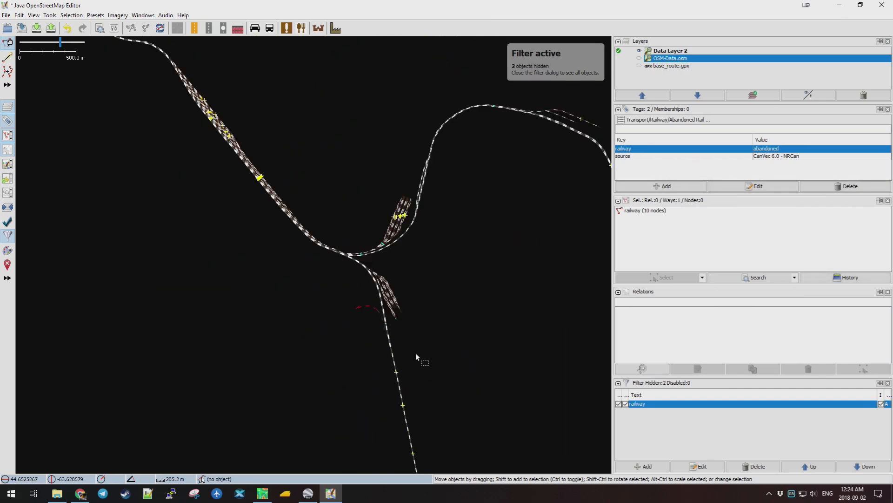
left_click_drag(485, 389, 430, 265)
left_click_drag(500, 336, 419, 154)
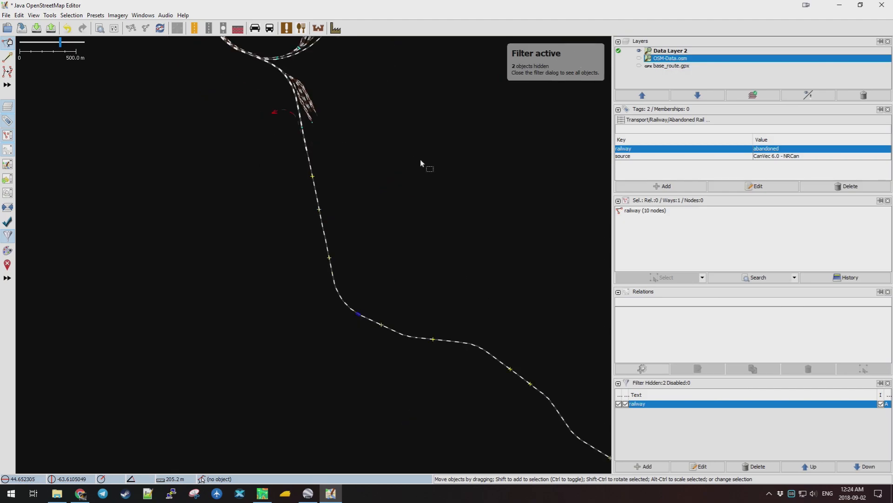
left_click_drag(508, 306, 337, 208)
left_click_drag(511, 242, 303, 220)
scroll(411, 278, "up", 4)
scroll(411, 277, "down", 4)
scroll(340, 186, "down", 6)
left_click_drag(330, 167, 391, 202)
scroll(397, 176, "down", 2)
left_click_drag(432, 150, 375, 259)
scroll(375, 259, "down", 2)
left_click_drag(447, 212, 423, 256)
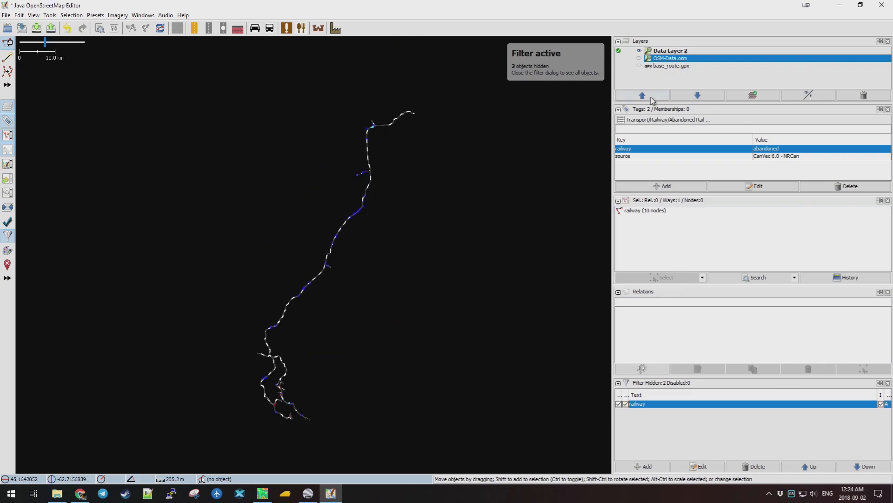
left_click(664, 51)
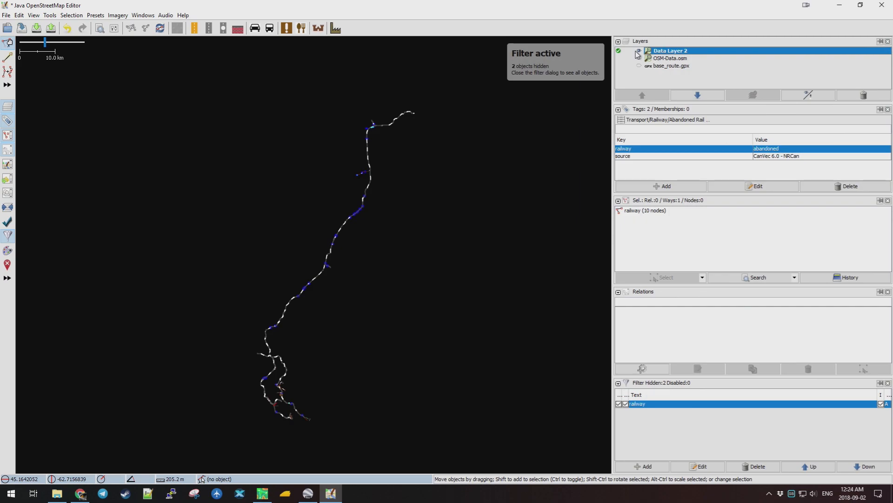
Save Data Layer 2 in GPX format as osm-rails.gpx and confirm the export.
right_click(672, 52)
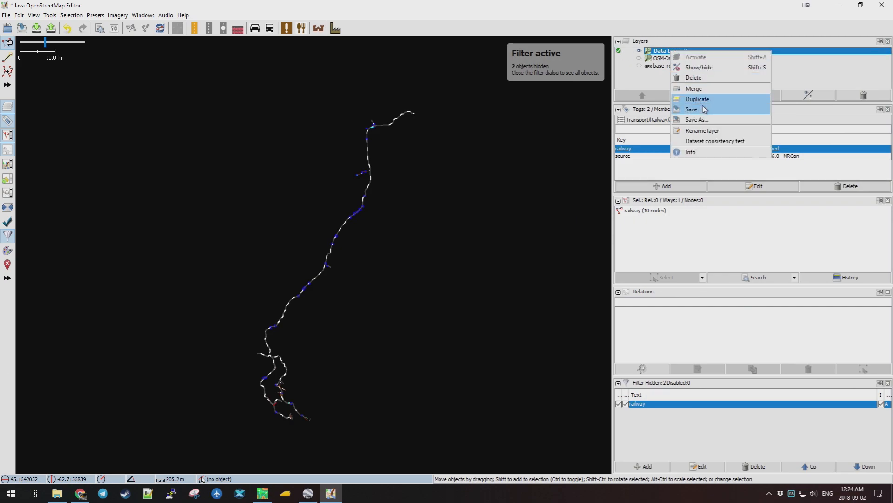
left_click(697, 119)
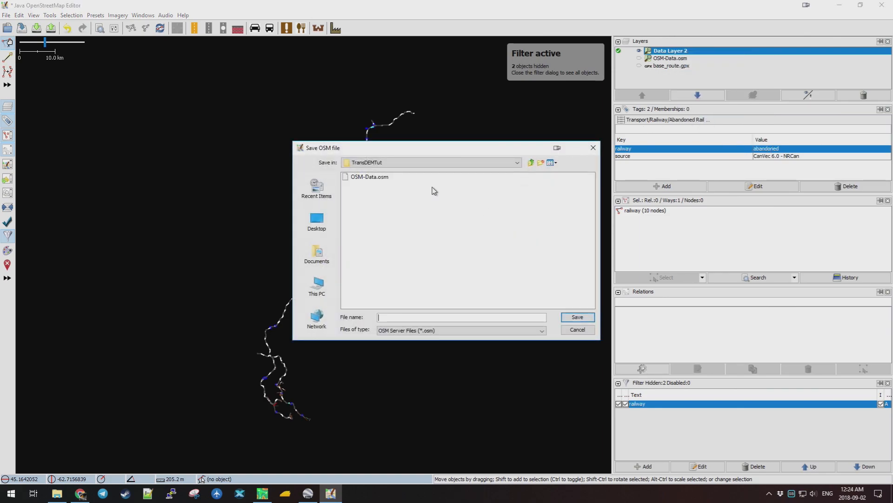
left_click(451, 332)
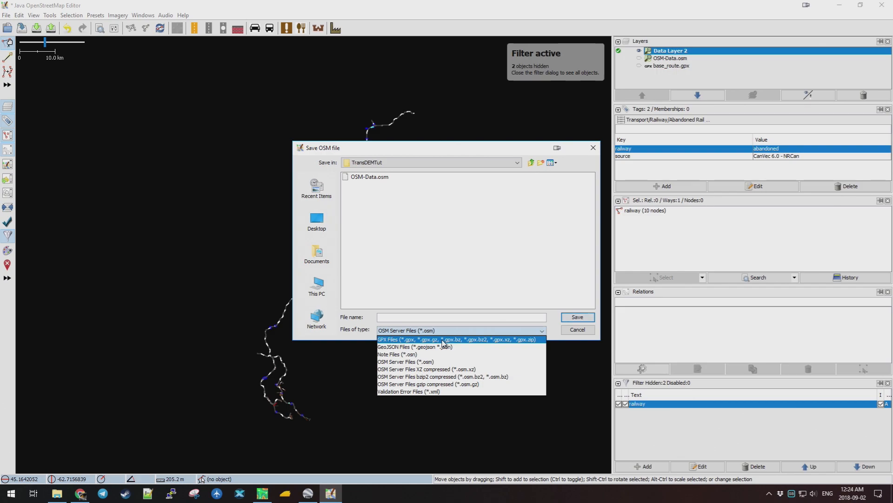
left_click(443, 339)
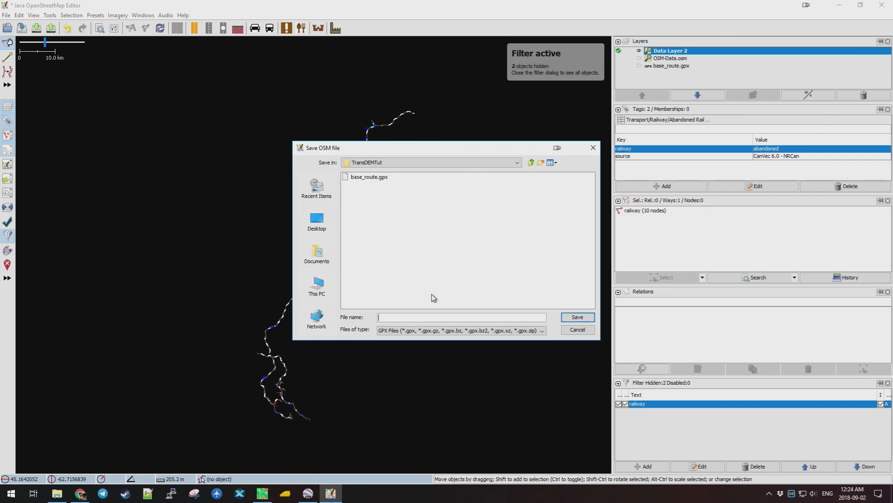
type("ssm")
type("m-rails")
left_click(577, 318)
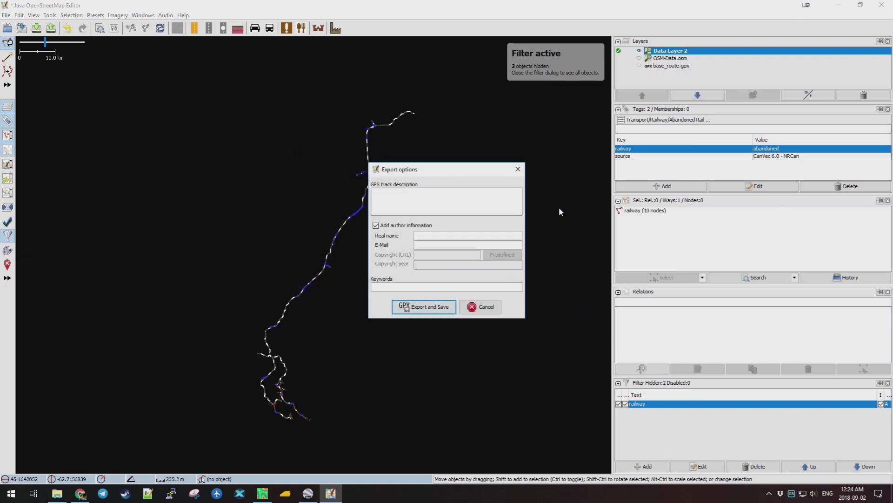
left_click(420, 309)
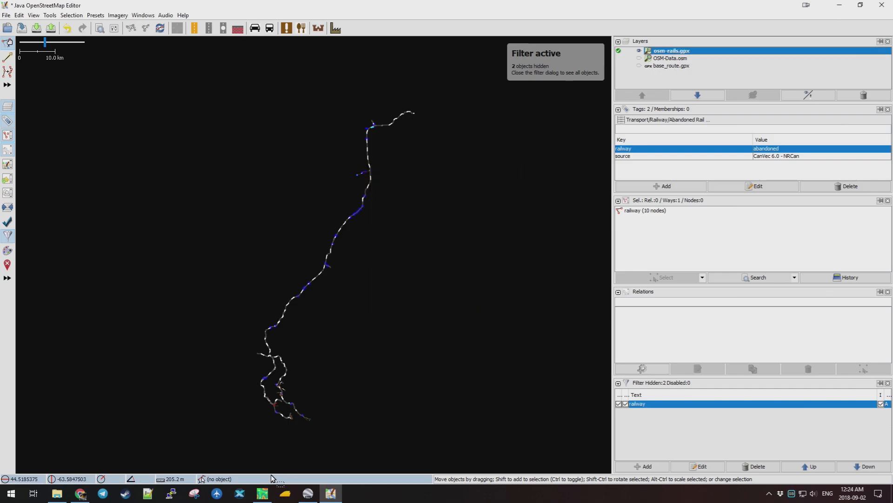
left_click(262, 496)
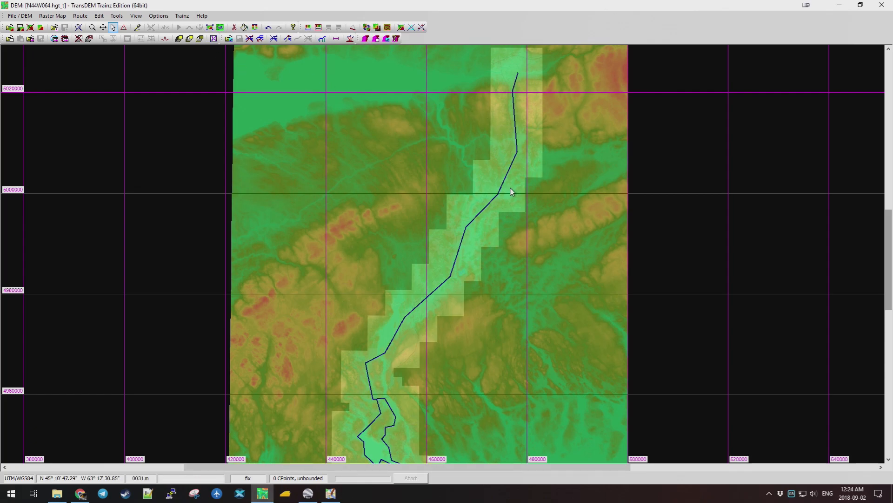
Close the current route and open osm-rails.gpx as a GPS Exchange File route.
left_click(82, 16)
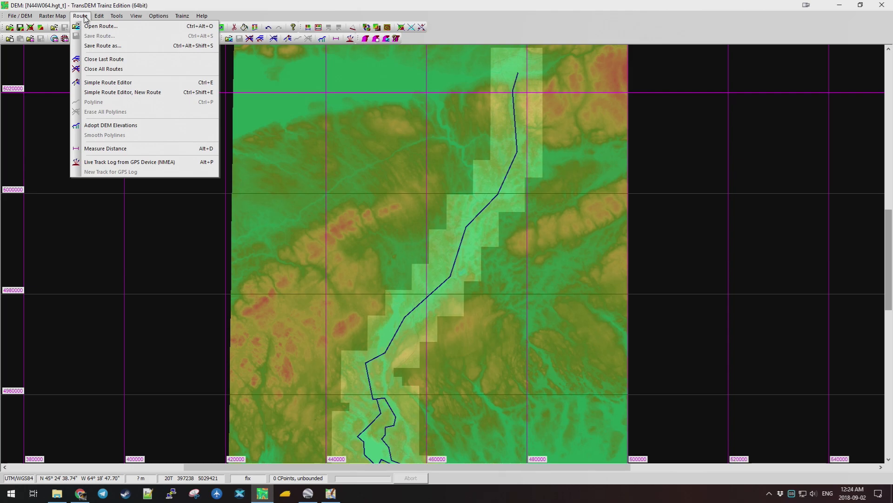
left_click(104, 70)
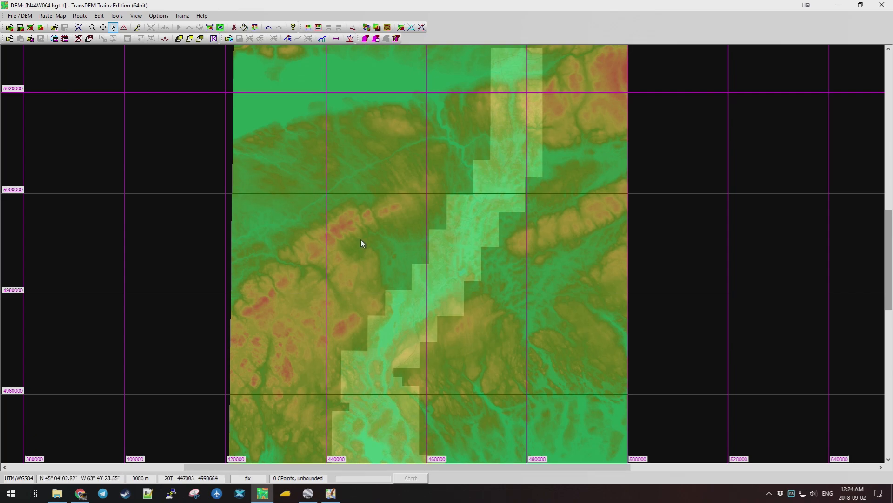
left_click(86, 18)
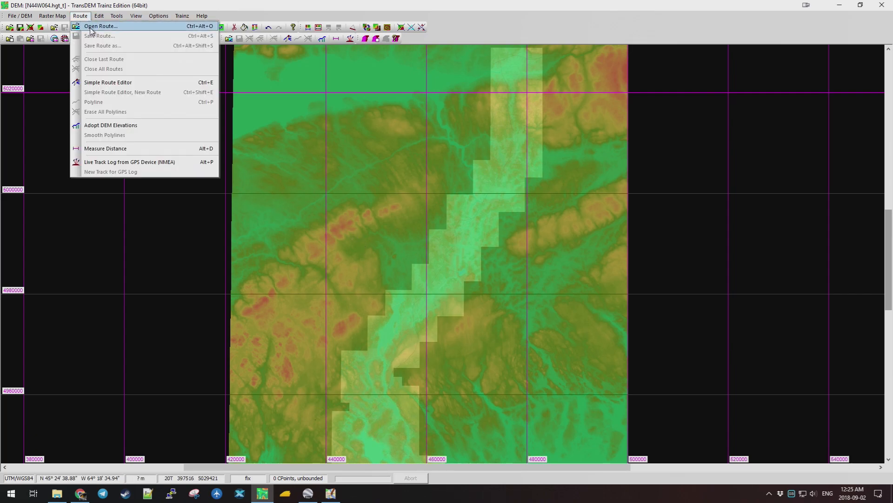
left_click(92, 27)
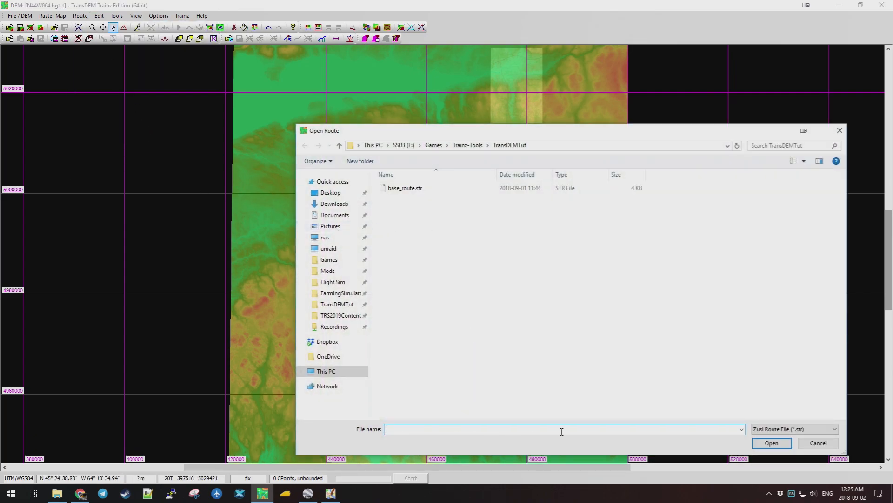
left_click(802, 433)
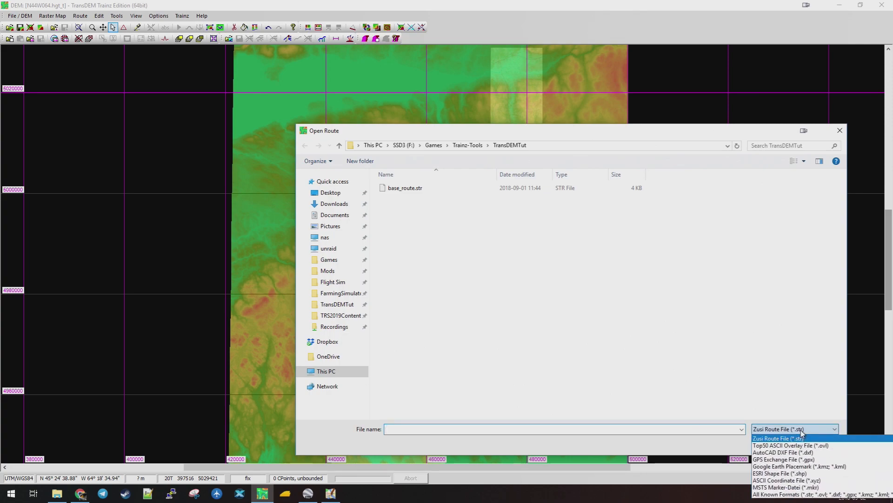
left_click(786, 459)
left_click(409, 198)
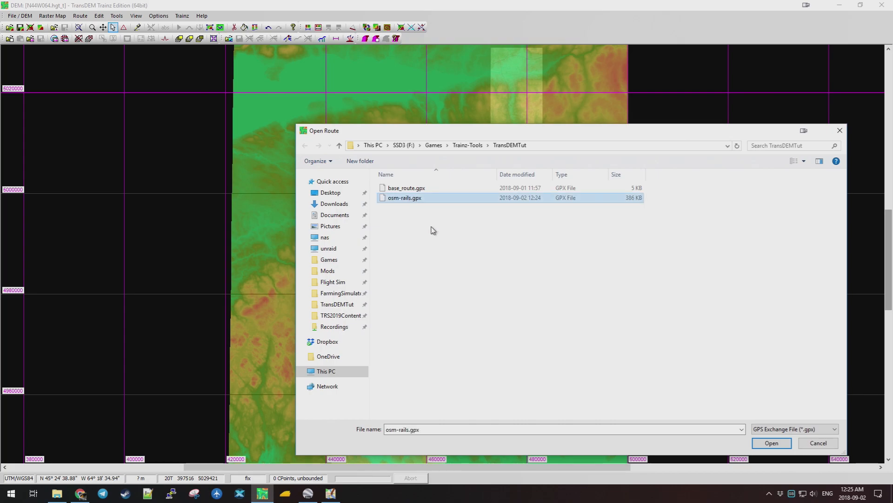
left_click(772, 443)
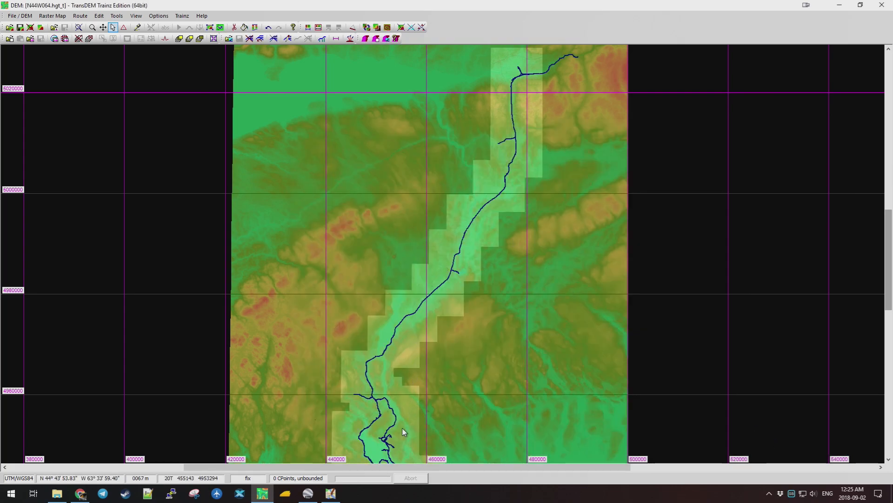
scroll(423, 410, "down", 2)
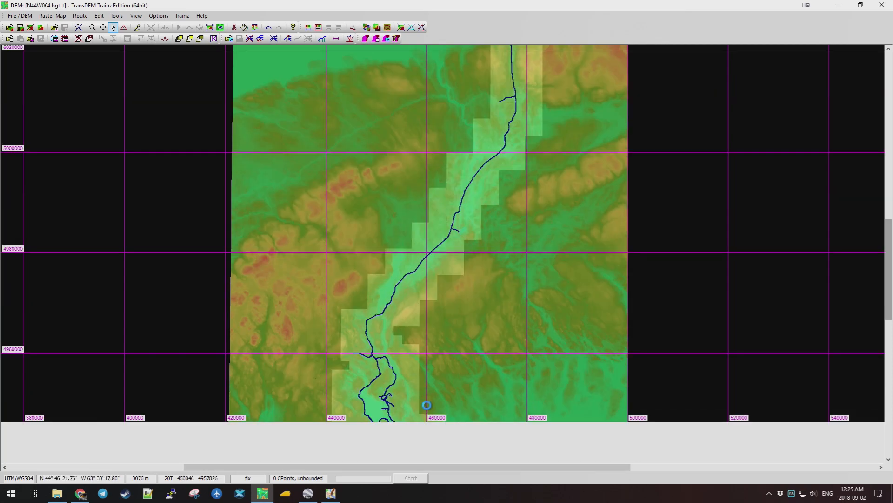
scroll(412, 353, "down", 3)
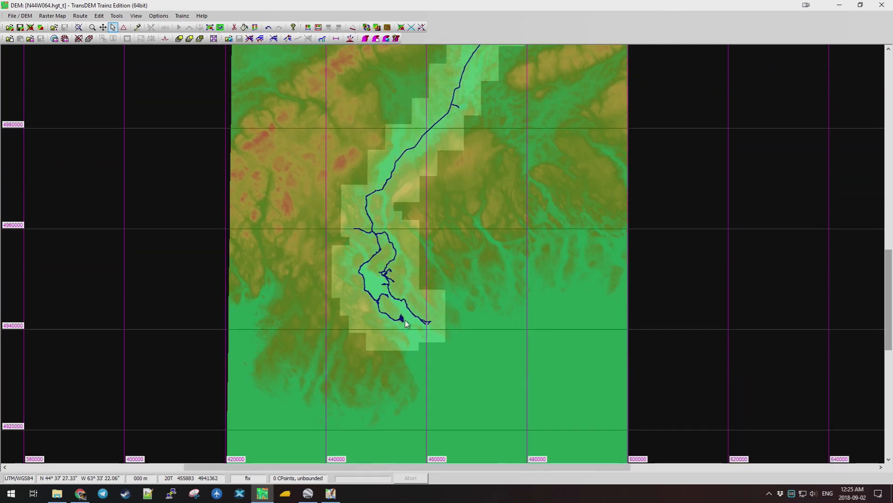
scroll(404, 316, "up", 2)
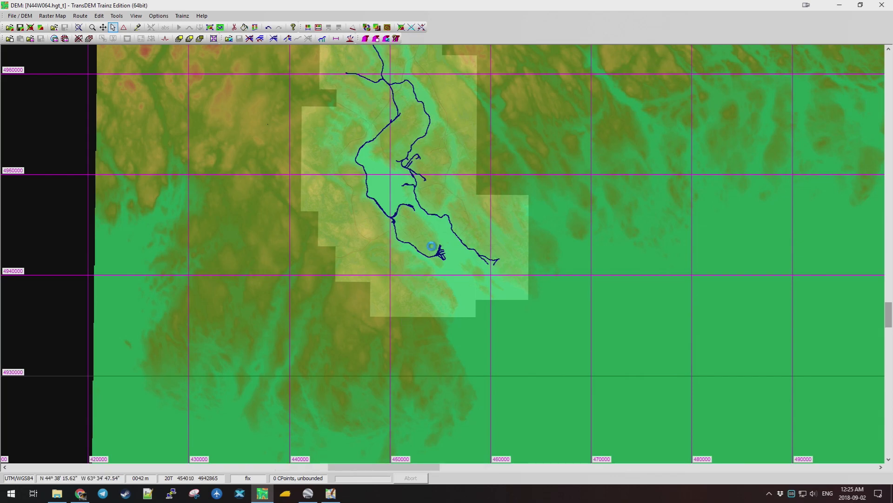
scroll(461, 257, "up", 4)
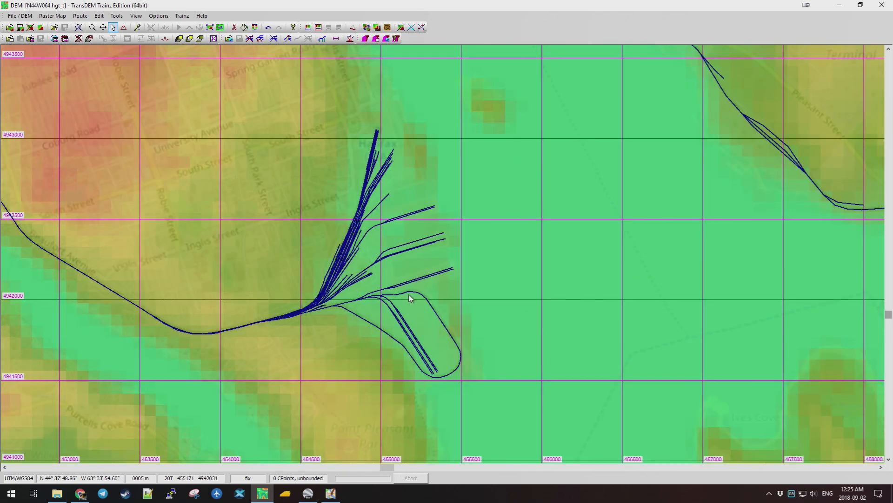
scroll(309, 150, "up", 1)
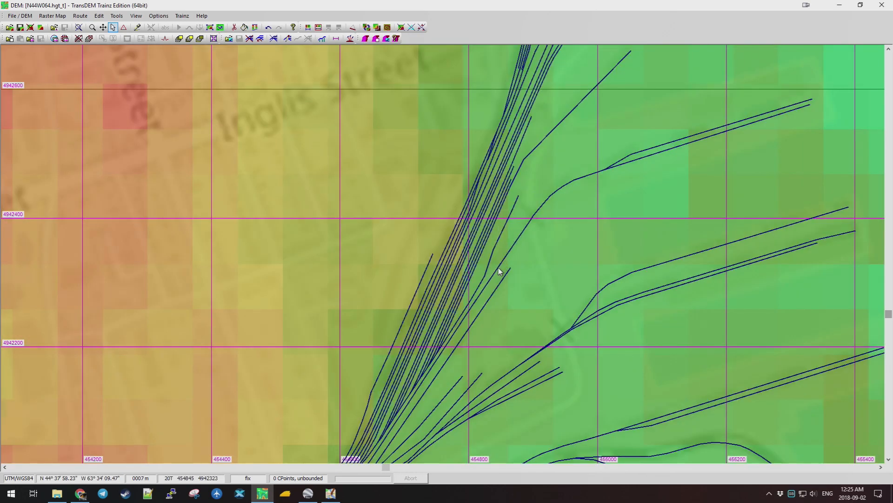
scroll(487, 234, "down", 1)
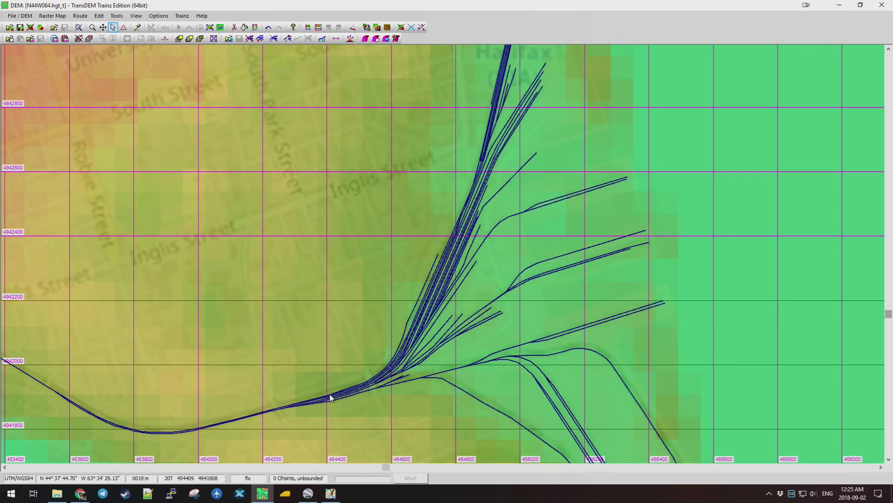
scroll(301, 408, "up", 1)
scroll(453, 248, "up", 1)
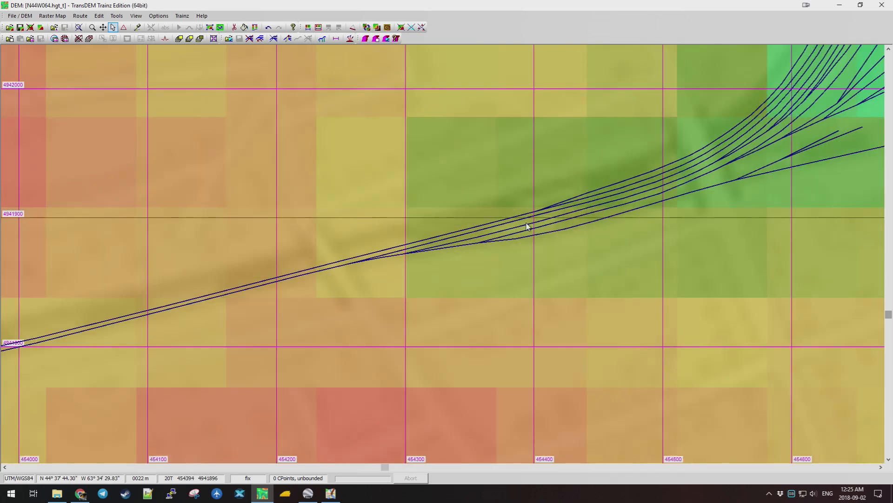
scroll(528, 226, "up", 1)
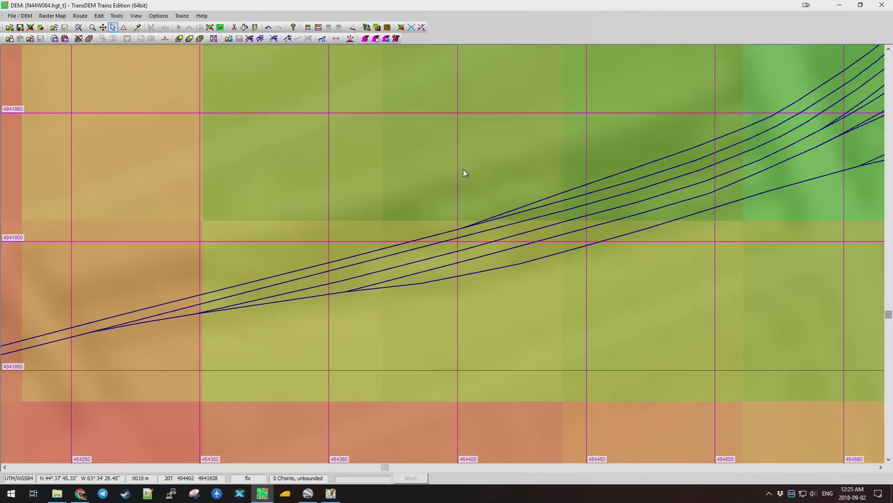
scroll(464, 173, "down", 3)
scroll(464, 172, "down", 1)
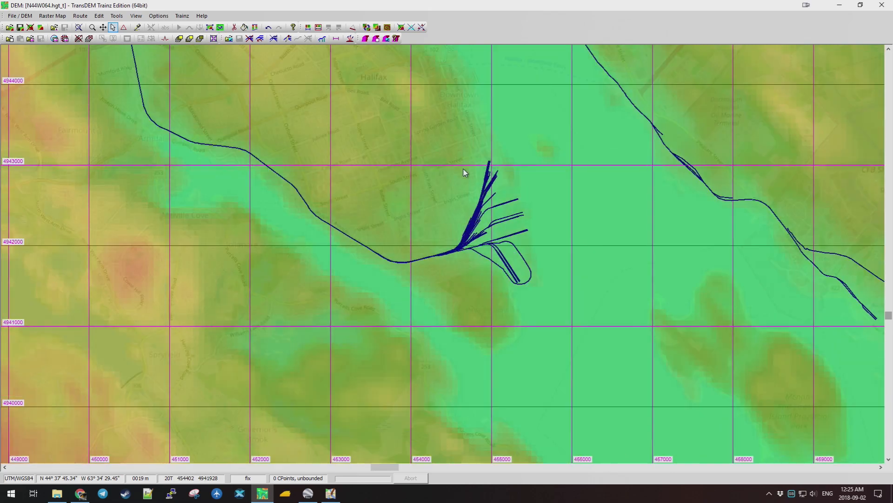
scroll(403, 148, "down", 1)
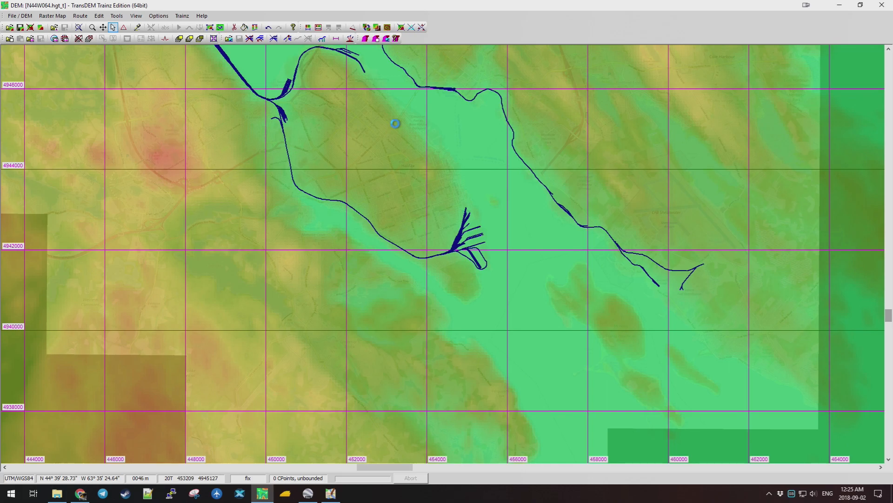
scroll(396, 125, "down", 2)
right_click(467, 113)
left_click(484, 141)
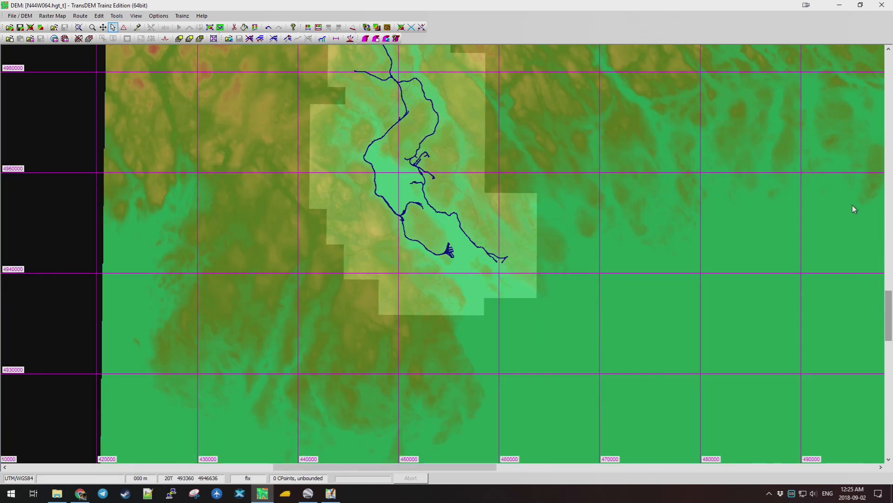
left_click(889, 307)
left_click_drag(889, 307, 890, 284)
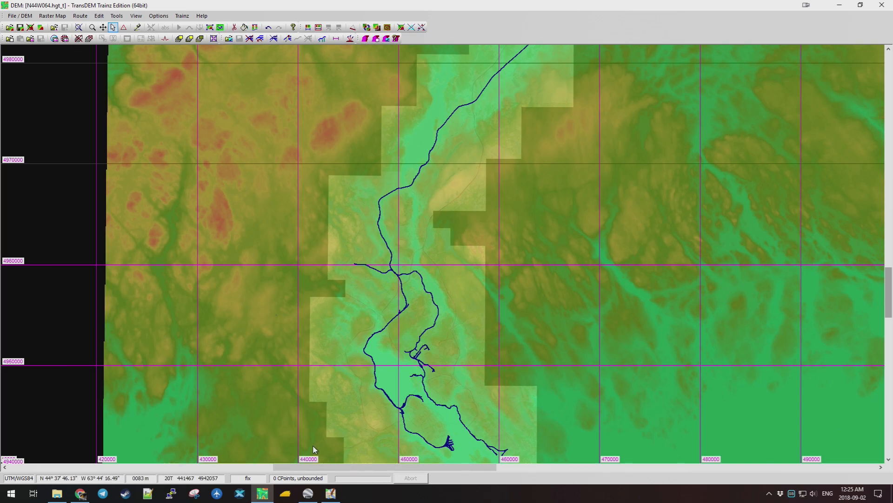
mouse_move(335, 498)
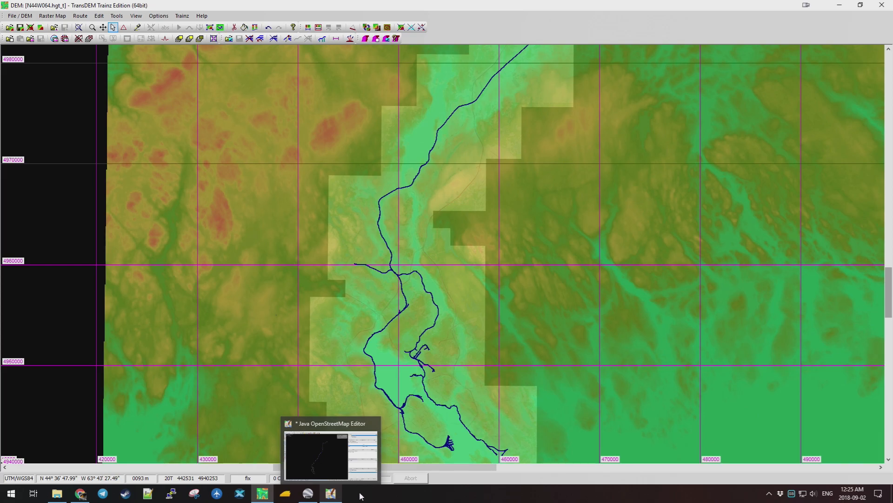
Back in JOSM, add a new filter for 'highway primary'.
mouse_move(885, 288)
left_mouse_down()
mouse_move(890, 275)
mouse_move(890, 295)
left_mouse_up()
left_click(331, 494)
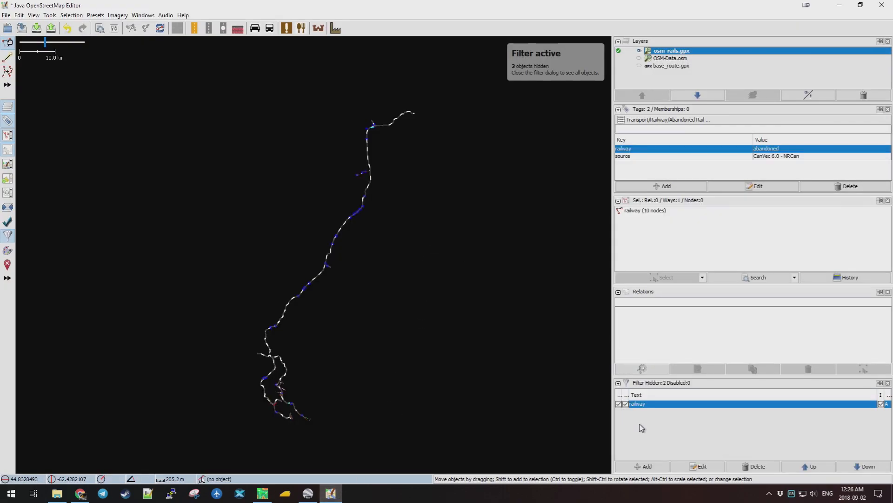
left_click(659, 467)
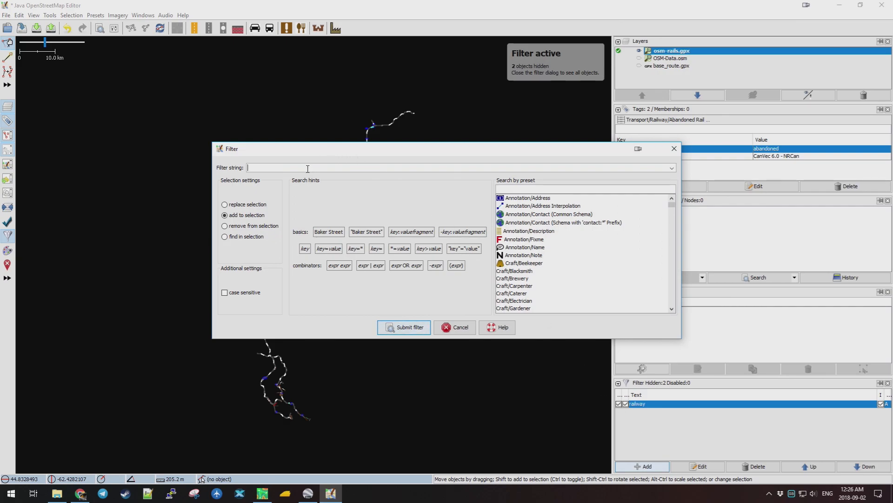
type("highway")
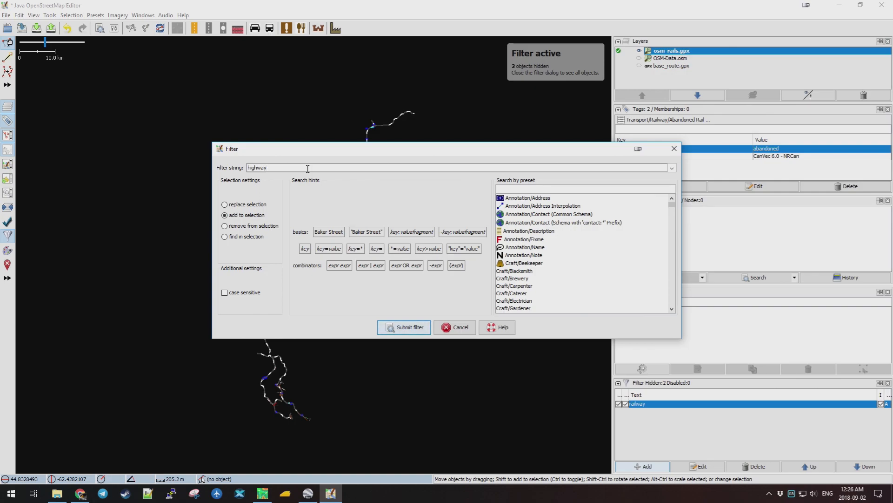
type(" primary")
left_click(399, 327)
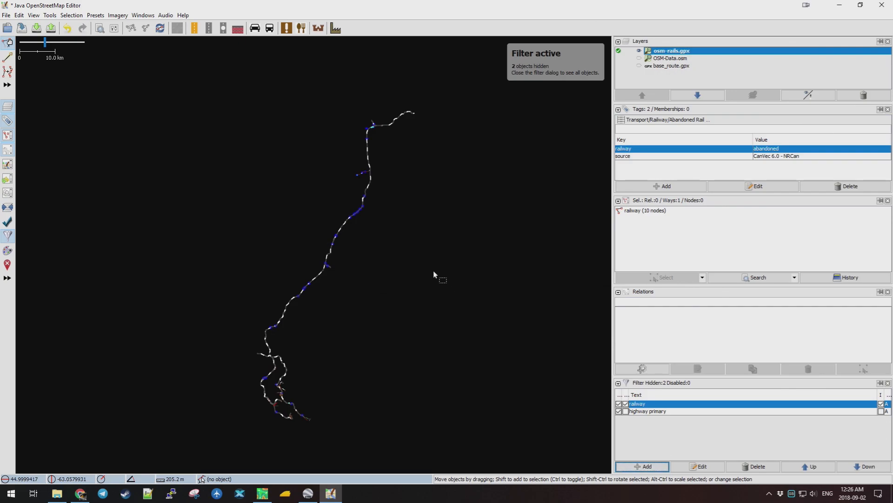
Invert highway primary, move the railway filter below it and switch railway off.
left_click(619, 404)
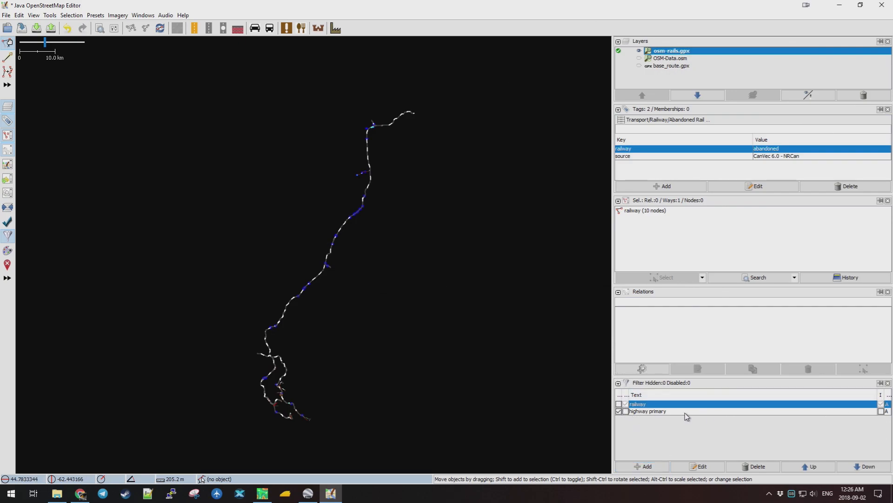
left_click(626, 411)
left_click(880, 411)
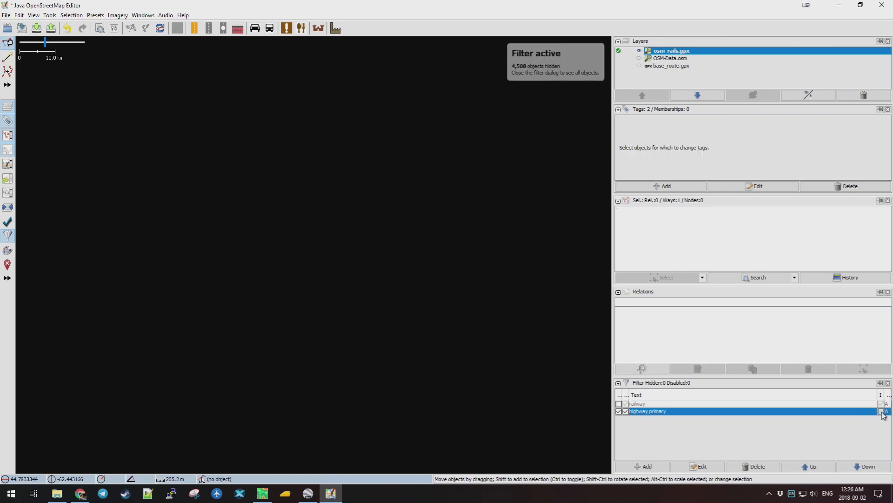
left_click(646, 404)
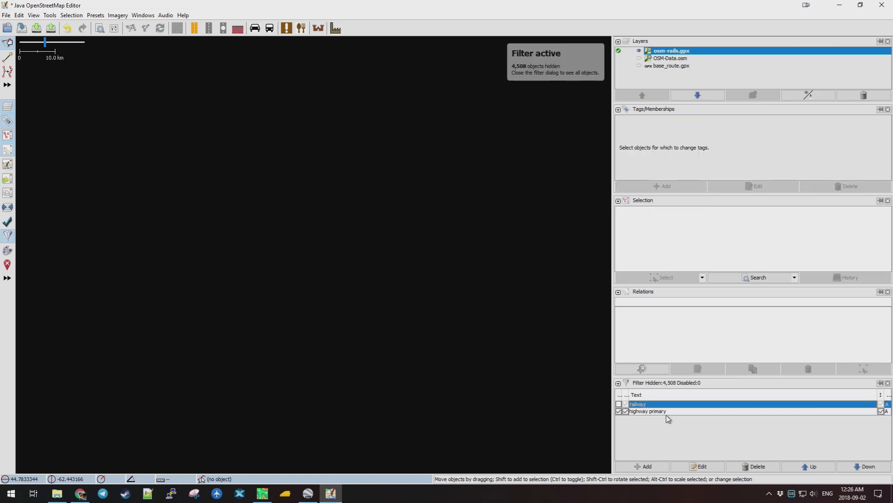
left_click(864, 465)
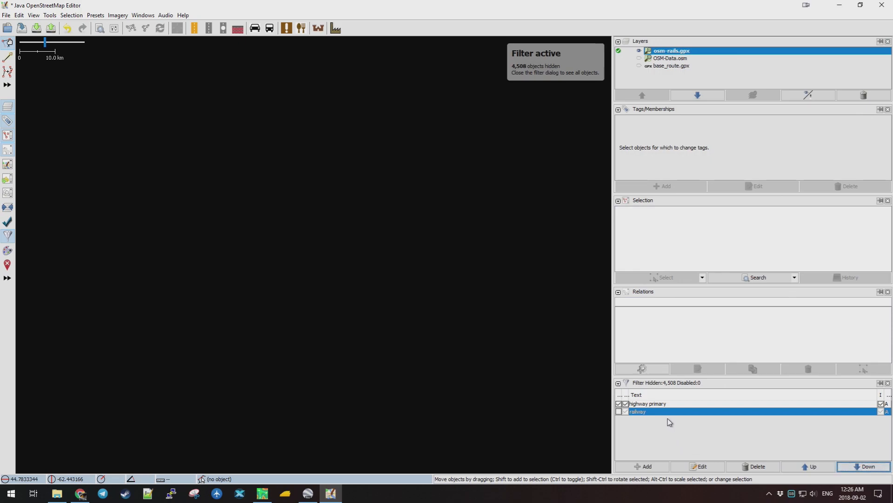
left_click(661, 404)
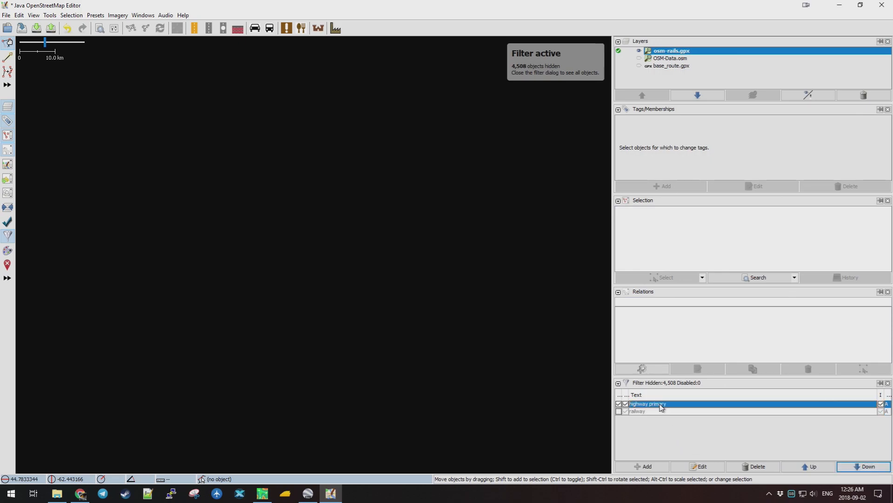
left_click(618, 411)
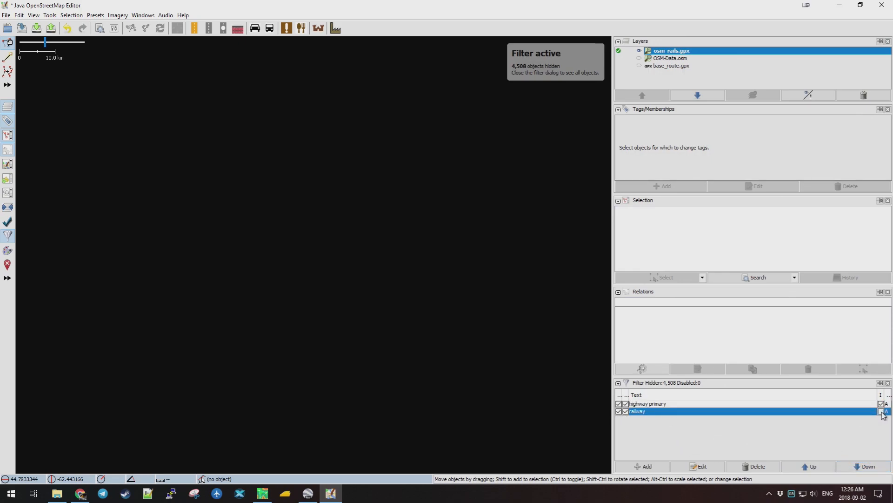
left_click(622, 412)
left_click(669, 59)
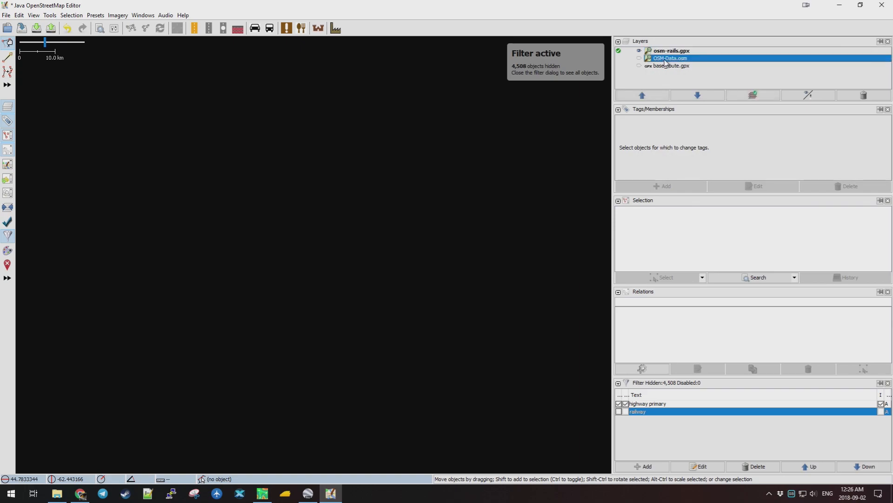
Make OSM-Data.osm the active layer, clear the selection and recentre the roads.
left_click(619, 58)
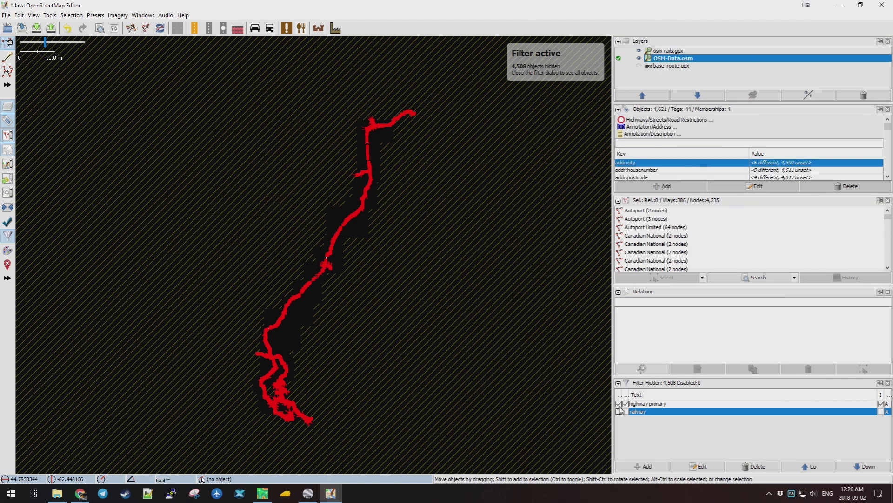
left_click(278, 393)
scroll(278, 392, "up", 4)
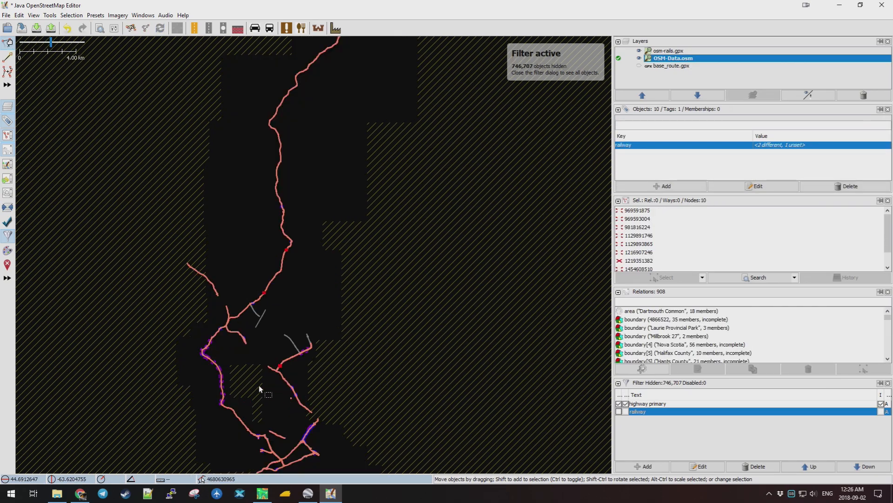
scroll(259, 387, "up", 5)
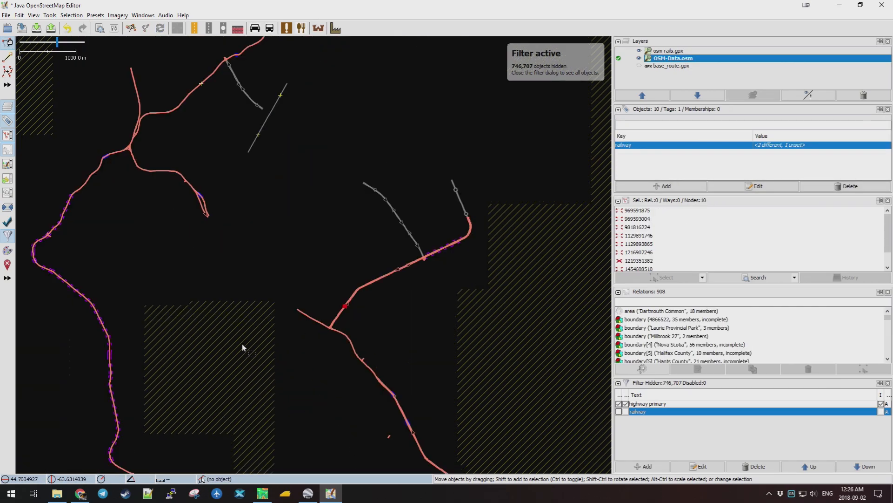
scroll(240, 226, "down", 2)
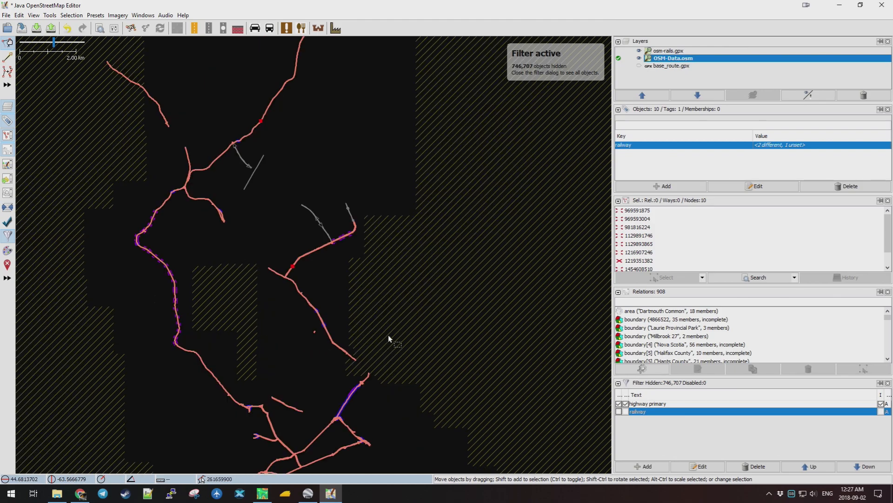
left_click_drag(463, 209, 458, 247)
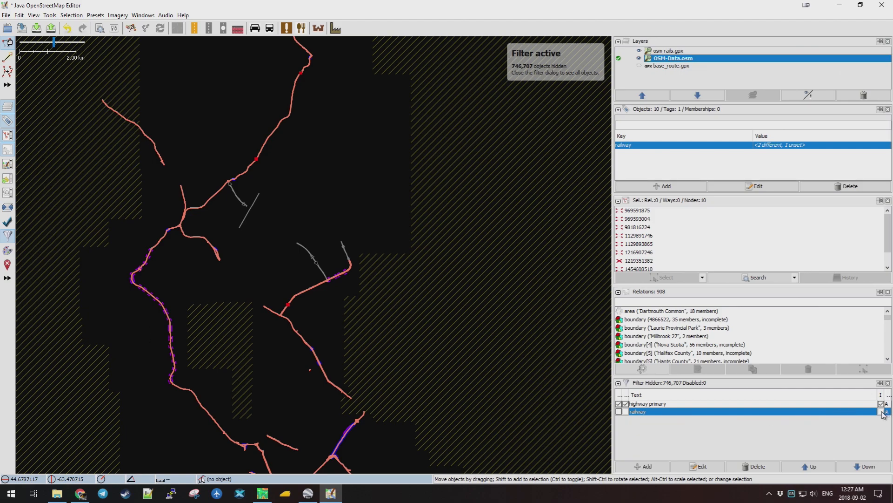
Toggle the railway and highway primary filter options until only primary roads remain visible.
left_click(620, 412)
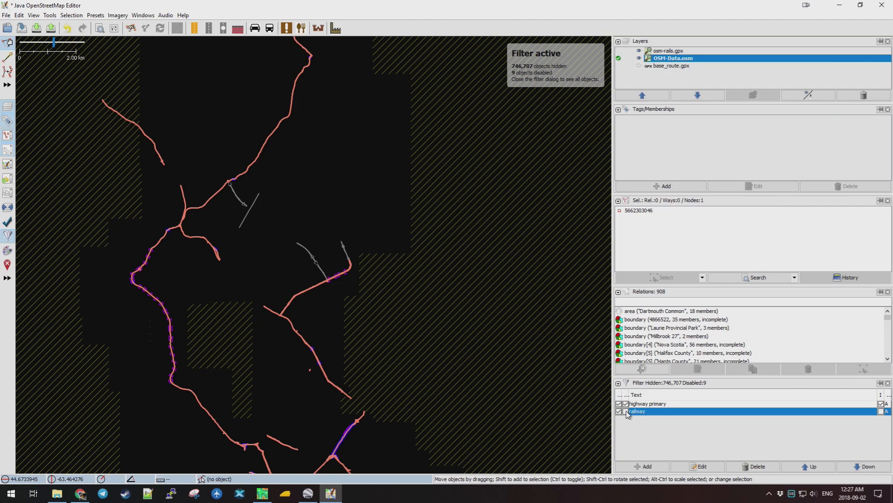
left_click(627, 412)
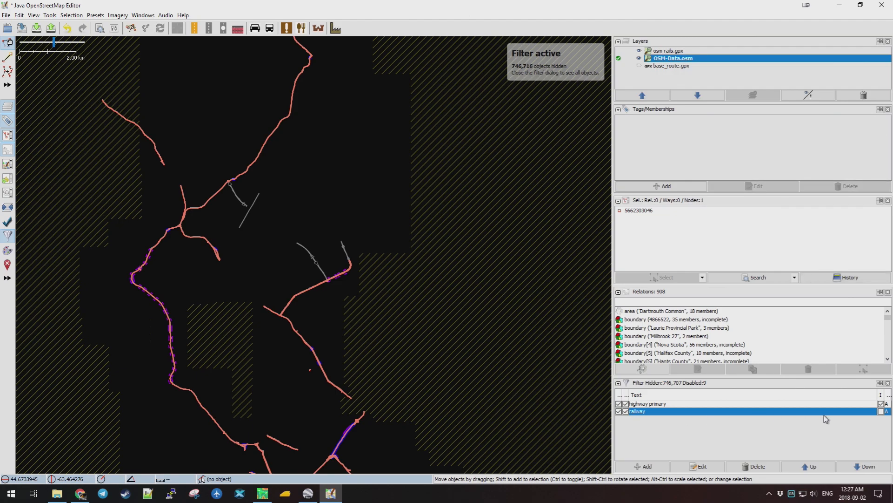
left_click(882, 413)
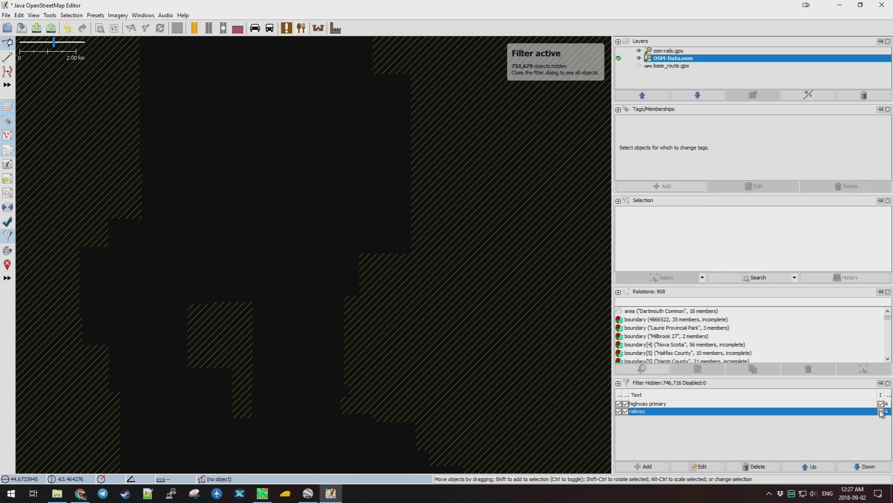
left_click(881, 411)
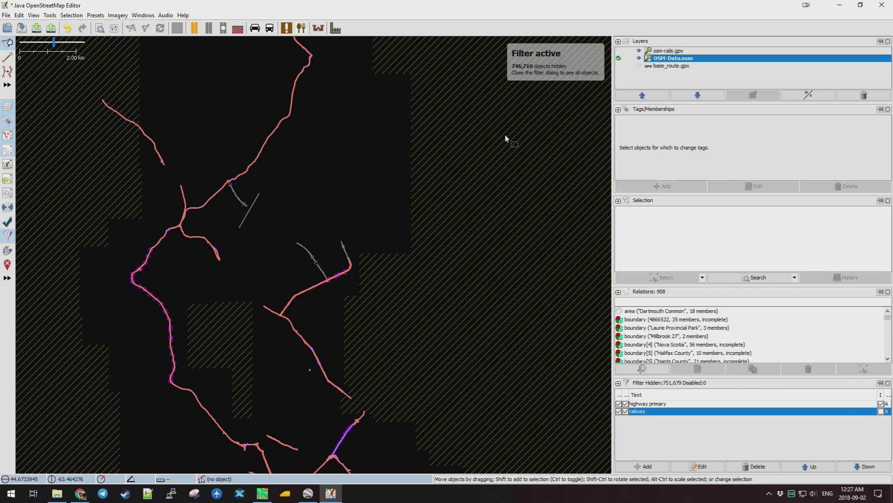
left_click(881, 404)
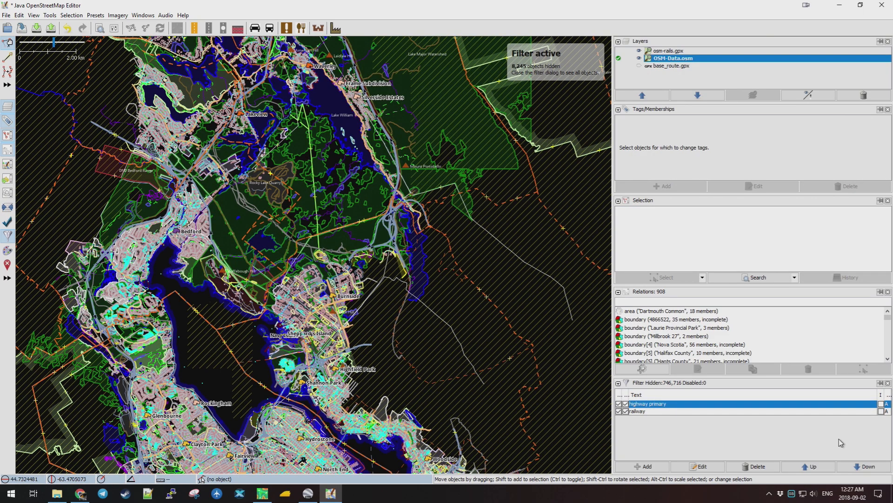
left_click(881, 404)
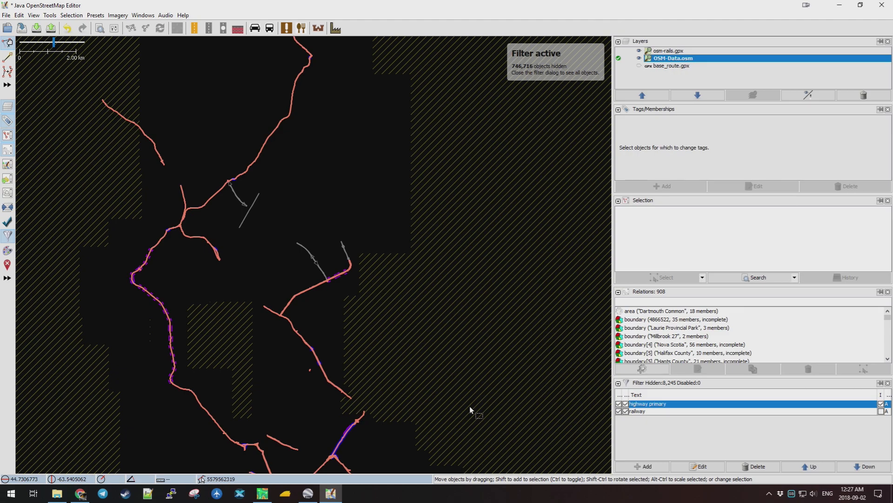
scroll(440, 368, "down", 3)
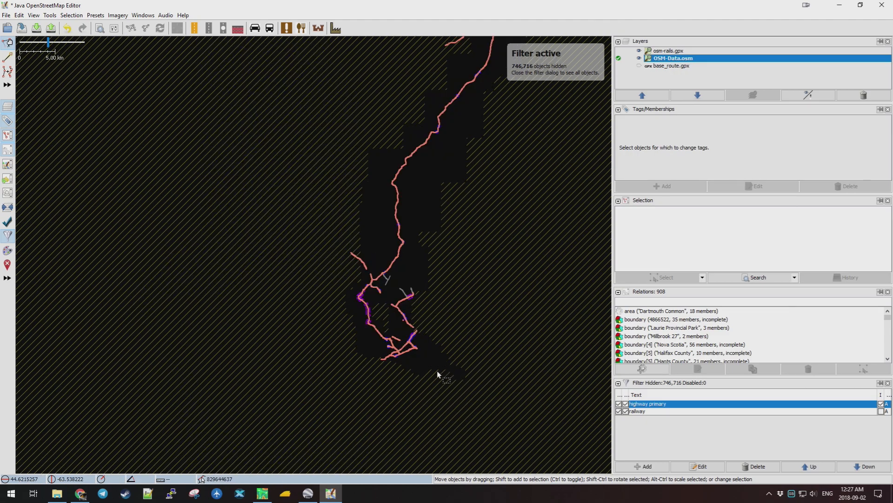
scroll(437, 371, "up", 3)
scroll(355, 306, "up", 2)
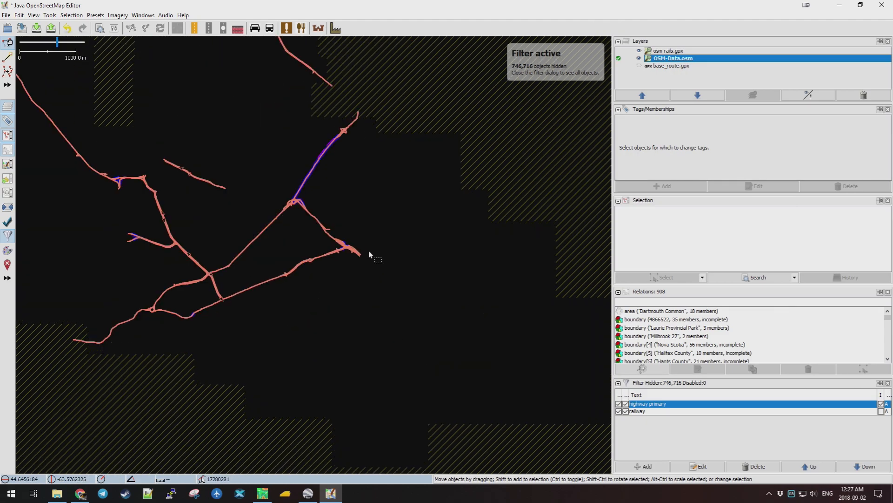
Read the tags of Barrington Street and two Highway 2 segments near Enfield.
left_click(307, 214)
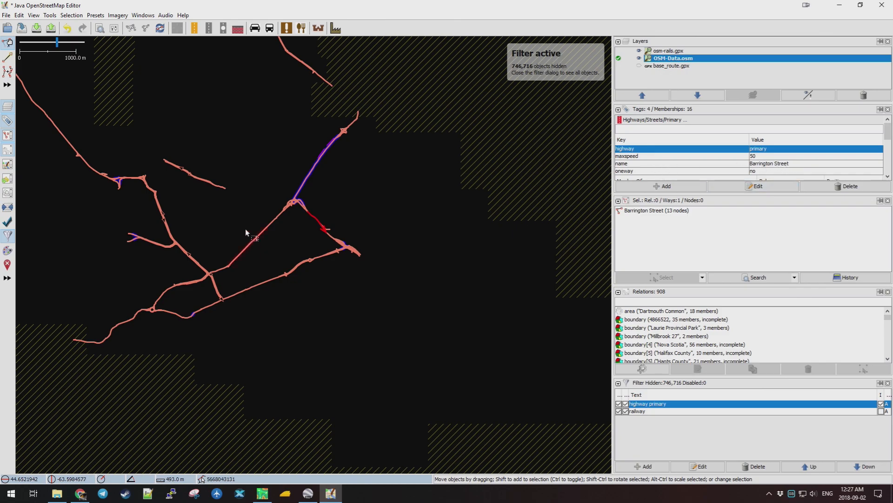
scroll(219, 100, "down", 3)
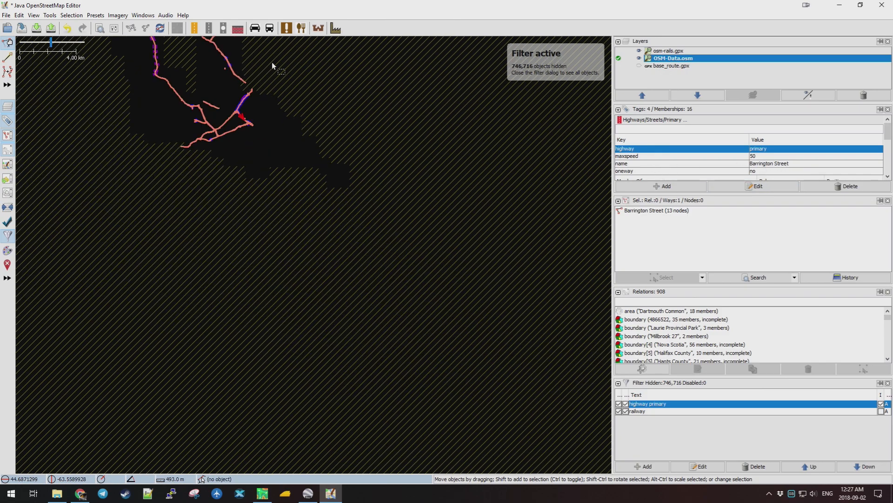
scroll(334, 287, "up", 1)
scroll(334, 287, "up", 3)
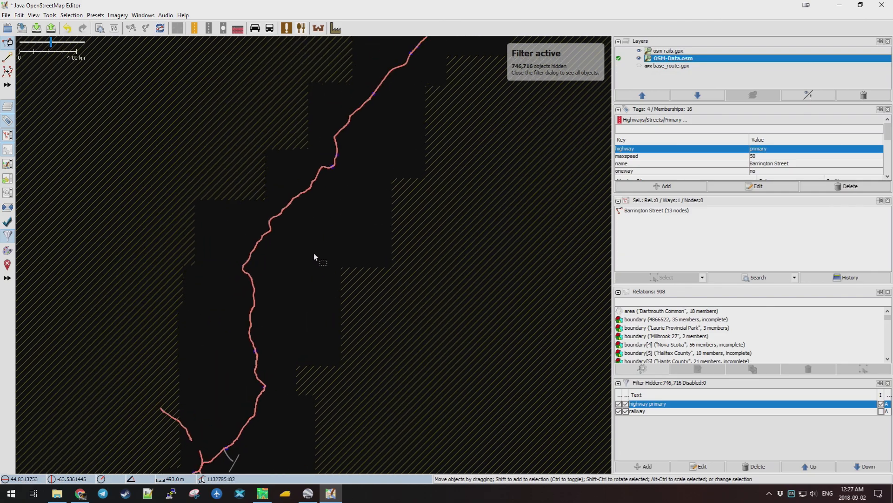
left_click(306, 192)
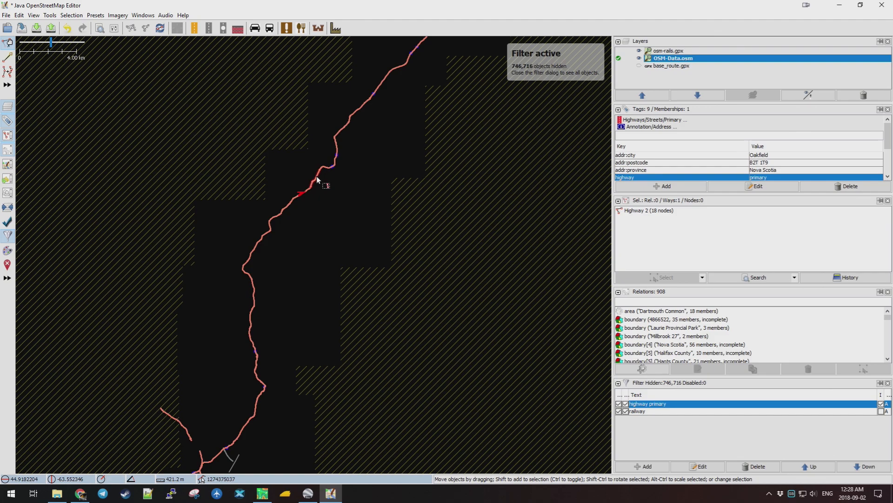
left_click(317, 179)
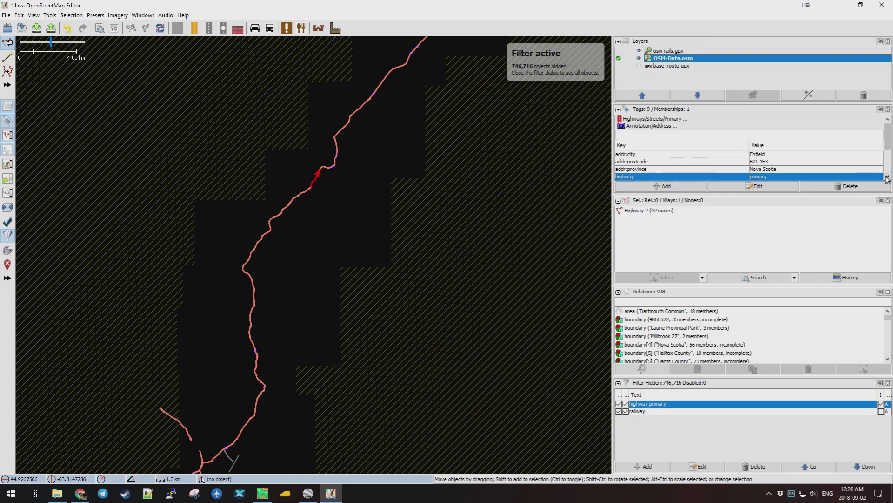
scroll(886, 179, "down", 3)
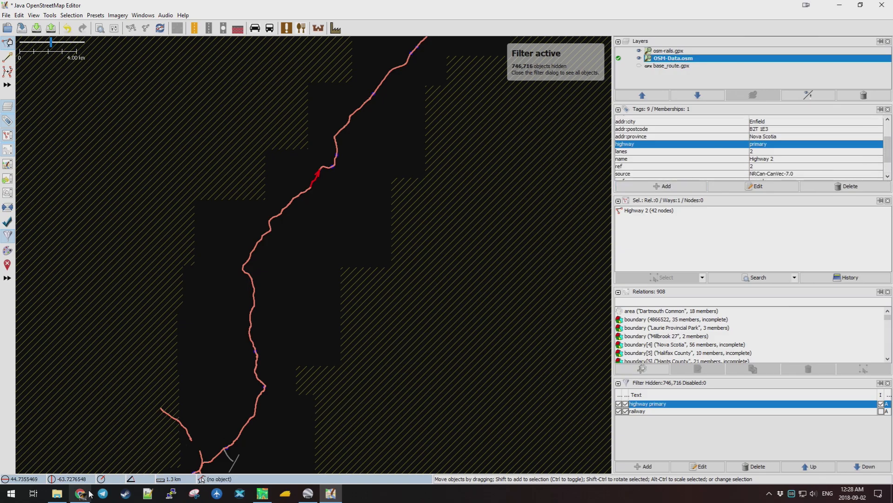
In Google Earth Pro, show the most recent 2017 historical imagery with the roads overlay.
left_click(309, 492)
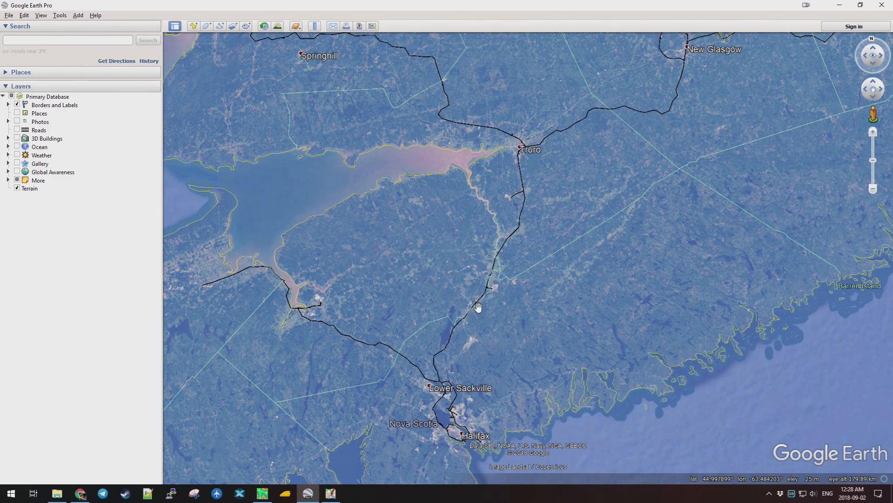
scroll(475, 315, "up", 5)
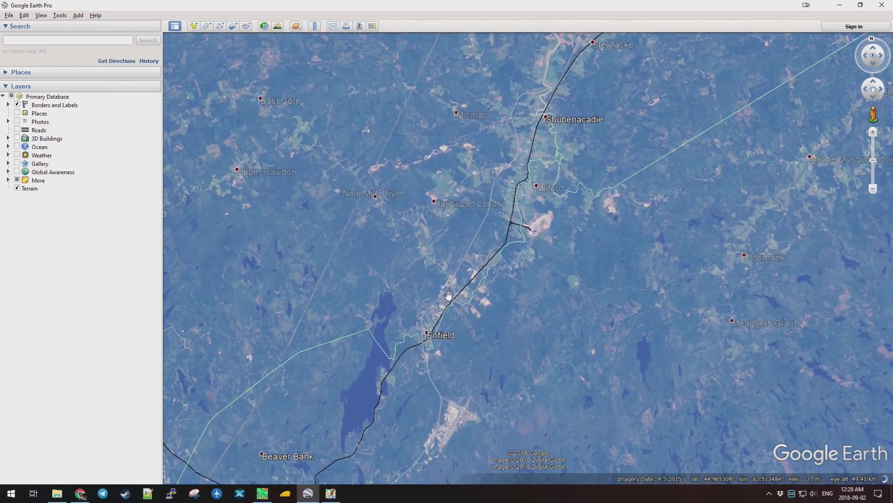
scroll(468, 242, "up", 3)
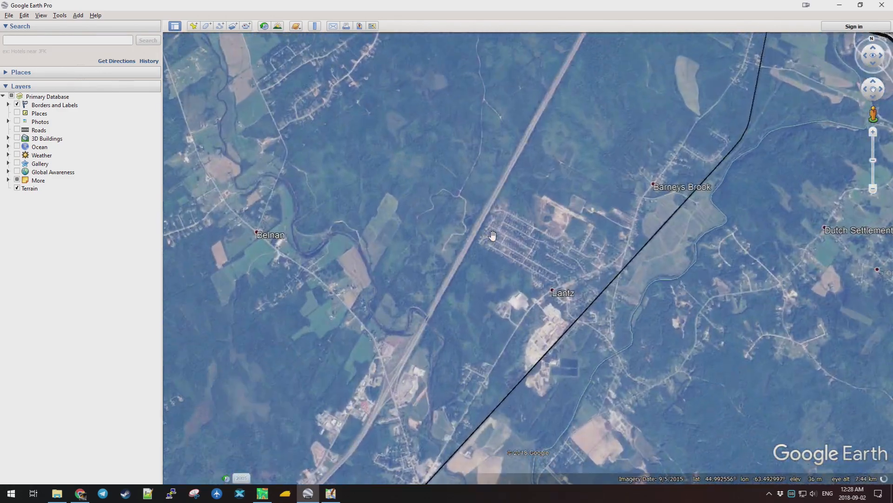
scroll(479, 235, "up", 2)
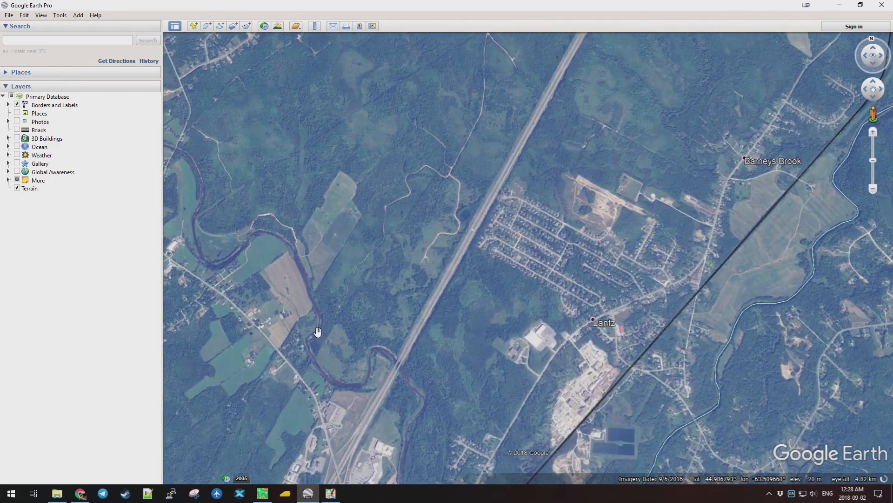
left_click(241, 479)
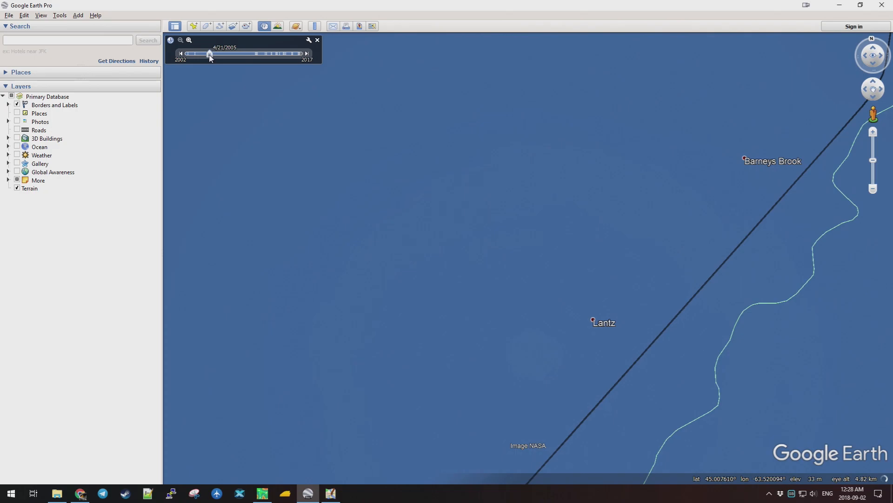
left_click_drag(210, 54, 300, 54)
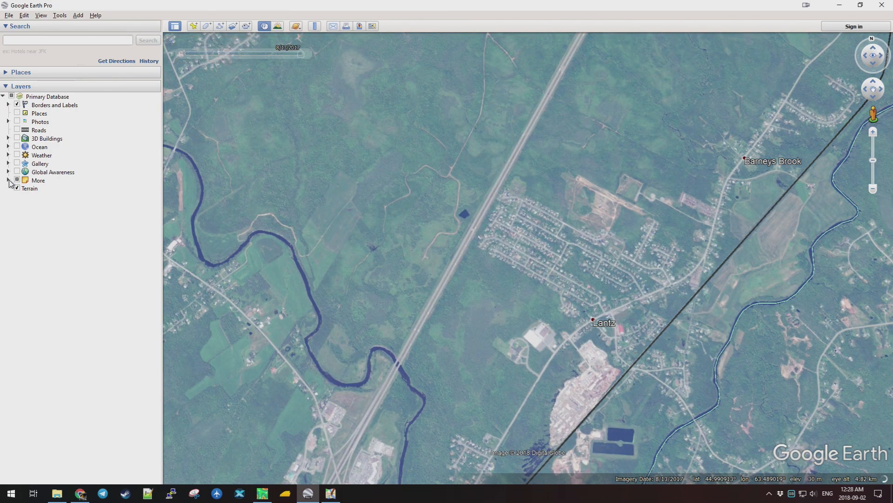
left_click(18, 130)
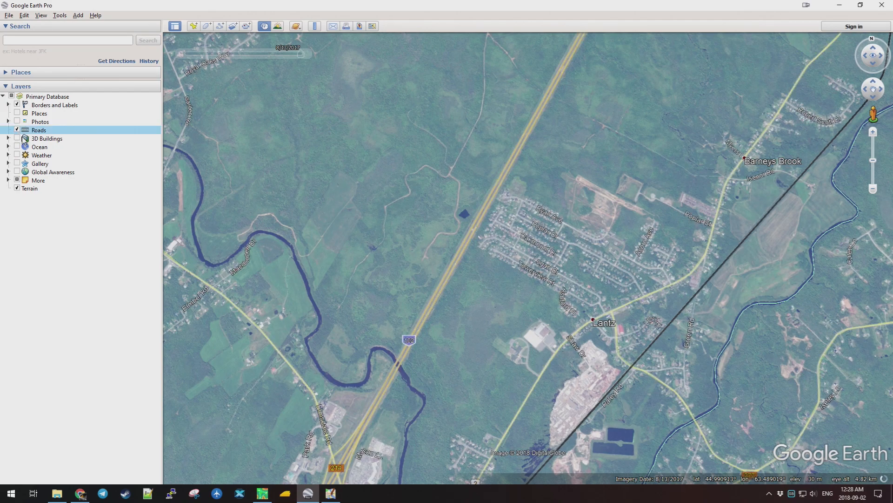
Follow the railway and Highway 2 north past Lantz toward Milford Station, then go back to JOSM.
left_click_drag(411, 335, 462, 169)
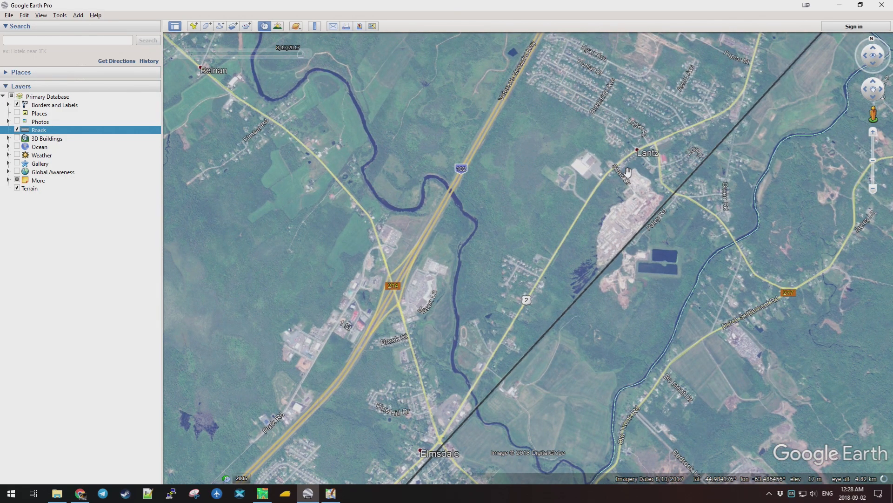
left_click_drag(627, 173, 531, 271)
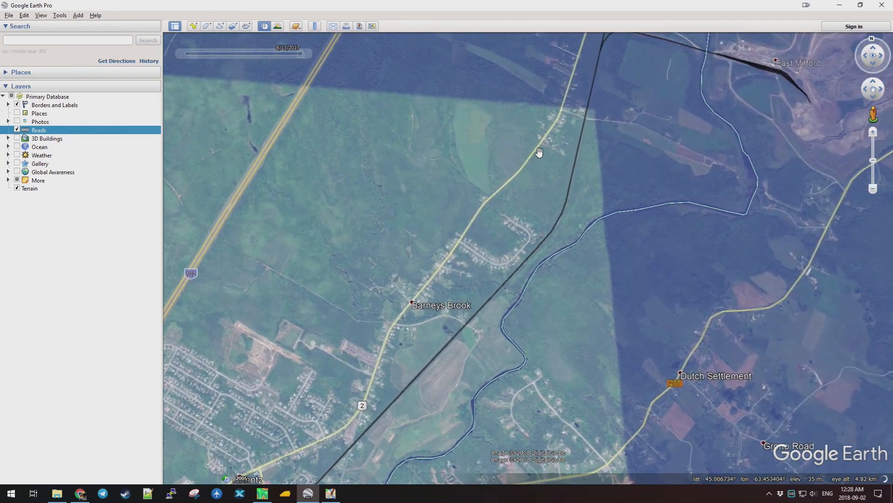
scroll(486, 190, "down", 3)
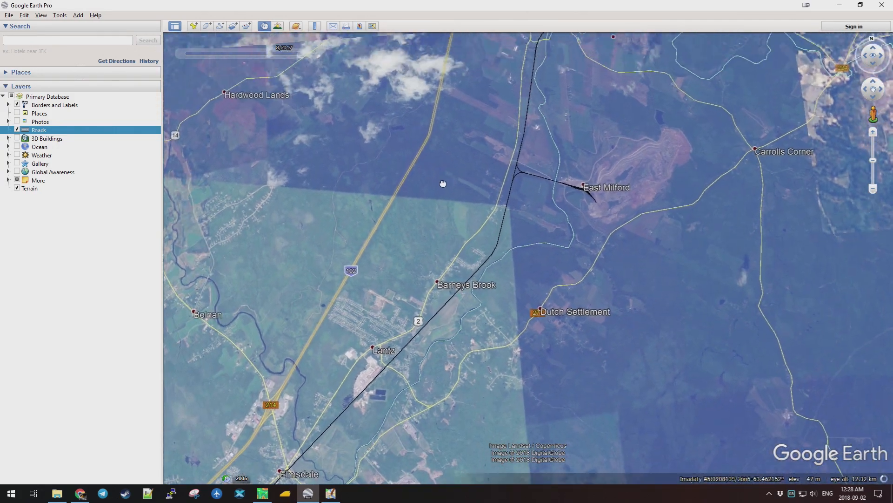
left_click_drag(442, 172, 411, 324)
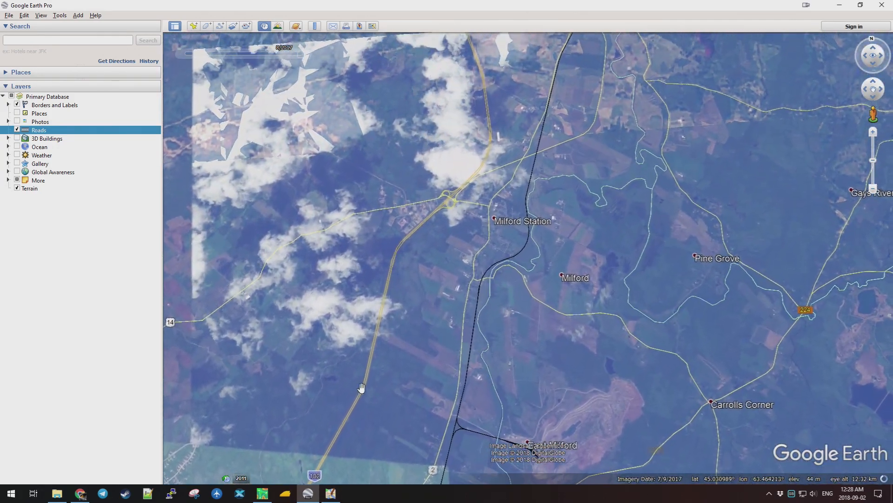
left_click_drag(376, 373, 470, 136)
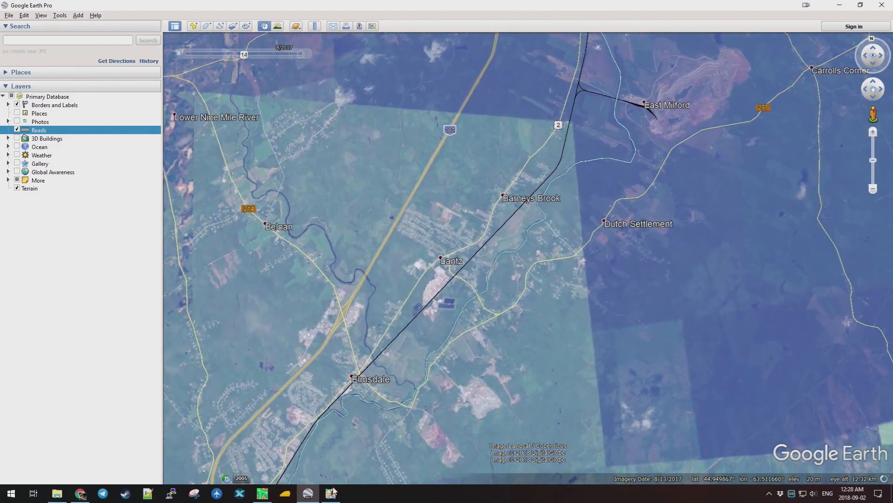
left_click(335, 491)
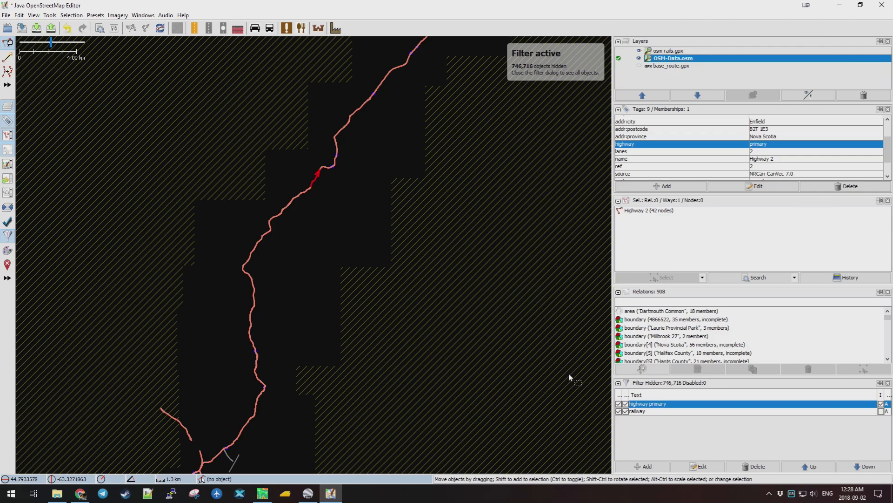
Disable the highway primary and railway filters so all data is shown.
left_click(619, 404)
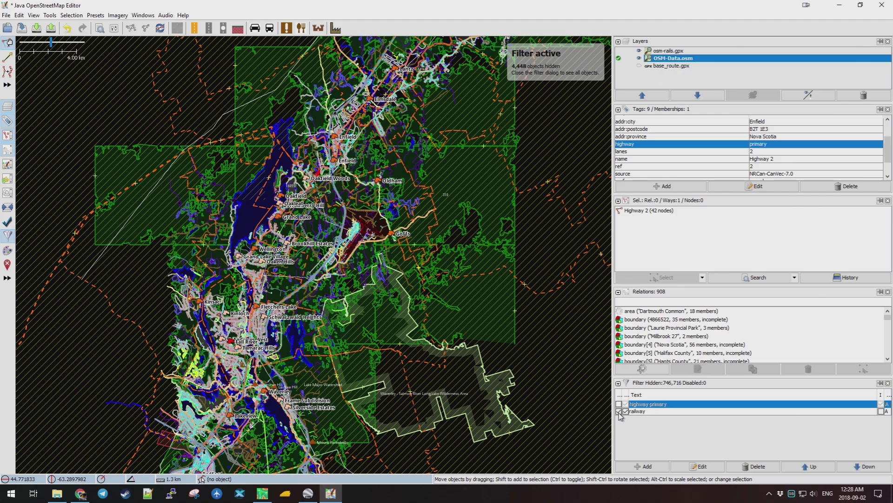
left_click(619, 411)
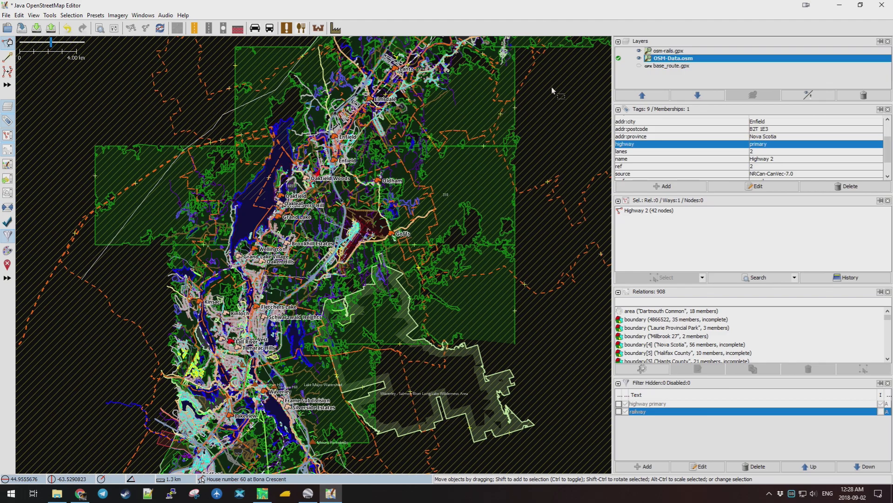
left_click_drag(552, 87, 523, 351)
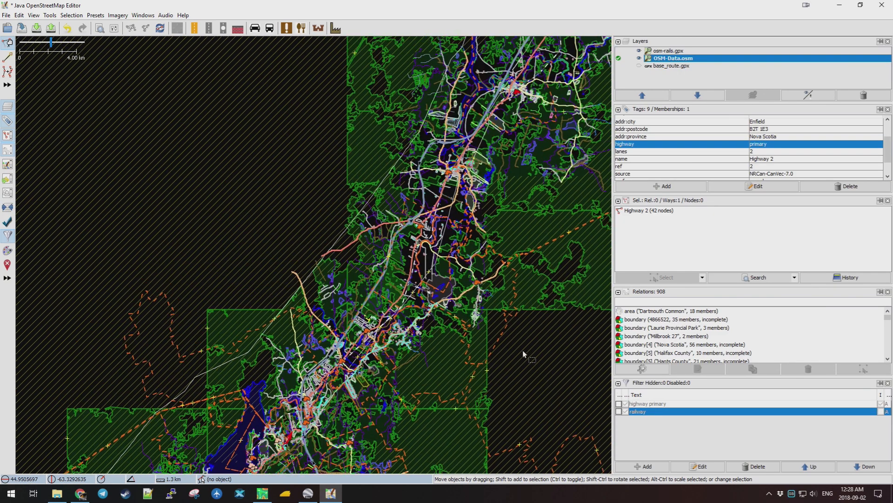
Confirm Veterans Memorial Highway is a motorway and edit the highway primary filter.
left_click(424, 158)
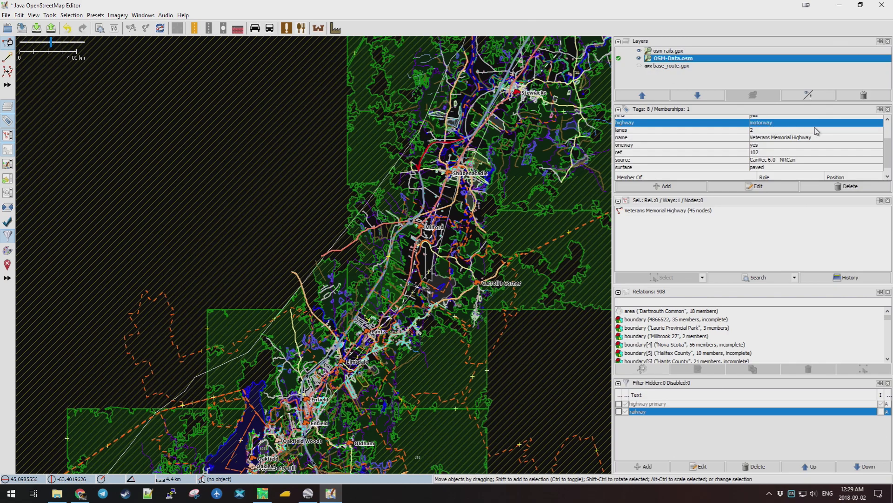
left_click(658, 405)
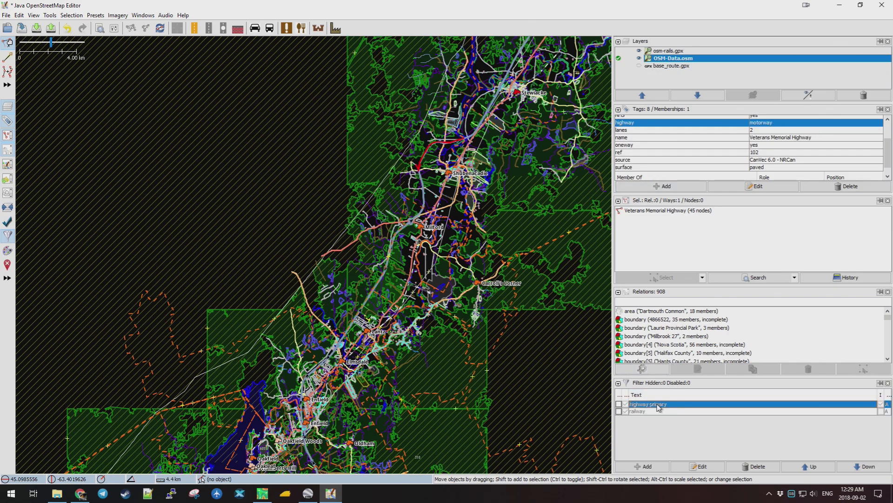
left_click(699, 466)
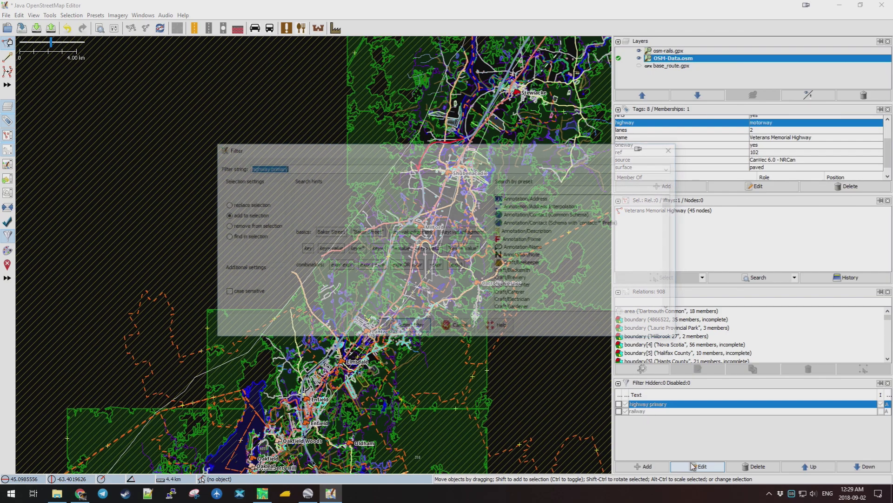
Append 'motorway' to the highway primary filter string and enable the filter.
left_click(301, 168)
type("motorway")
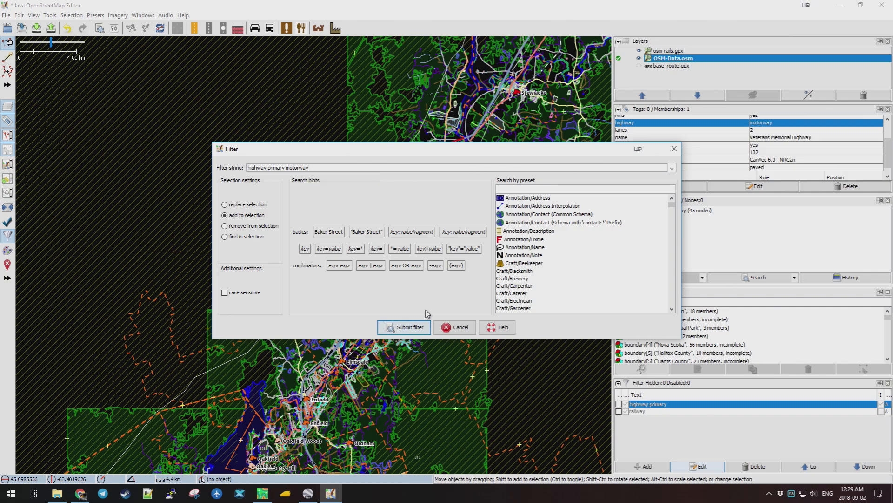
left_click(416, 330)
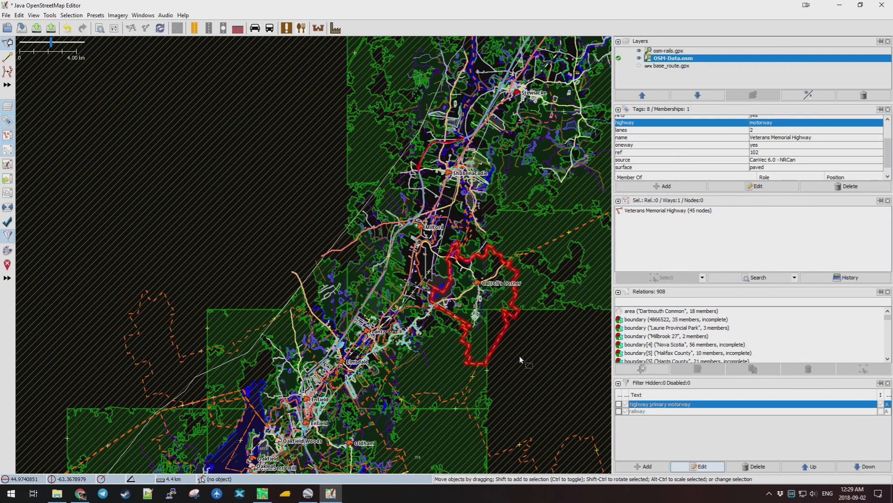
left_click(619, 404)
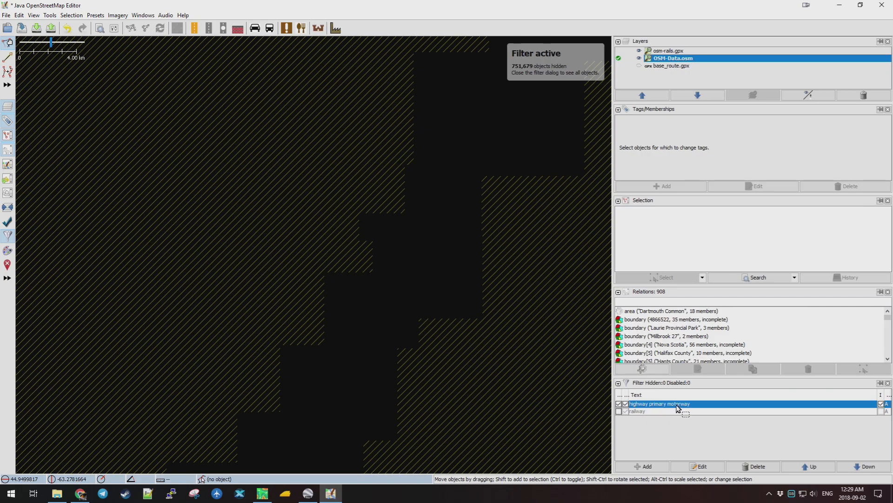
Remove 'primary' so the filter reads 'highway motorway' and apply it.
left_click(702, 466)
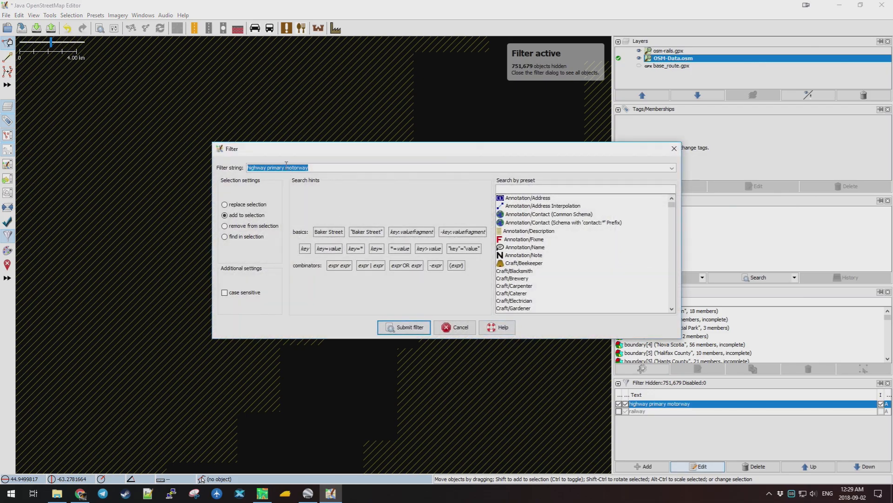
left_click(286, 167)
key("BackSpace")
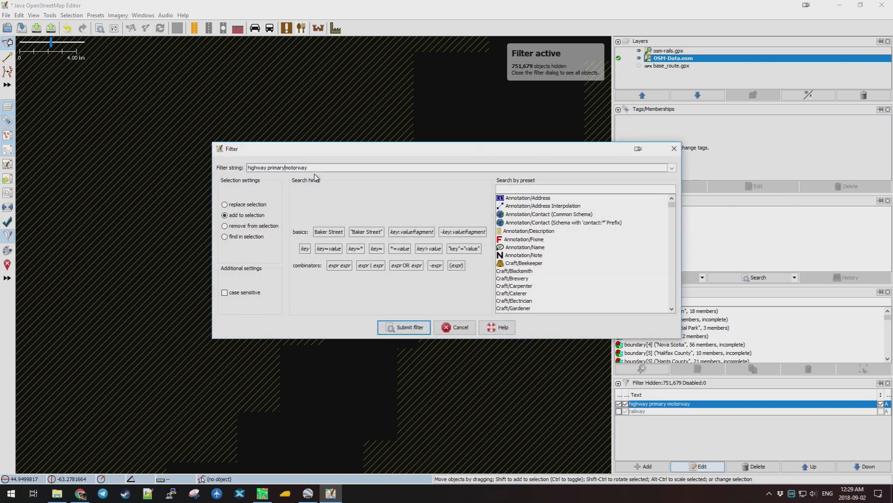
key("BackSpace")
key("BackSpace")
key("BackSpace")
left_click(415, 328)
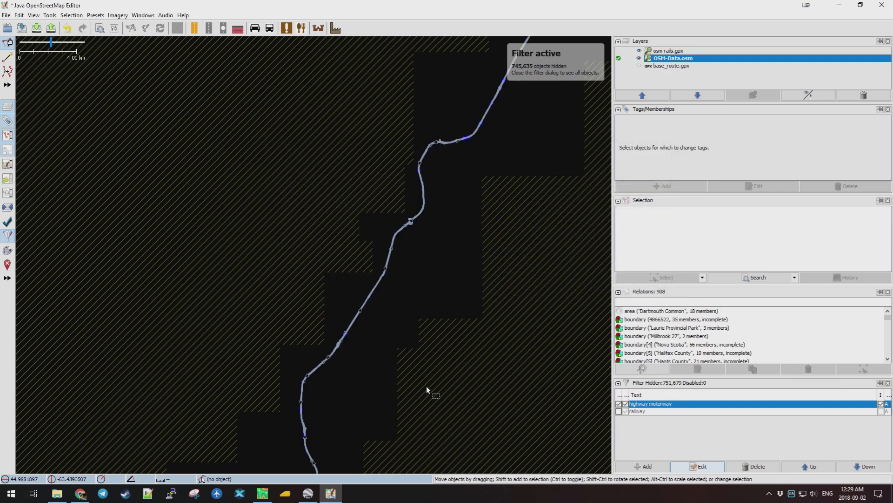
Zoom out and box-select all the visible motorways.
scroll(432, 360, "down", 5)
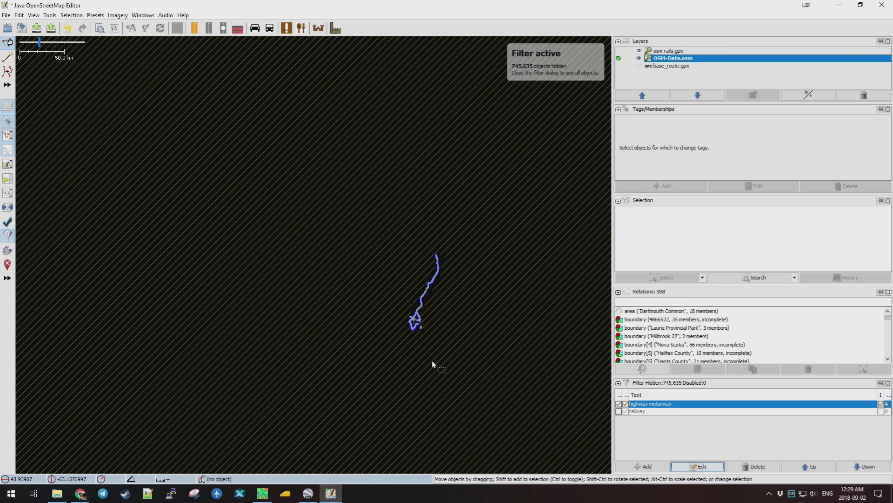
scroll(430, 329, "up", 4)
scroll(431, 328, "up", 1)
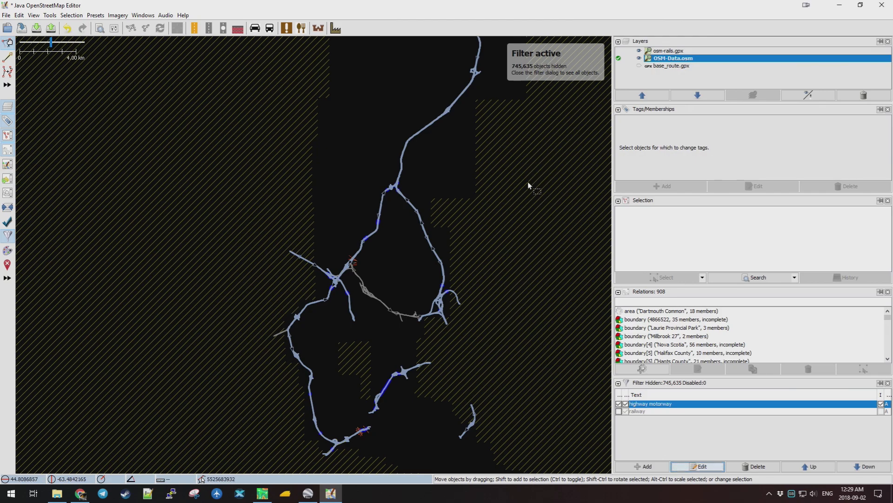
scroll(527, 182, "down", 1)
left_click_drag(555, 158, 516, 192)
scroll(465, 224, "down", 1)
scroll(424, 277, "down", 2)
scroll(435, 273, "up", 1)
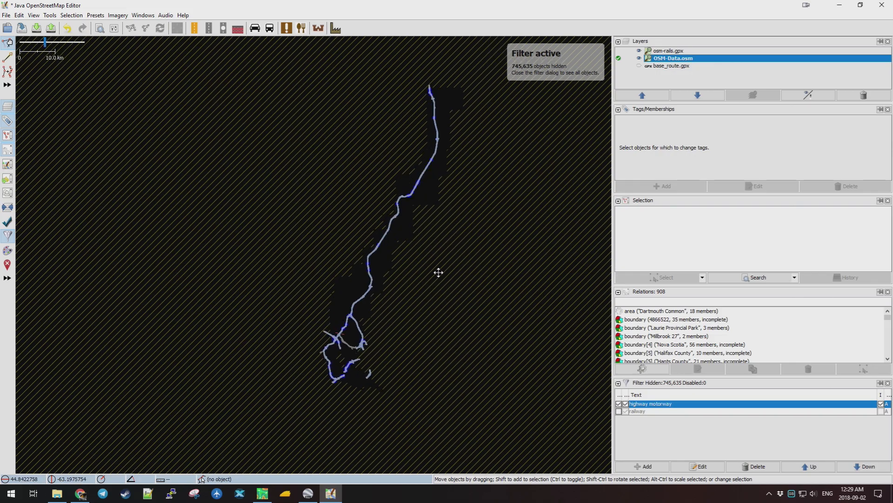
left_click_drag(461, 84, 298, 401)
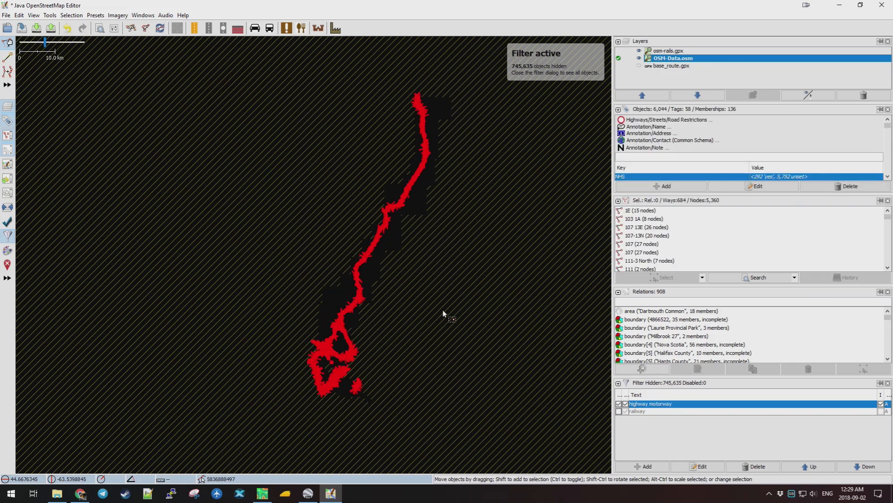
Copy the selected motorways and create a new empty data layer.
left_click(19, 14)
left_click(31, 51)
left_click(6, 15)
left_click(12, 27)
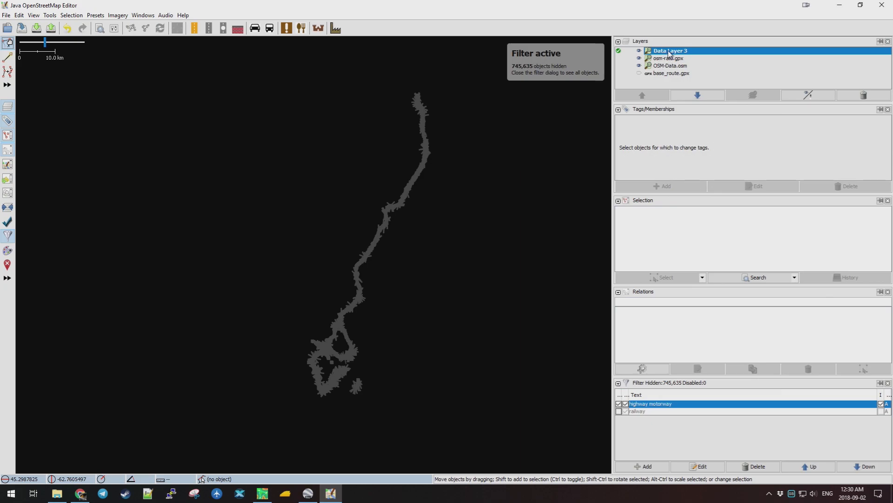
Paste the motorways into Data Layer 3 and place them over the original outline.
key("ctrl+v")
left_click_drag(505, 216, 418, 172)
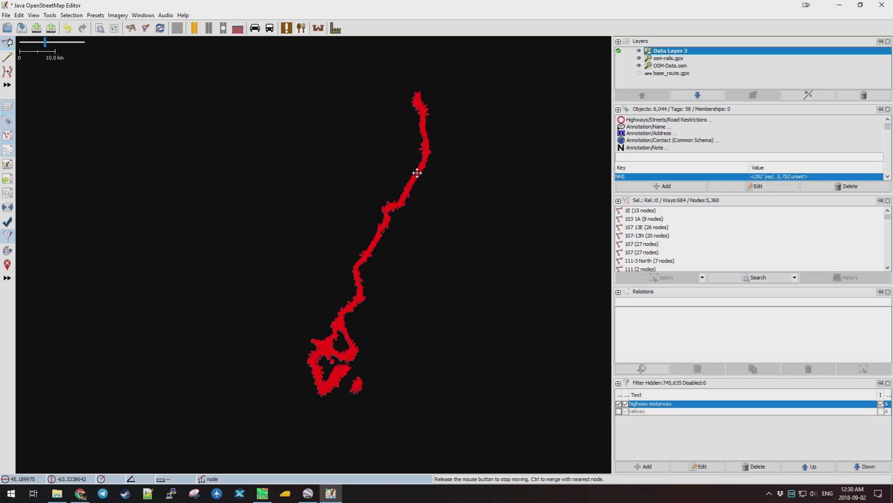
left_click_drag(417, 173, 418, 173)
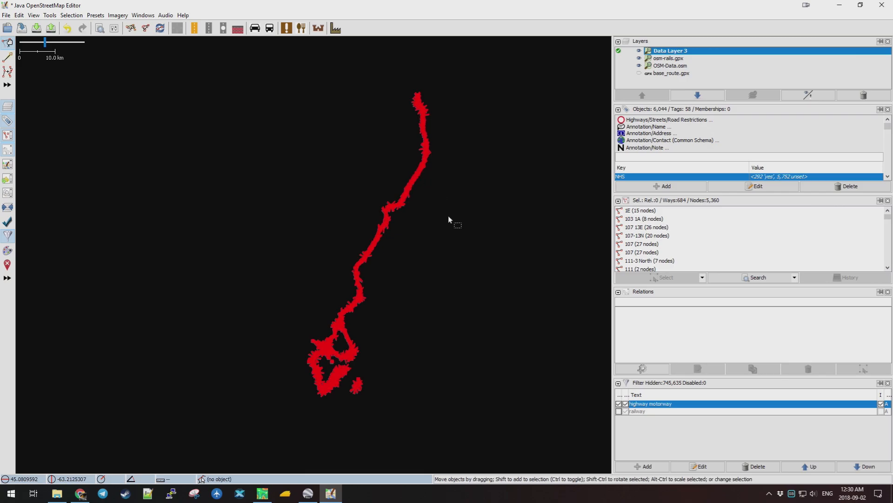
Zoom in and lay the red pasted motorways exactly over the grey original ways.
scroll(356, 391, "up", 12)
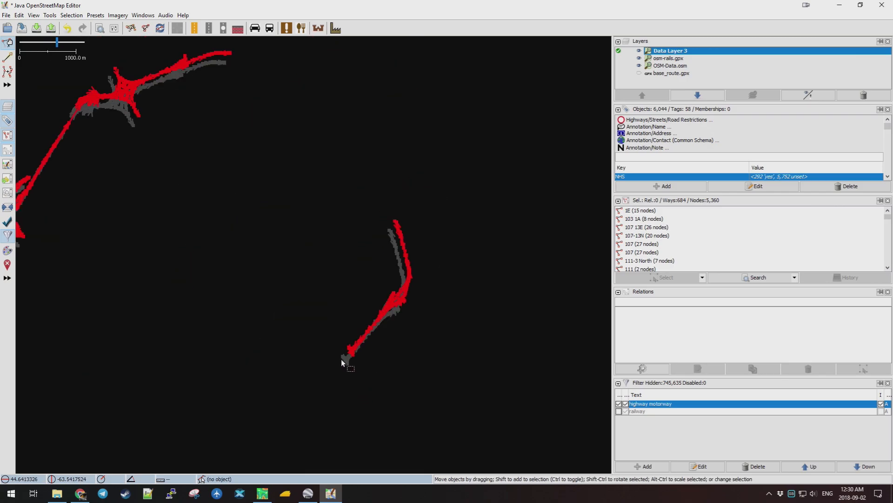
scroll(399, 347, "up", 1)
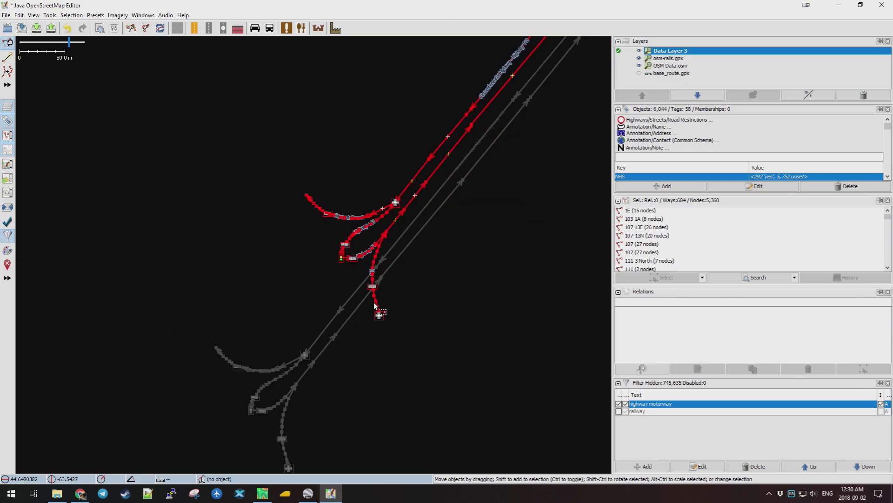
left_click_drag(377, 312, 292, 454)
scroll(272, 443, "up", 3)
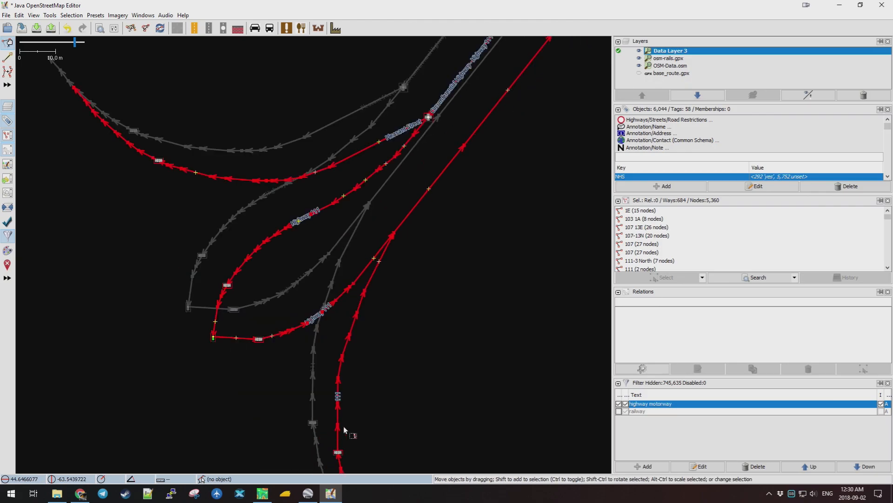
left_click_drag(405, 402, 421, 247)
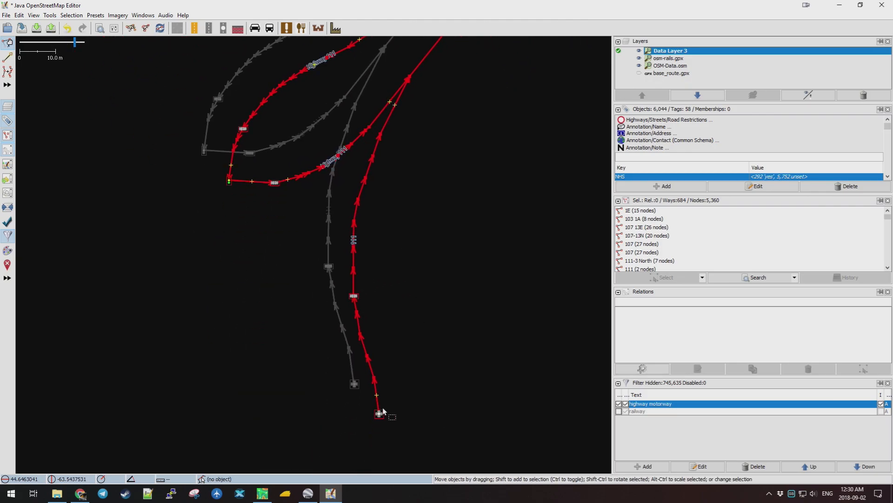
left_click_drag(378, 407, 352, 376)
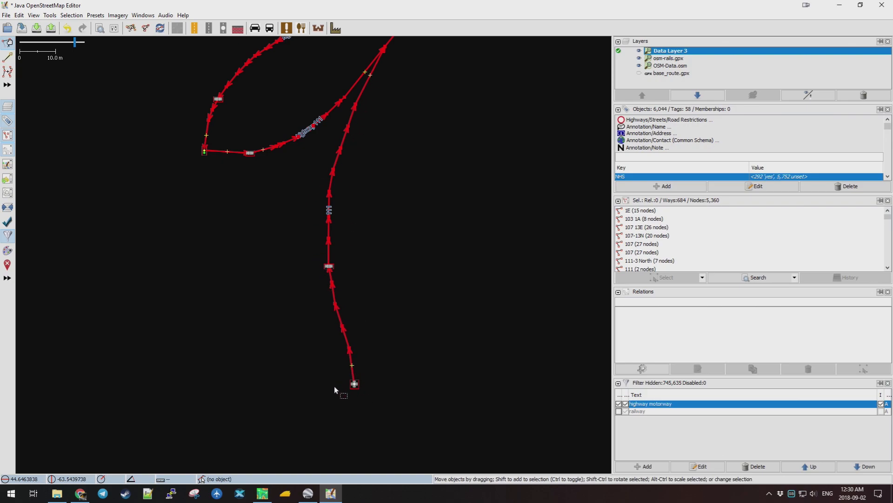
scroll(334, 387, "up", 10)
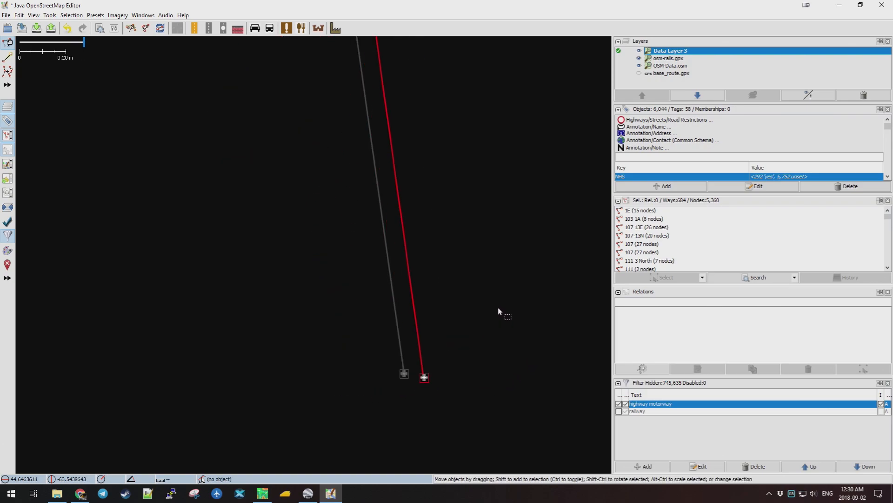
left_click_drag(423, 373, 406, 365)
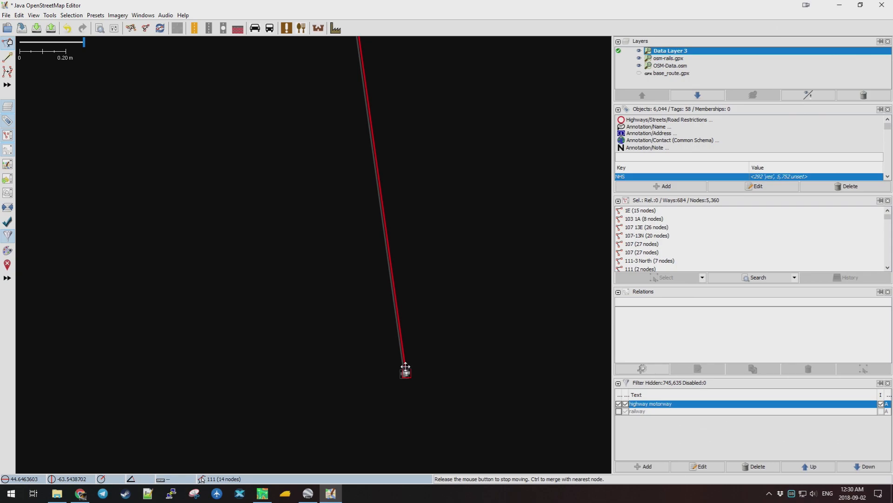
left_click_drag(405, 367, 404, 374)
Drag the red way's end node onto the neighbouring way's end node.
scroll(420, 349, "up", 7)
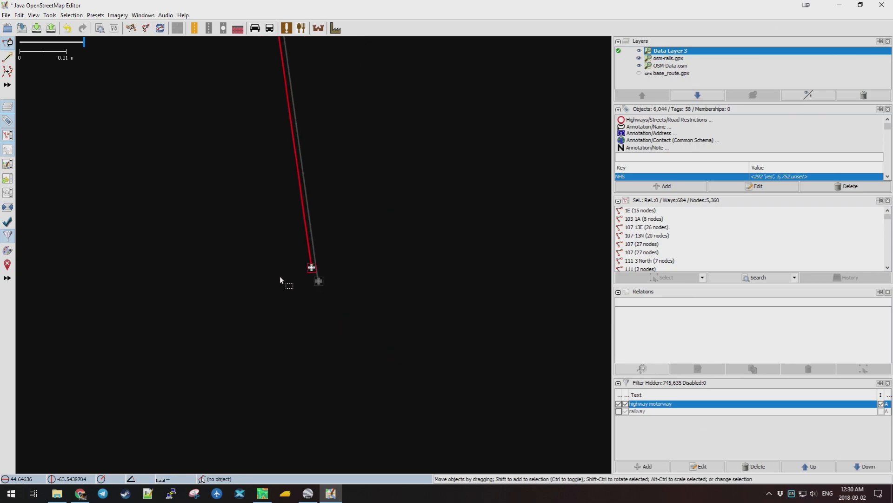
scroll(334, 243, "down", 1)
left_click_drag(326, 255, 327, 255)
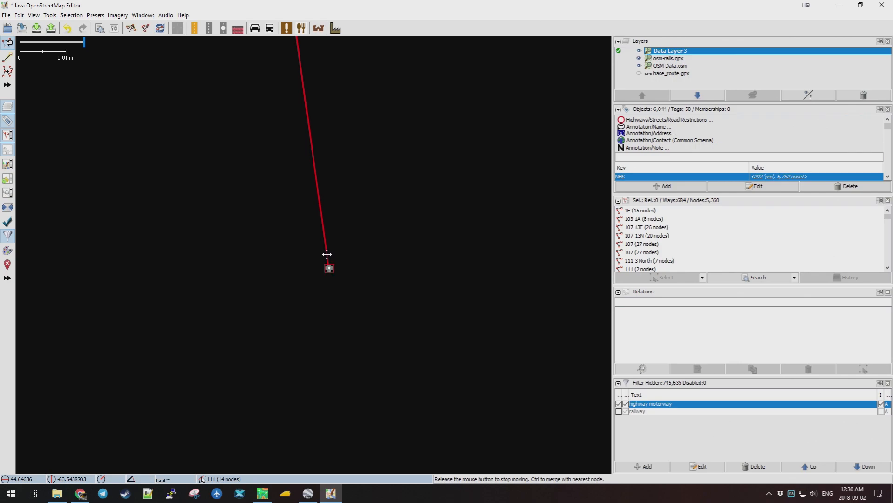
left_click_drag(326, 254, 325, 253)
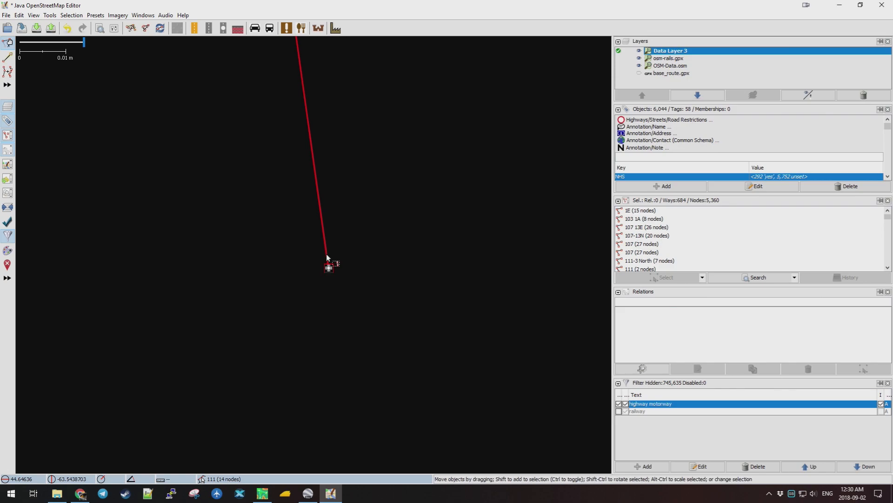
Zoom out and pan along the other motorway routes to check them.
scroll(353, 163, "down", 10)
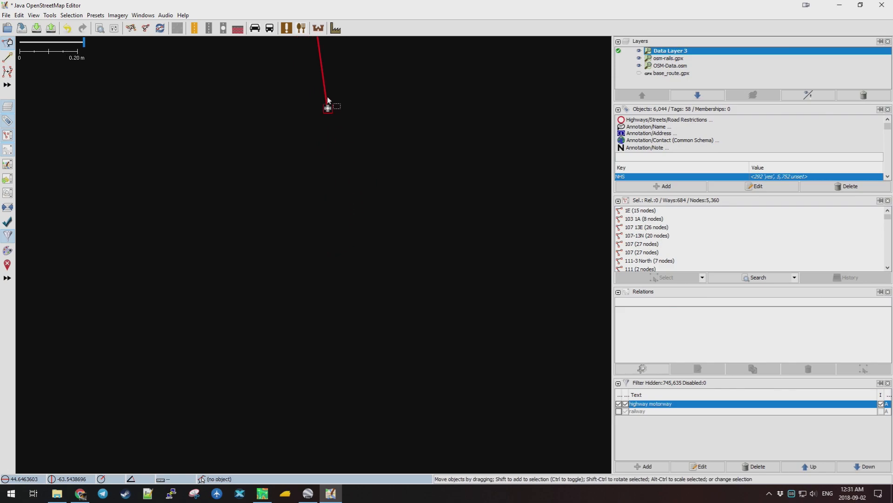
scroll(400, 105, "down", 8)
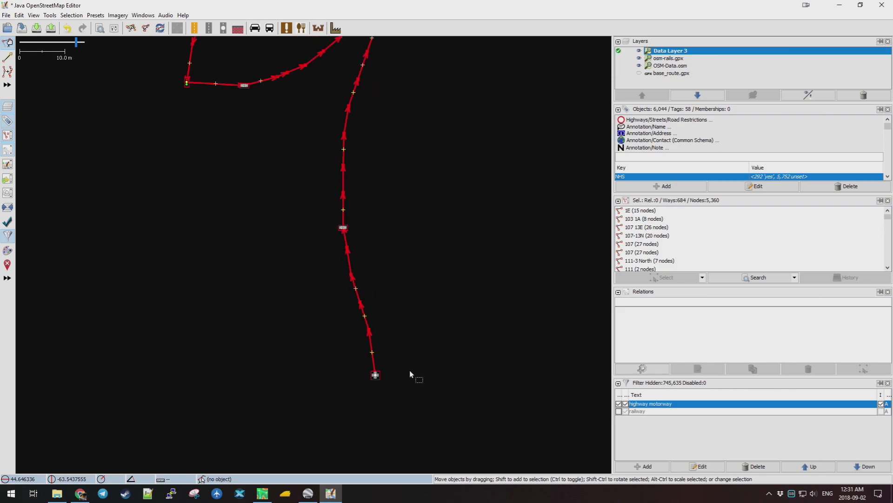
left_click_drag(440, 269, 407, 404)
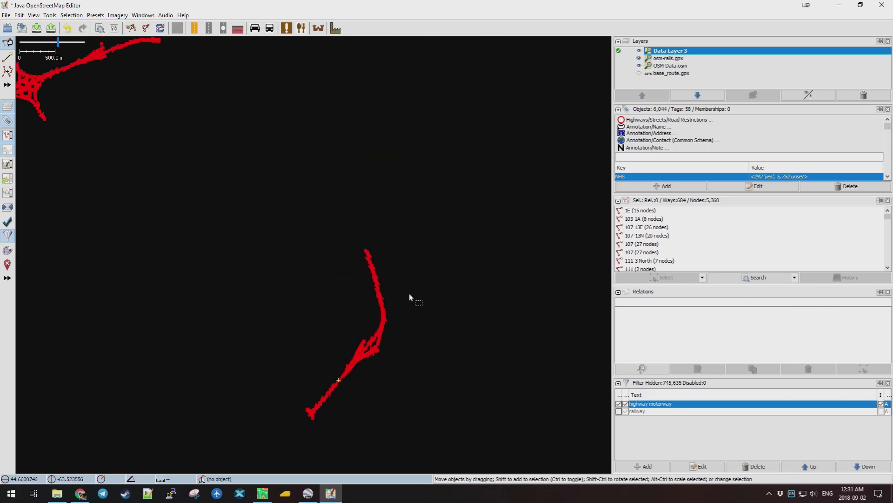
left_click_drag(205, 115, 376, 317)
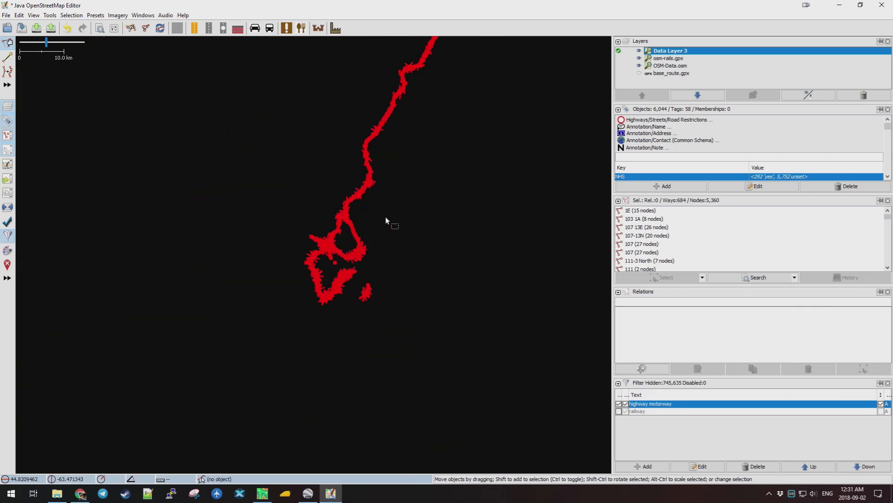
scroll(385, 216, "up", 5)
scroll(383, 331, "down", 1)
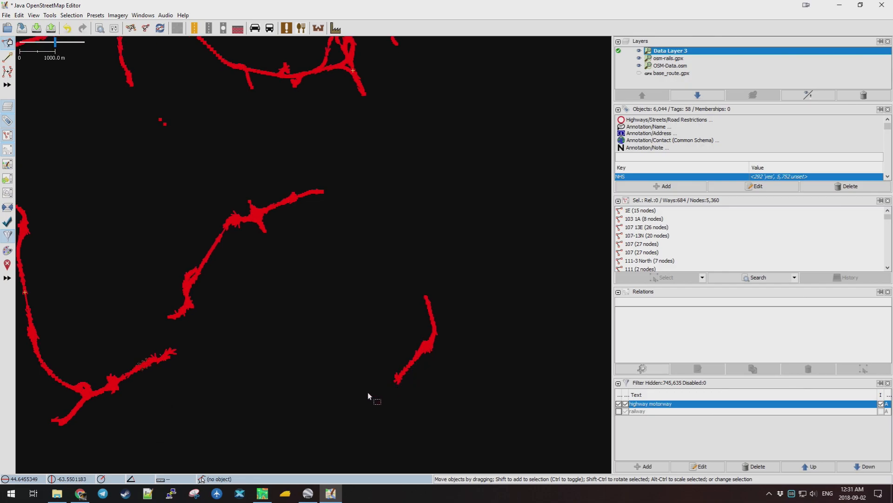
left_click_drag(468, 86, 398, 310)
left_click_drag(352, 99, 349, 329)
scroll(365, 119, "down", 5)
left_click_drag(396, 94, 375, 324)
scroll(423, 207, "up", 3)
scroll(405, 212, "up", 10)
scroll(372, 205, "up", 10)
scroll(302, 183, "down", 2)
scroll(281, 262, "down", 12)
scroll(413, 160, "down", 2)
scroll(501, 273, "up", 1)
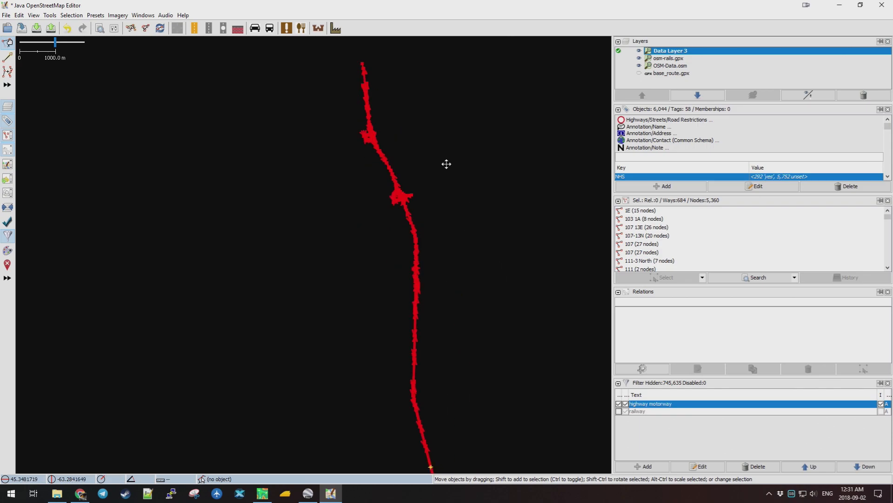
left_click_drag(446, 164, 425, 138)
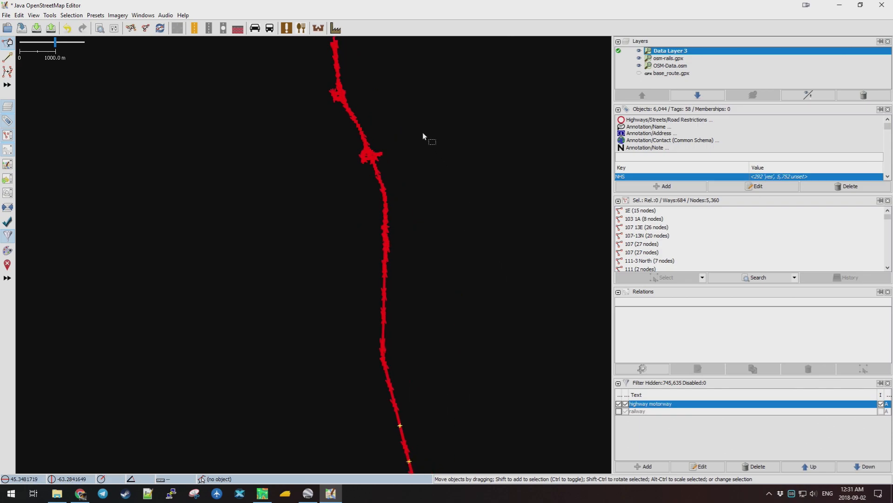
Save Data Layer 3 as the GPX file osm-motorway in TransDEMTut, confirming the export, then switch to TransDEM.
right_click(665, 52)
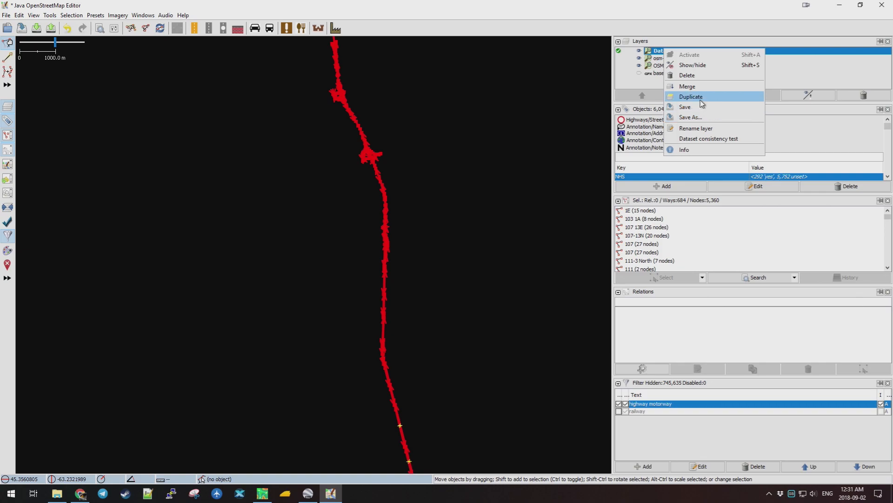
left_click(695, 117)
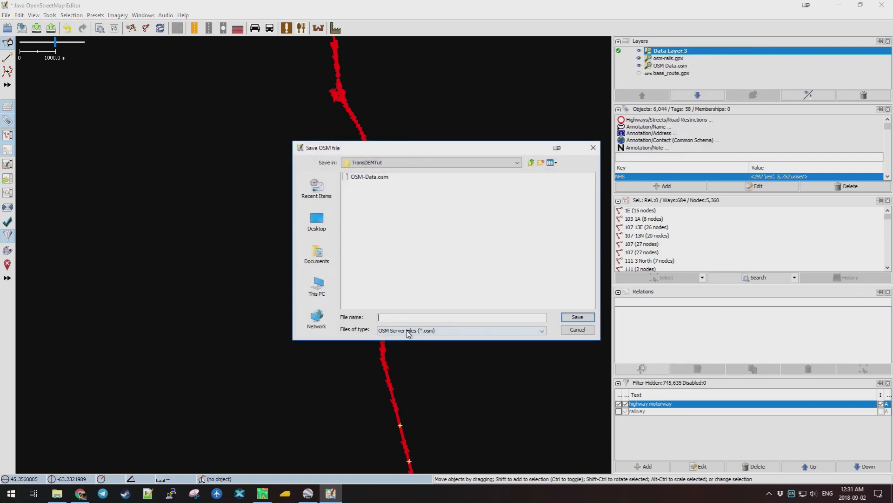
left_click(408, 331)
left_click(407, 339)
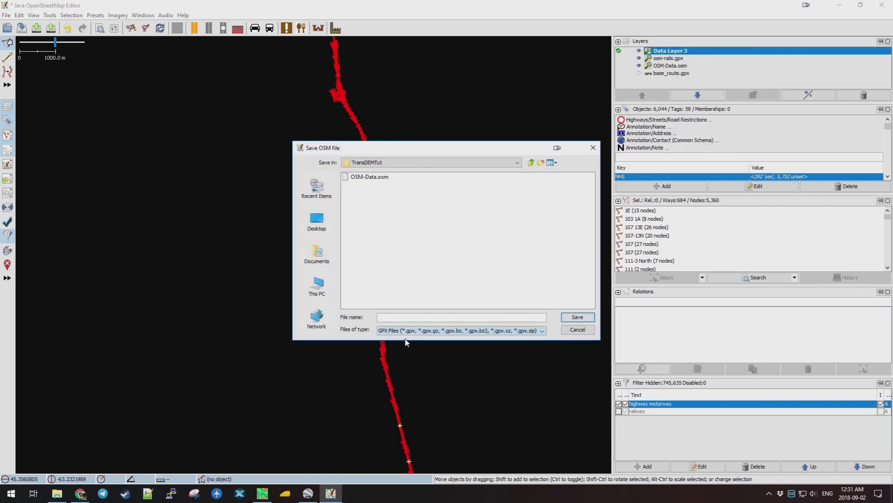
left_click(386, 318)
type("osm-motorway")
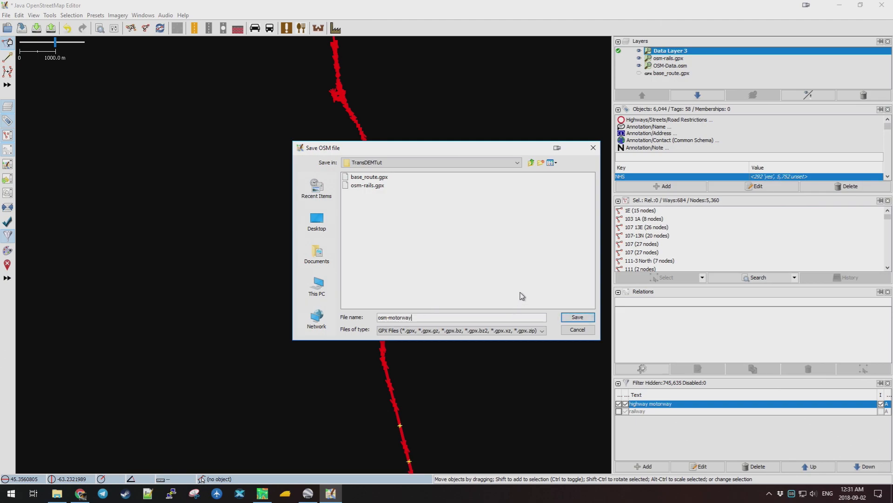
left_click(578, 317)
left_click(442, 307)
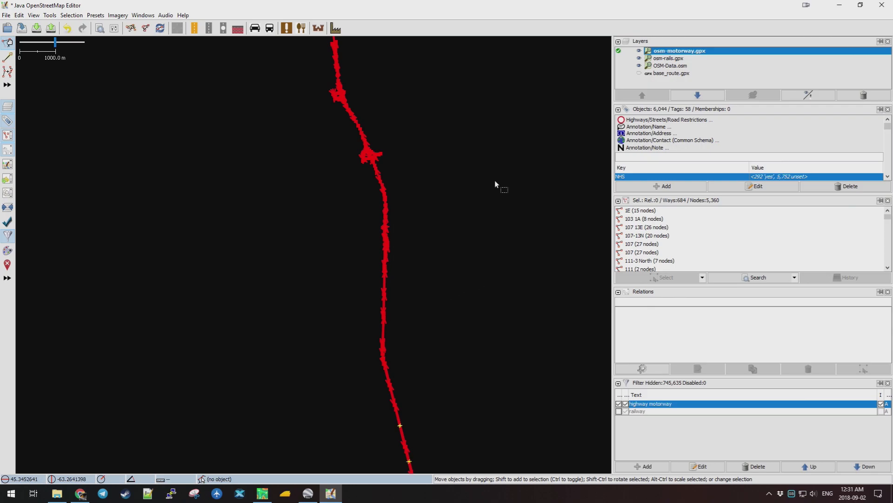
left_click(262, 495)
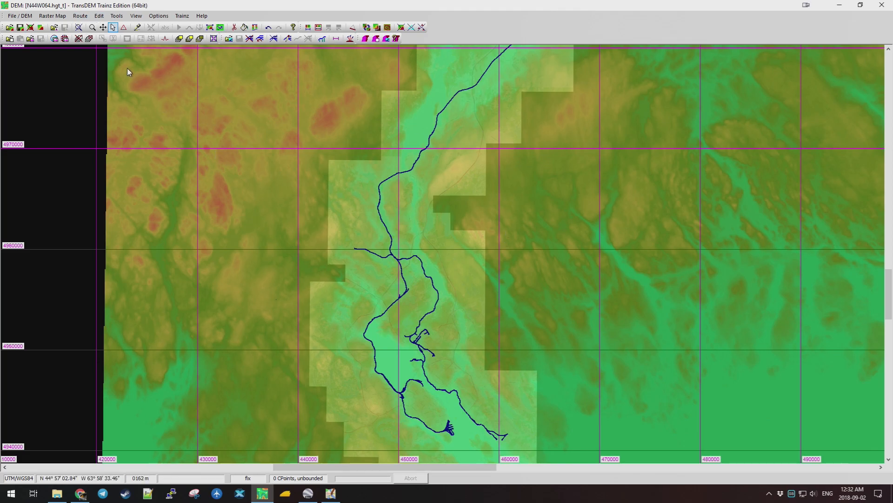
Close all current routes and open osm-motorway.gpx as the route.
left_click(81, 16)
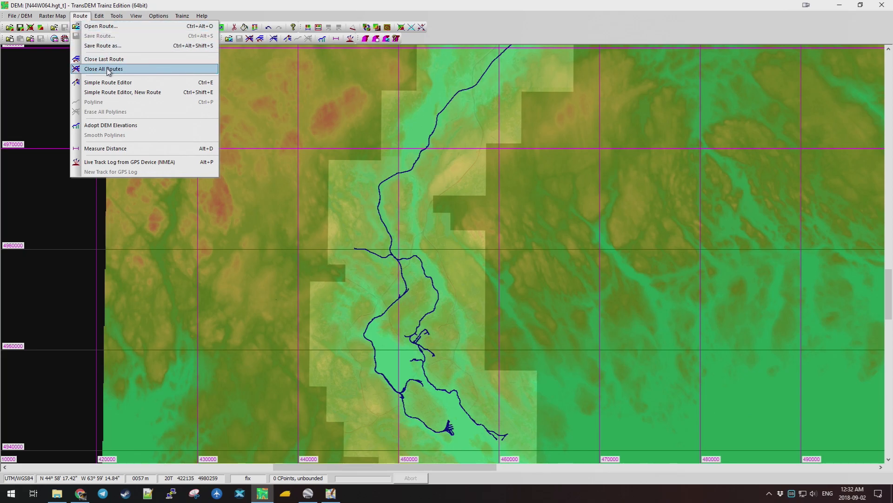
left_click(108, 69)
left_click(81, 16)
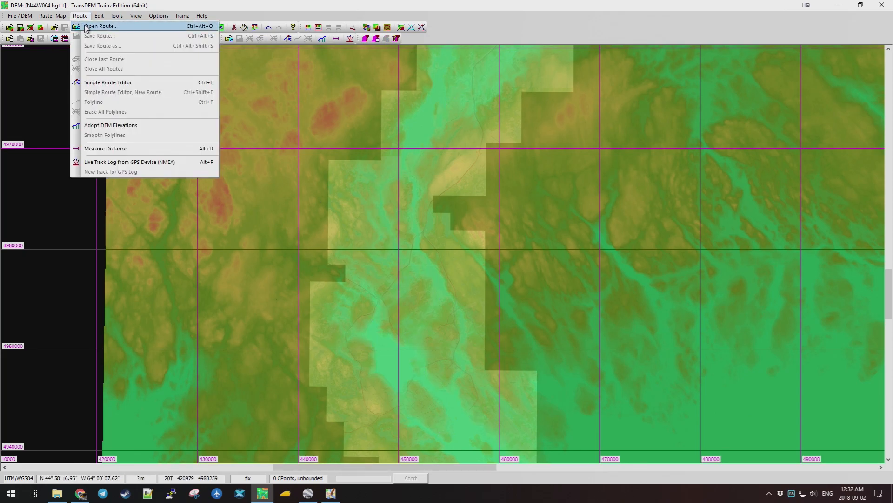
left_click(87, 26)
left_click(418, 199)
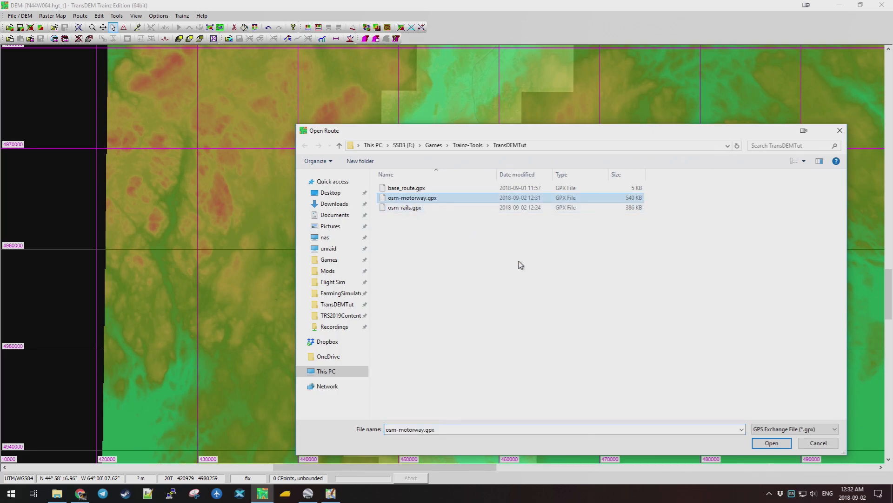
left_click(771, 441)
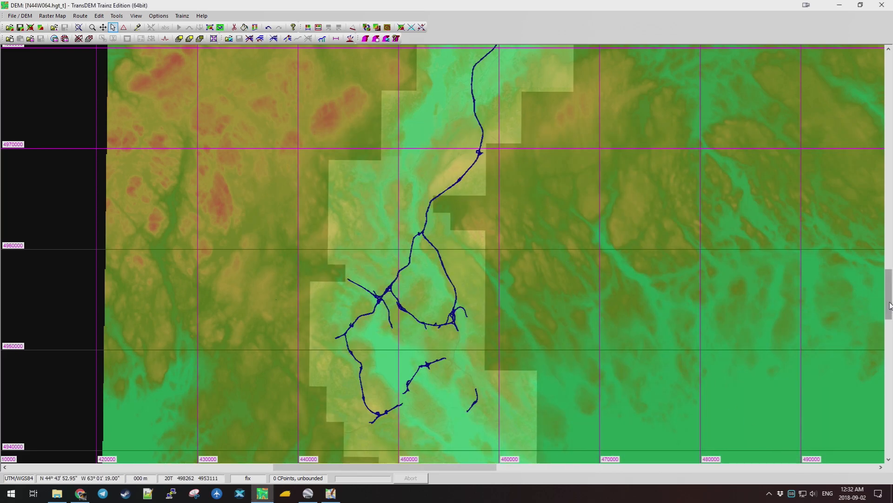
Zoom out to see the whole osm-motorway route and select the rectangle around it.
left_click_drag(889, 306, 890, 293)
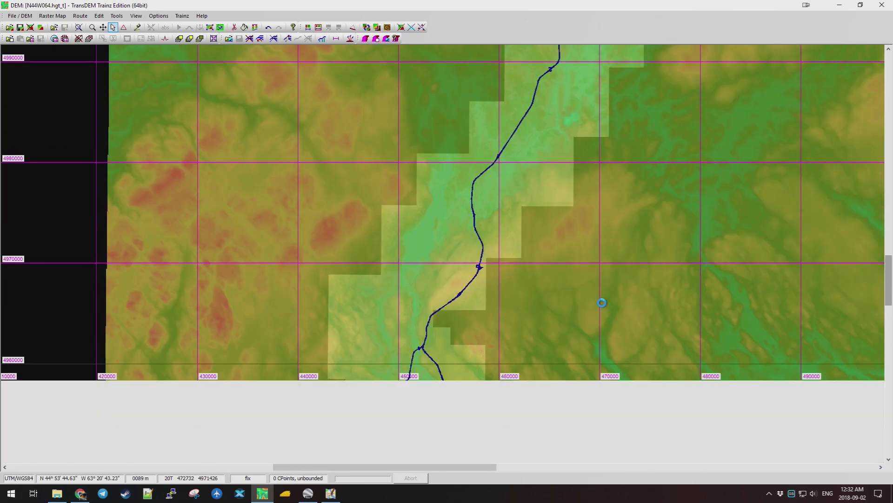
scroll(558, 272, "down", 1)
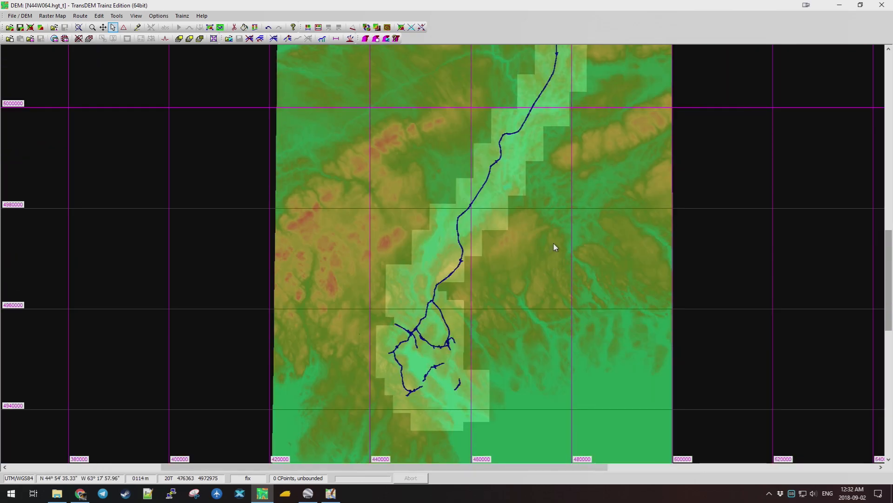
scroll(554, 244, "up", 3)
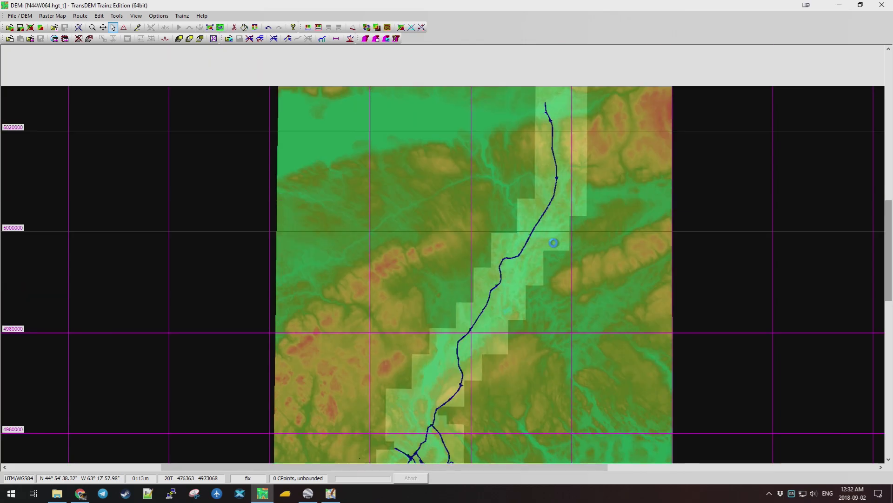
scroll(554, 243, "down", 2)
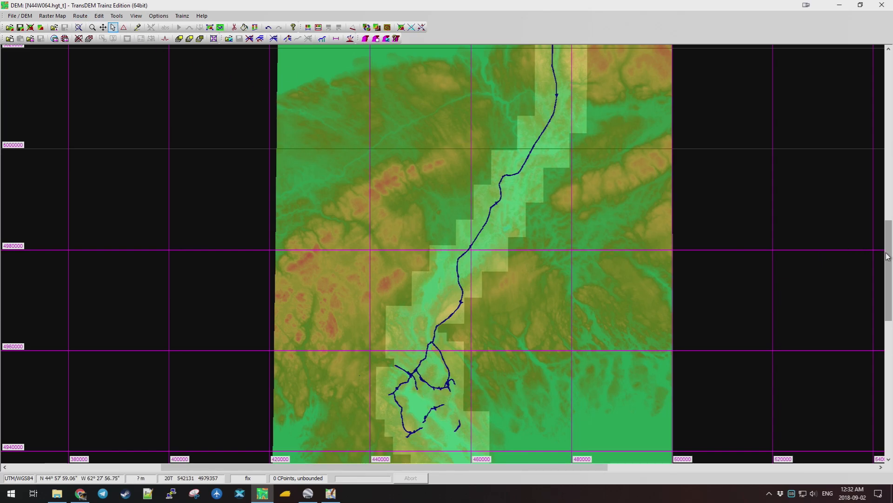
mouse_move(890, 255)
left_mouse_down()
mouse_move(887, 205)
mouse_move(886, 249)
left_mouse_up()
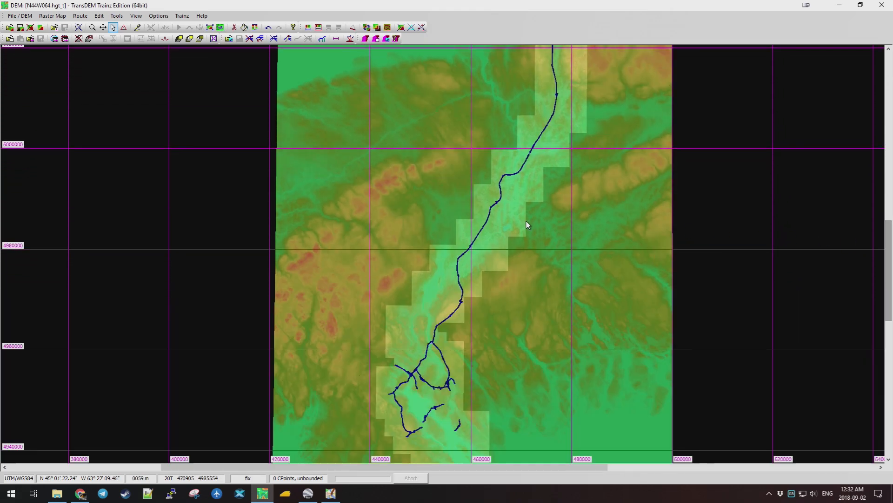
scroll(519, 222, "down", 1)
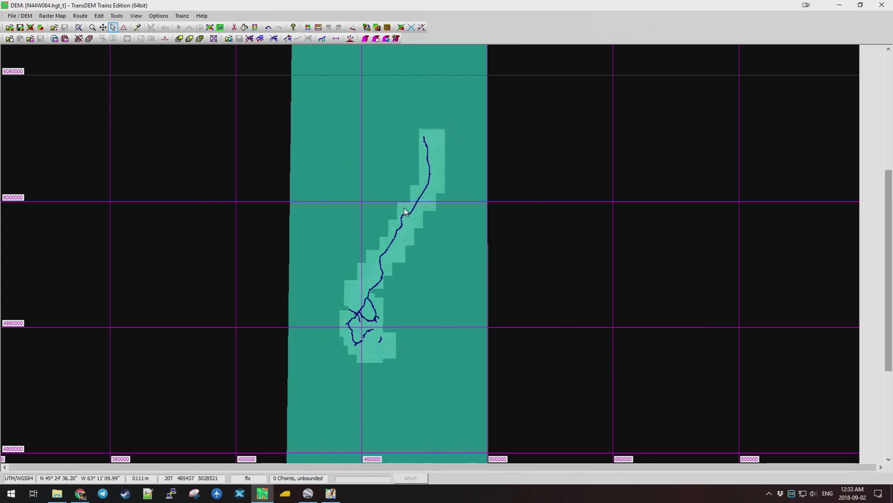
left_click(328, 363)
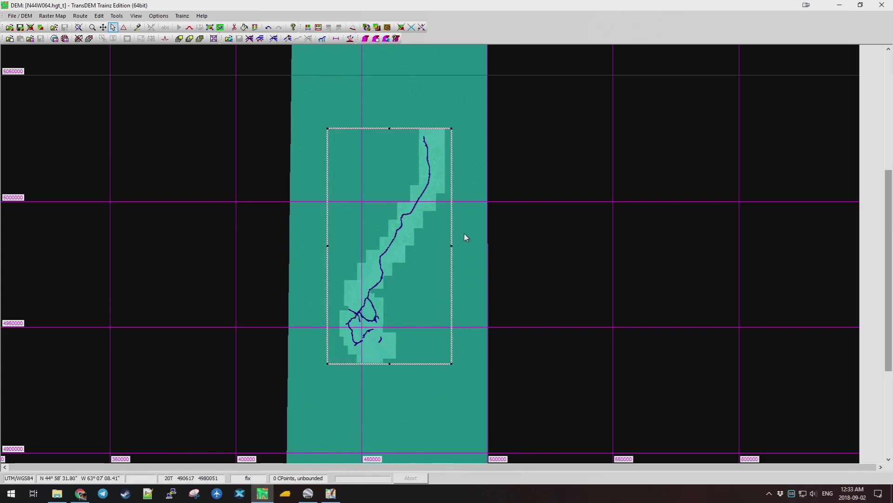
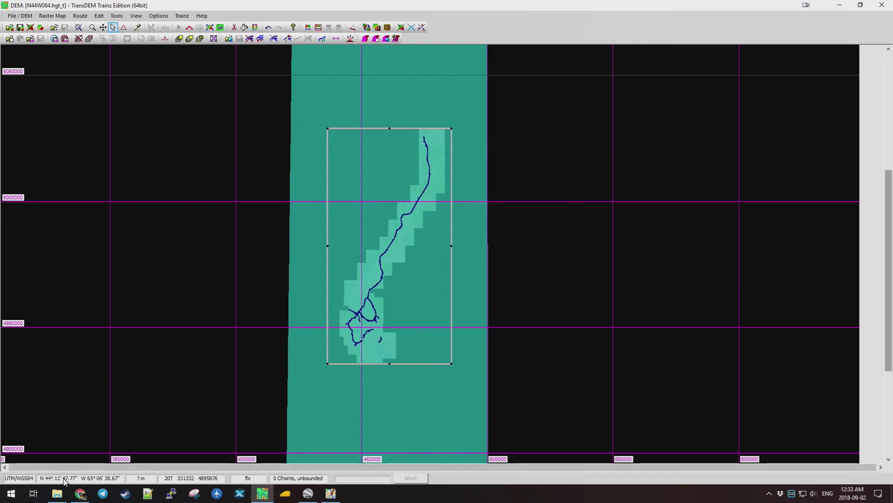
Show the TrainzOnline Downloads page in Chrome and open the Trainz-Tools folder over it.
left_click(80, 493)
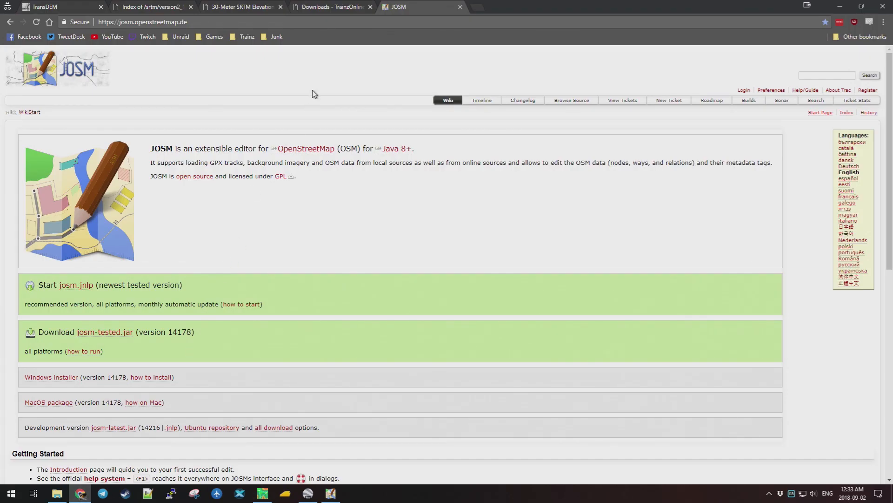
left_click(327, 8)
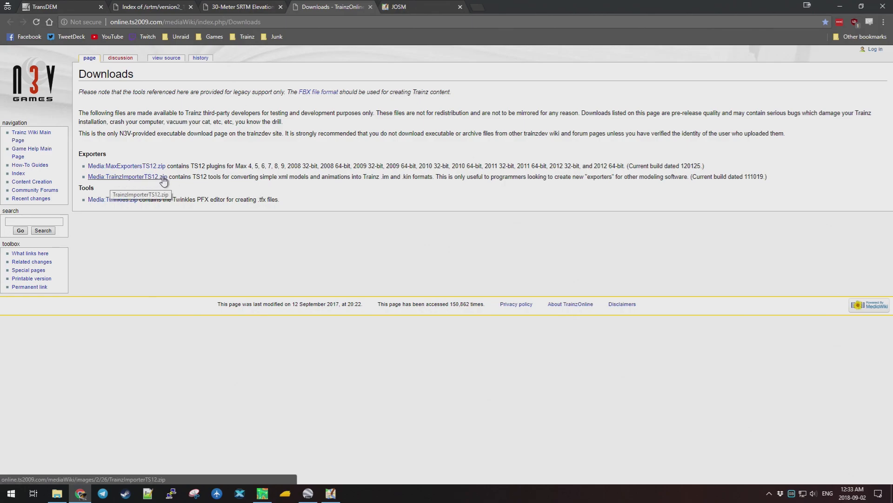
left_click(57, 493)
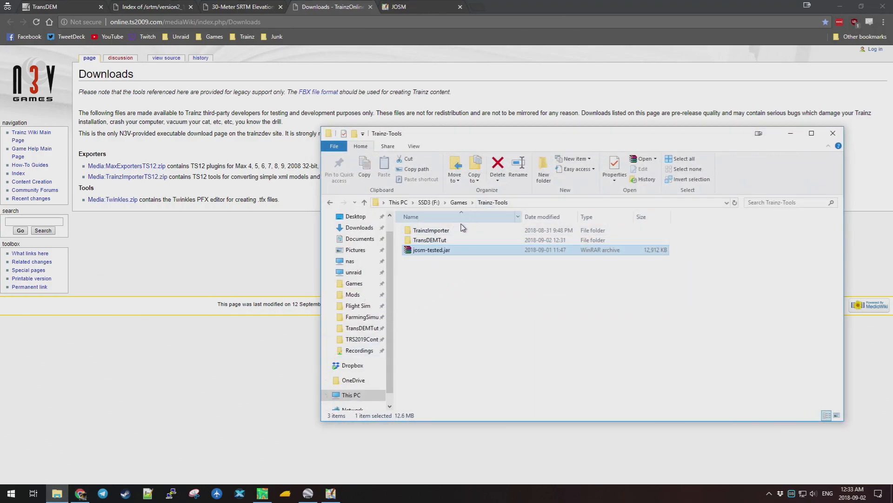
Locate TrainzMeshImporter.exe in the TrainzImporter folder, then return to the TransDEM route map.
double_click(447, 231)
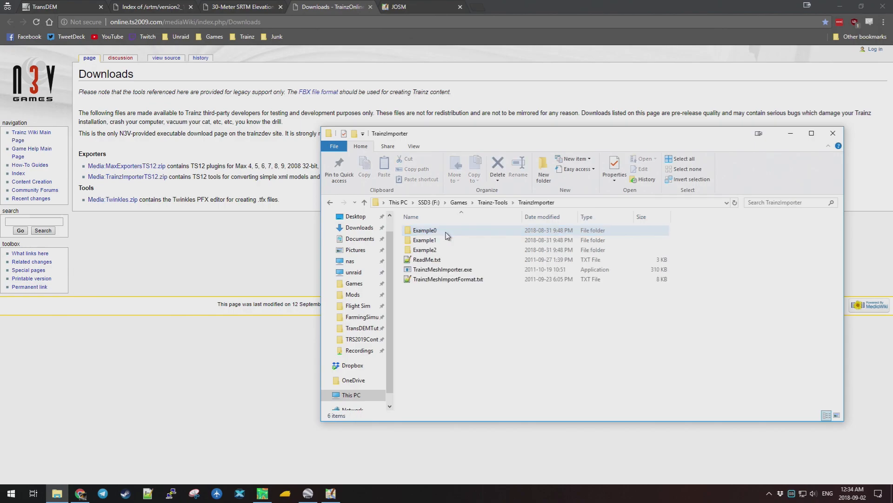
left_click(447, 270)
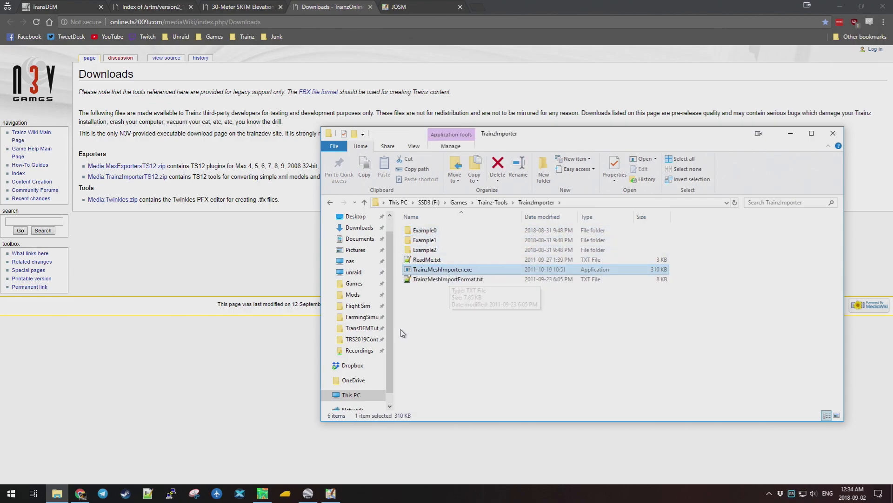
left_click(330, 493)
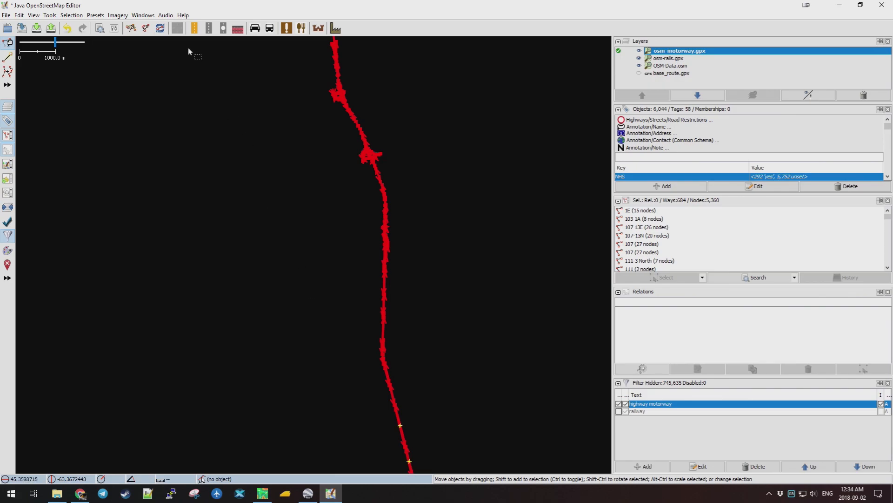
left_click(262, 493)
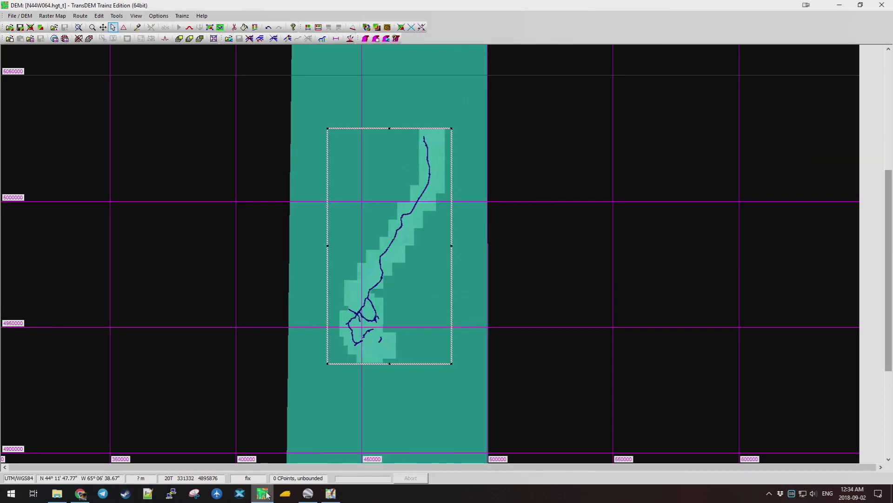
left_click(159, 16)
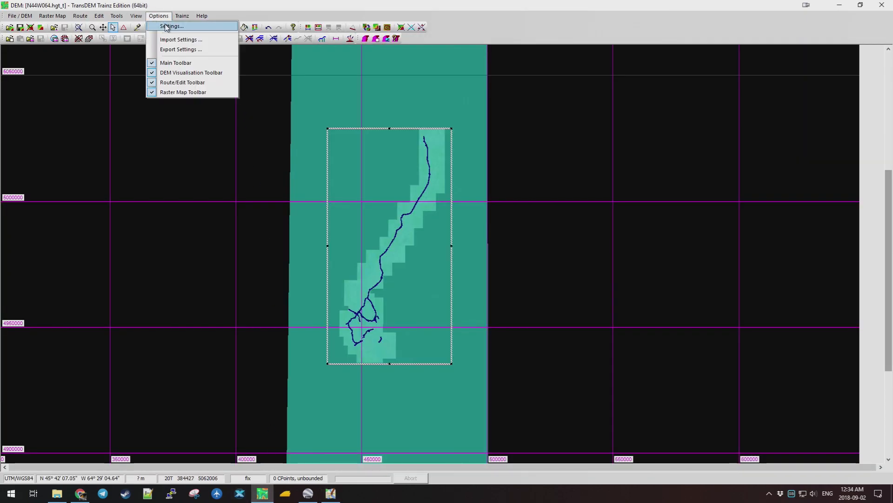
left_click(167, 27)
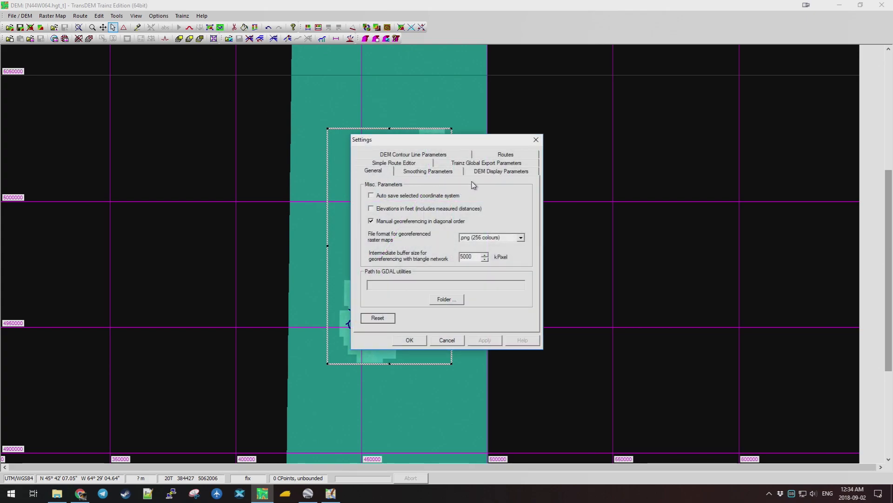
left_click(483, 167)
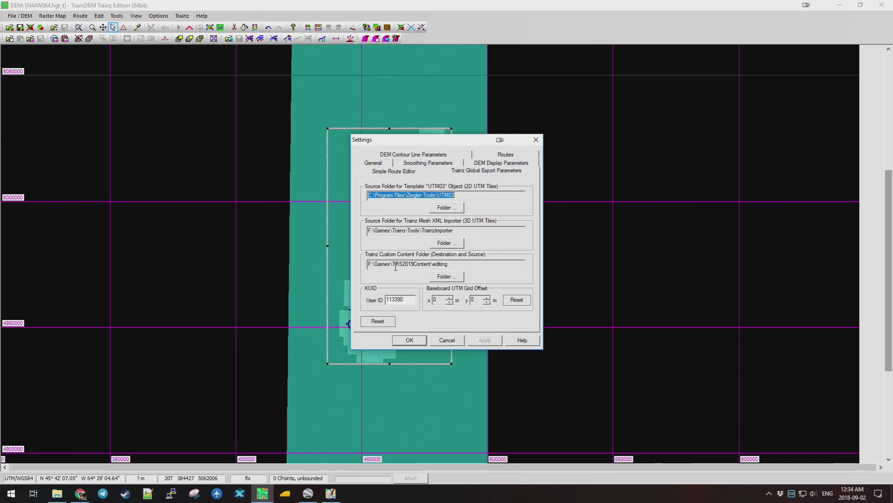
left_click_drag(392, 264, 434, 264)
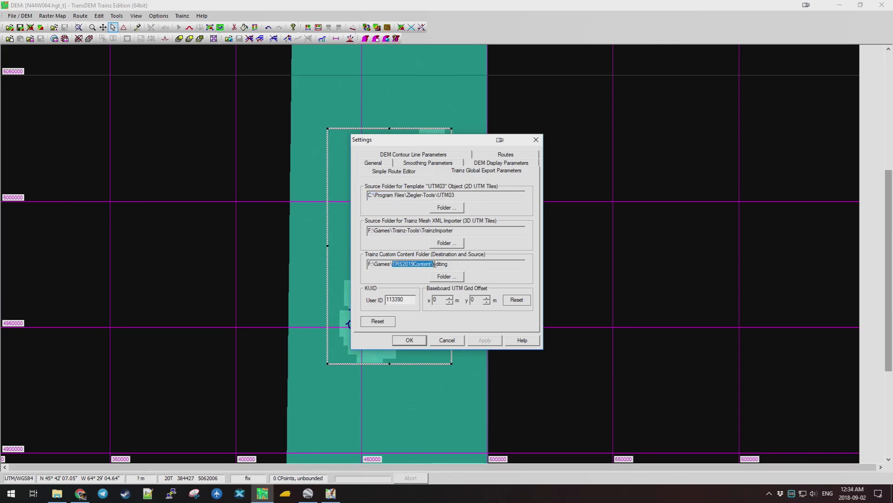
left_click(443, 264)
left_click(57, 494)
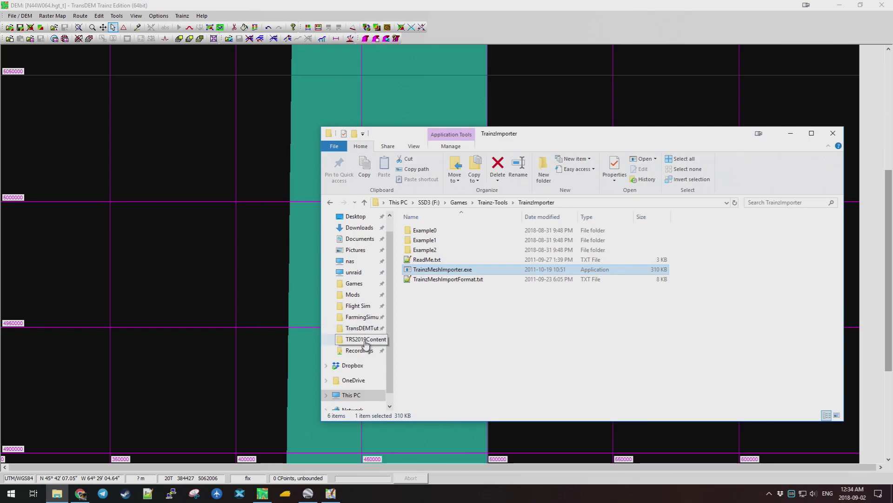
left_click(365, 343)
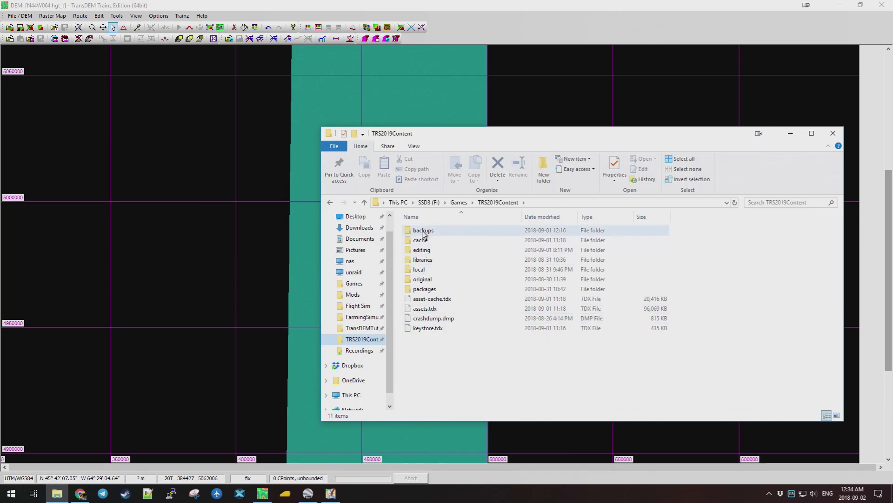
double_click(436, 250)
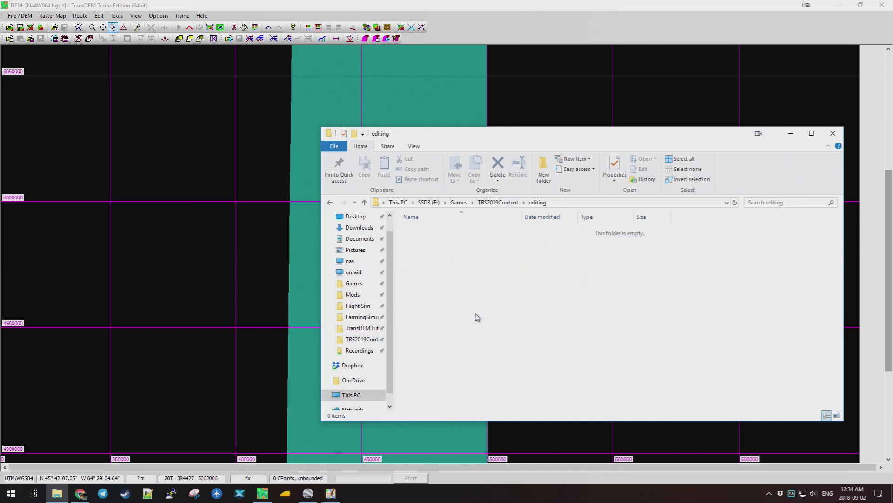
left_click(501, 204)
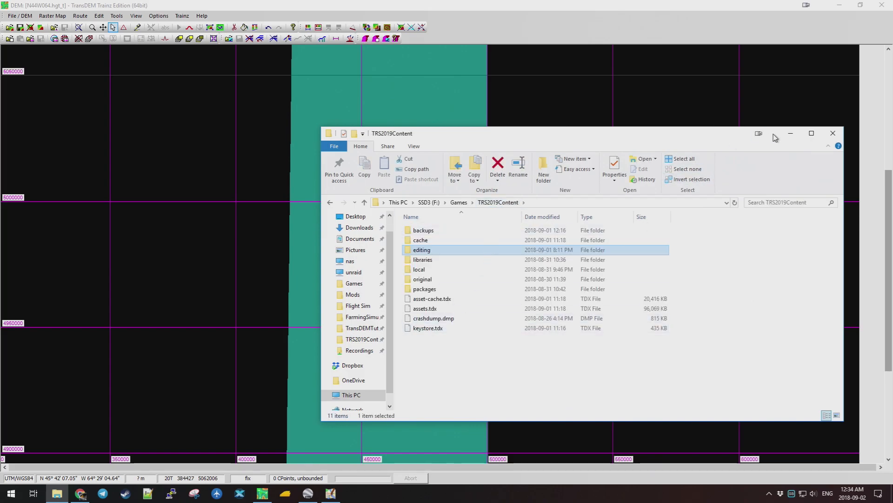
left_click(790, 133)
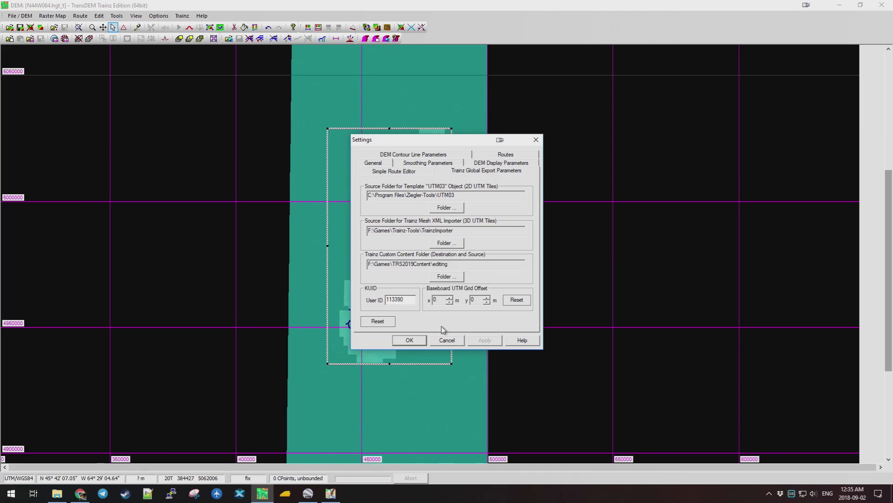
left_click(447, 340)
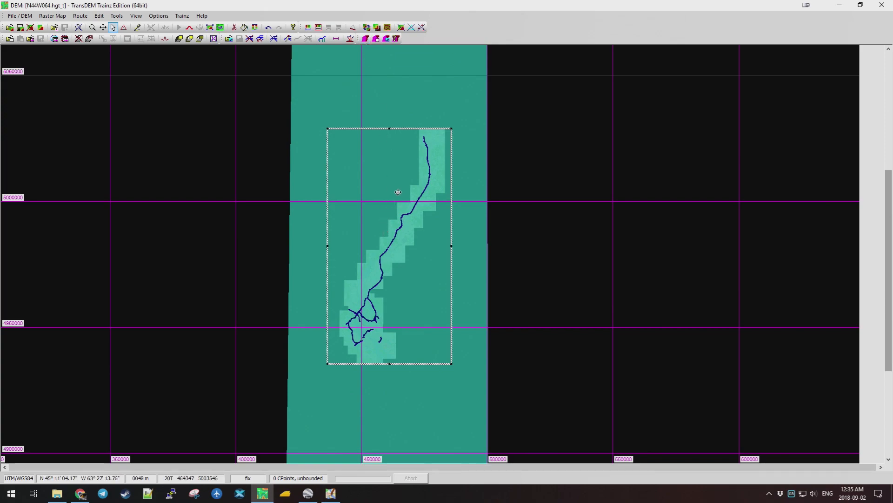
Open the Export to Trainz dialog for basic files, DEM and ground textures.
scroll(390, 228, "up", 1)
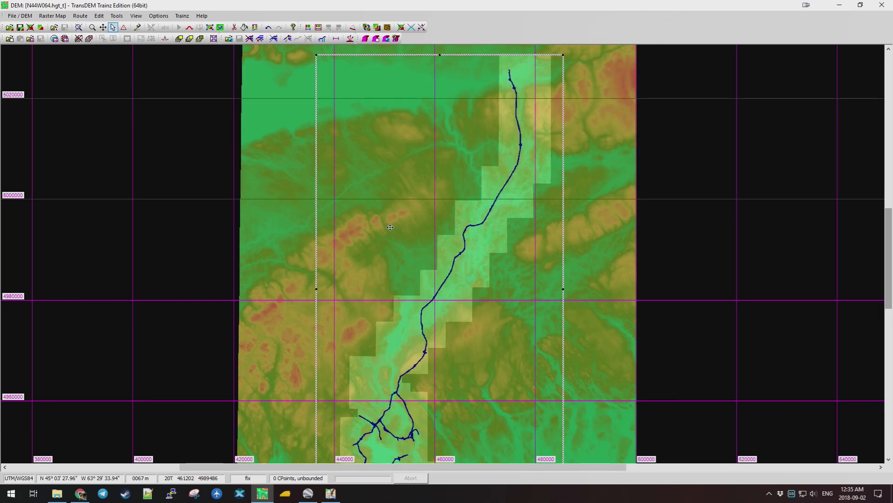
scroll(426, 146, "down", 1)
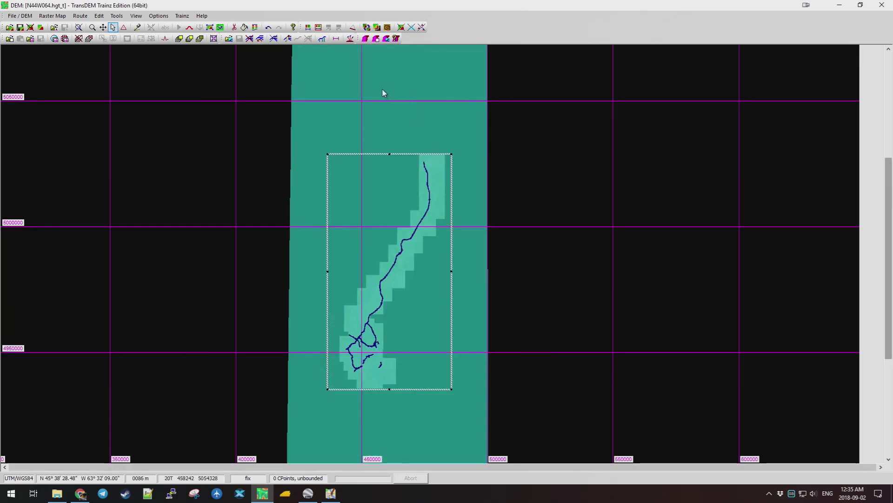
left_click(365, 38)
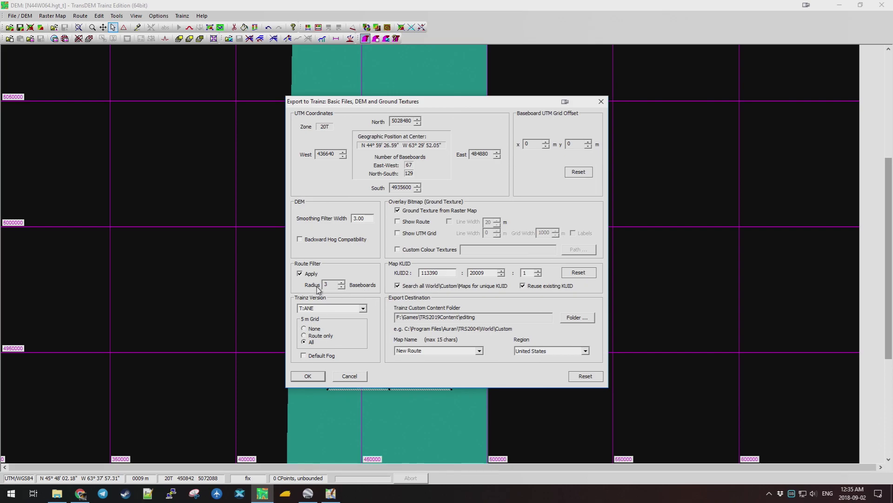
Lower the route filter radius from 3 to 2 baseboards, checking the route behind the dialog.
left_click(342, 287)
left_click_drag(425, 105, 623, 109)
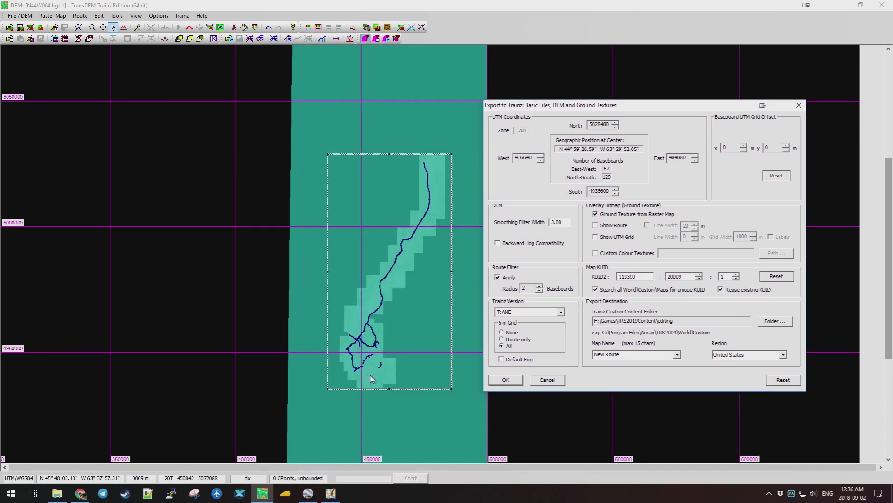
left_click_drag(642, 108, 538, 123)
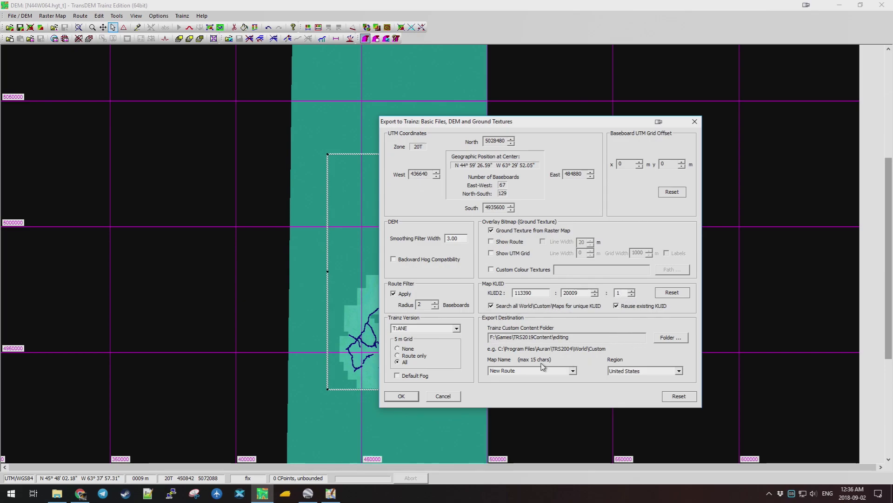
Name the map NSTest, keep United States as the region, and run the export.
left_click(527, 371)
type("NSTest")
left_click_drag(577, 122, 492, 111)
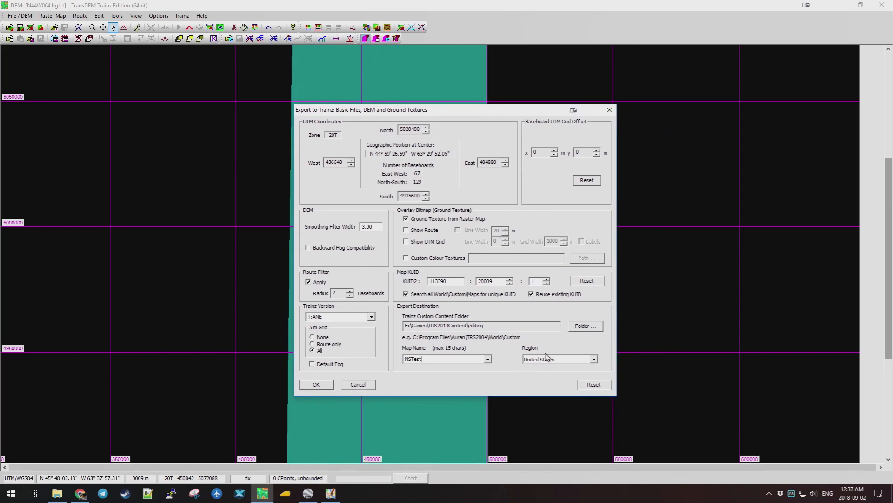
left_click(594, 359)
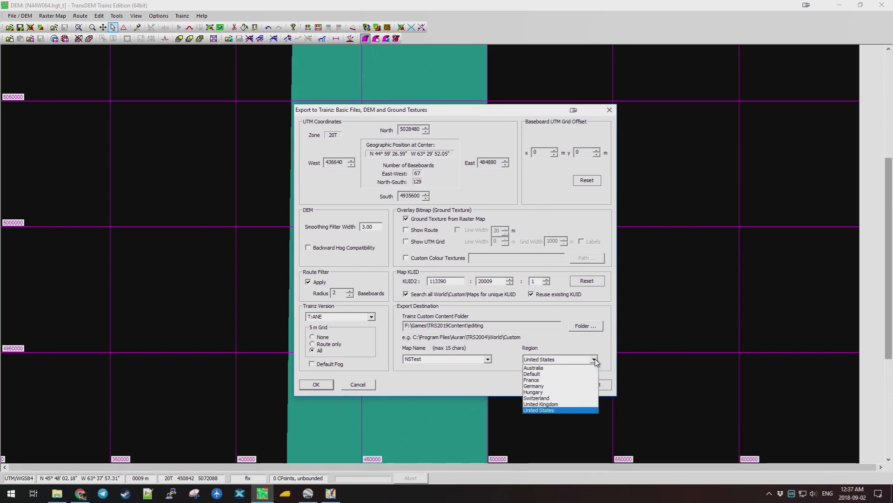
left_click(538, 410)
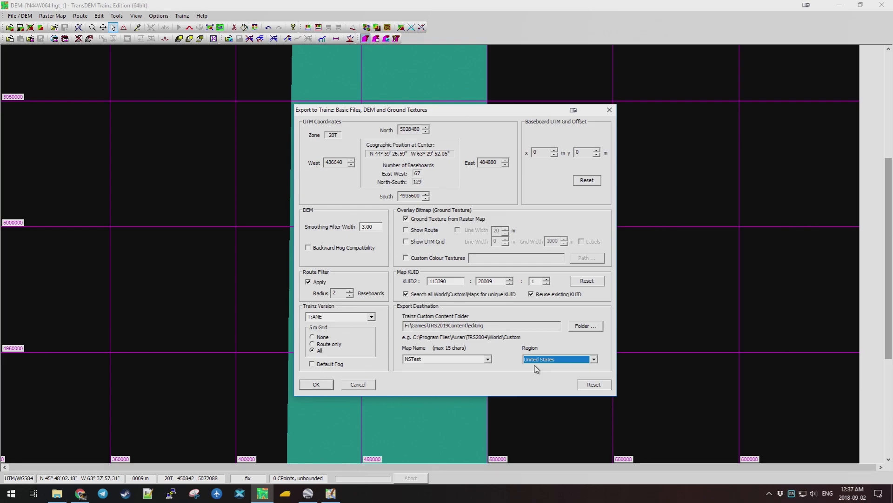
left_click(593, 359)
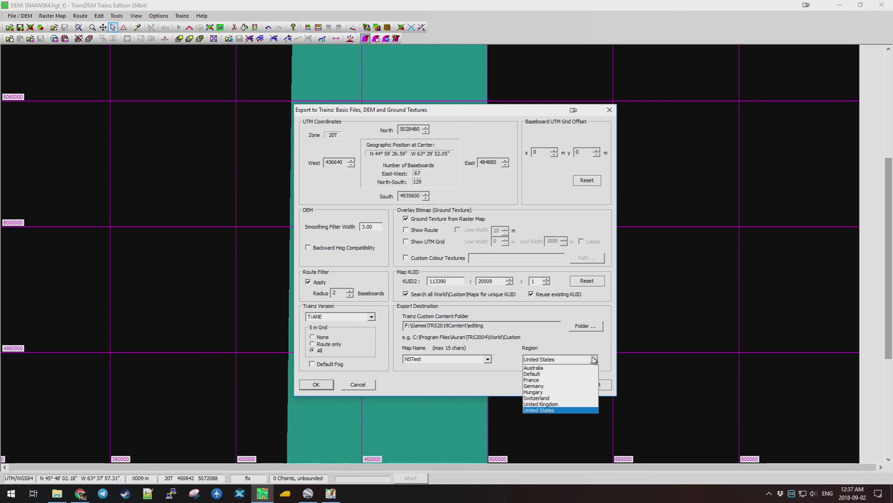
left_click(594, 359)
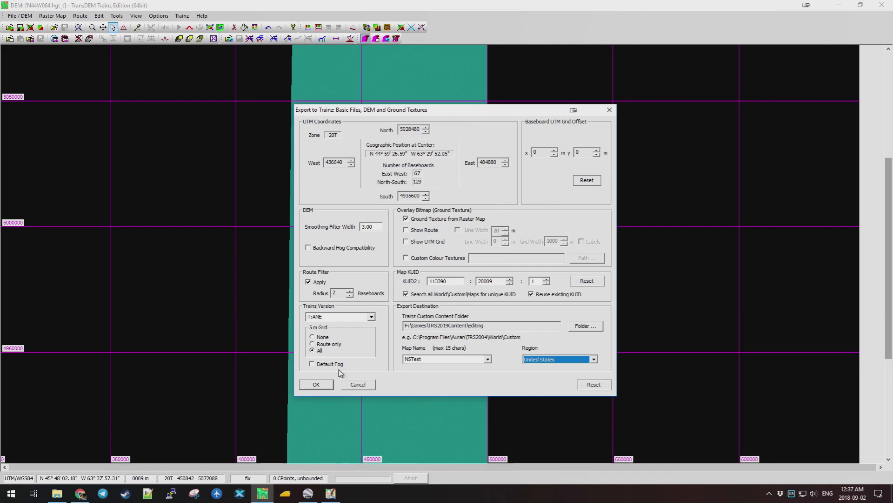
left_click(316, 384)
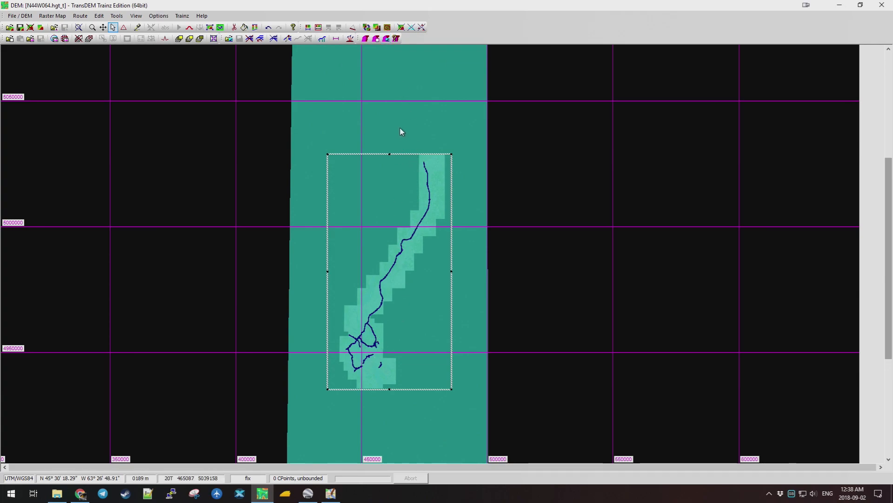
Replace the loaded route with osm-rails.gpx and open the track-splines export settings.
left_click(117, 16)
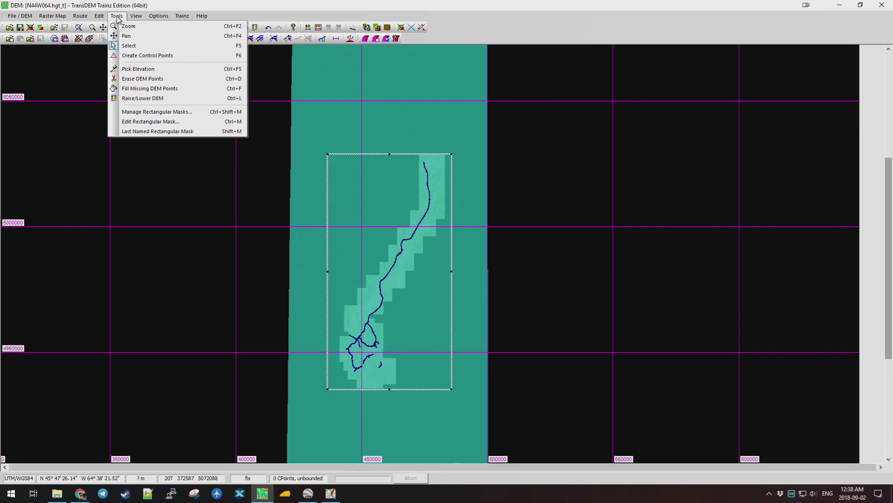
mouse_move(77, 19)
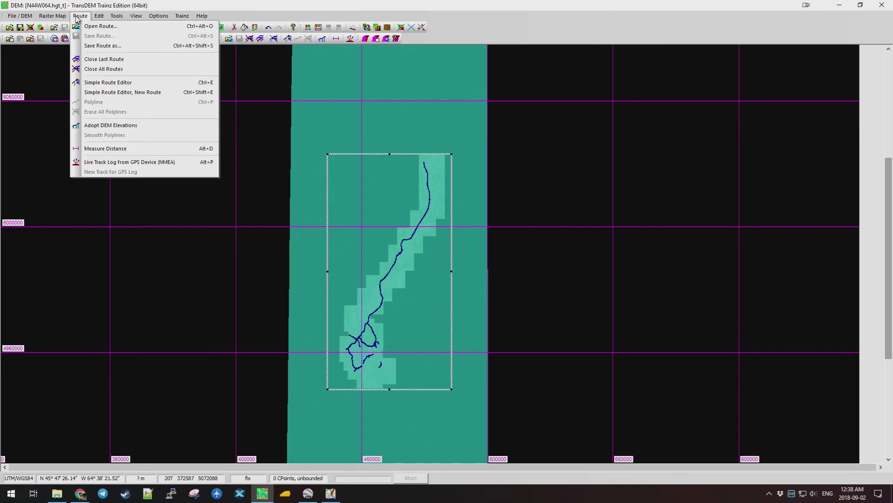
left_click(111, 70)
left_click(80, 17)
left_click(87, 27)
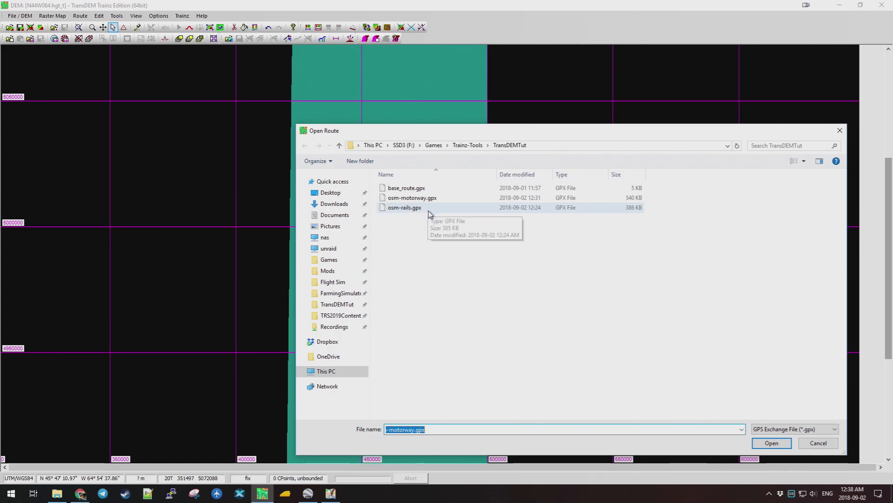
left_click(420, 207)
left_click(772, 442)
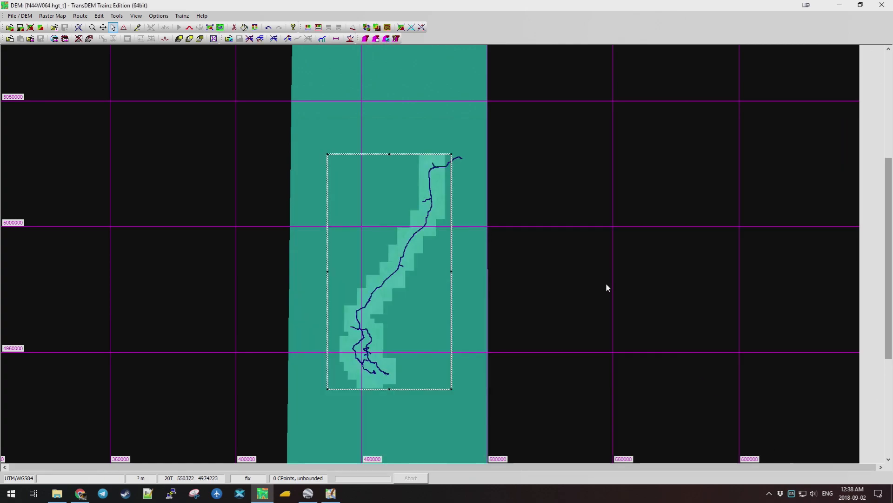
left_click(386, 40)
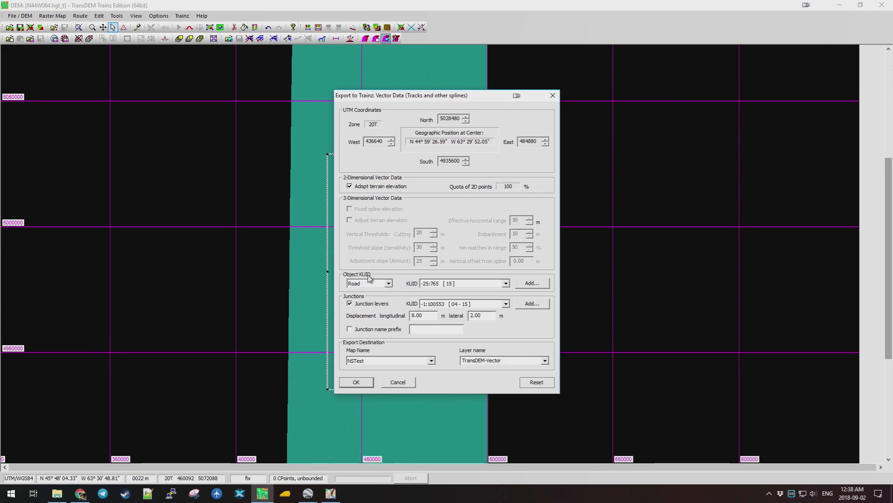
Set the spline object type to Track with KUID -25:1062.
left_click(389, 284)
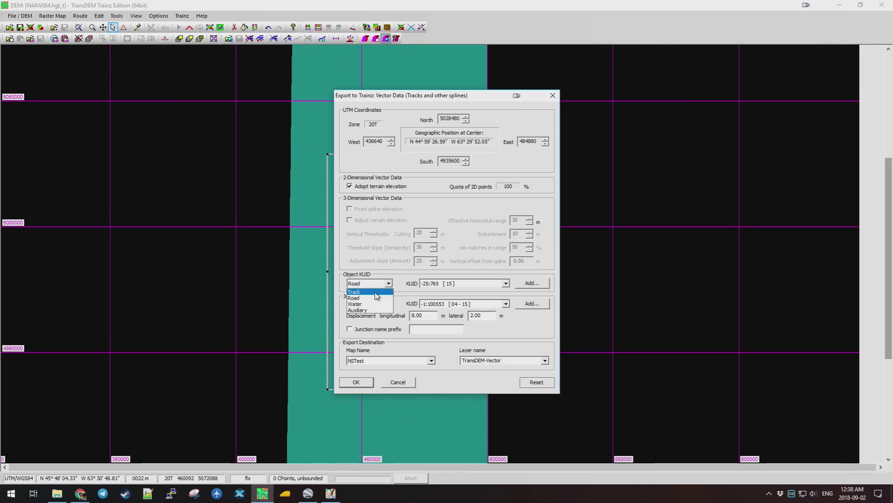
left_click(377, 296)
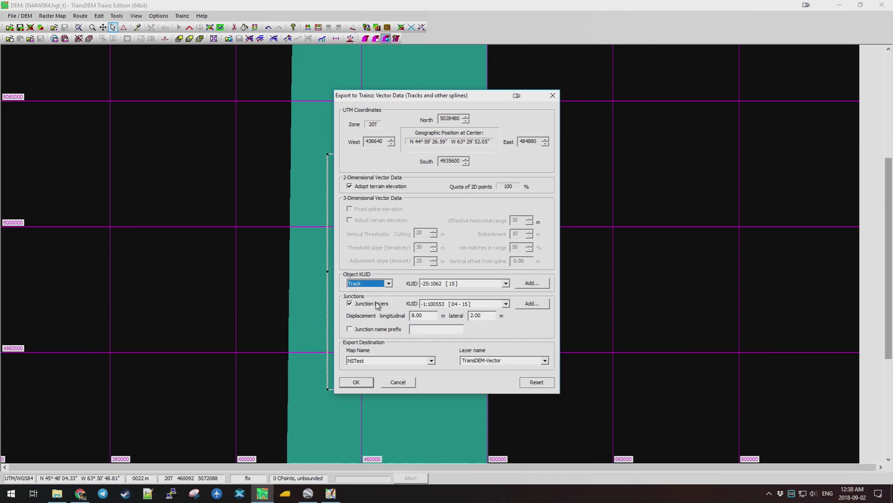
left_click(506, 284)
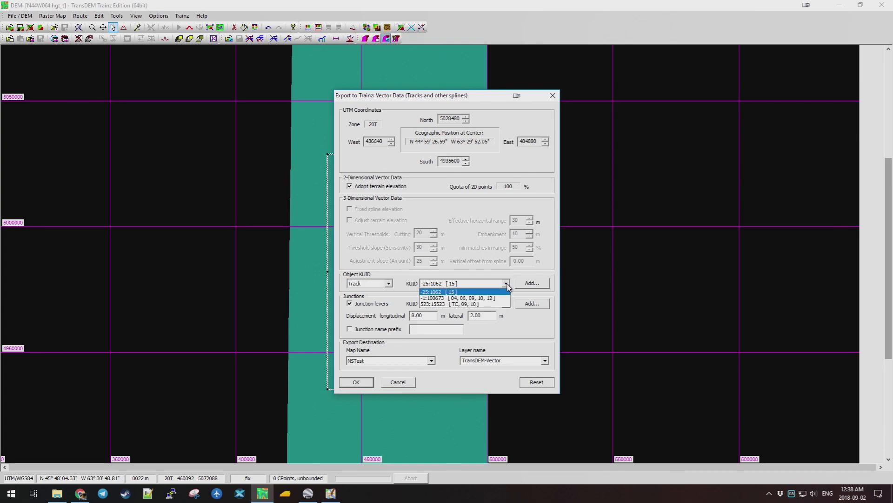
left_click(507, 284)
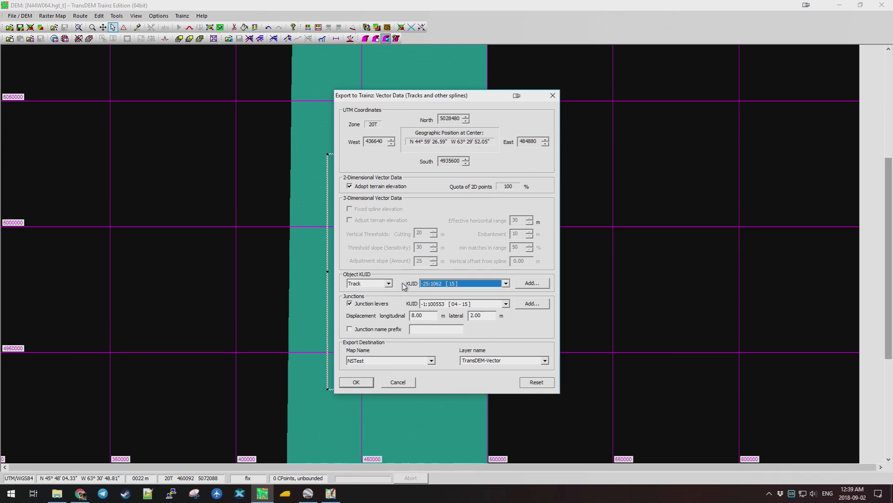
left_click(506, 283)
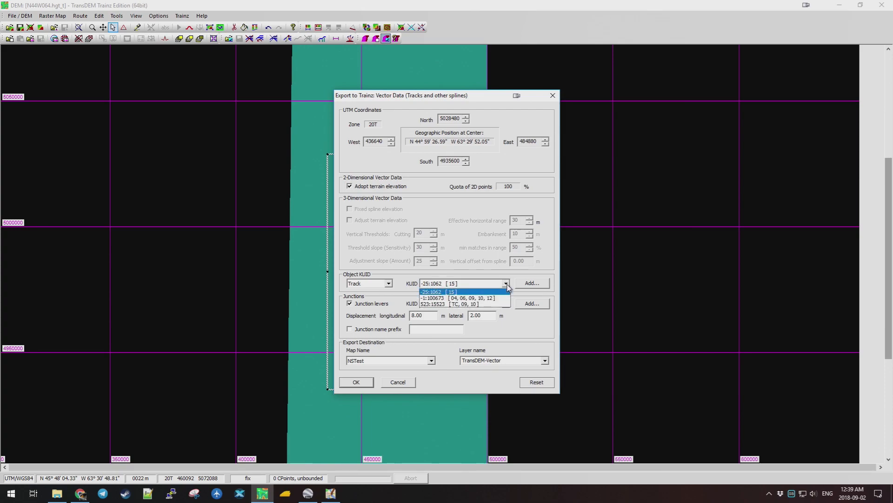
left_click(506, 284)
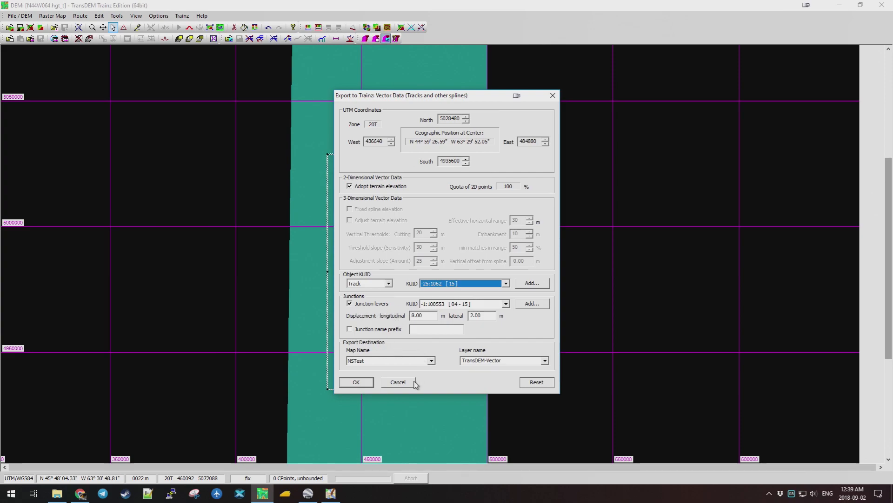
Rename the layer to TransDEM-Rails and export the rails as track splines.
left_click(484, 357)
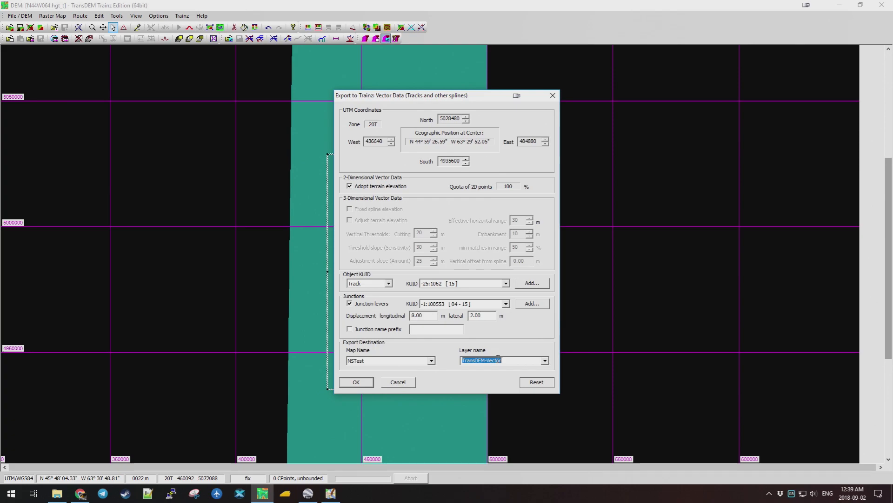
left_click_drag(506, 361, 487, 361)
type("Rails")
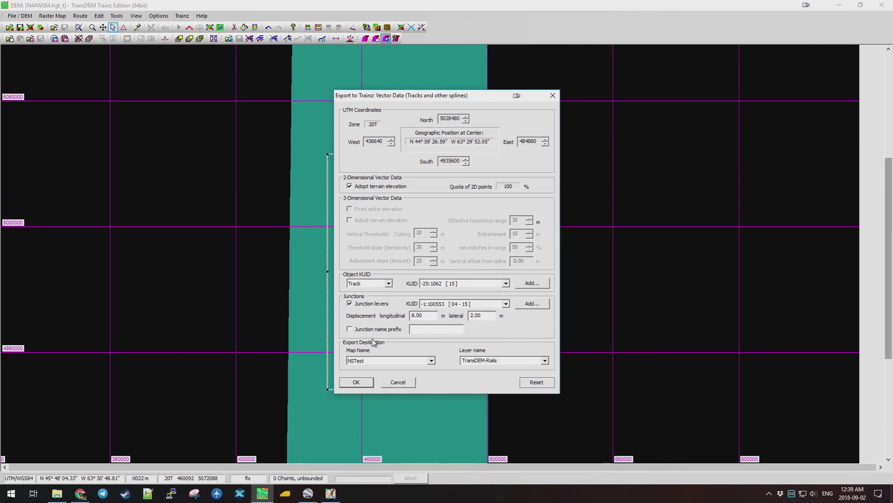
left_click(359, 382)
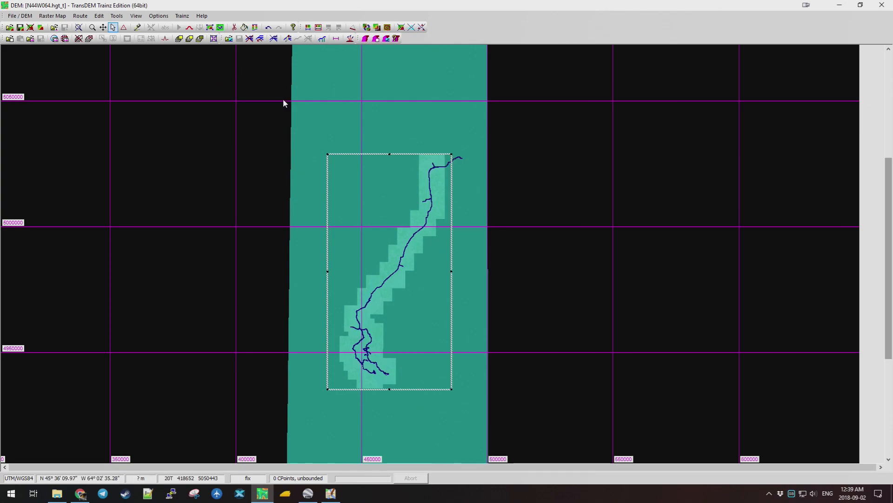
Close all routes and pick osm-motorway.gpx from the TransDEMTut folder.
left_click(80, 16)
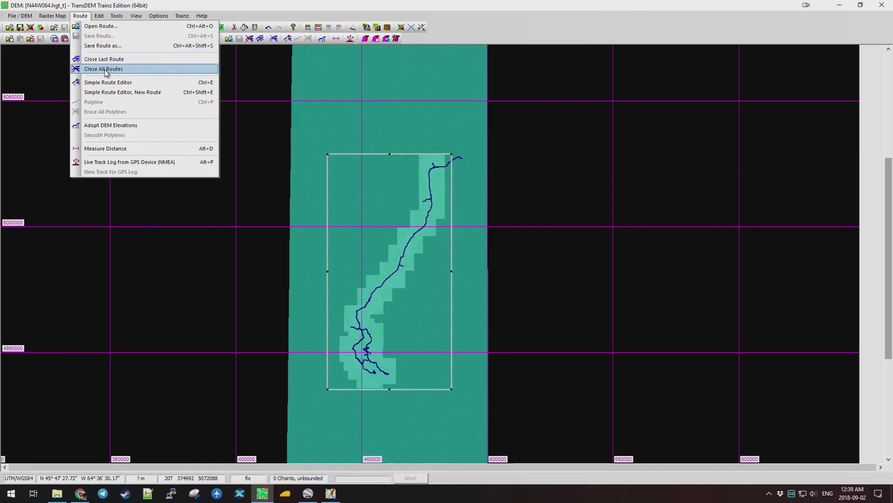
left_click(104, 70)
left_click(83, 17)
left_click(88, 26)
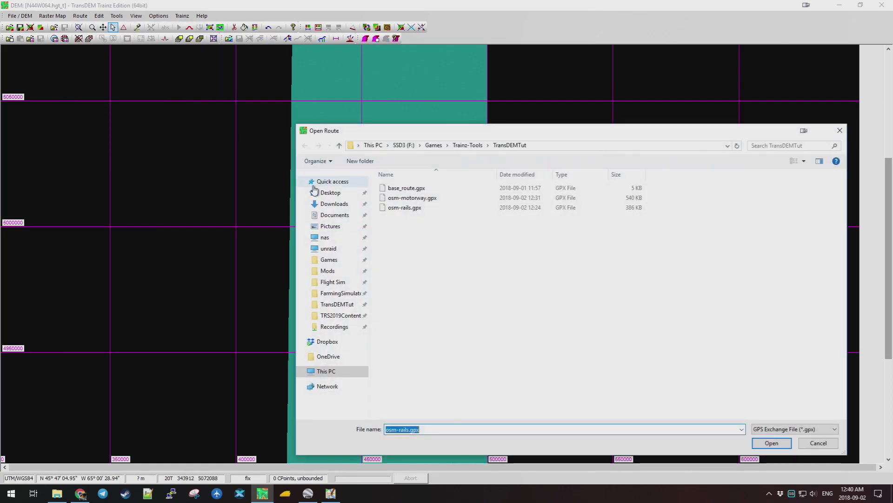
left_click(421, 198)
Load the motorway route and set the spline type to Road with junction levers off.
left_click(772, 441)
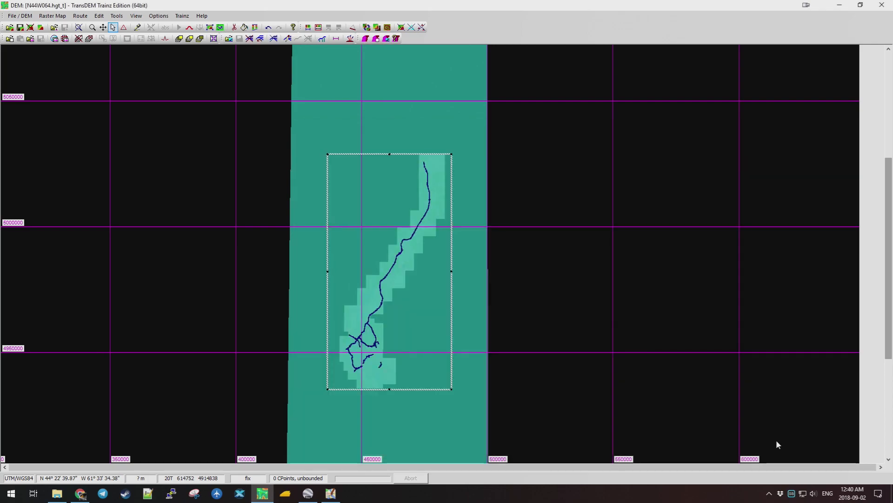
left_click(386, 39)
left_click(388, 283)
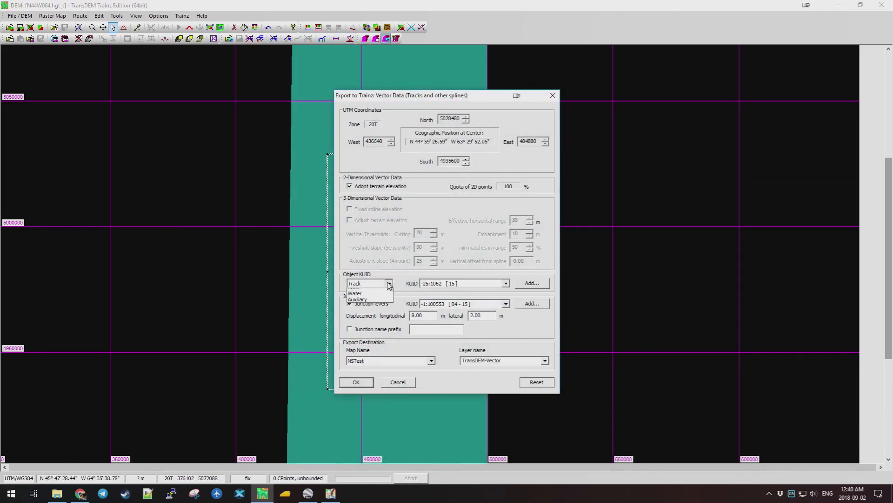
left_click(377, 298)
left_click(388, 283)
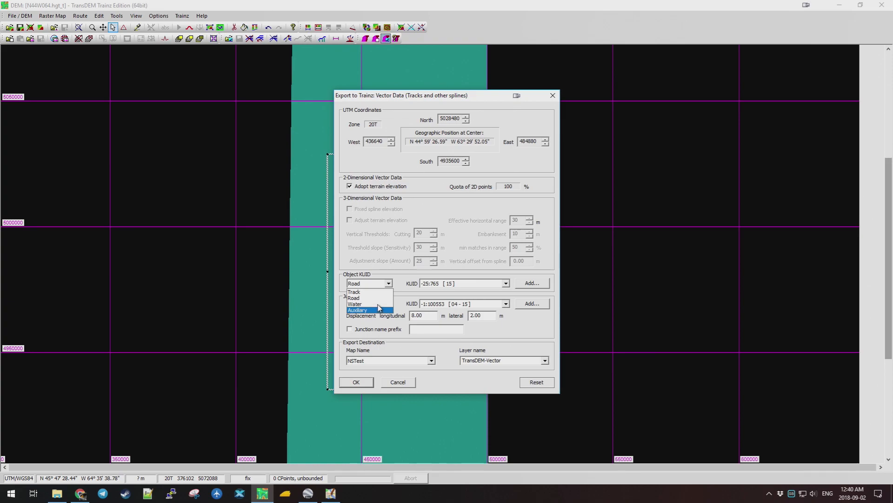
left_click(371, 297)
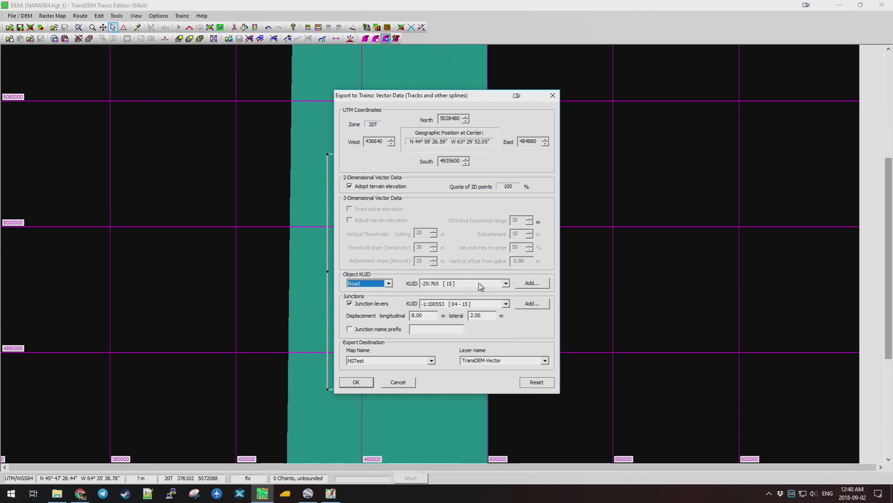
left_click(349, 304)
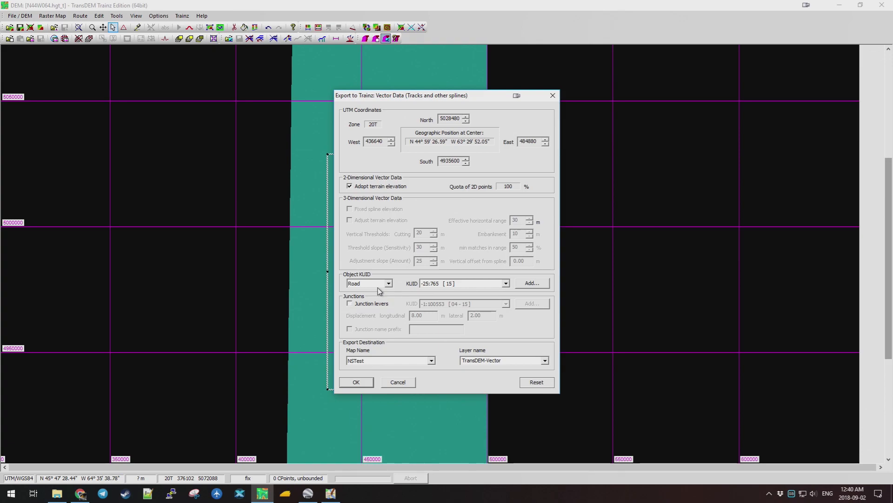
Name the layer TransDEM-Hwy and export the motorway as road splines.
left_click(502, 361)
left_click(506, 361)
type("Motor")
key("BackSpace")
key("BackSpace")
key("BackSpace")
key("BackSpace")
key("BackSpace")
left_click(357, 383)
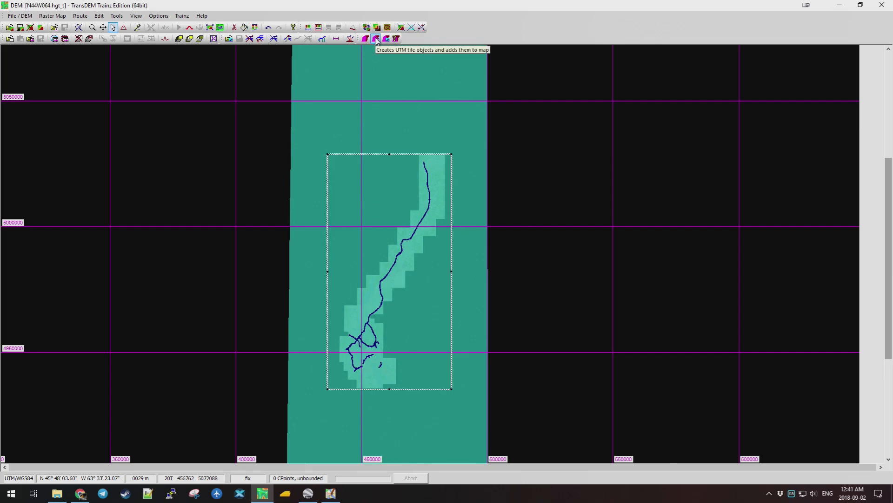
Look over the UTM tile overlay export settings, then cancel them.
left_click(376, 38)
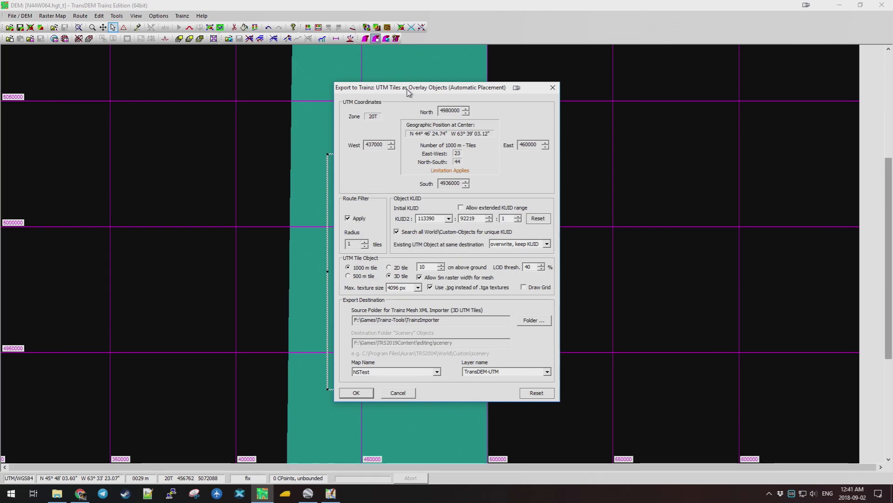
left_click_drag(410, 88, 551, 98)
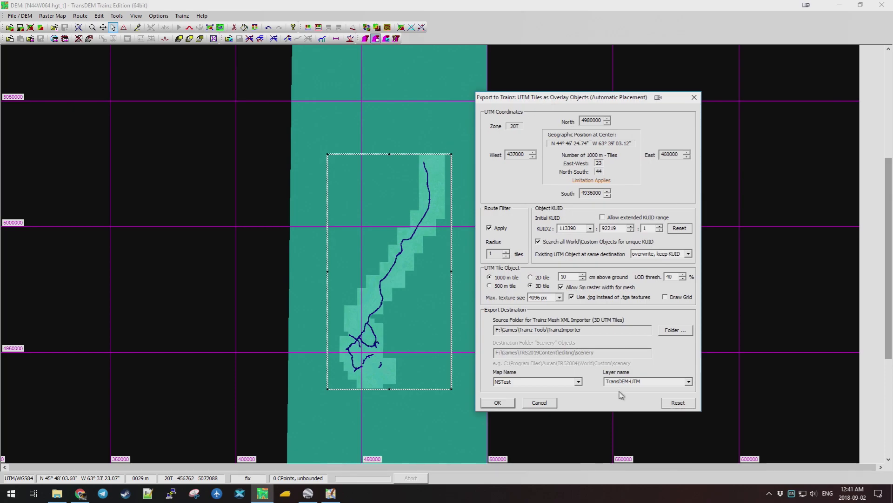
left_click(540, 403)
Reload osm-rails.gpx as the only route and open the UTM Tiles export for NSTest.
left_click(81, 16)
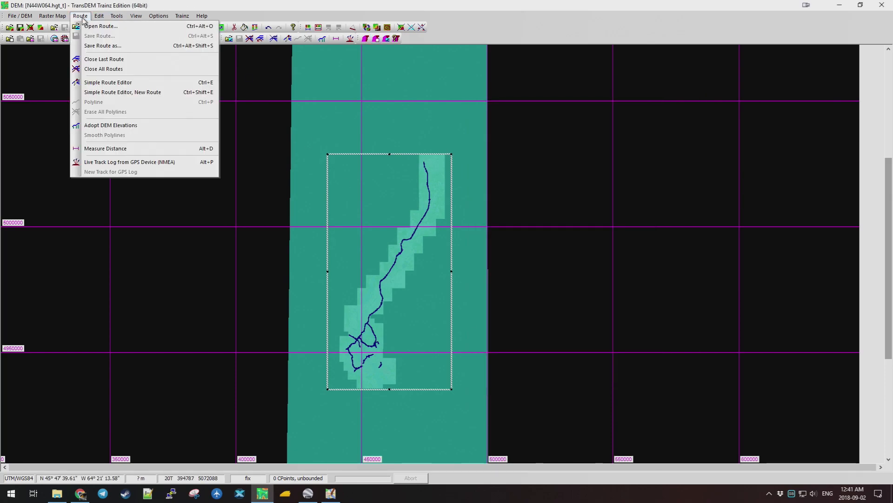
left_click(102, 66)
left_click(83, 17)
left_click(89, 27)
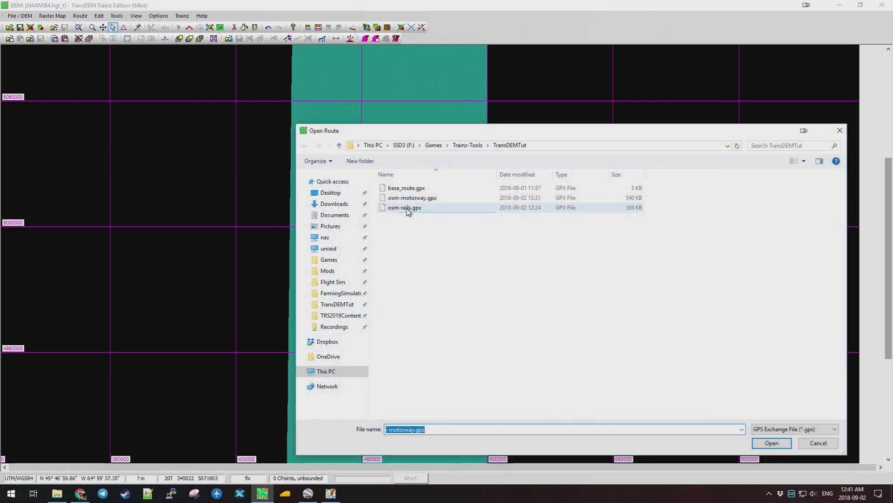
left_click(405, 208)
left_click(771, 443)
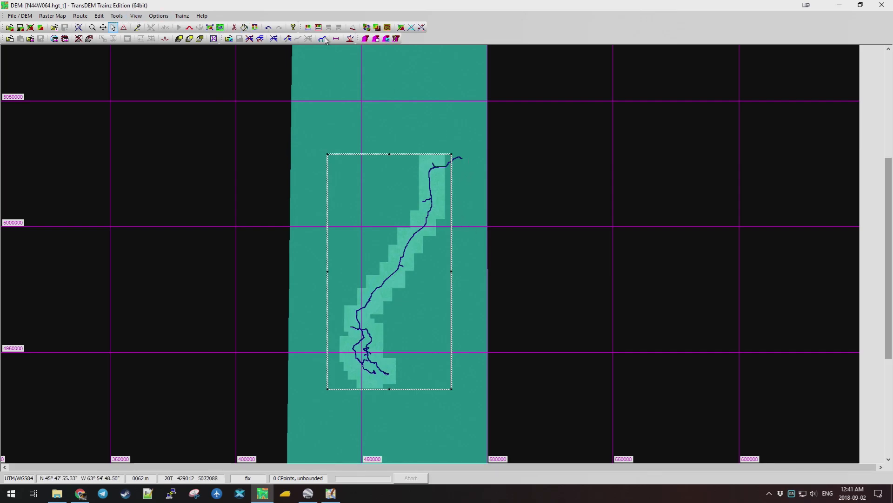
left_click(378, 41)
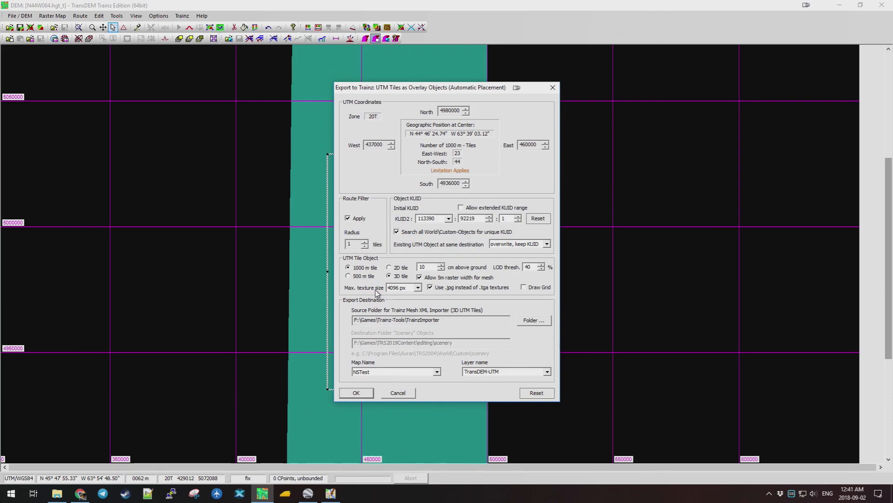
Set 500 m tiles, a 1024 px maximum texture size and .tga textures for the overlay export.
left_click(419, 288)
left_click(405, 301)
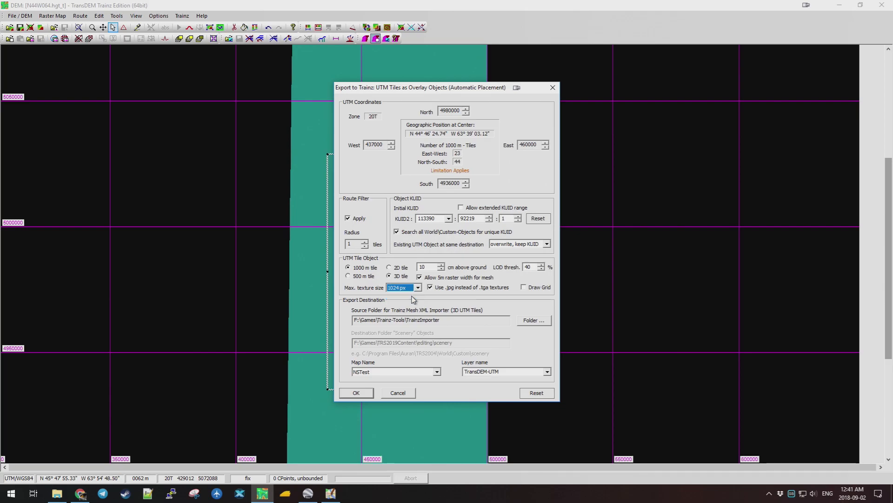
left_click(349, 277)
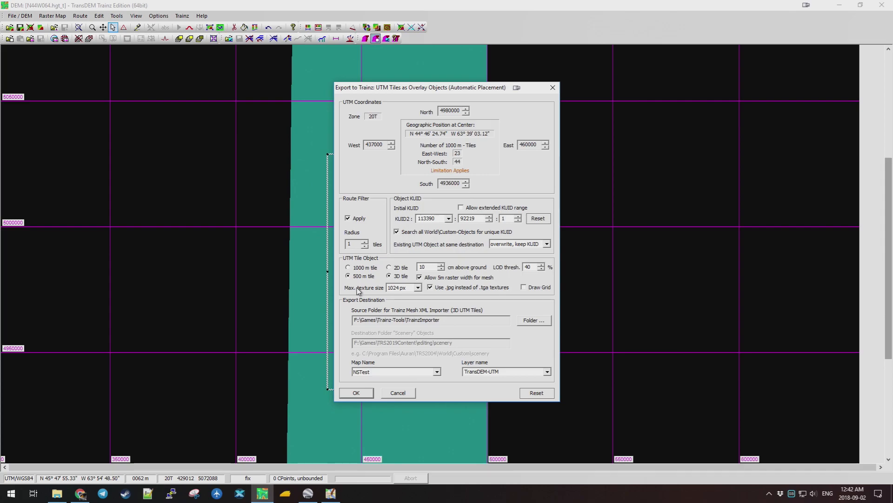
left_click(418, 288)
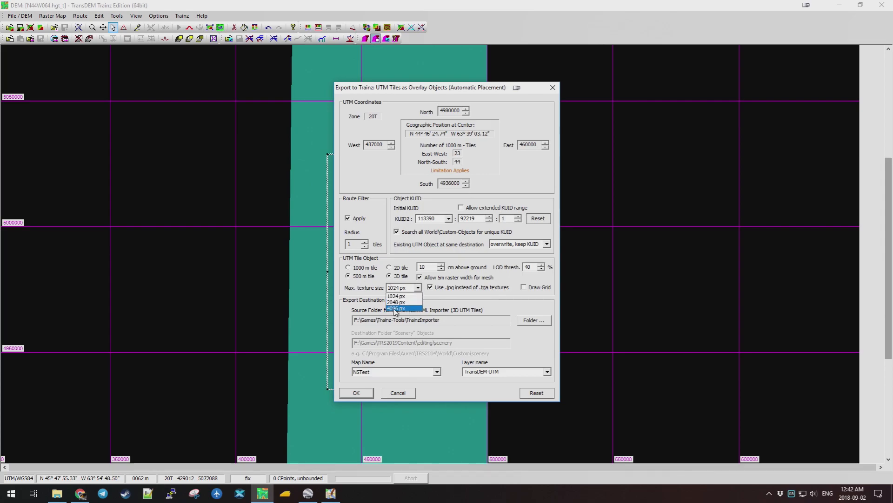
left_click(417, 296)
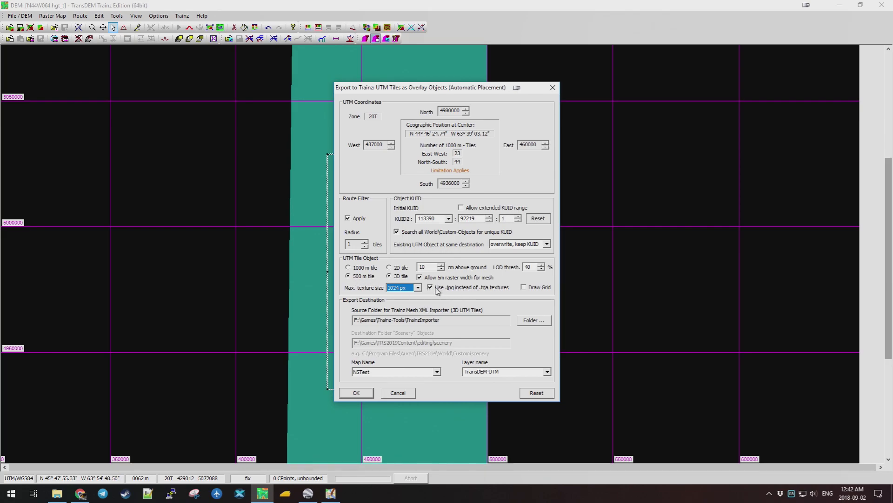
left_click(430, 287)
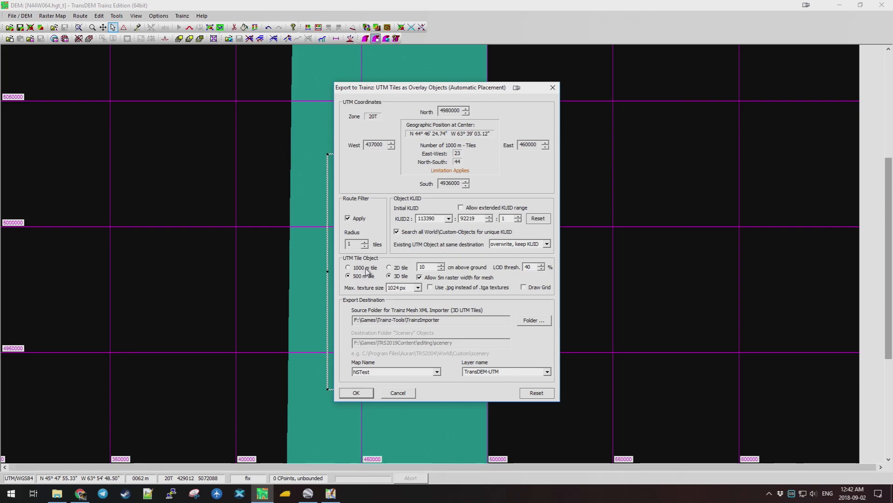
Check the map behind the export settings, then run the UTM overlay tile export.
left_click_drag(477, 92, 355, 102)
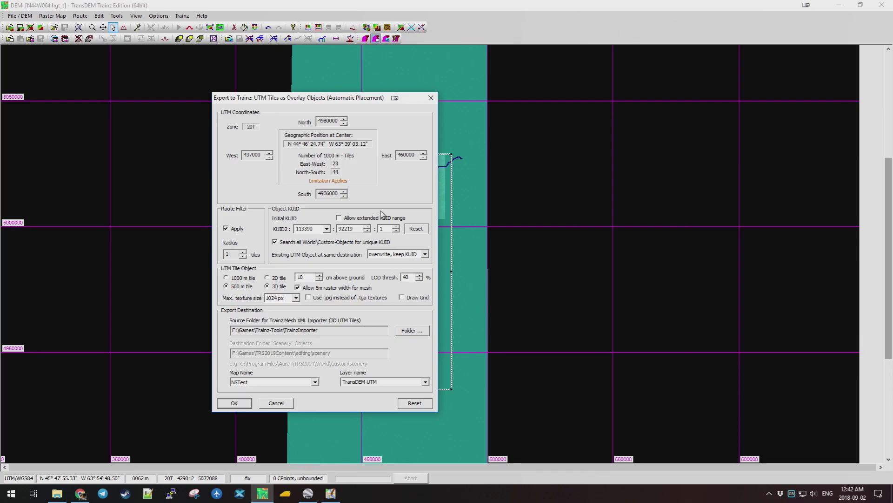
left_click_drag(333, 101, 467, 111)
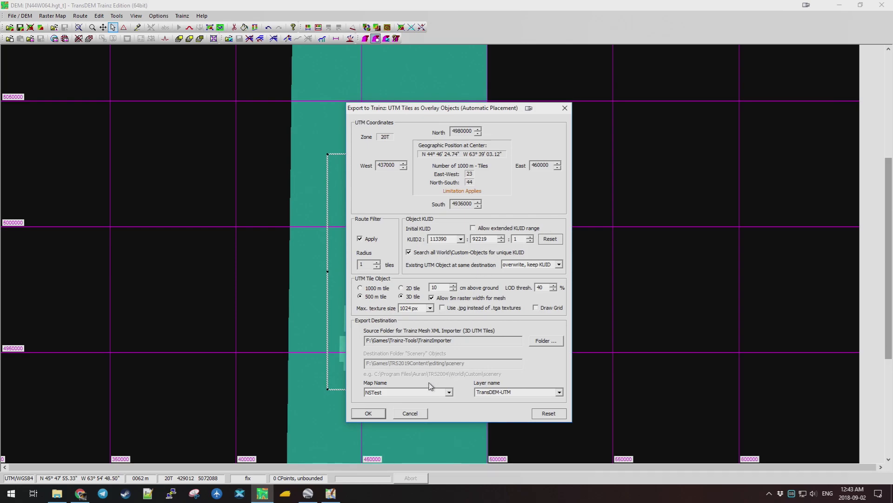
left_click(380, 413)
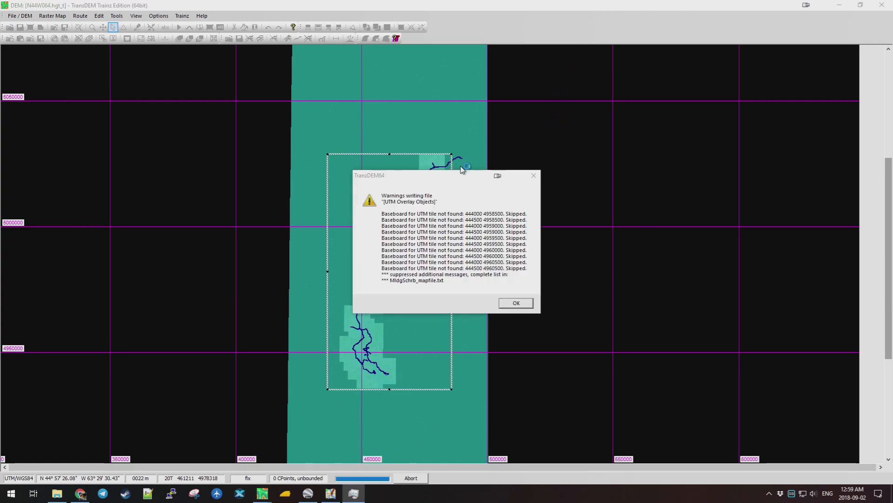
Inspect the route behind the missing-baseboard warning, then dismiss the warning.
left_click_drag(415, 181, 533, 180)
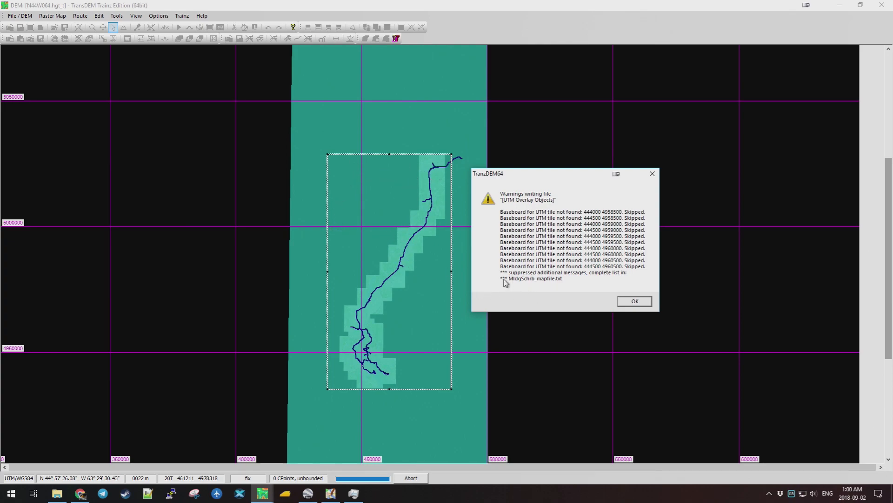
left_click_drag(545, 176, 504, 218)
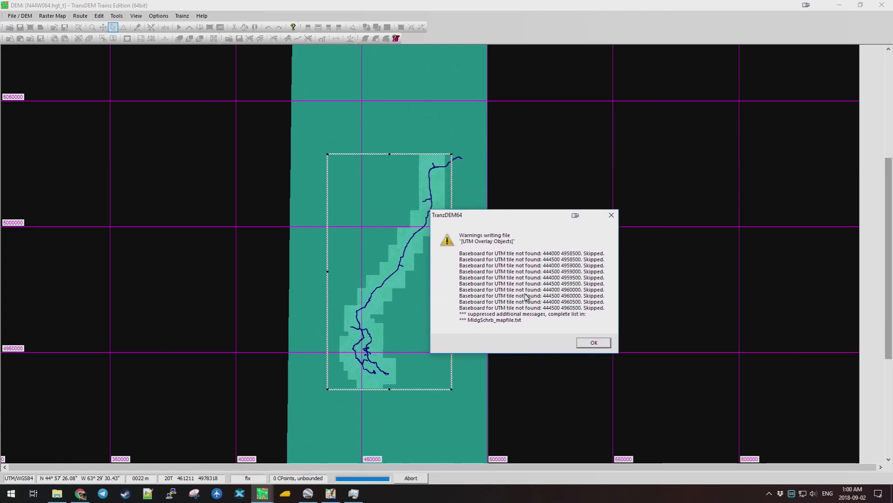
left_click(596, 343)
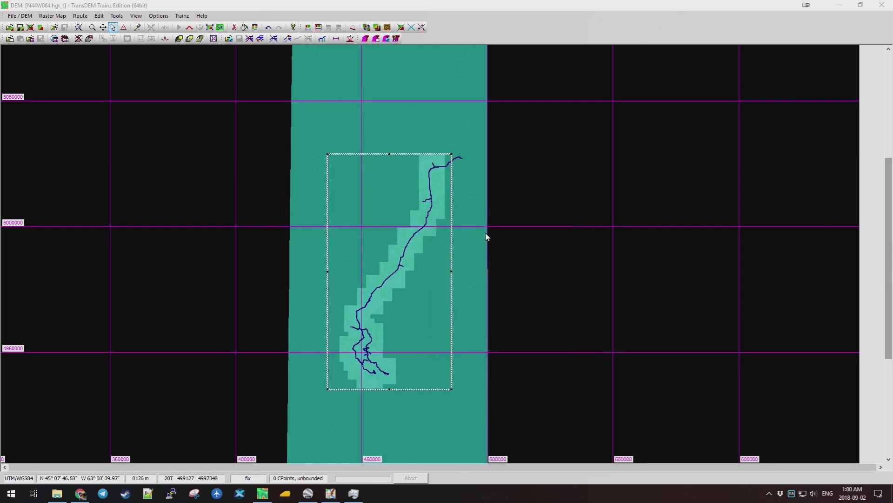
Review the UTM overlay tile export settings again and cancel without re-exporting.
left_click(376, 39)
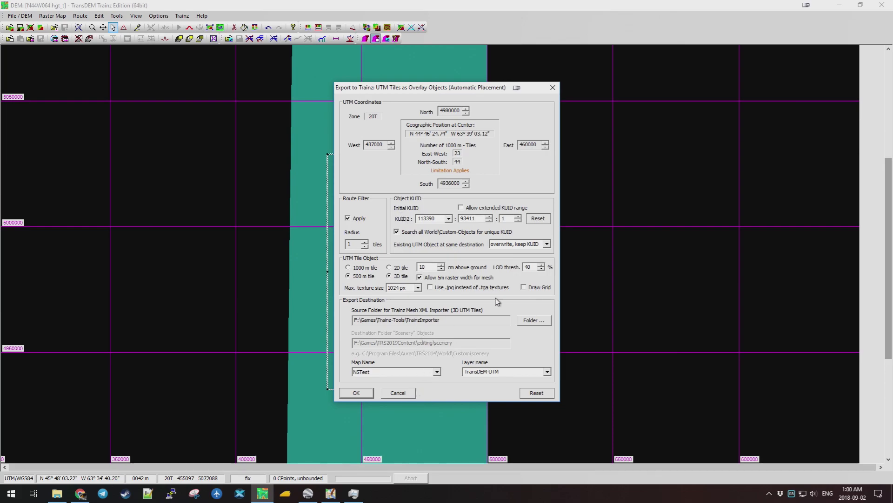
left_click(403, 397)
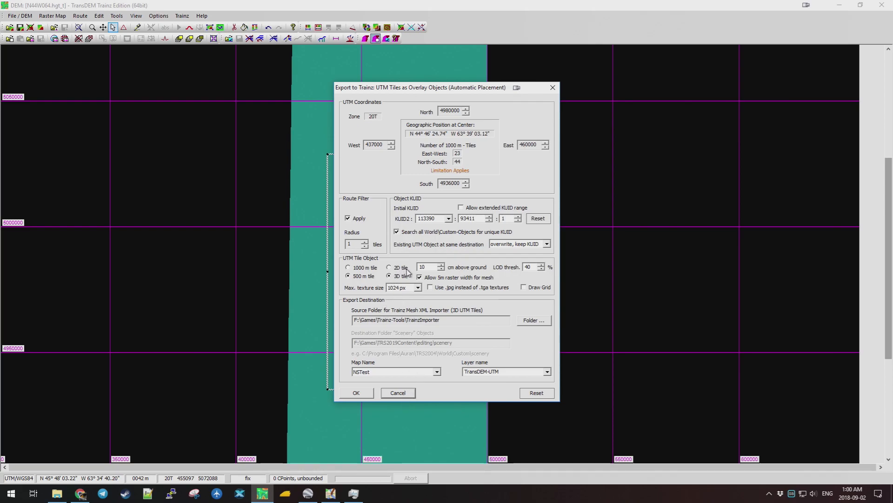
left_click(410, 394)
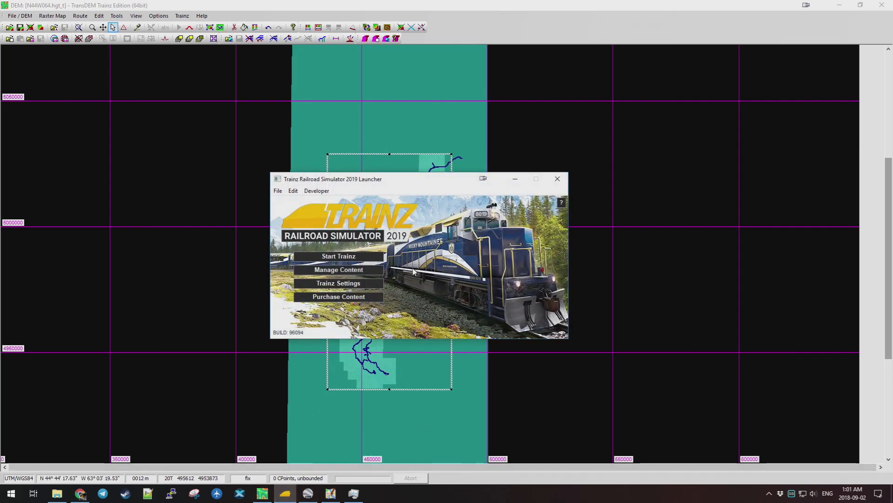
Choose Manage Content in the Trainz 2019 launcher to open the Content Manager.
left_click(349, 271)
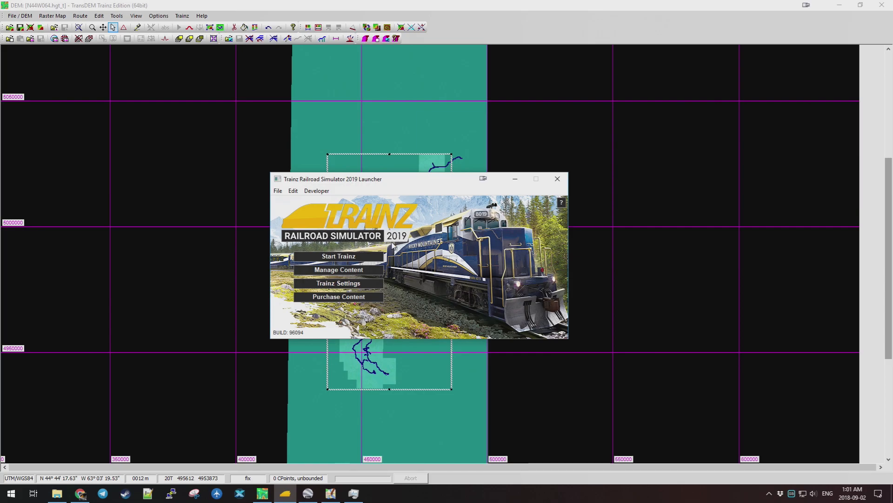
left_click(336, 271)
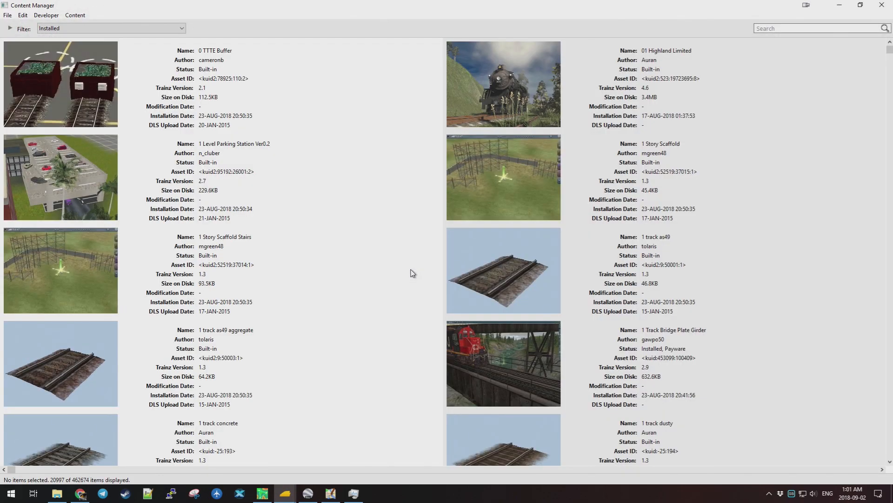
Filter to My Content and import the TRS2019Content\editing\NSTest folder, then close the install report.
left_click(173, 31)
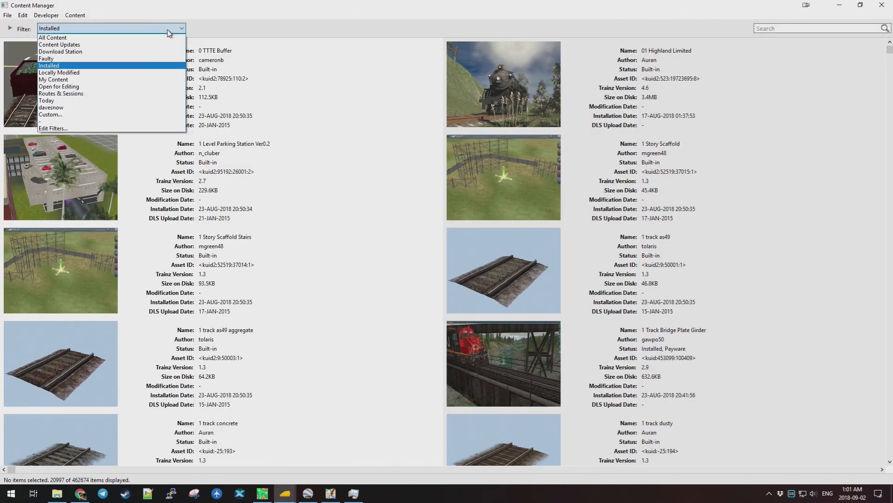
left_click(65, 77)
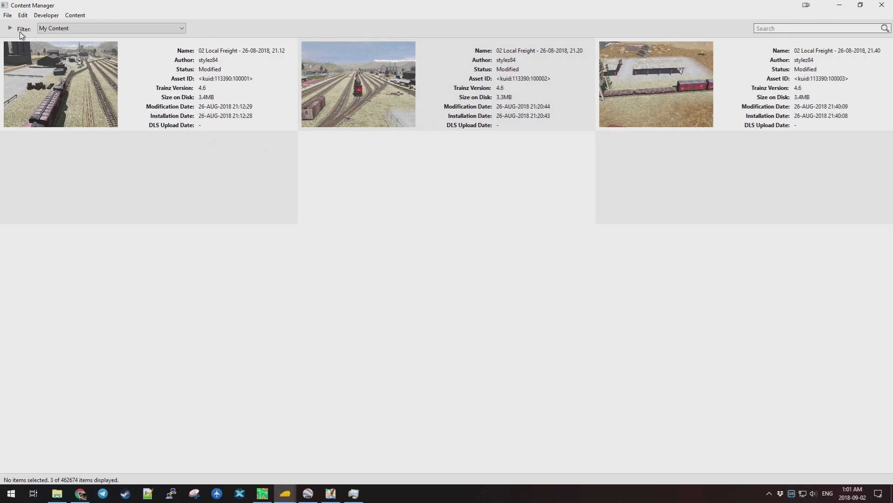
left_click(9, 16)
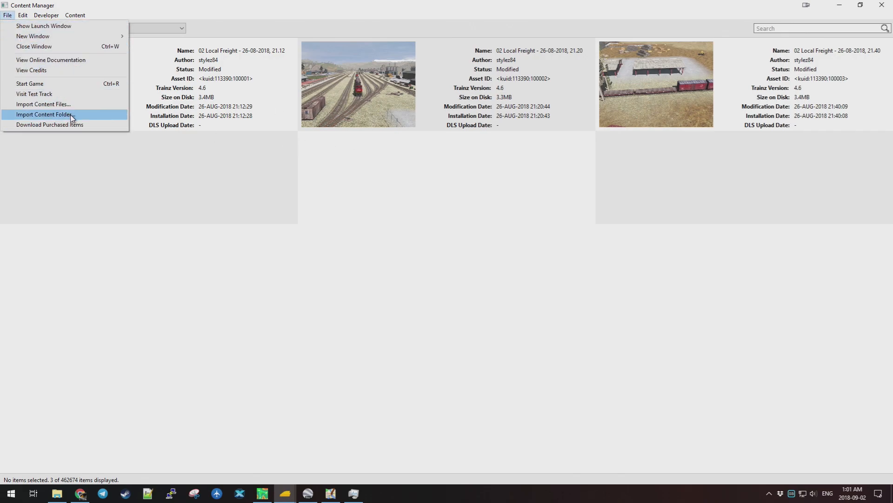
left_click(80, 117)
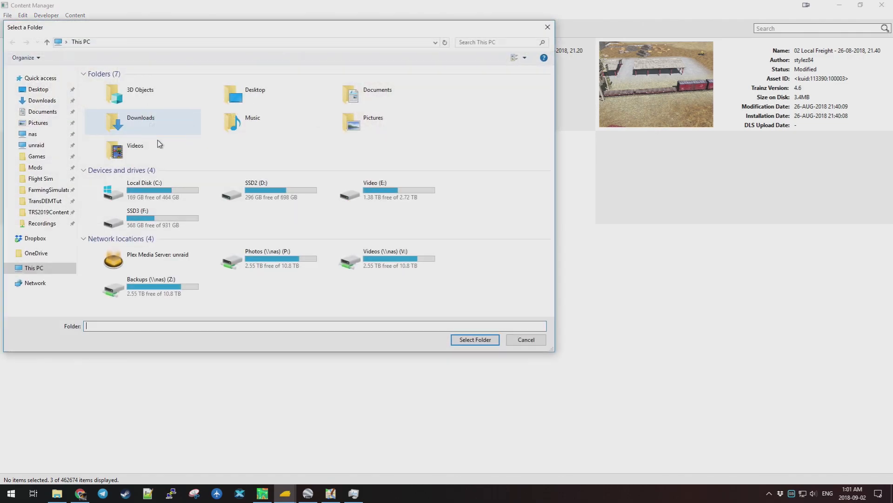
left_click(65, 214)
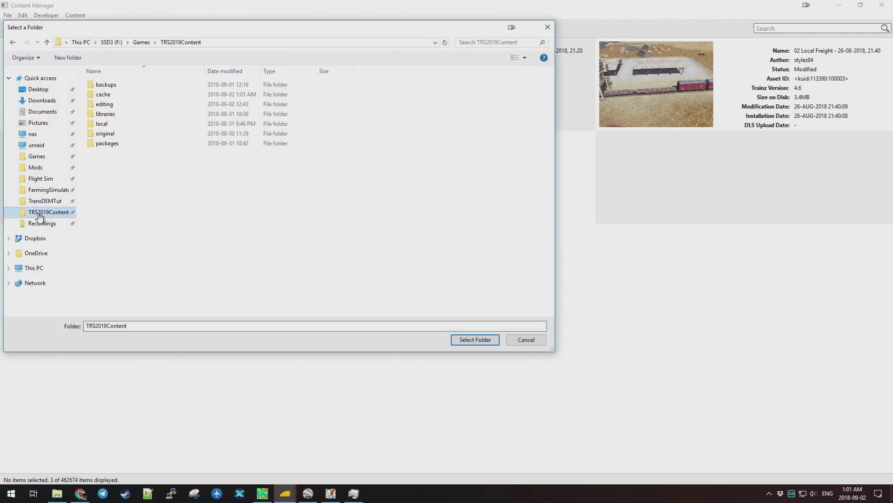
double_click(111, 105)
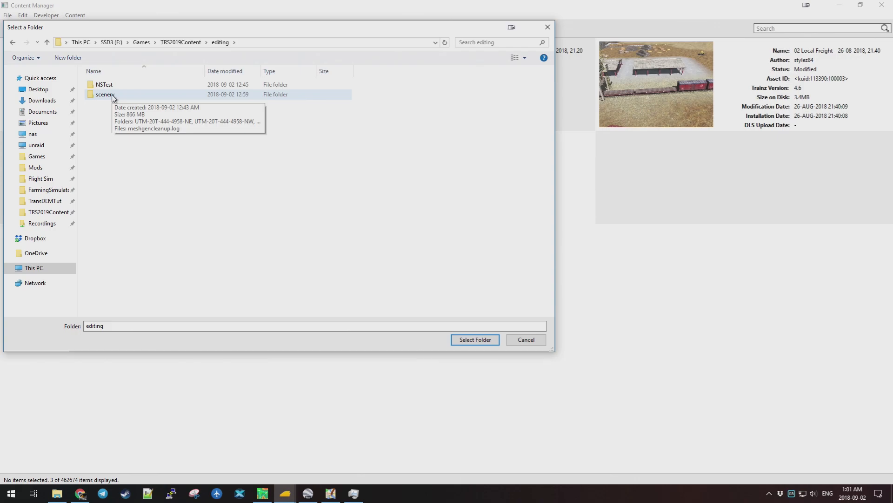
left_click(113, 86)
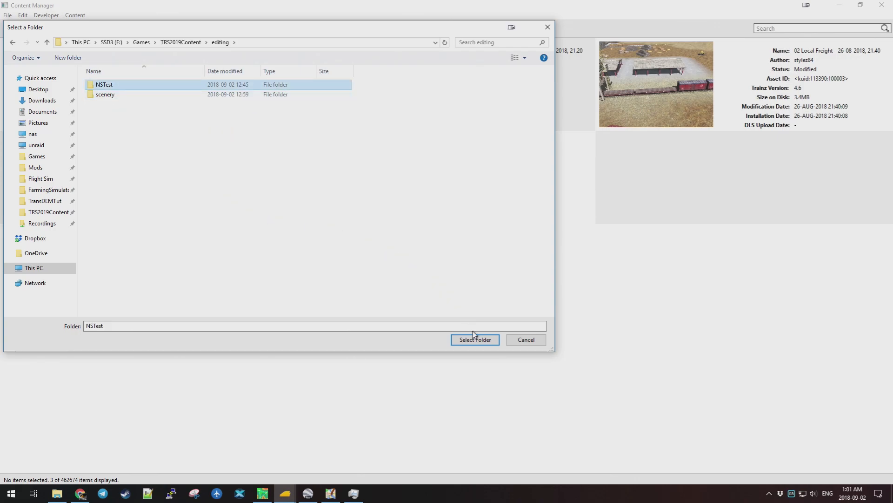
left_click(480, 344)
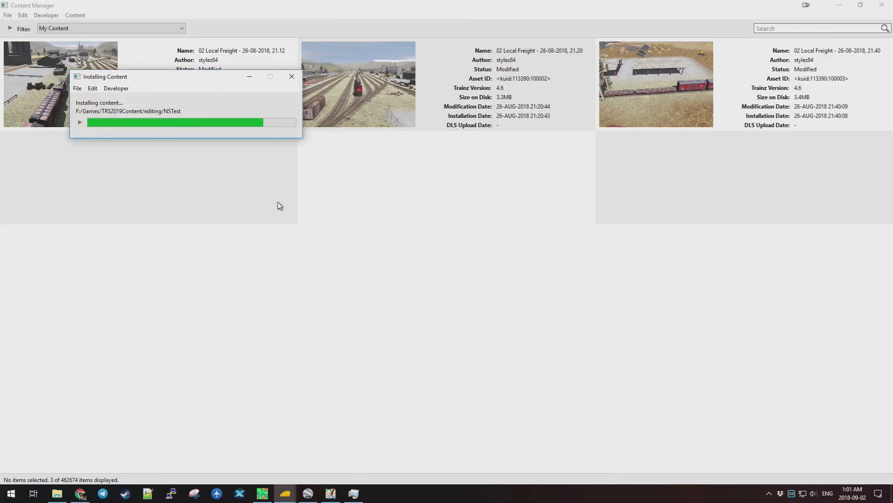
left_click(292, 76)
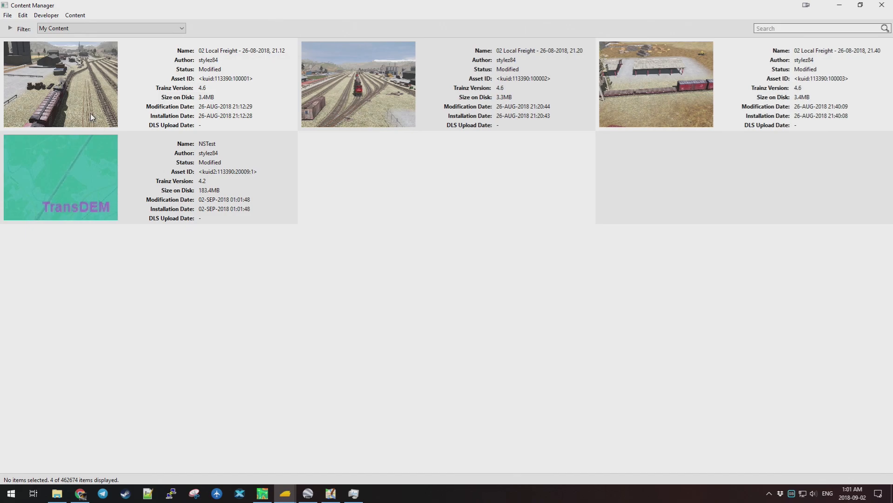
Import the TRS2019Content\editing\scenery folder of UTM-20T tiles and wait for installation.
left_click(12, 18)
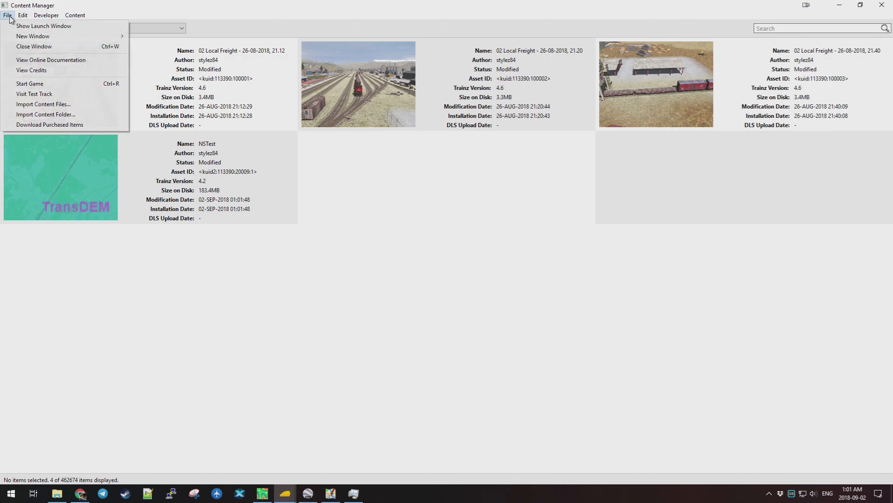
left_click(88, 116)
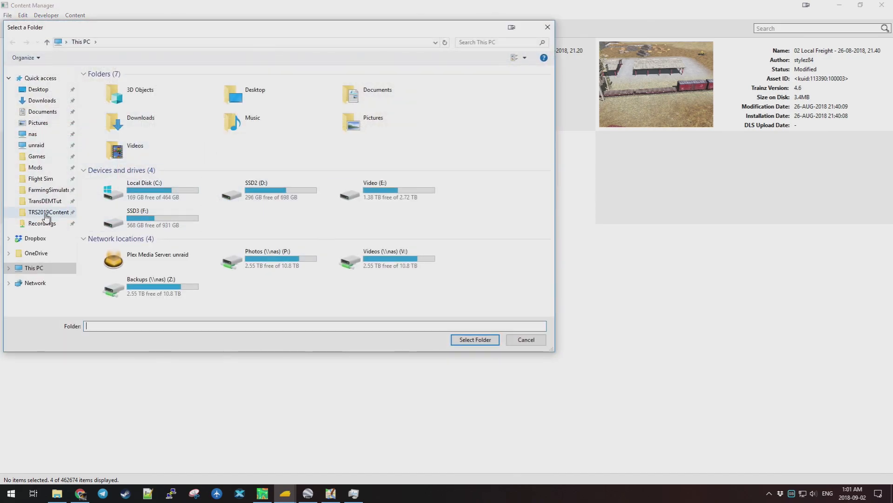
left_click(44, 213)
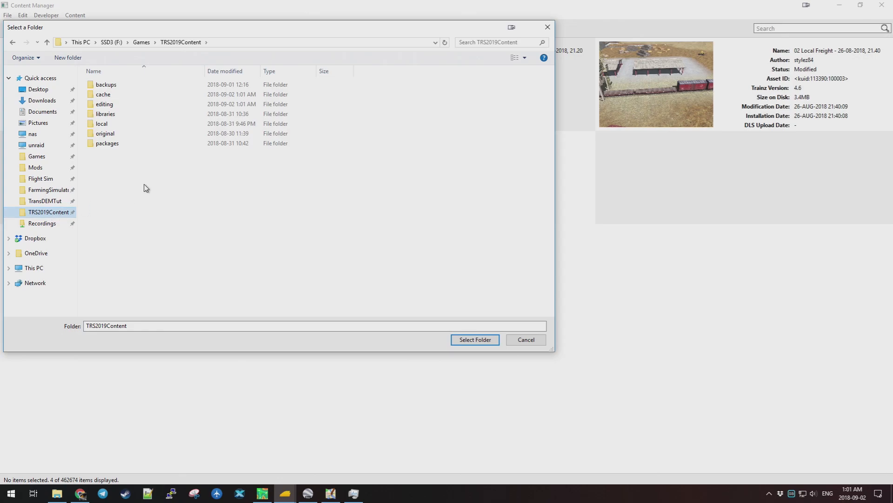
double_click(117, 107)
left_click(113, 98)
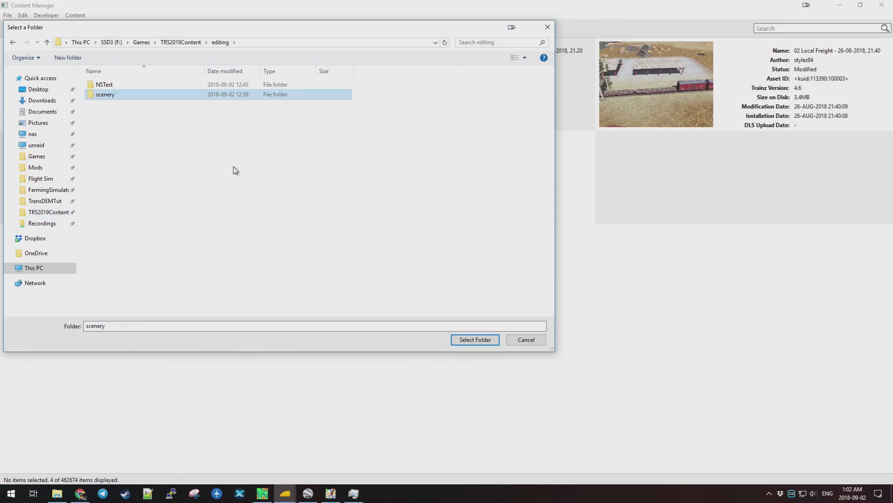
left_click(473, 339)
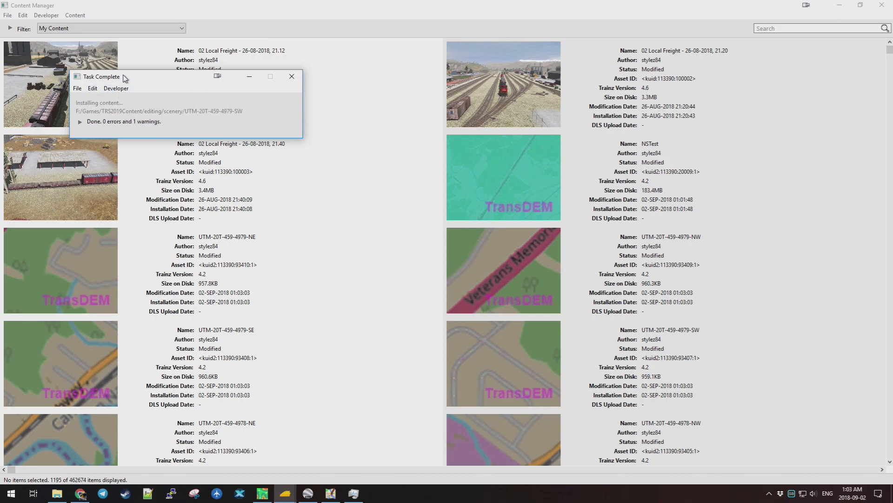
left_click_drag(124, 78, 138, 94)
Show only the single warning in the install log, close the report, and launch Trainz.
left_click(93, 138)
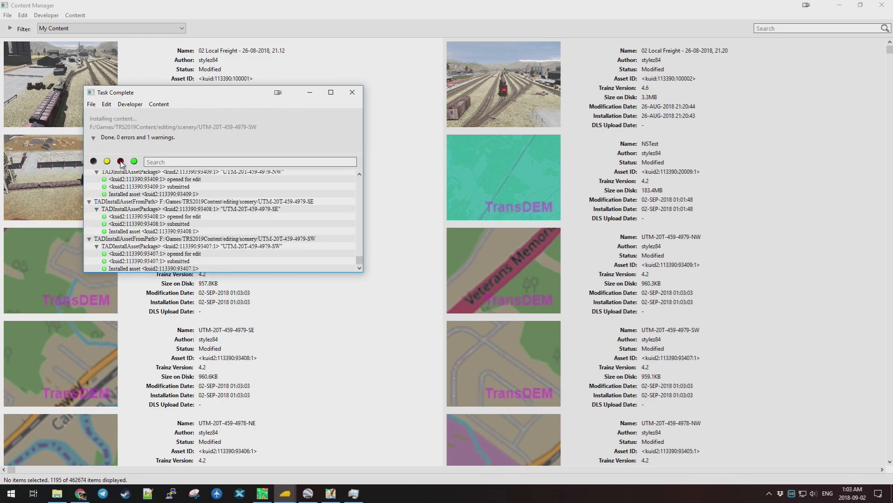
left_click(134, 162)
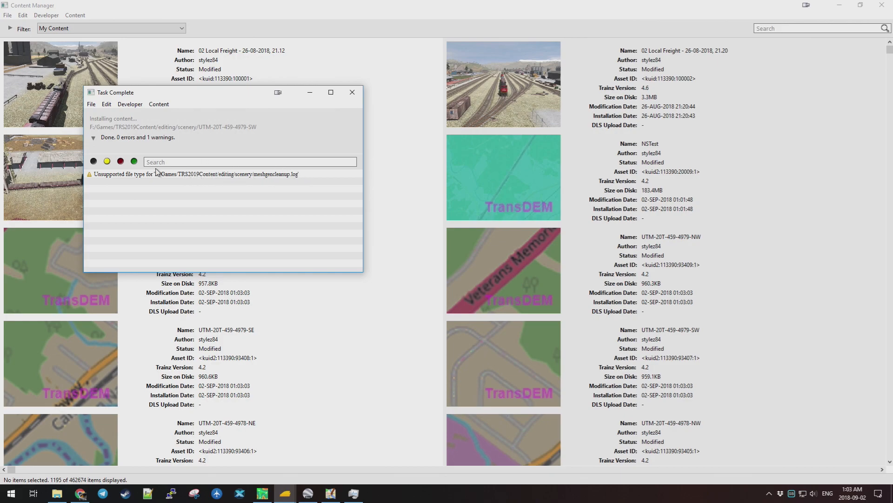
left_click(351, 93)
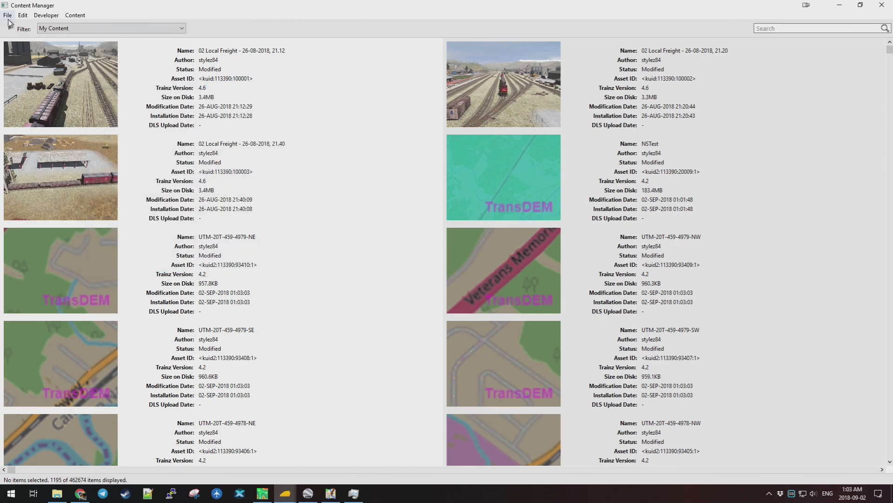
left_click(8, 17)
left_click(44, 86)
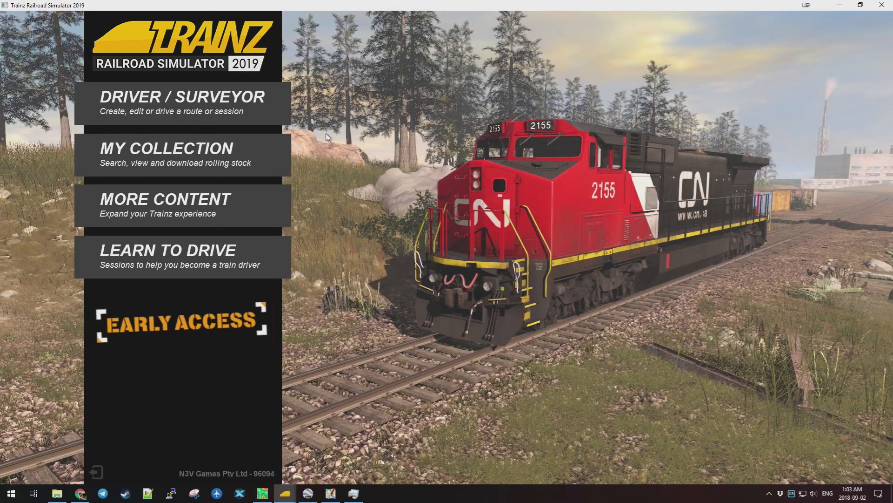
Select the NSTest route under Driver / Surveyor and open it with Edit Route.
left_click(181, 102)
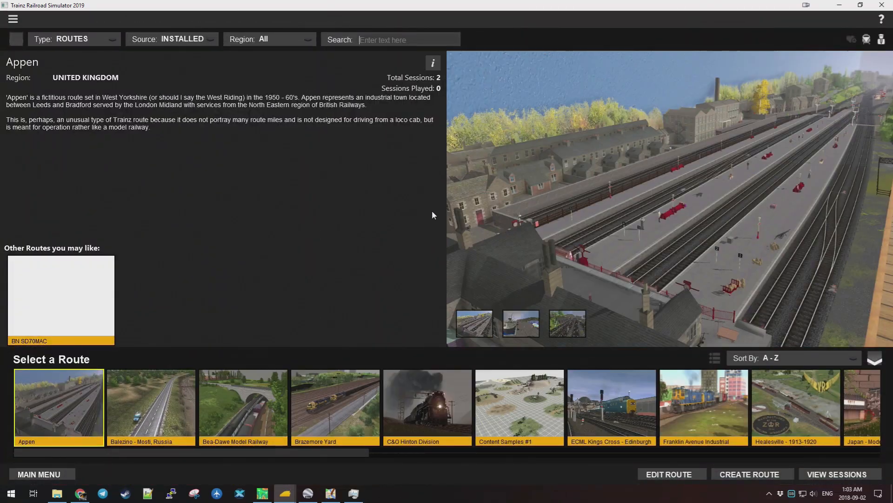
scroll(581, 409, "down", 5)
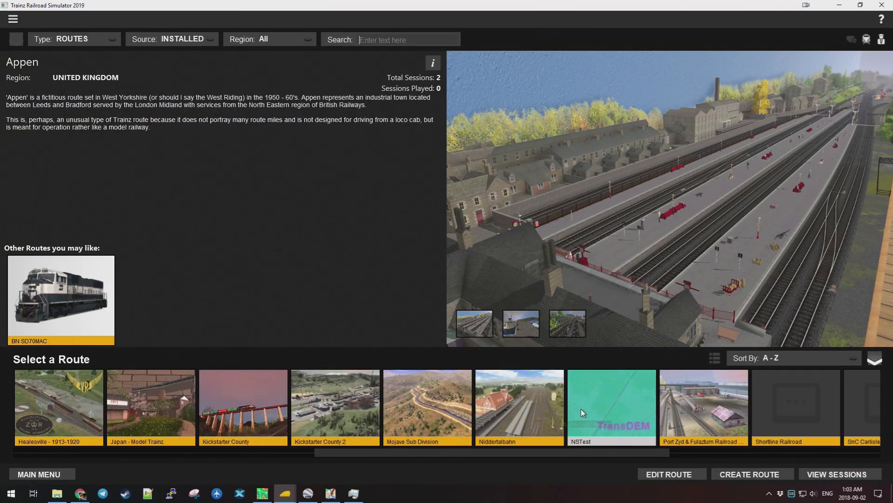
left_click(614, 412)
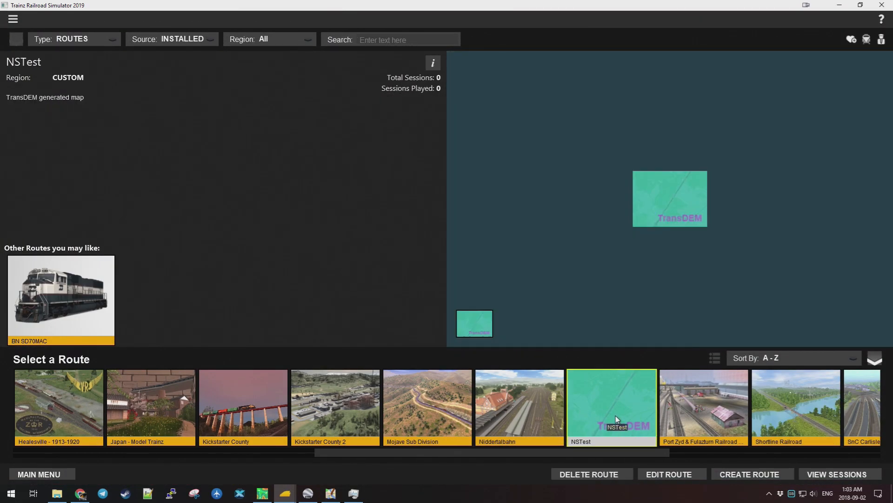
left_click(686, 474)
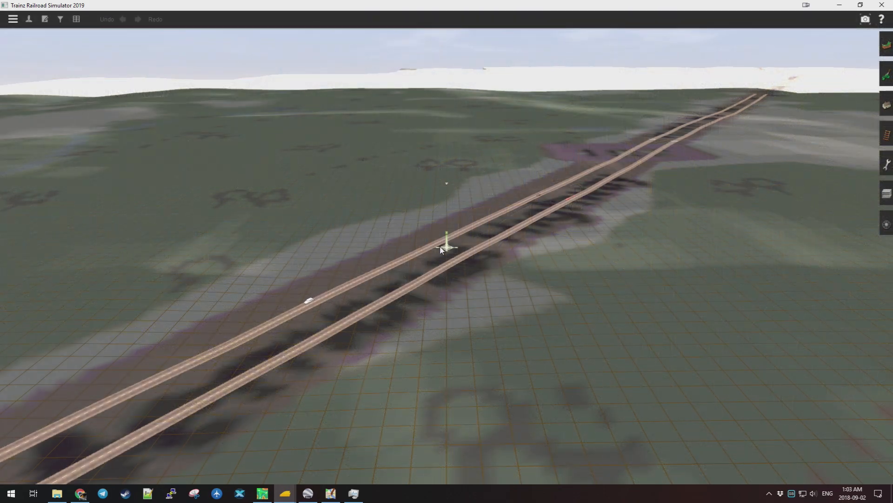
Zoom, pan and rotate around the track near the Highway 277 crossing, ending in 3D view.
scroll(410, 241, "down", 5)
scroll(419, 241, "down", 6)
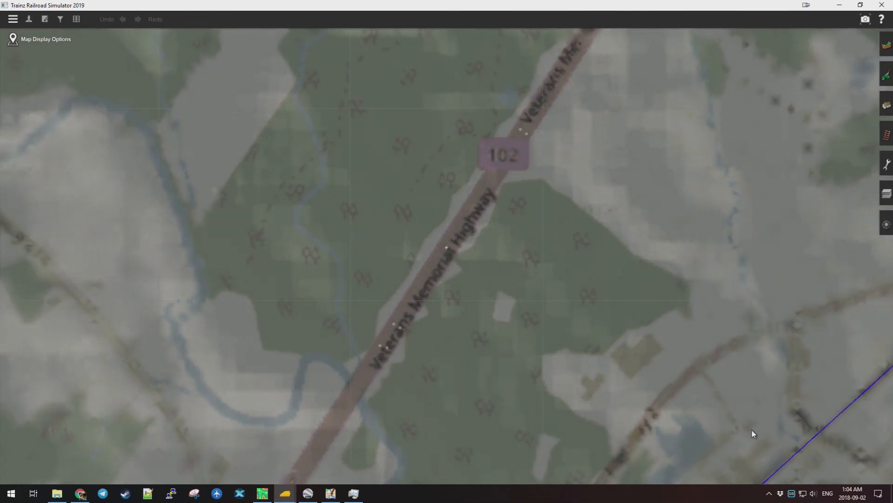
key("Down")
key("Right")
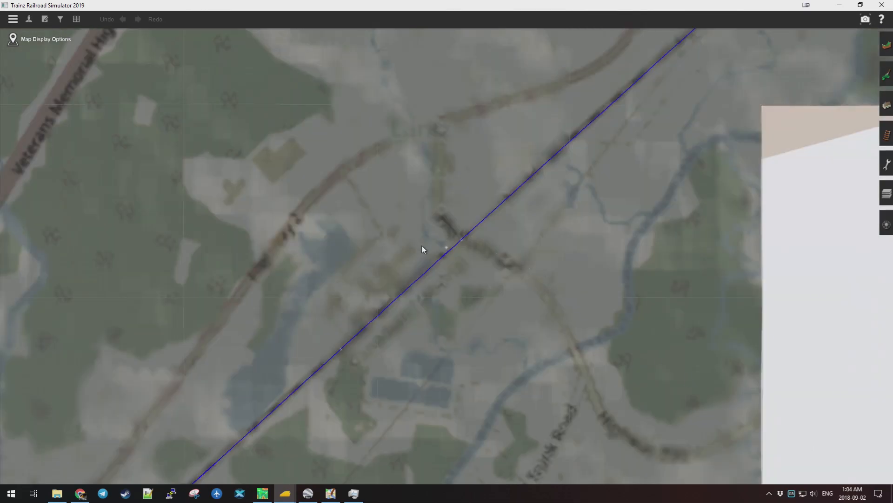
scroll(423, 248, "up", 8)
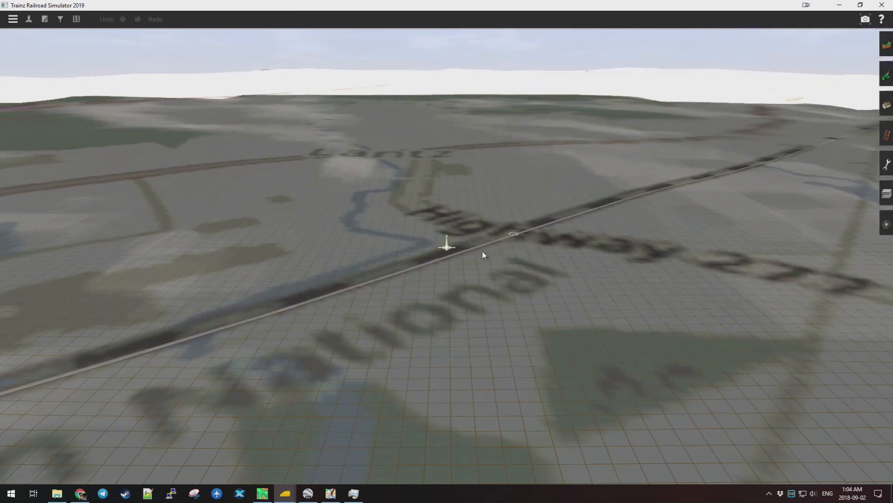
scroll(482, 252, "up", 8)
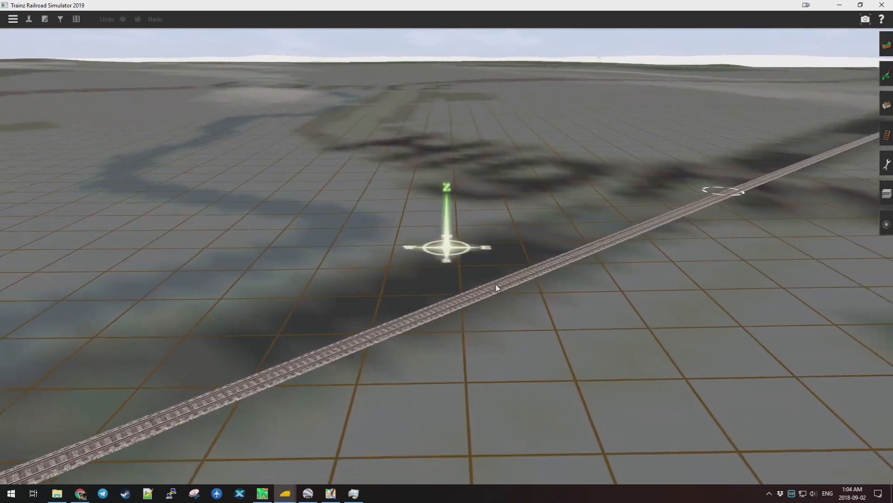
scroll(415, 251, "down", 5)
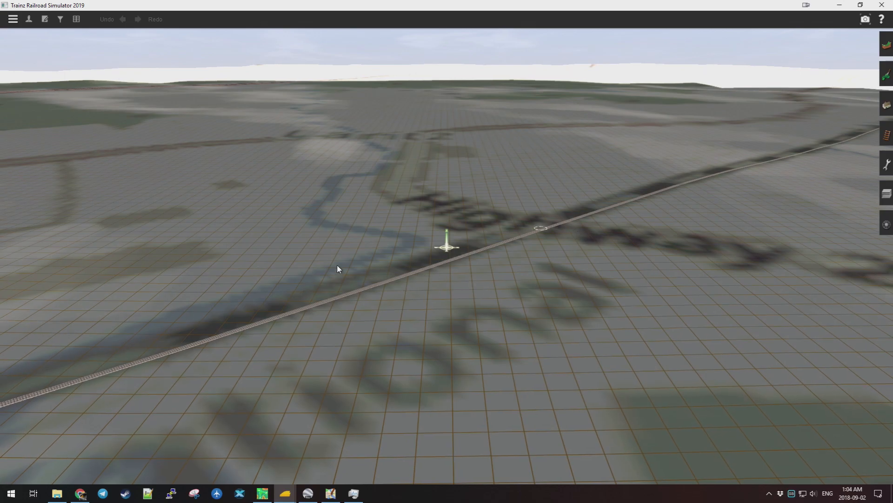
scroll(368, 255, "down", 5)
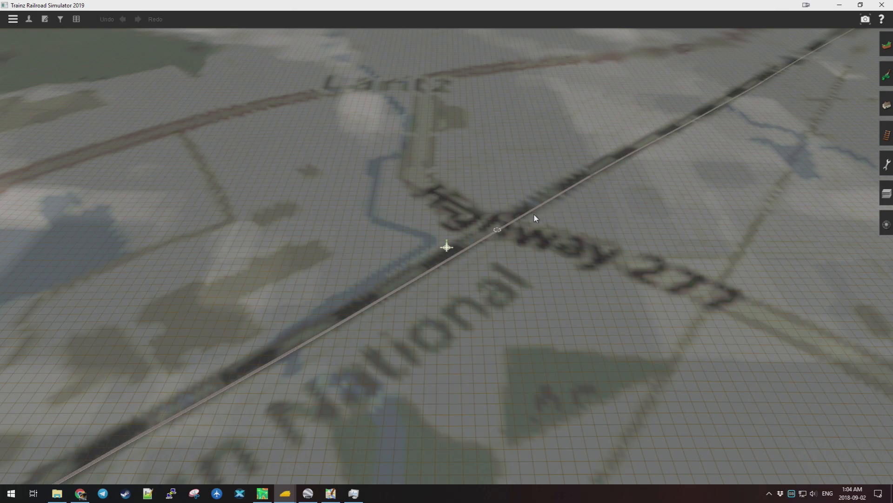
mouse_move(485, 216)
left_mouse_down()
mouse_move(328, 238)
mouse_move(407, 251)
mouse_move(349, 247)
mouse_move(429, 226)
mouse_move(435, 259)
mouse_move(471, 284)
mouse_move(471, 328)
mouse_move(409, 127)
left_mouse_up()
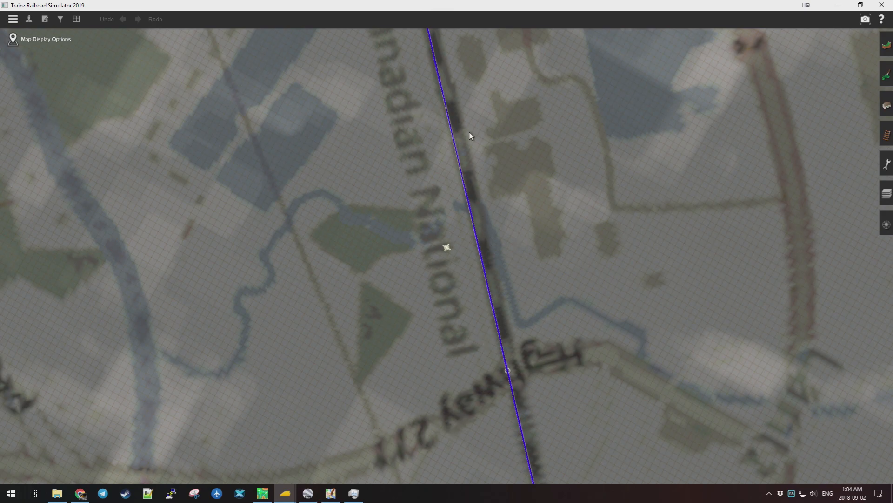
key("m")
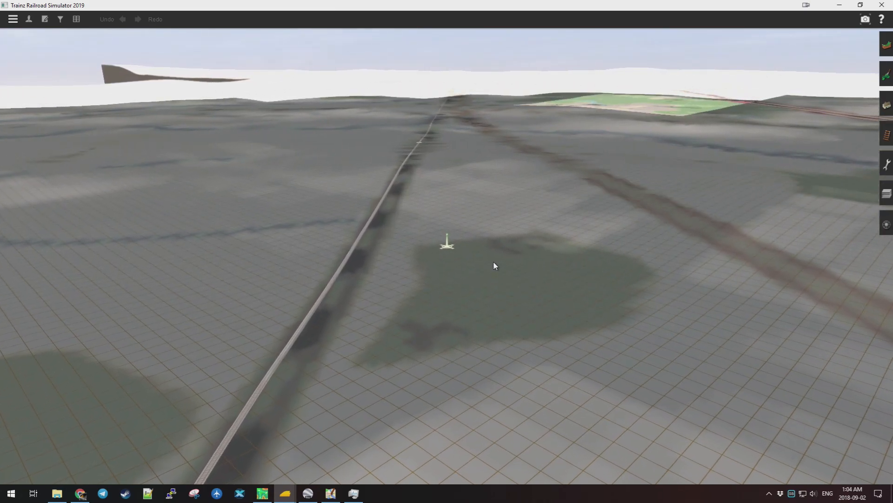
Follow the track north beside Highway 2 toward the Shubenacadie River.
scroll(458, 116, "up", 5)
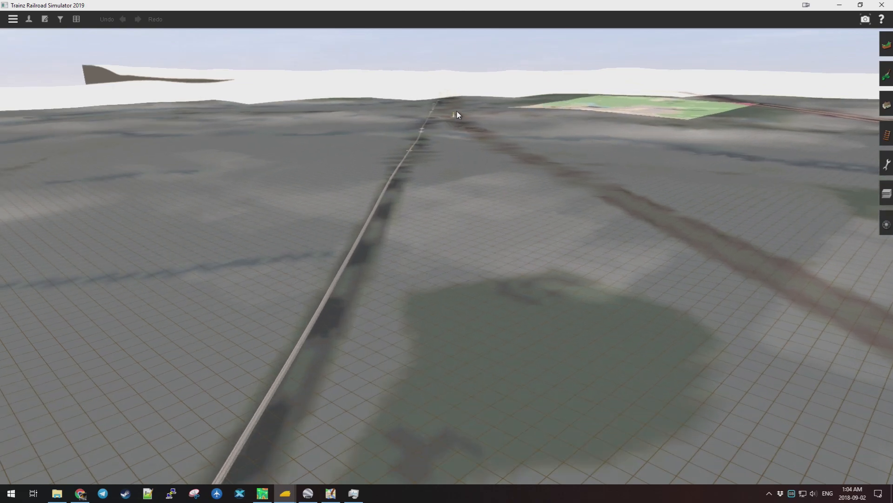
scroll(438, 123, "up", 5)
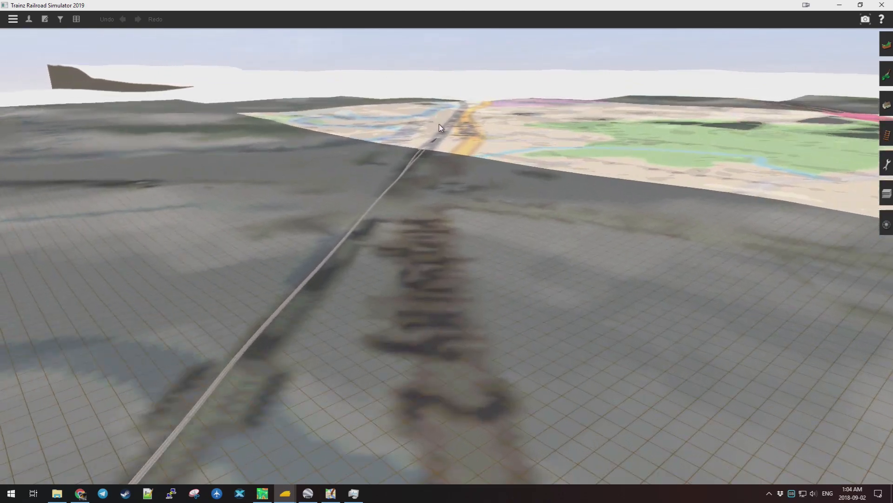
scroll(447, 196, "up", 5)
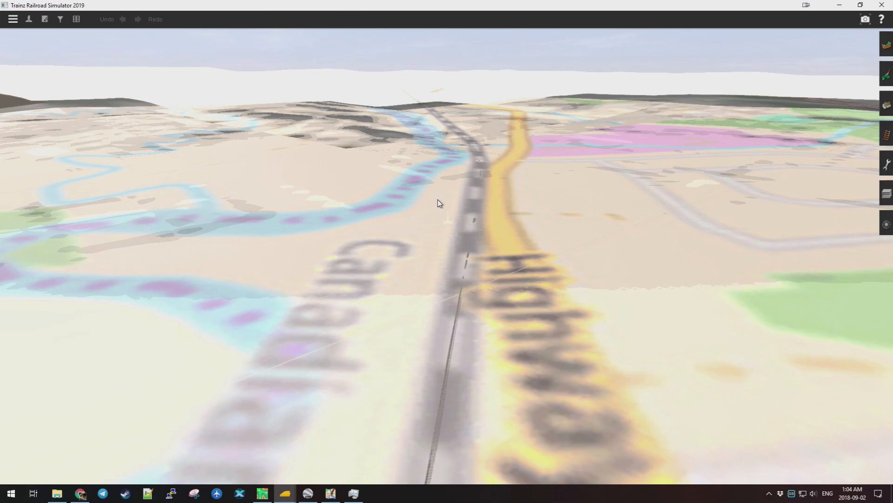
scroll(432, 269, "up", 5)
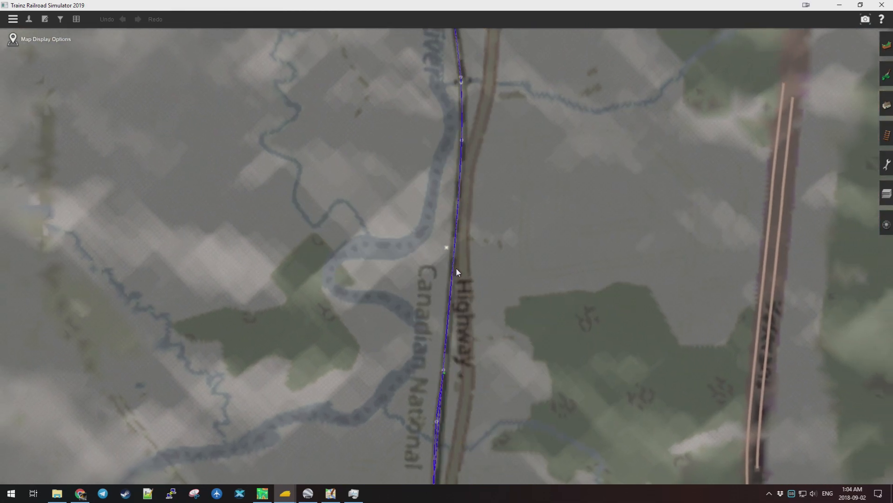
scroll(456, 267, "up", 3)
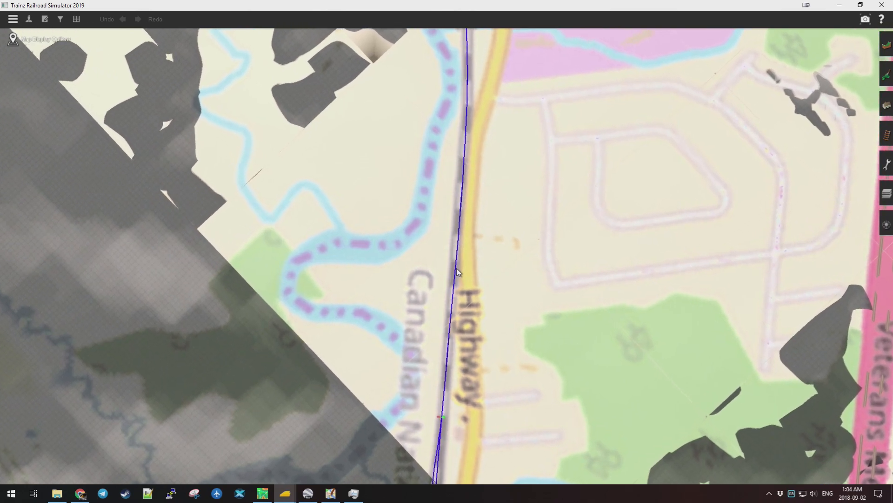
key("Up")
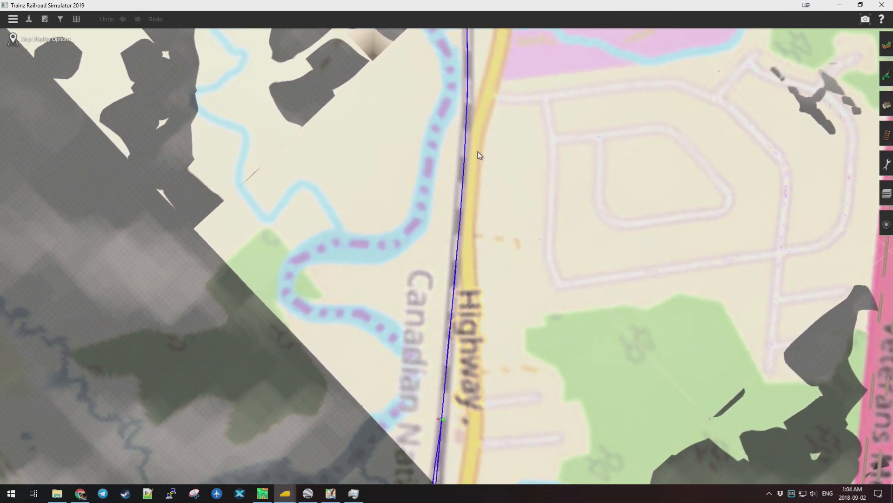
key("Up")
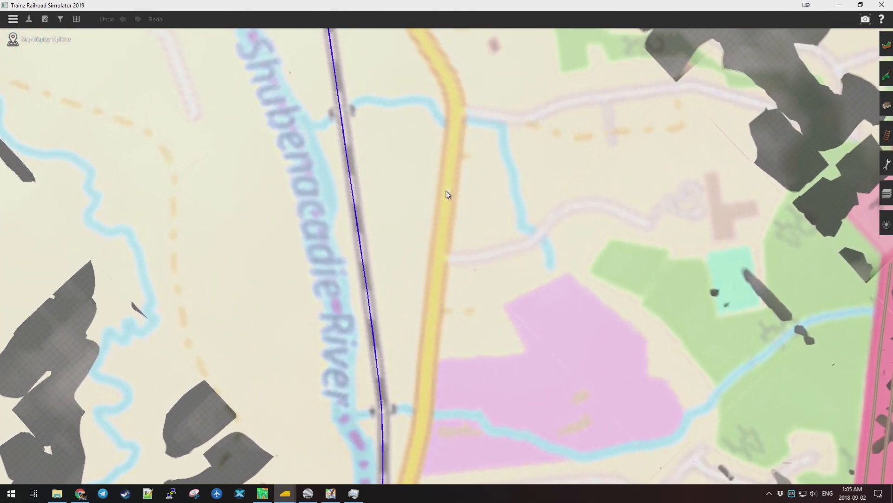
scroll(453, 205, "up", 2)
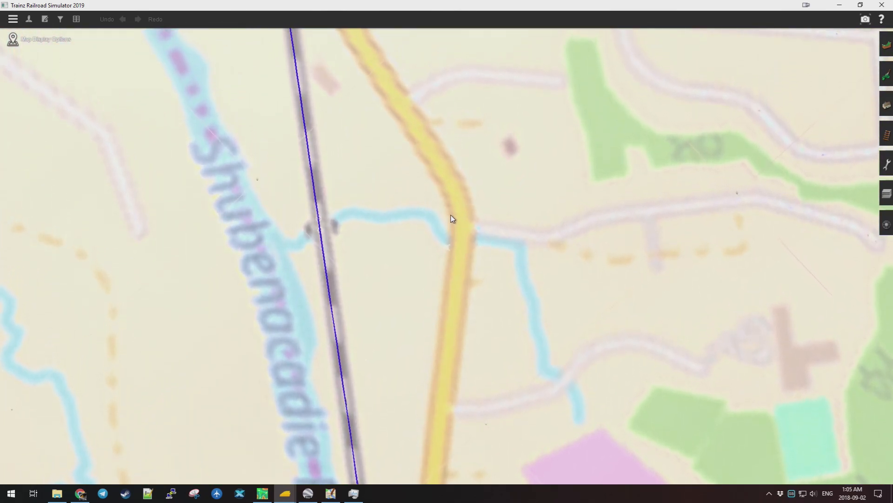
scroll(455, 200, "up", 2)
scroll(456, 192, "up", 1)
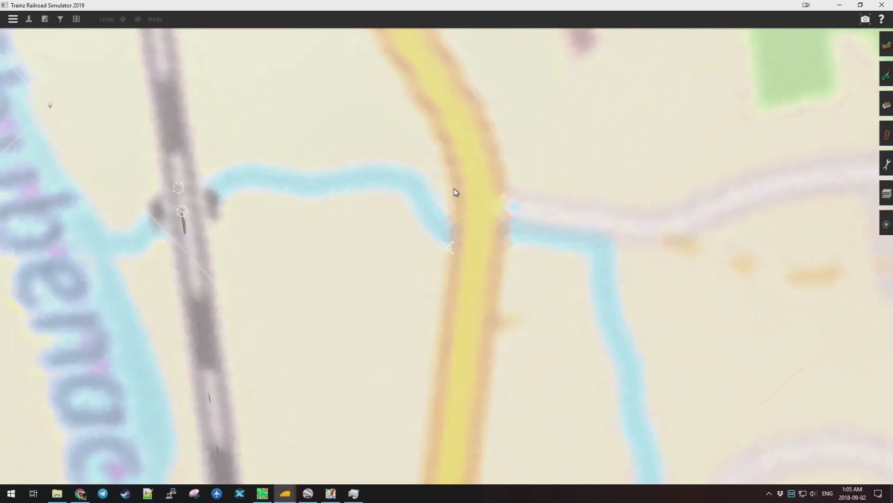
scroll(454, 190, "up", 3)
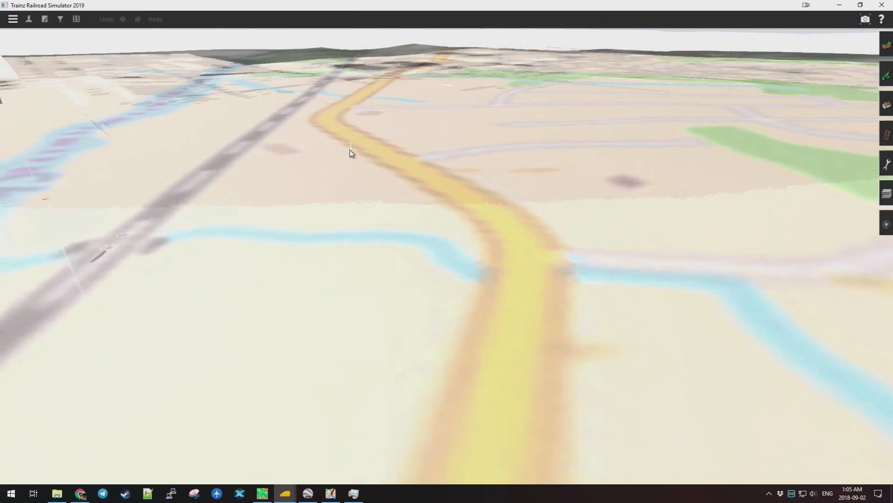
Turn the view along the track and zoom far out to see the whole route strip.
key("Left")
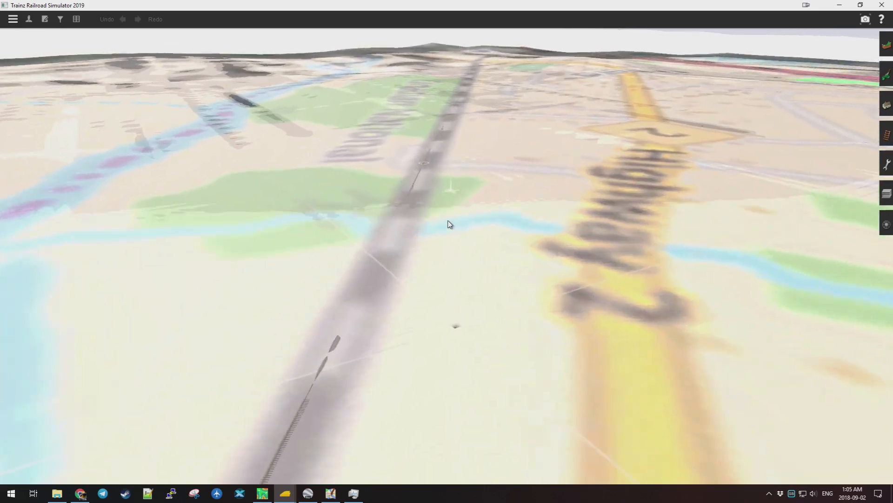
scroll(448, 232, "up", 4)
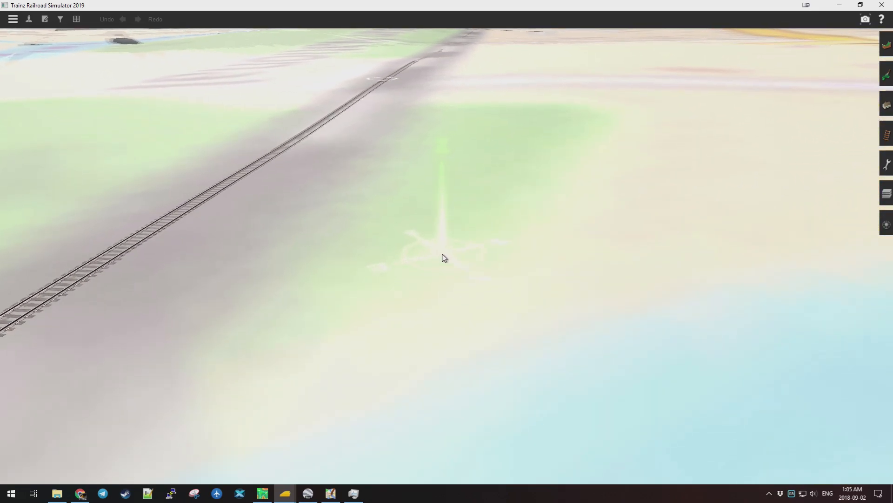
scroll(447, 235, "up", 3)
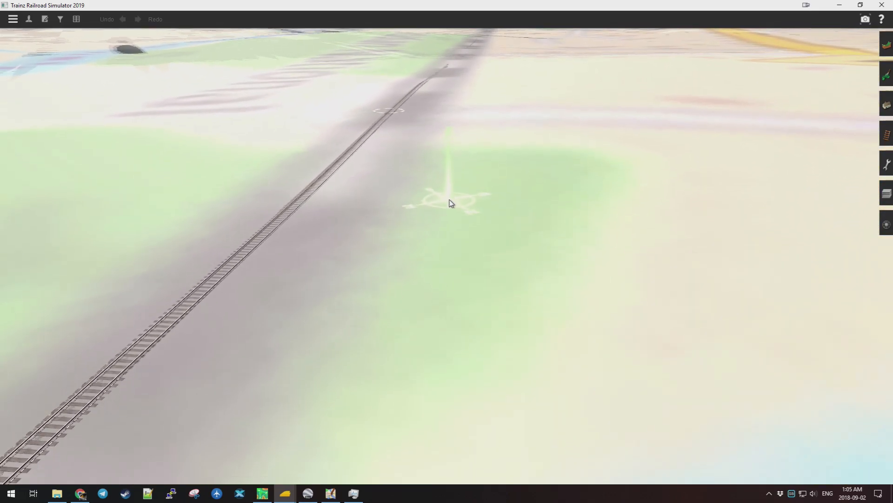
scroll(450, 203, "down", 5)
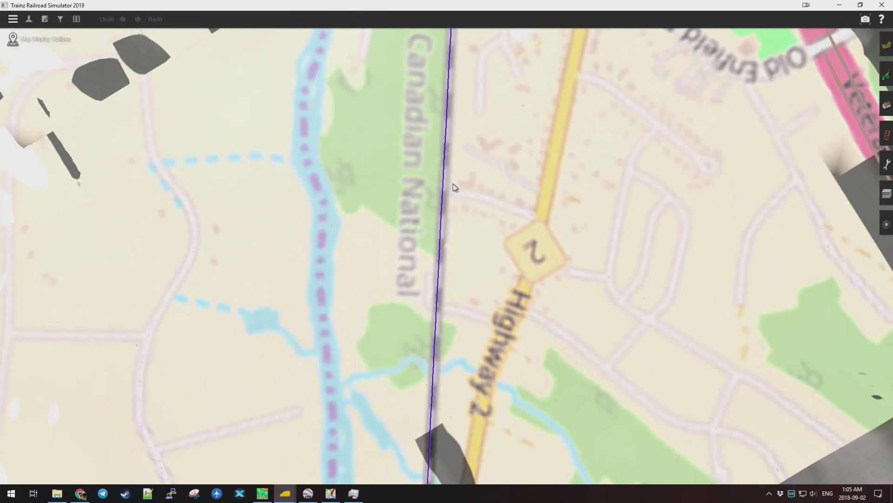
scroll(455, 187, "down", 8)
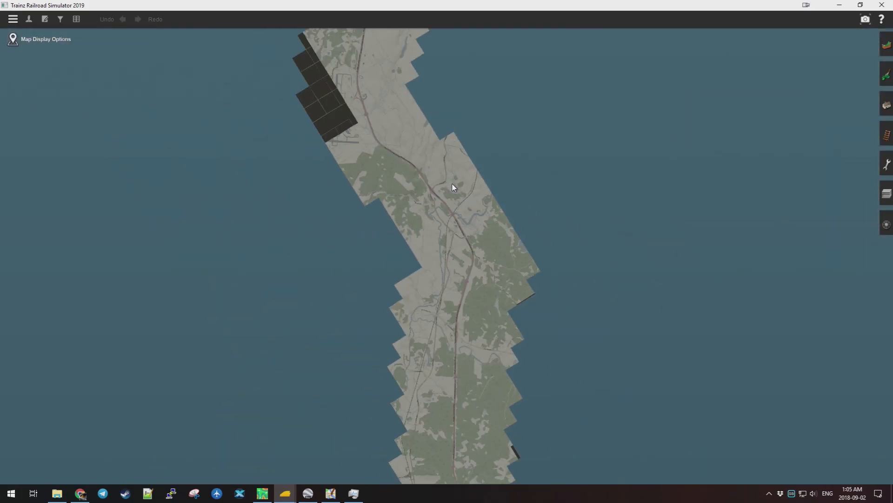
Fly north along the two parallel lines with moving cars, then swing left toward the untextured grid.
scroll(454, 187, "down", 3)
scroll(424, 173, "down", 2)
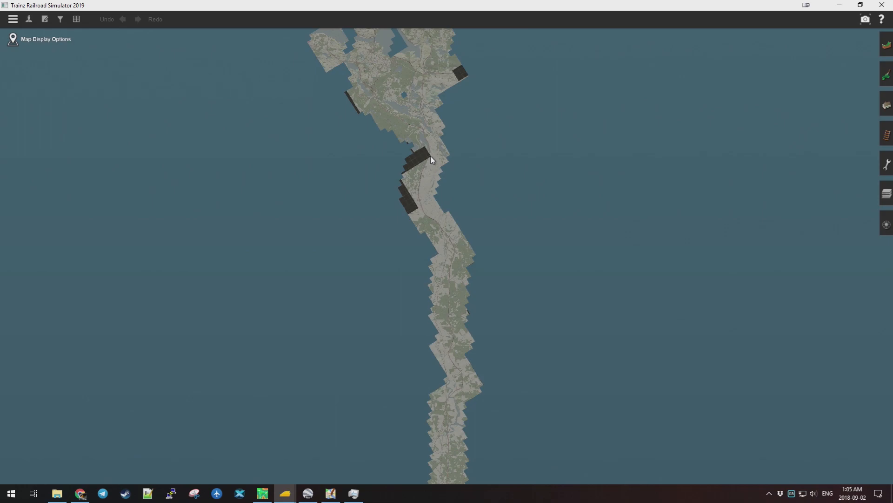
key("Up")
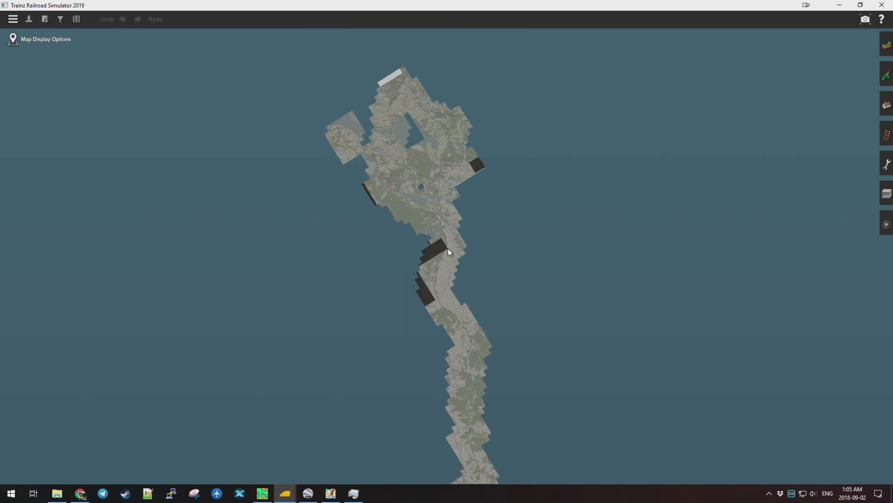
scroll(449, 252, "up", 4)
scroll(445, 245, "up", 5)
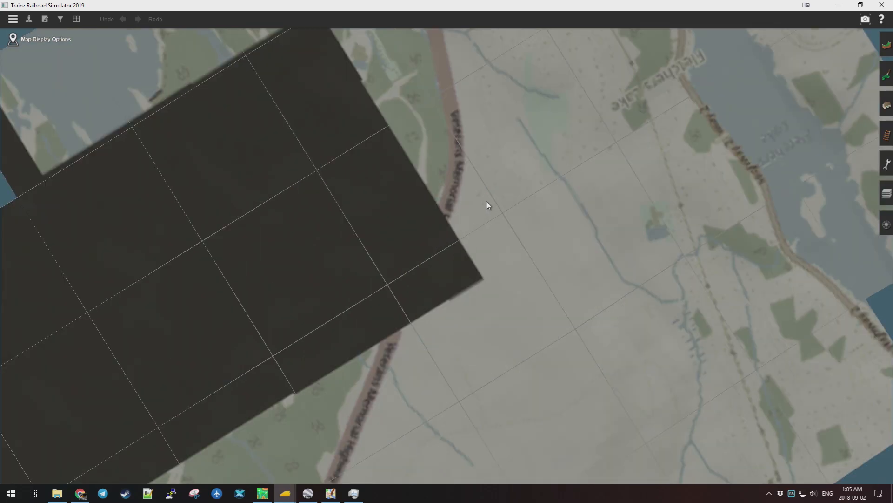
scroll(486, 202, "up", 5)
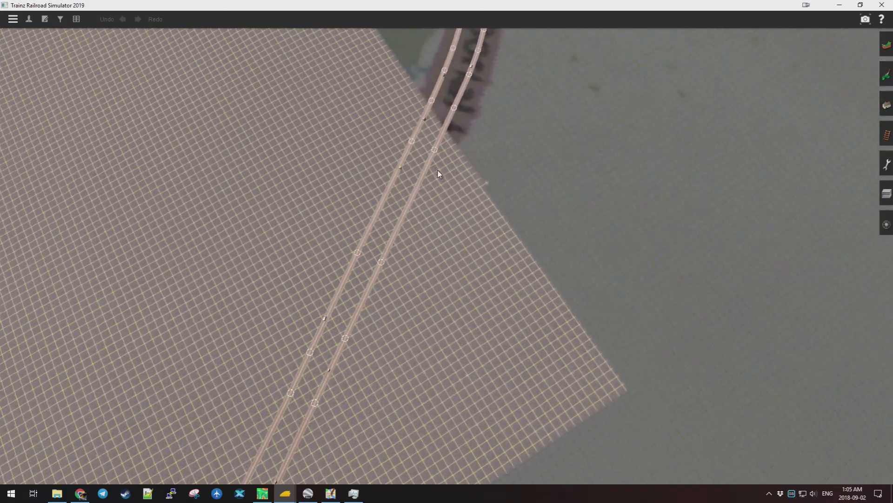
scroll(439, 174, "up", 5)
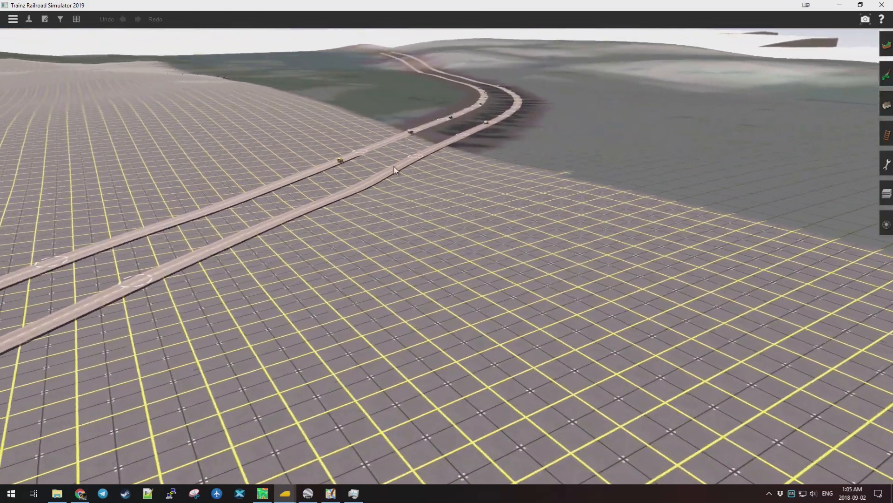
key("Right")
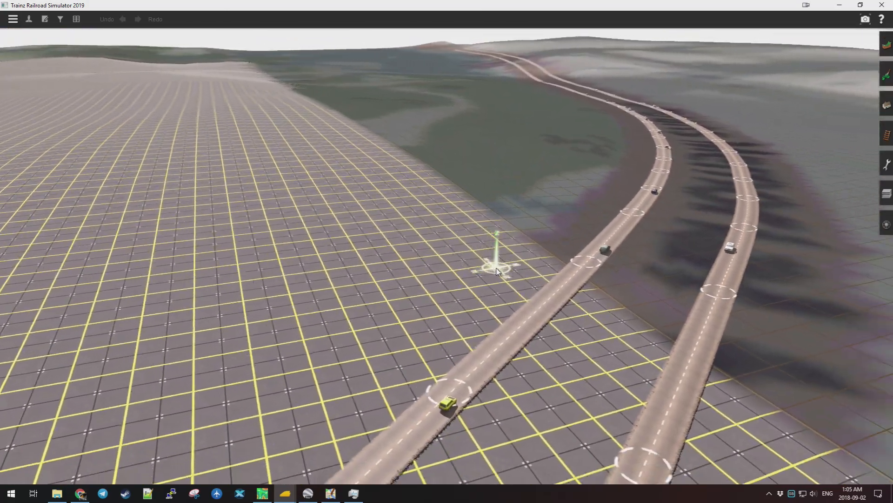
scroll(488, 287, "down", 3)
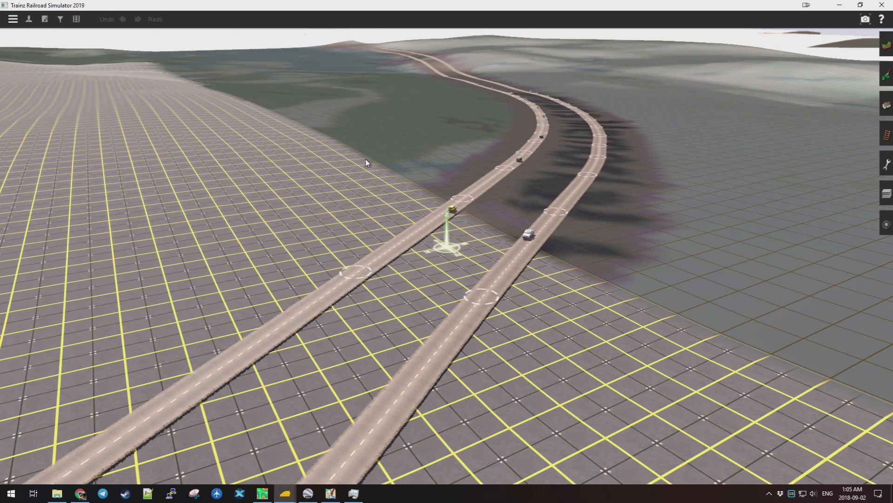
scroll(366, 159, "down", 3)
key("Left")
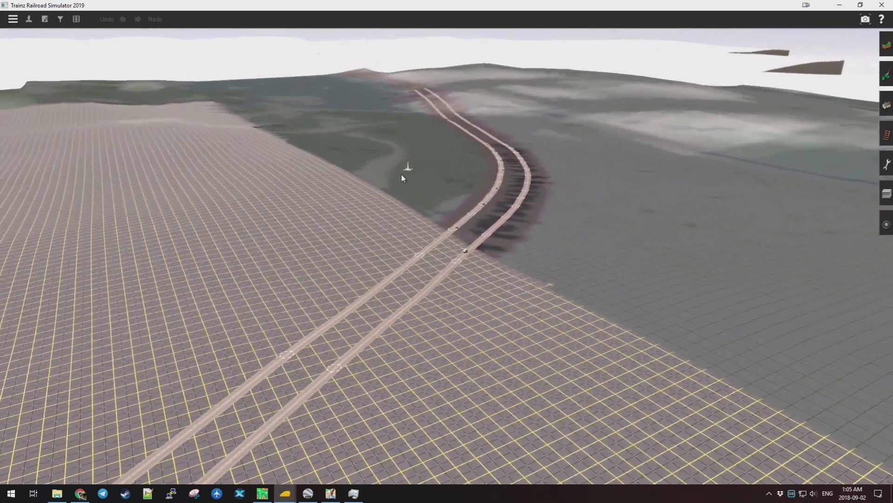
key("Left")
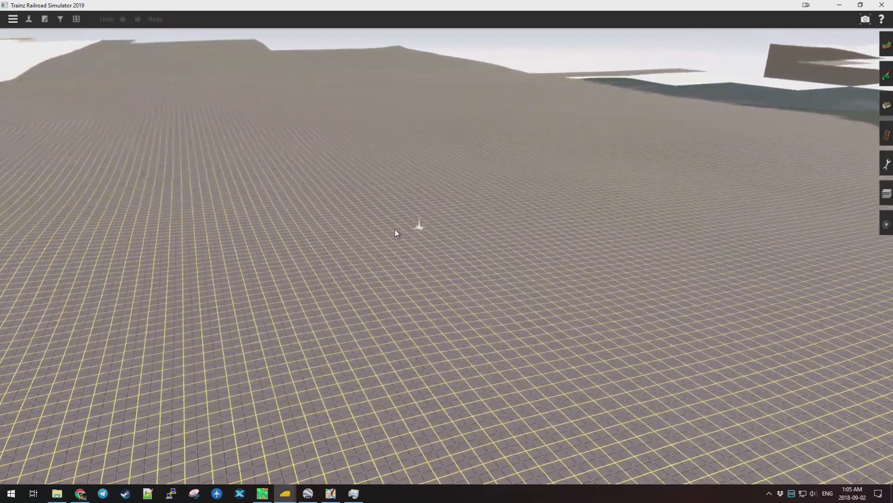
Switch to map view and zoom from the whole route onto the Bedford rail yard by the water.
key("m")
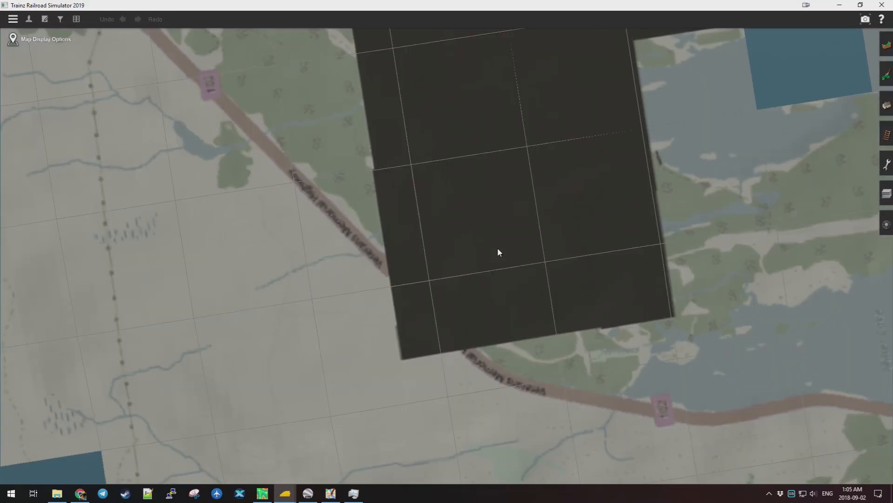
scroll(495, 247, "down", 10)
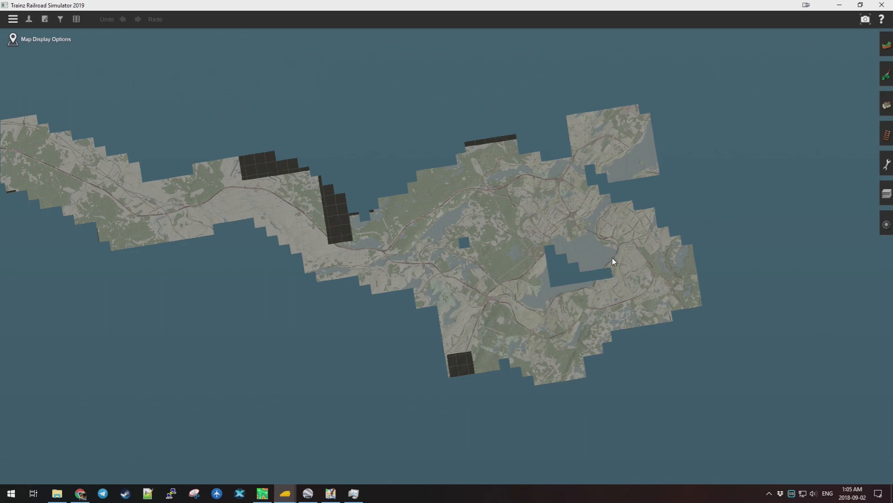
scroll(606, 278, "up", 10)
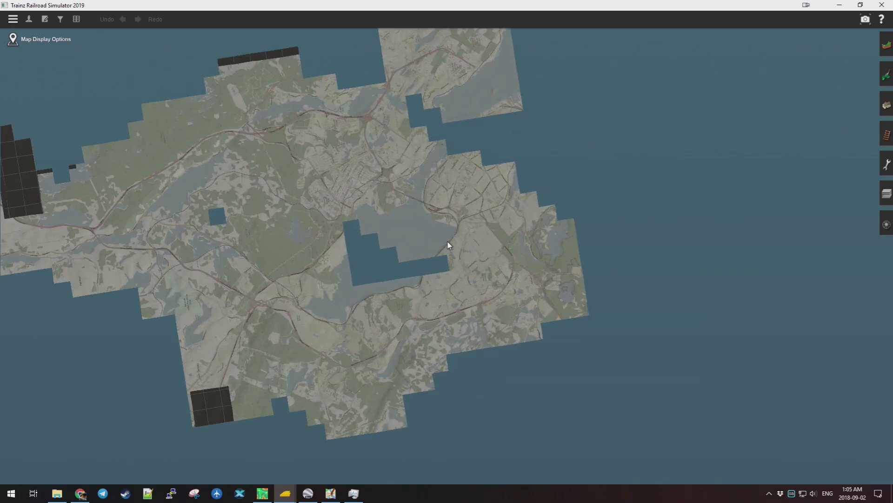
scroll(452, 245, "up", 10)
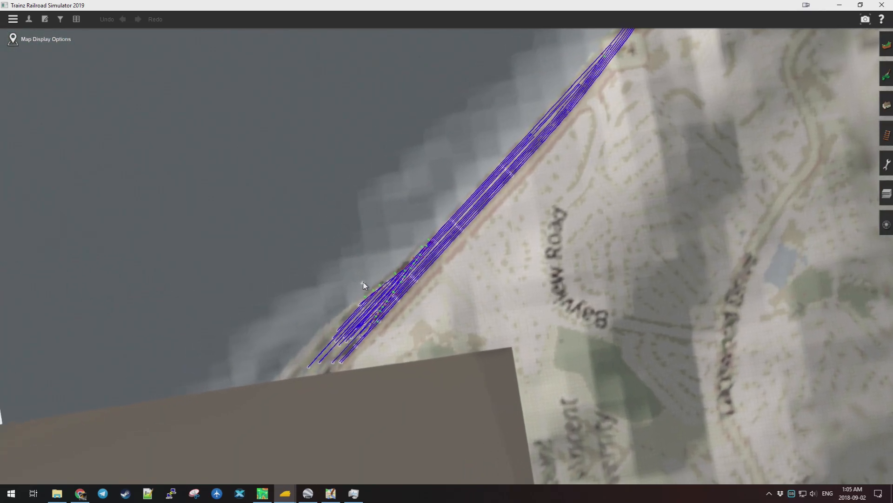
scroll(425, 275, "up", 8)
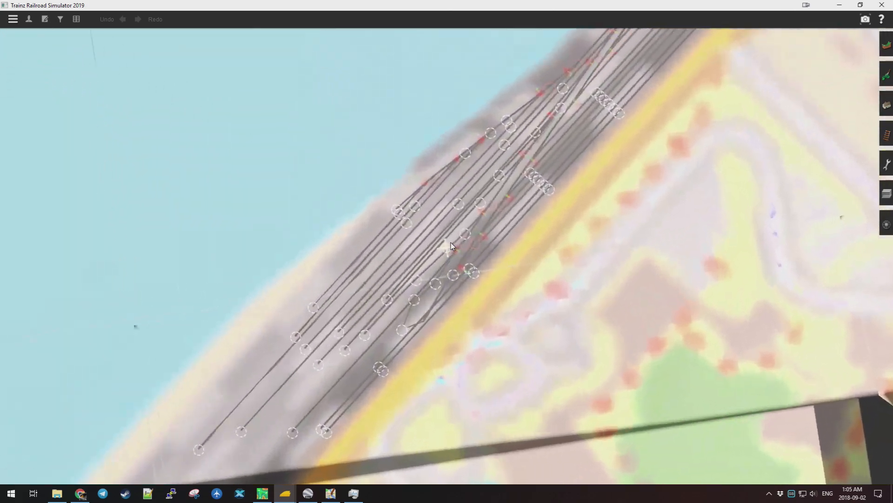
scroll(450, 247, "up", 8)
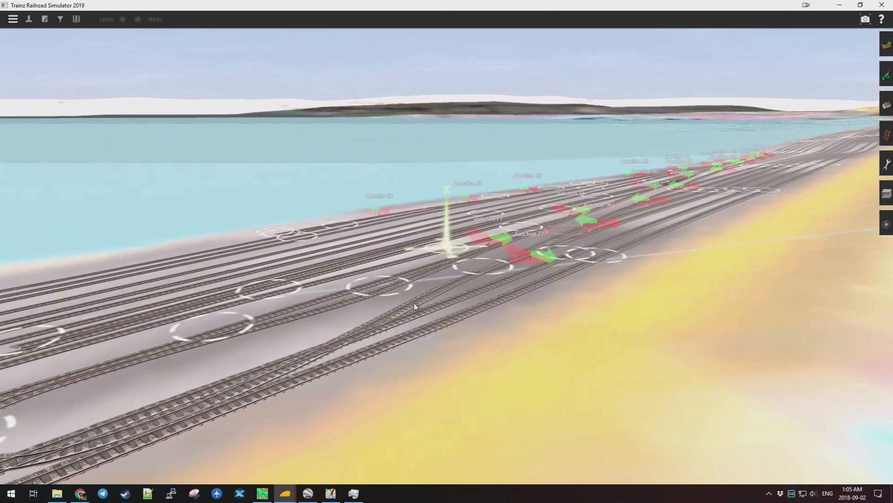
Orbit and fly along the yard to inspect its tracks and junctions side-on.
key("Right")
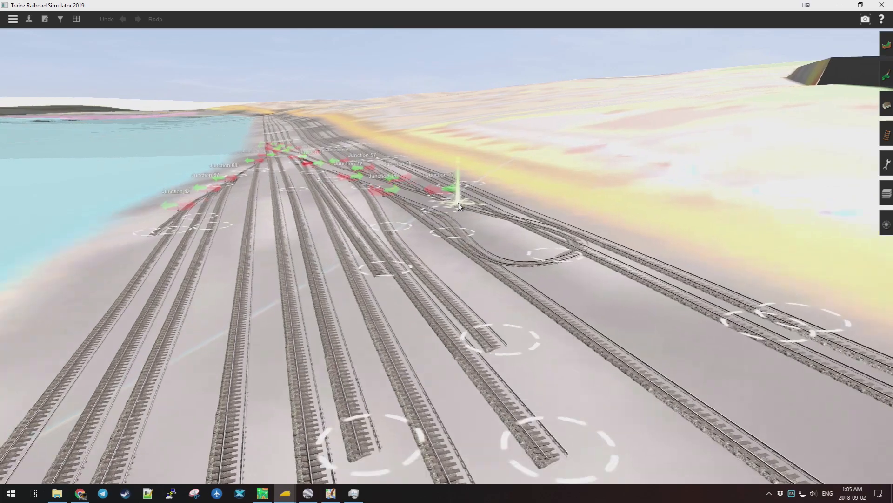
scroll(484, 338, "down", 5)
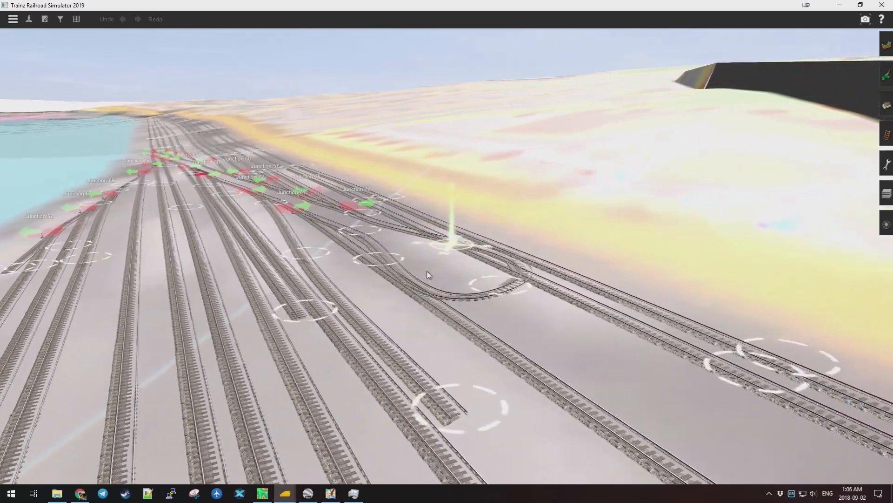
key("Left")
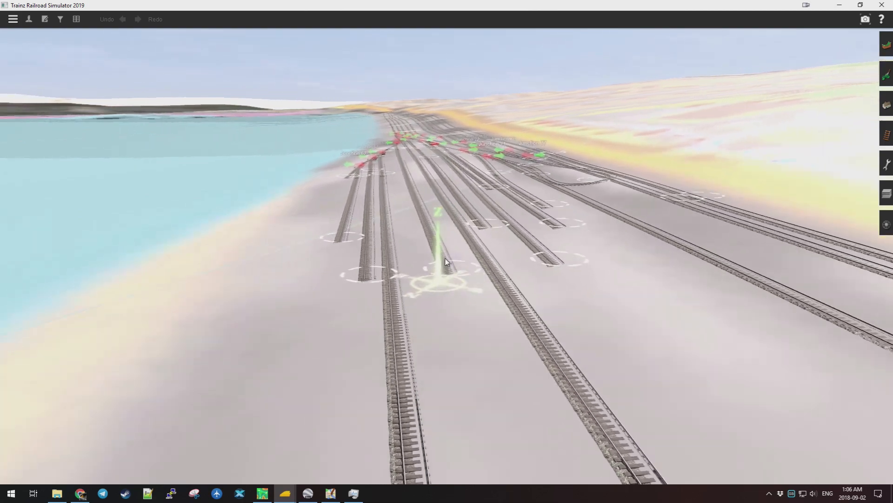
key("Right")
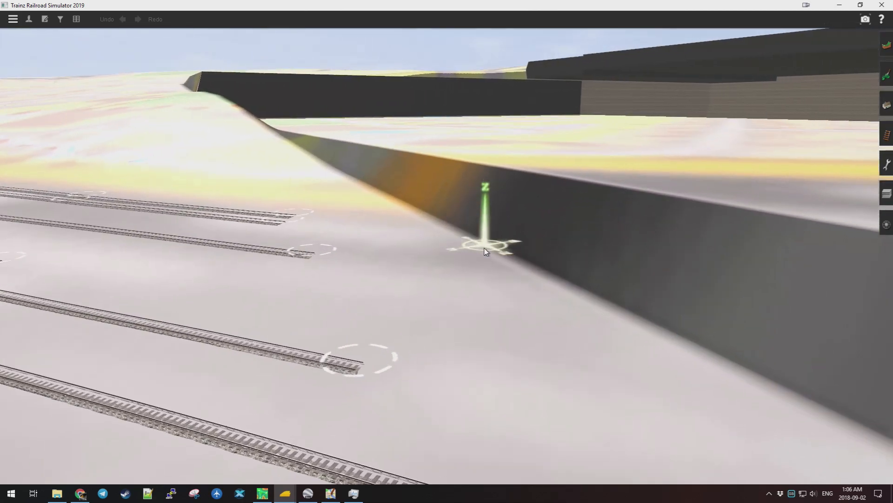
key("Left")
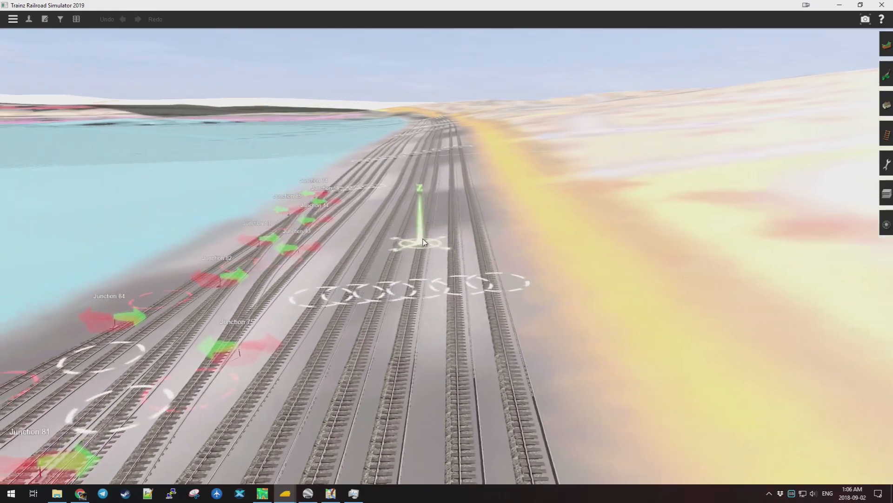
key("Up")
key("Right")
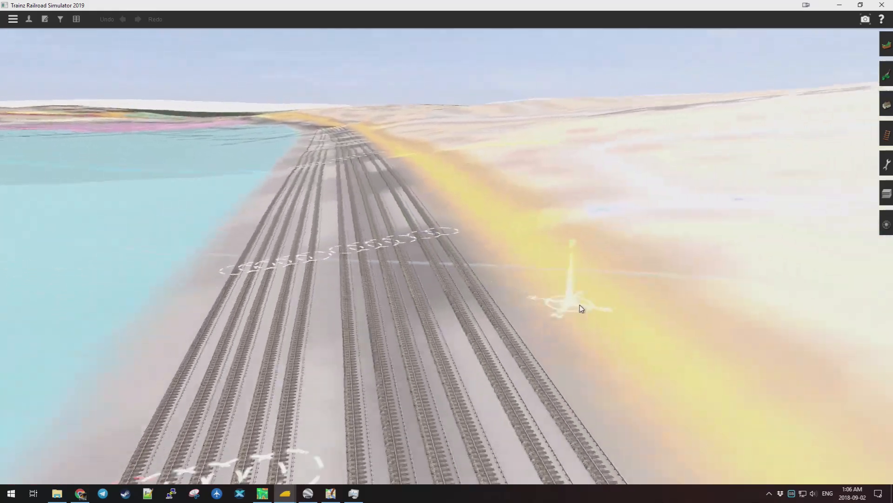
key("Right")
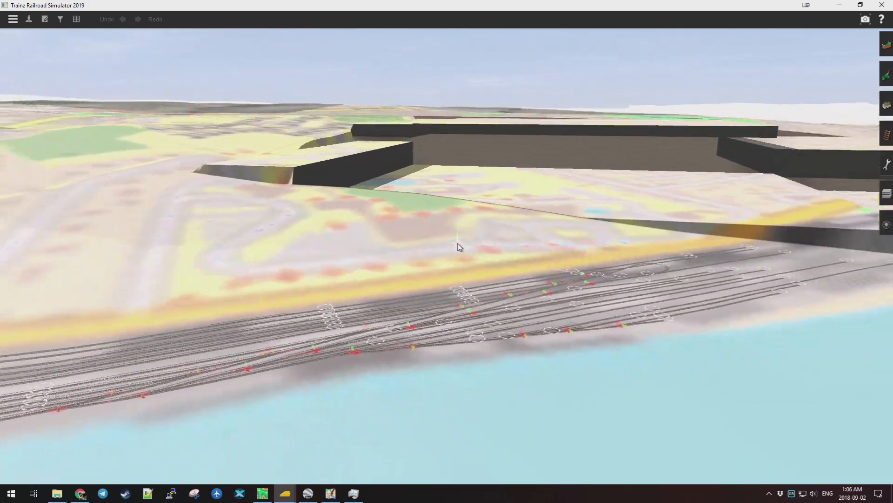
scroll(460, 247, "up", 5)
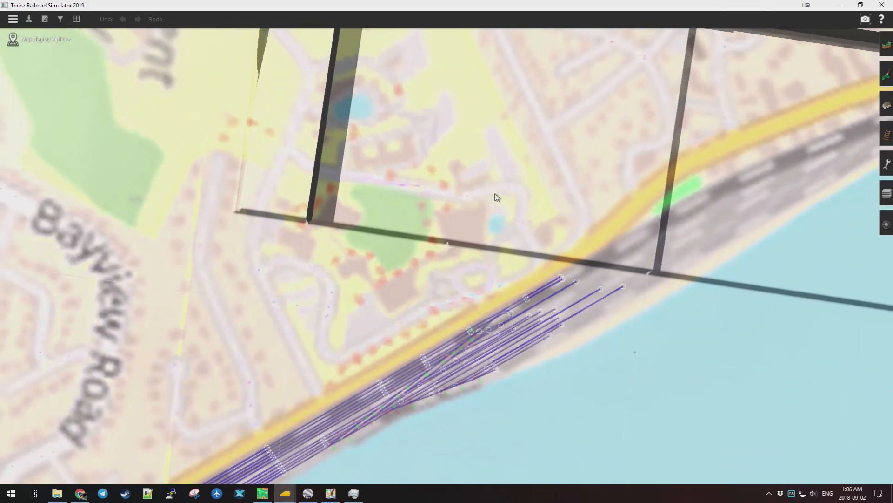
scroll(497, 197, "down", 5)
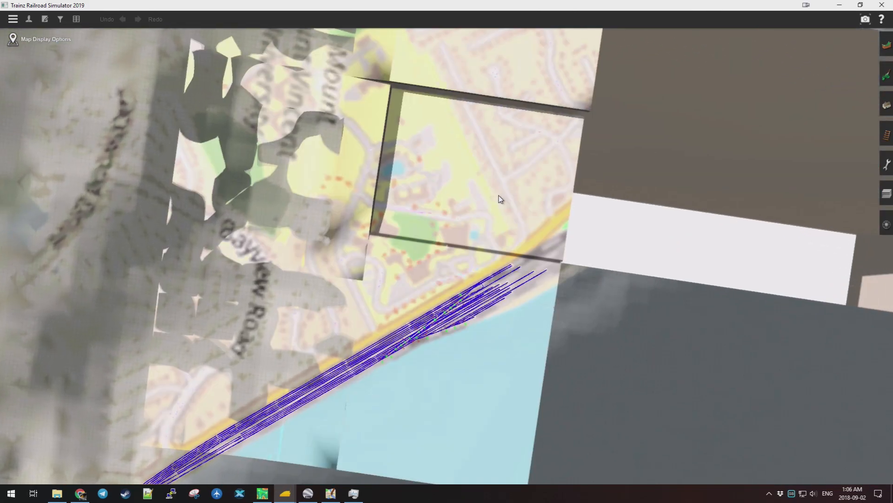
scroll(500, 199, "up", 5)
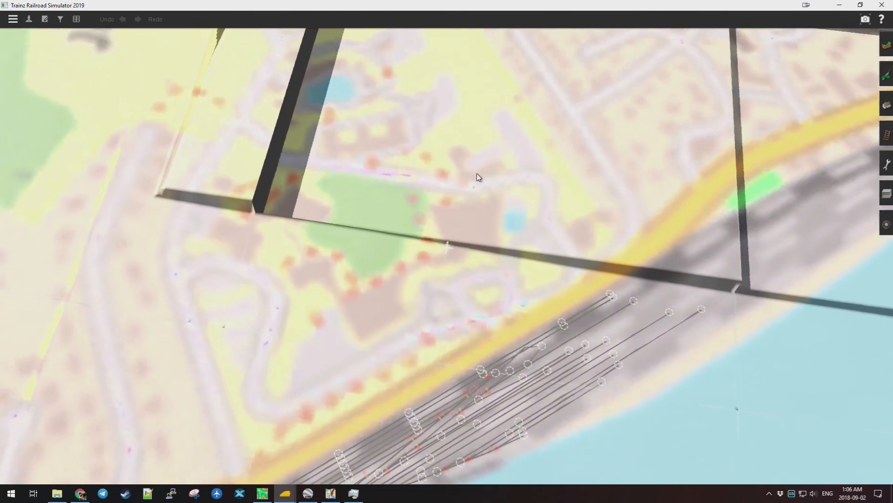
scroll(477, 179, "up", 10)
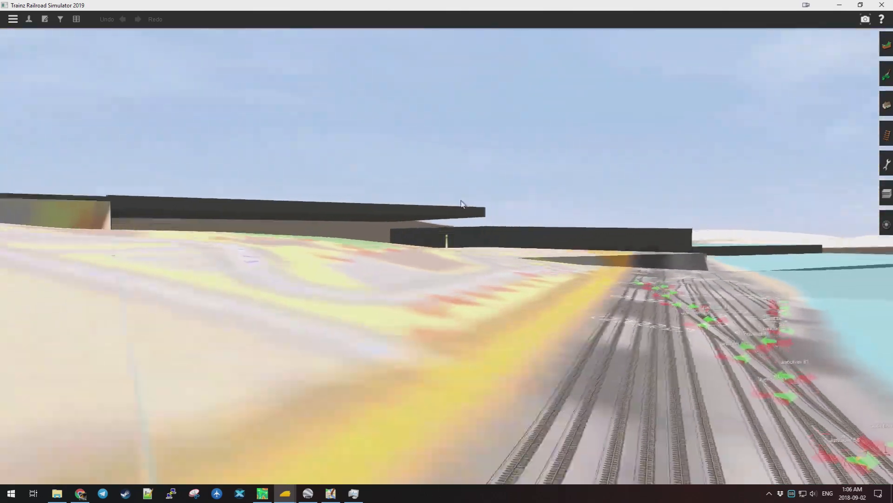
scroll(463, 203, "down", 5)
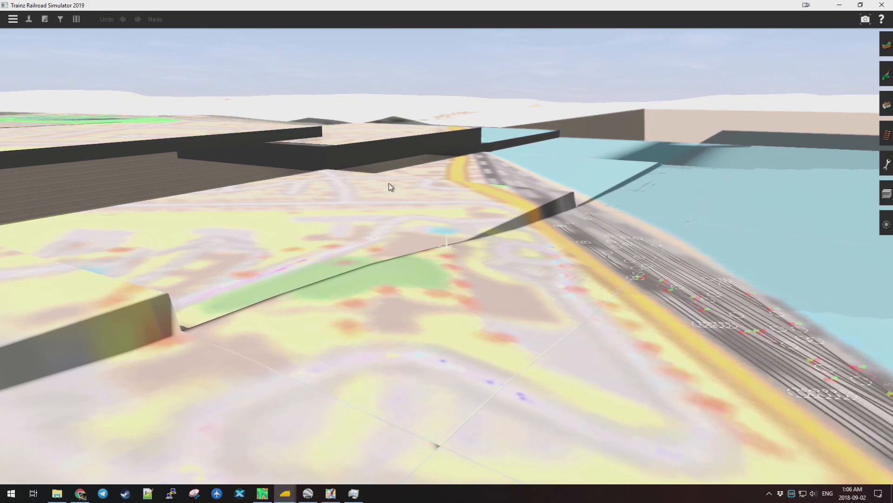
Hide the TransDEM-UTM overlay layer and look down over the Mount Saint Vincent University lettering.
left_click(886, 193)
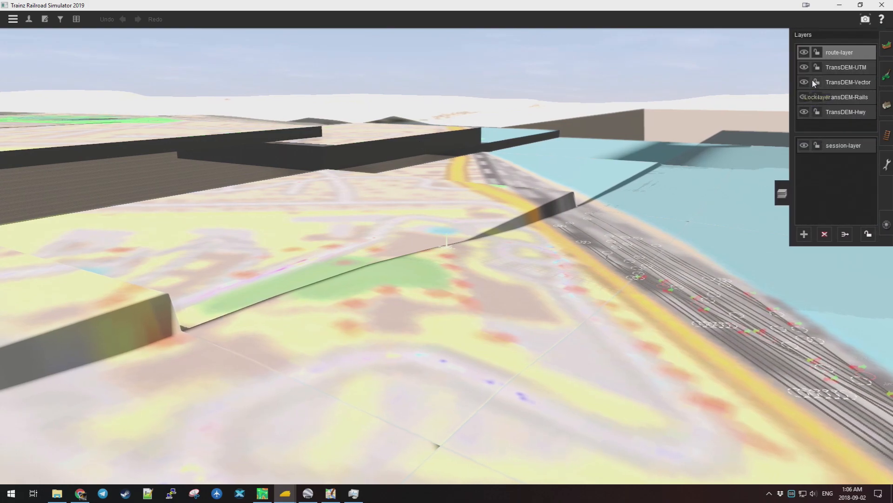
left_click(804, 68)
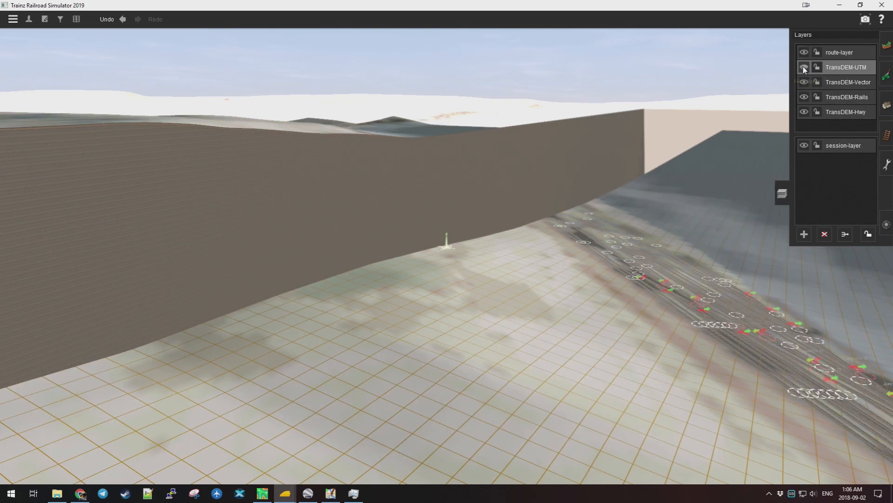
key("Left")
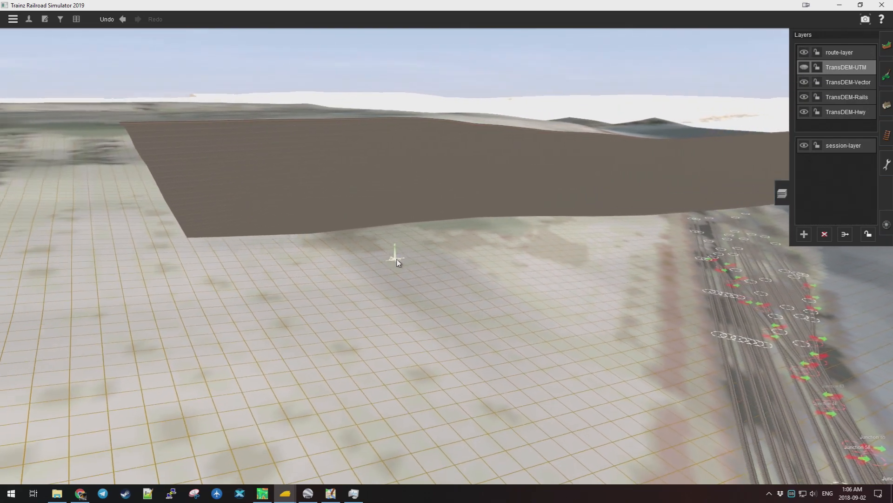
key("Left")
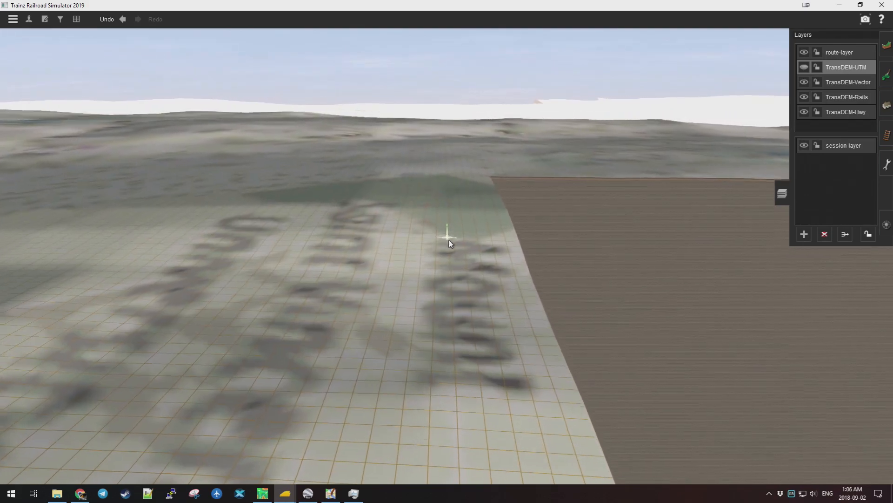
key("Left")
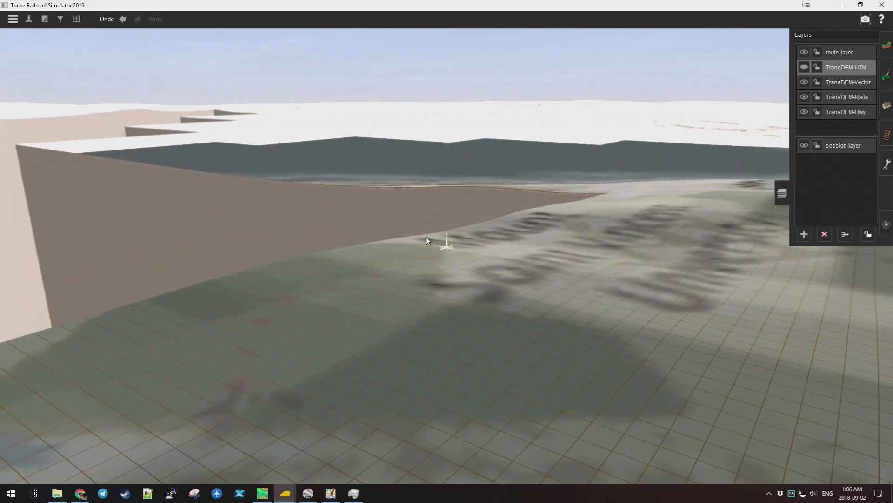
key("Up")
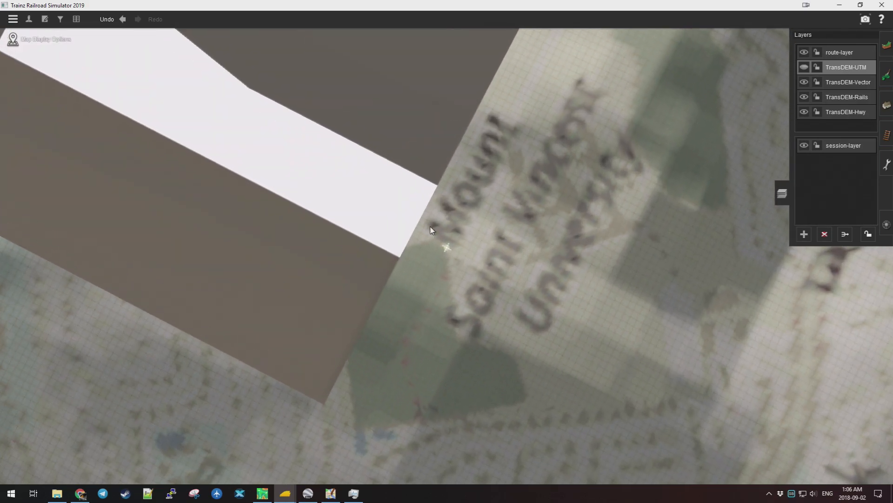
Tilt to a low oblique view facing the rail tracks, then switch to the top-down map.
scroll(452, 232, "up", 10)
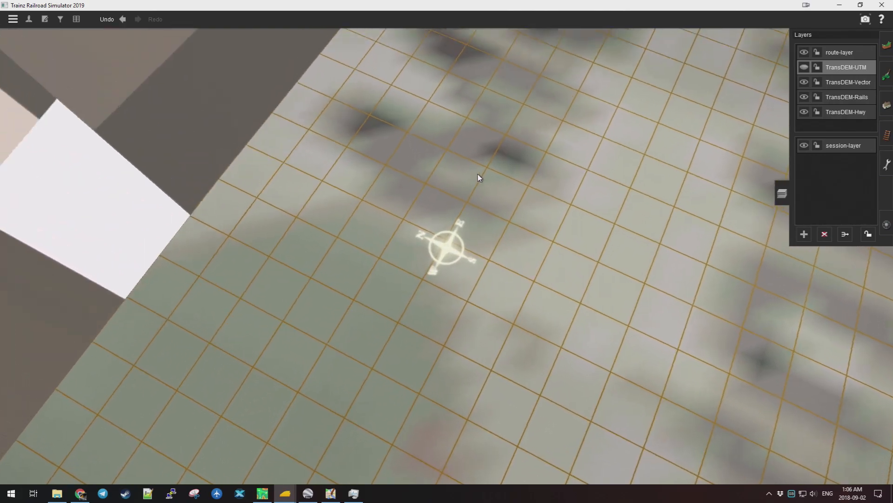
key("Down")
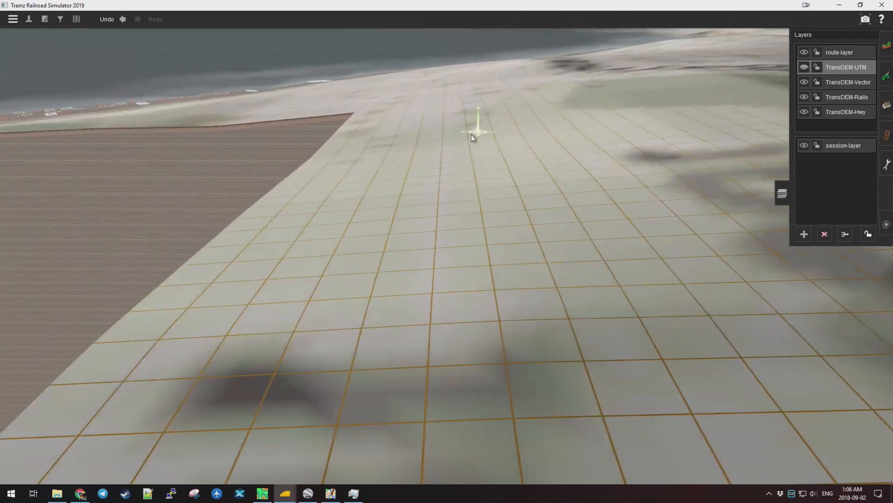
key("Left")
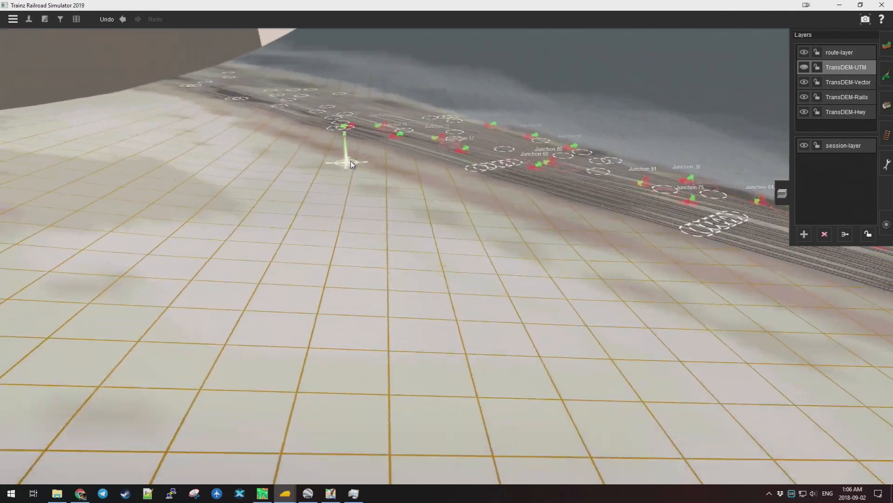
key("Left")
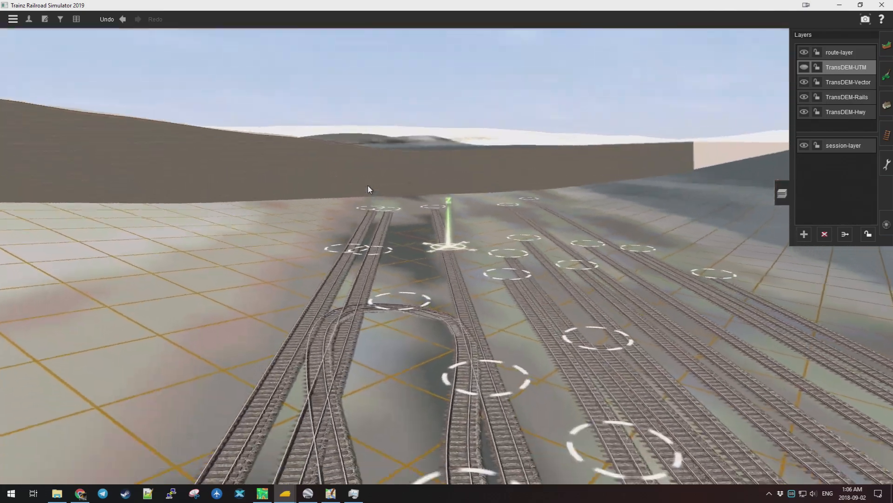
key("m")
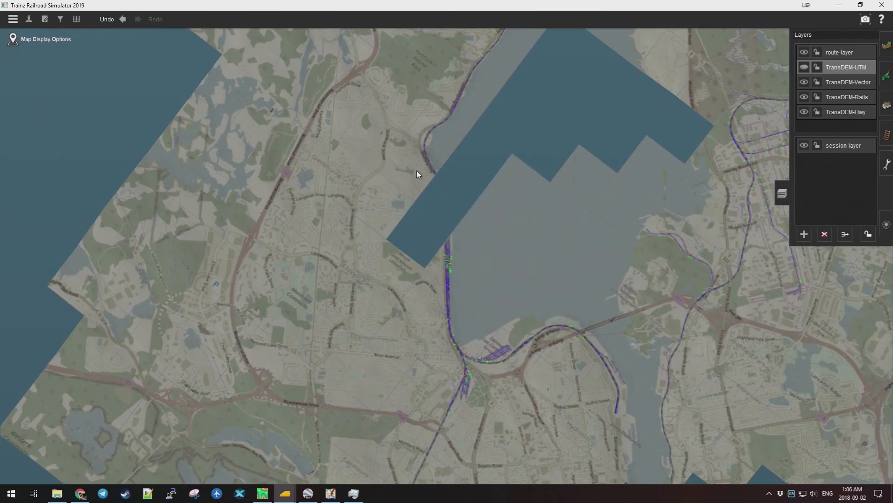
Pan the map north toward Bedford and back toward Clayton Park, then zoom in over Bedford Highway.
key("Up")
key("Left")
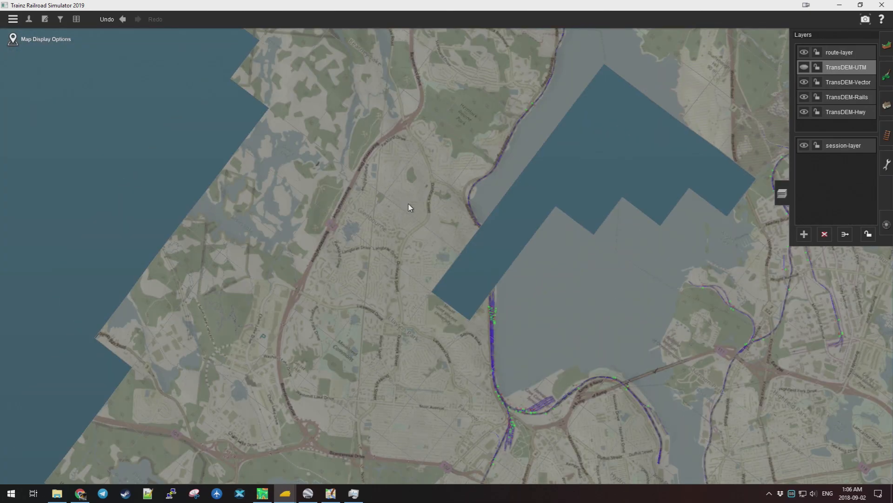
key("Up")
key("Right")
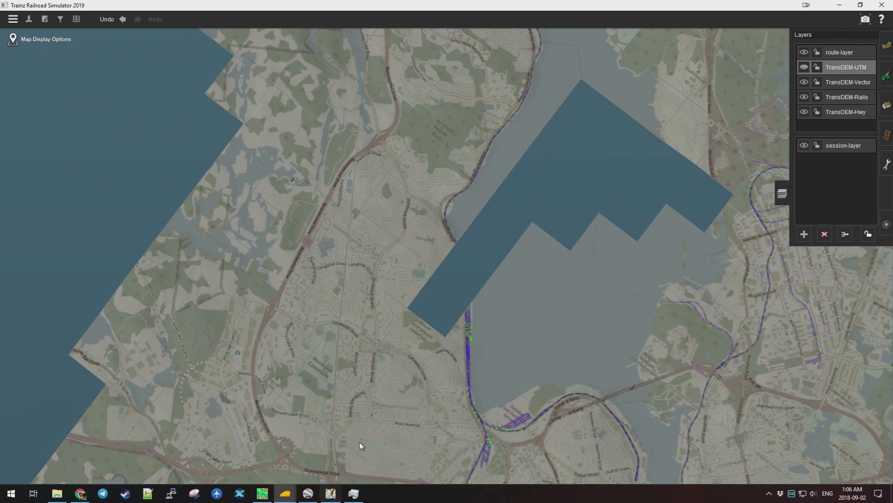
key("Up")
key("Right")
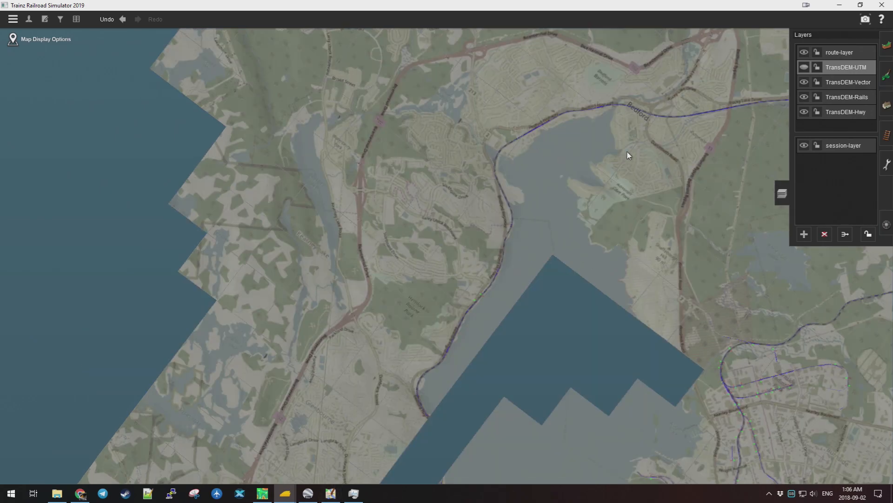
key("Up")
key("Right")
key("Down")
key("Left")
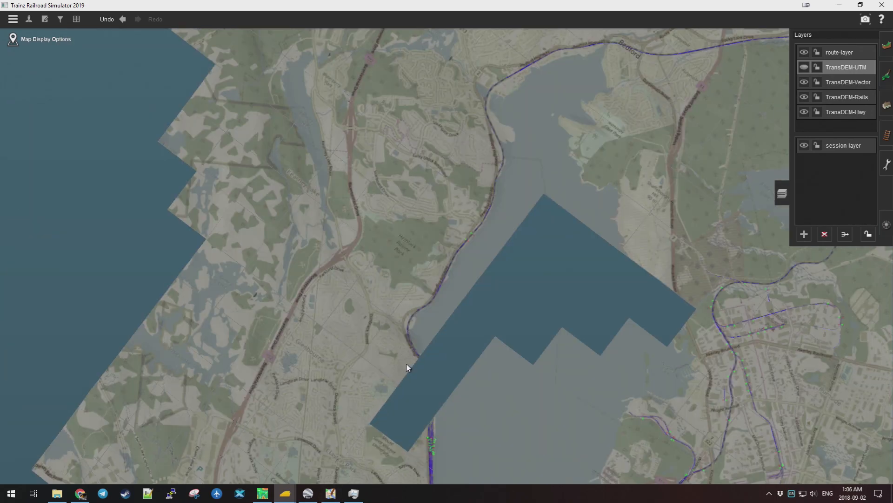
scroll(452, 319, "up", 2)
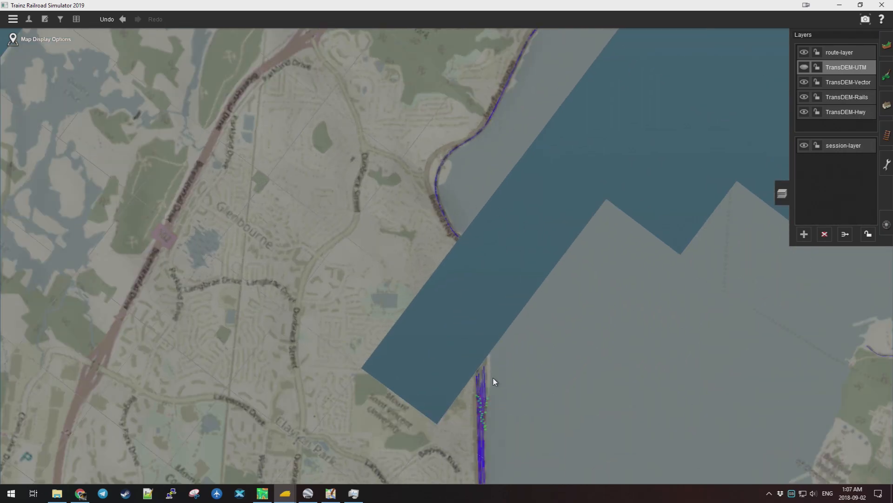
scroll(379, 334, "up", 5)
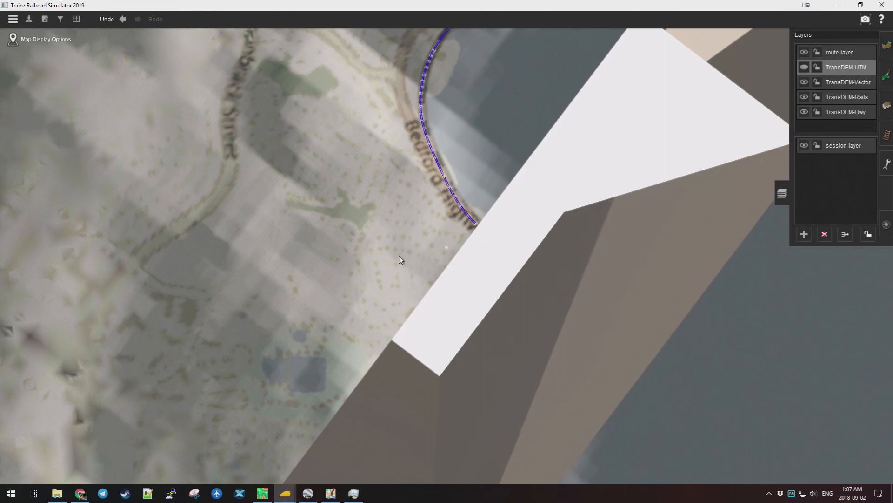
scroll(382, 169, "up", 3)
Return to 3D and fly low over the terrain to the rail corridor and road interchange.
key("Left")
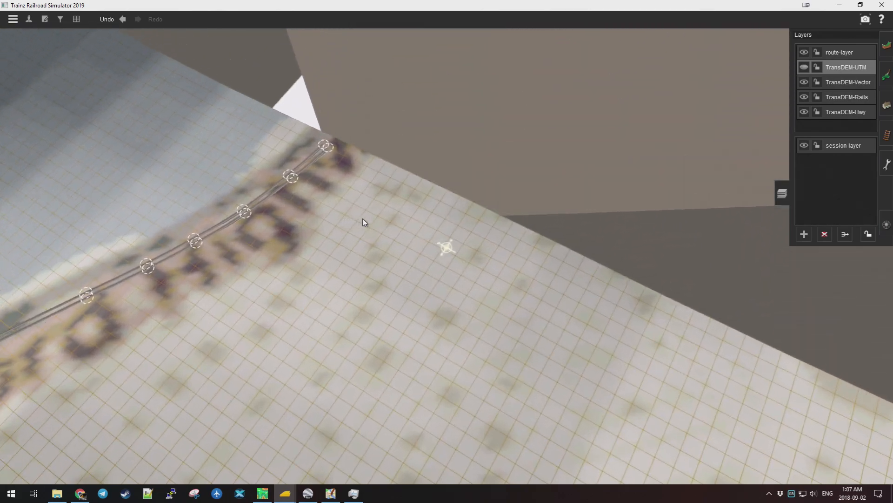
left_click_drag(364, 222, 365, 270)
mouse_move(481, 301)
left_mouse_down()
mouse_move(618, 279)
mouse_move(599, 166)
mouse_move(431, 83)
mouse_move(370, 85)
mouse_move(393, 102)
mouse_move(528, 108)
mouse_move(553, 93)
mouse_move(354, 76)
mouse_move(515, 104)
mouse_move(409, 88)
mouse_move(500, 126)
mouse_move(437, 134)
mouse_move(442, 186)
mouse_move(430, 236)
mouse_move(468, 237)
left_mouse_up()
left_click_drag(389, 226, 474, 148)
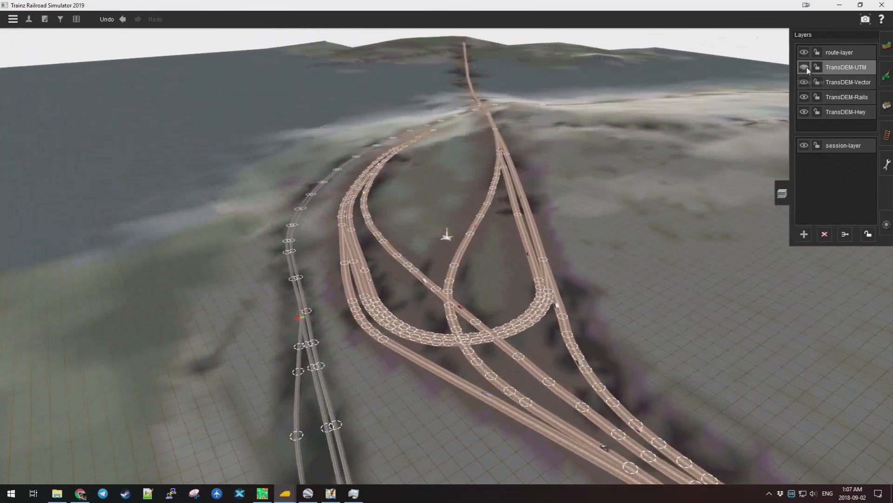
Show the TransDEM-UTM street-map overlay and fly over the shoreline double track at Duffus Street.
left_click(804, 68)
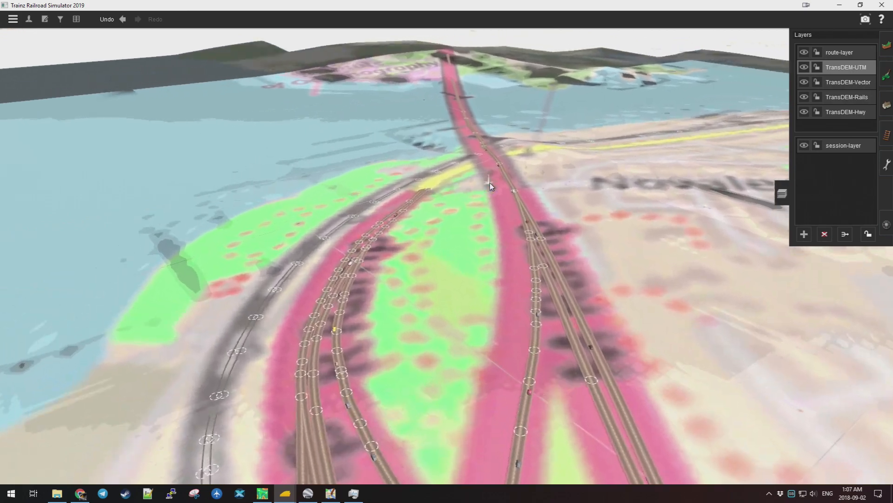
left_click_drag(490, 183, 284, 264)
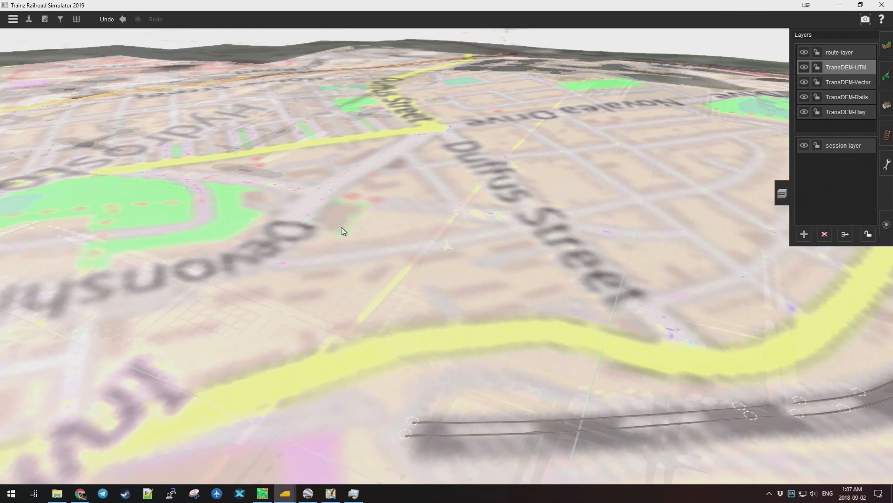
left_click_drag(343, 231, 397, 228)
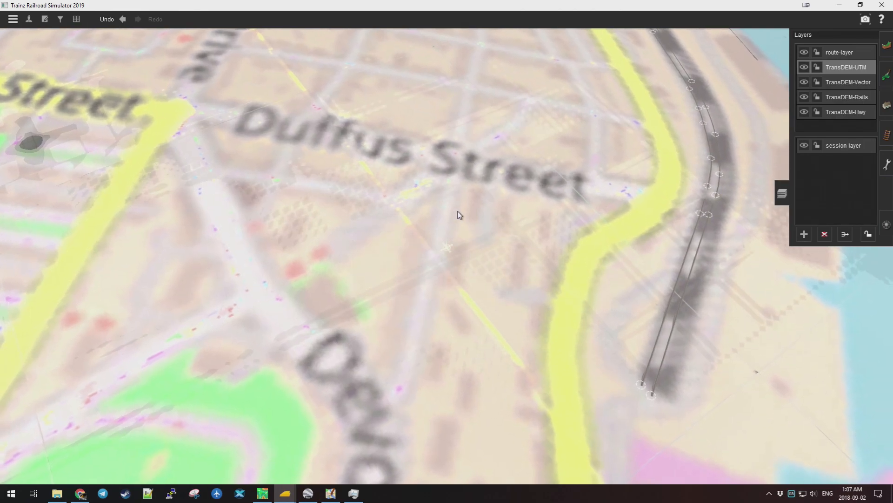
scroll(477, 218, "up", 5)
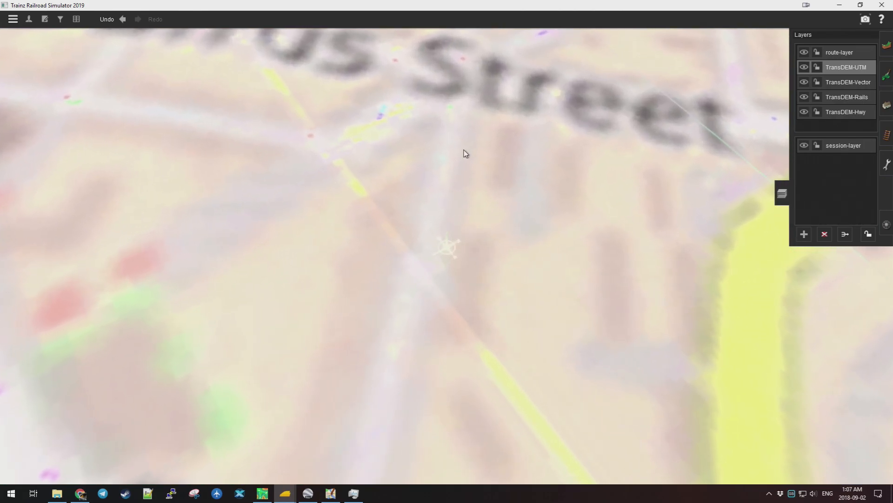
scroll(480, 195, "down", 8)
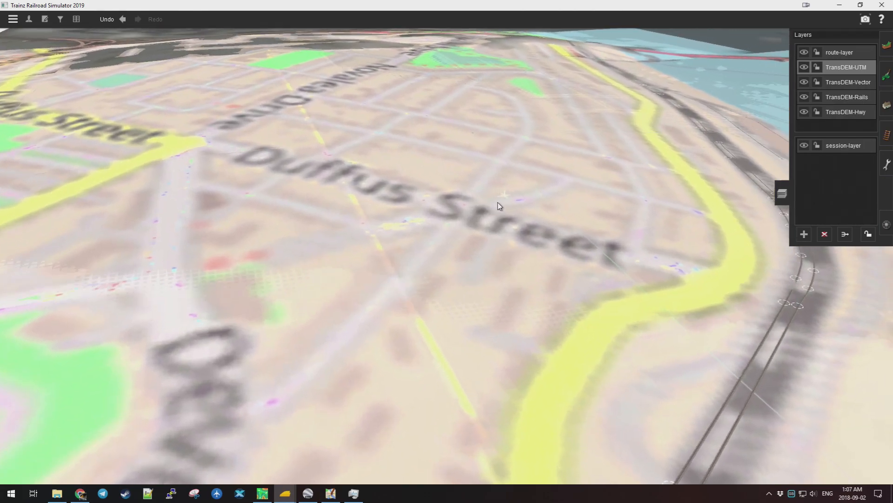
scroll(494, 222, "up", 6)
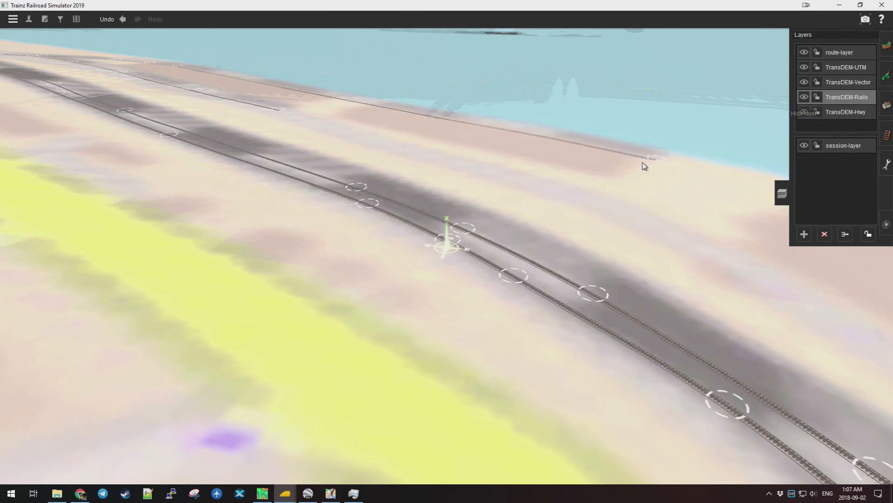
Rotate the triangular rail junction to the view centre and make the TransDEM-Hwy layer's tracks visible.
key("Left")
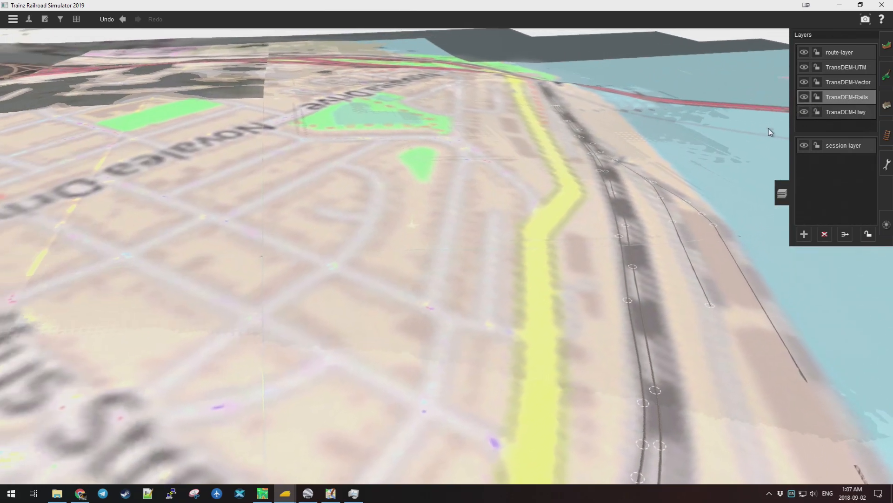
key("Left")
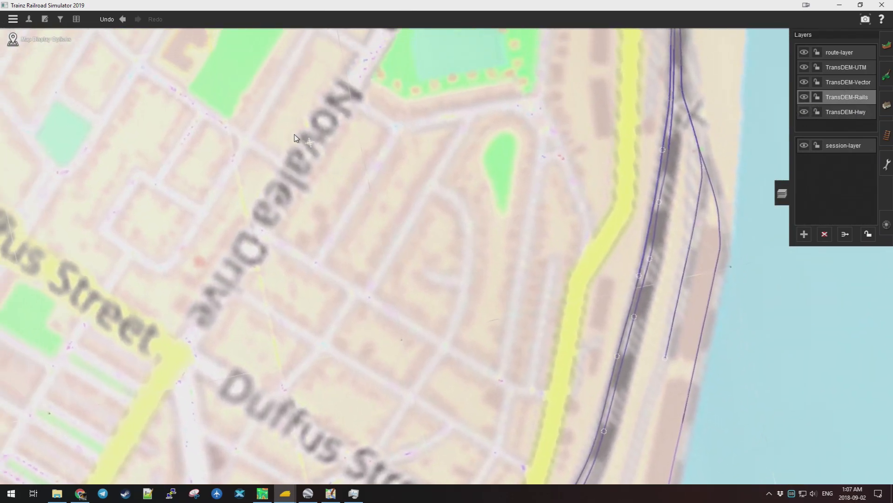
key("Left")
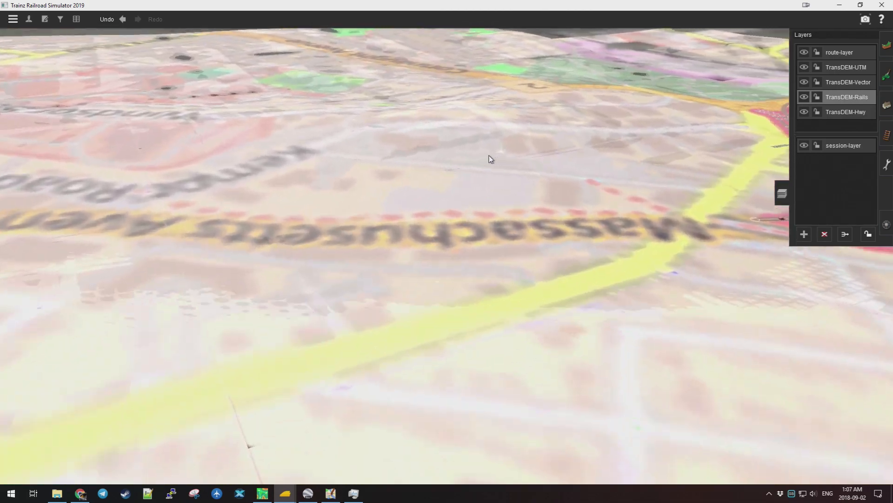
key("Left")
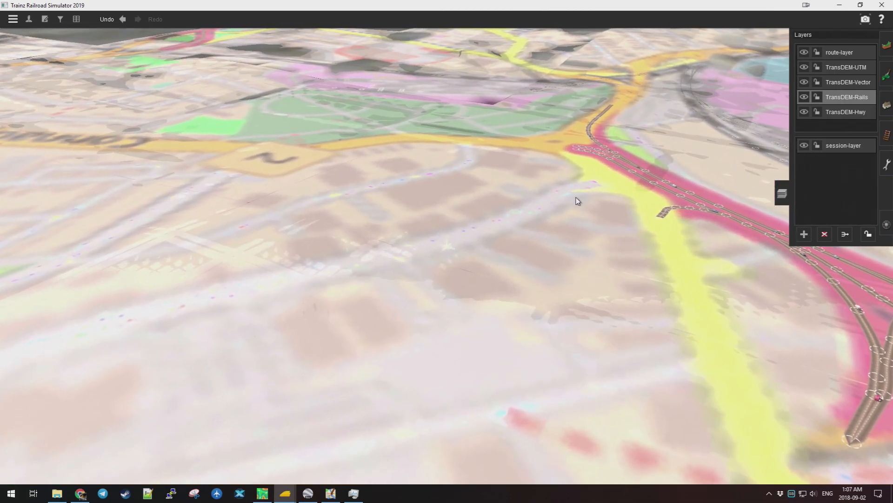
key("Left")
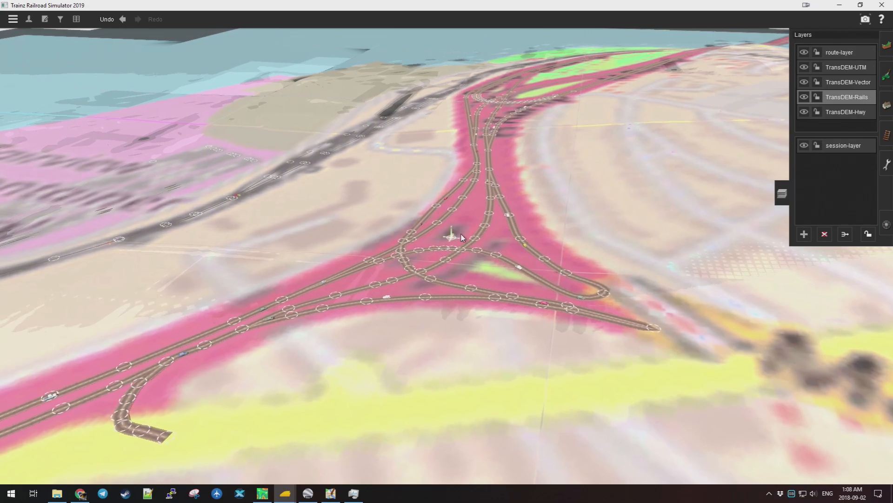
scroll(459, 238, "up", 3)
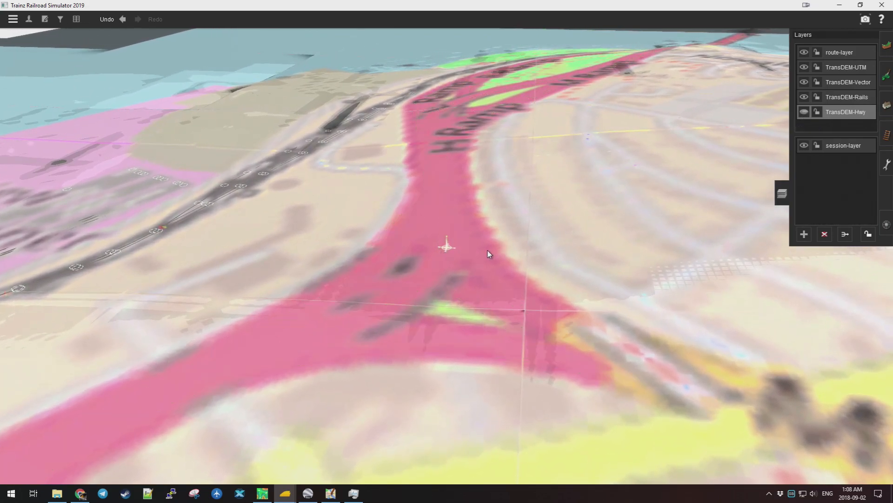
left_click(803, 112)
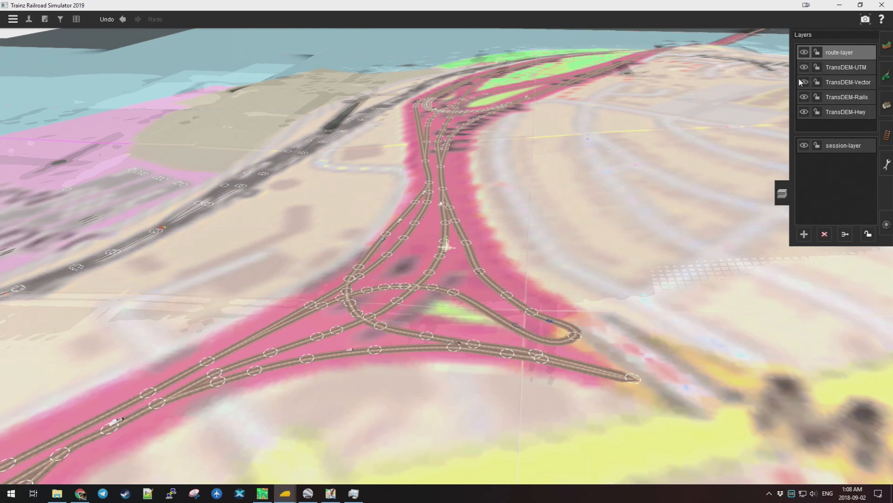
Orbit around the junction, fly along Bedford Highway, and zoom out to an overhead view of Bedford Basin.
left_click_drag(593, 189, 450, 103)
scroll(449, 103, "down", 10)
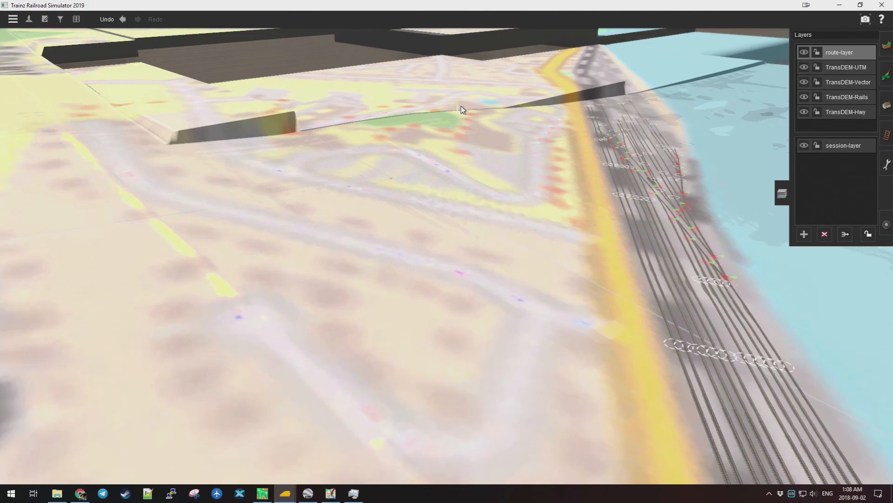
scroll(468, 134, "down", 3)
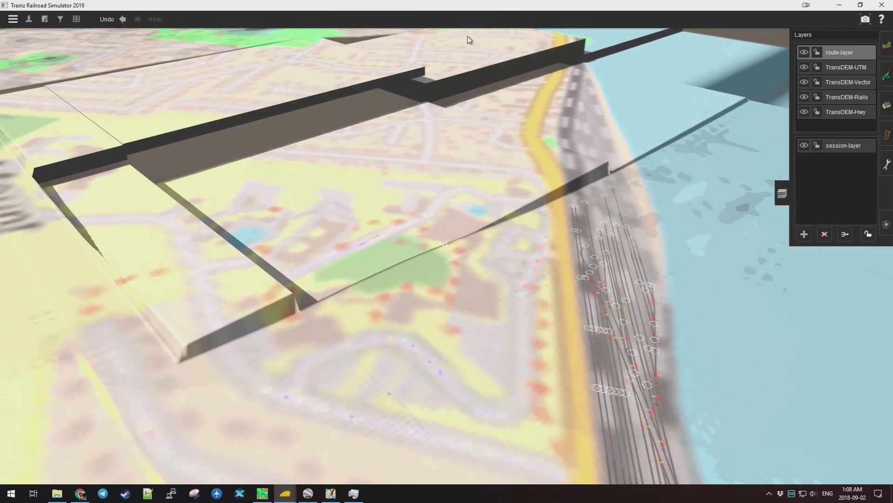
scroll(375, 37, "up", 10)
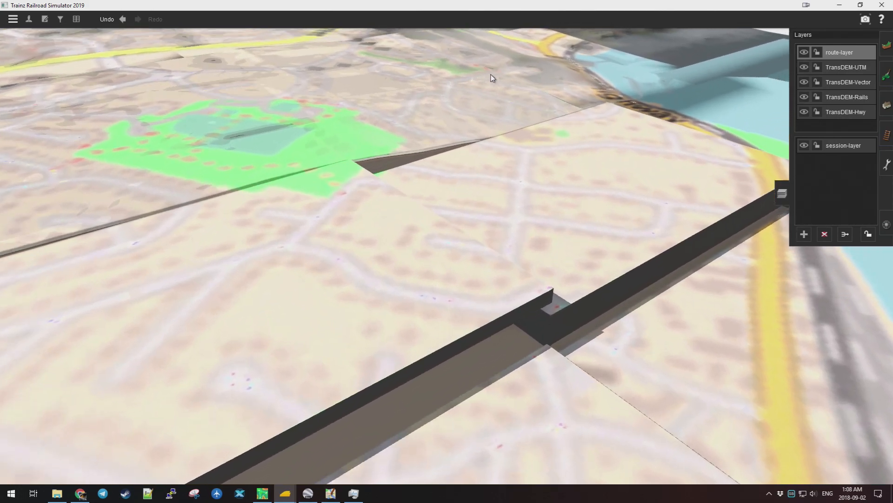
scroll(478, 82, "up", 10)
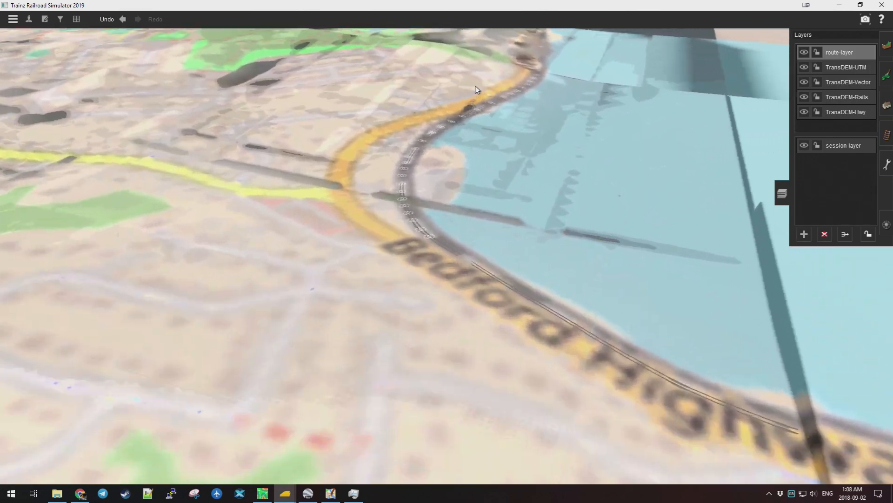
scroll(456, 91, "up", 3)
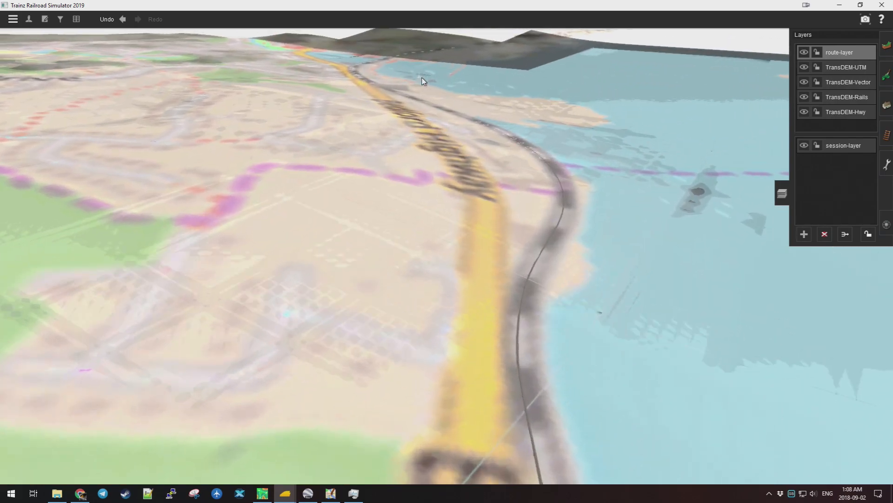
scroll(430, 82, "up", 6)
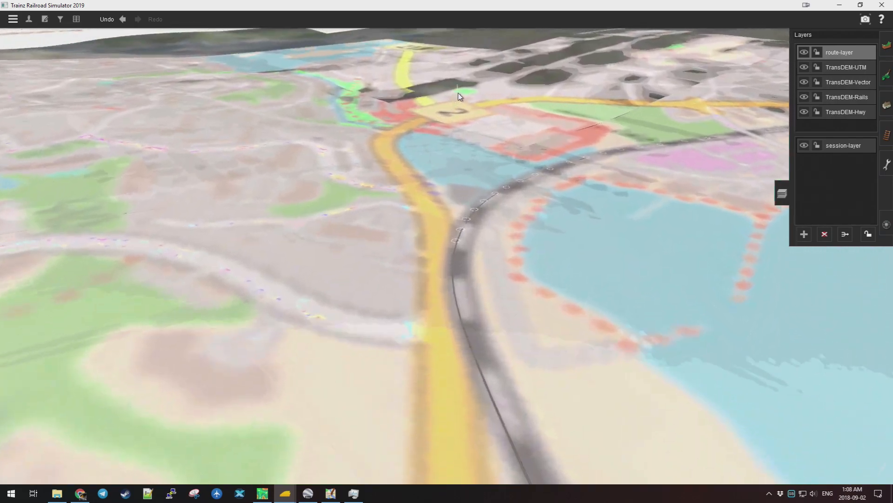
scroll(493, 116, "up", 8)
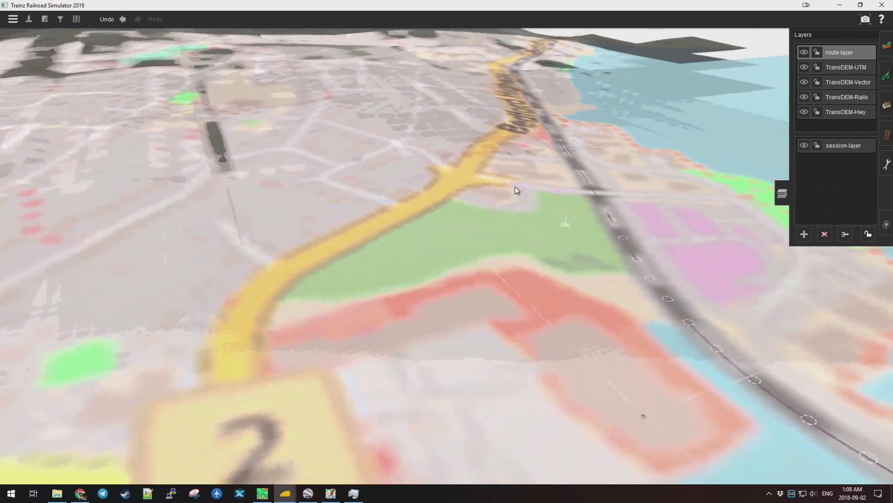
scroll(442, 135, "up", 3)
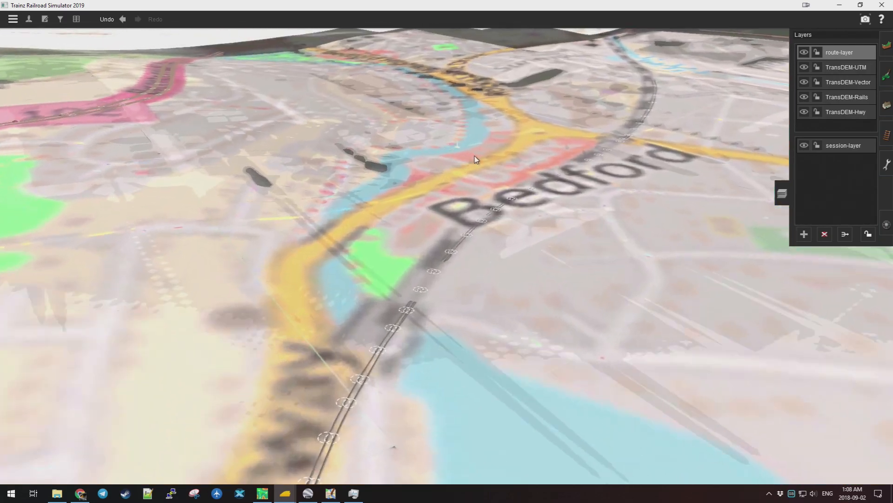
scroll(501, 145, "up", 3)
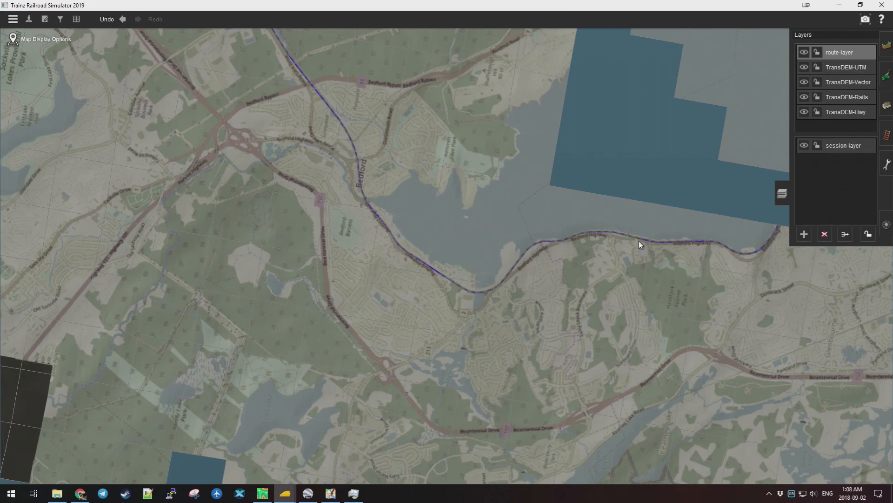
Zoom onto the shoreline tracks and swing the camera low over yard junctions such as Junction 82.
scroll(491, 260, "up", 3)
scroll(653, 264, "down", 3)
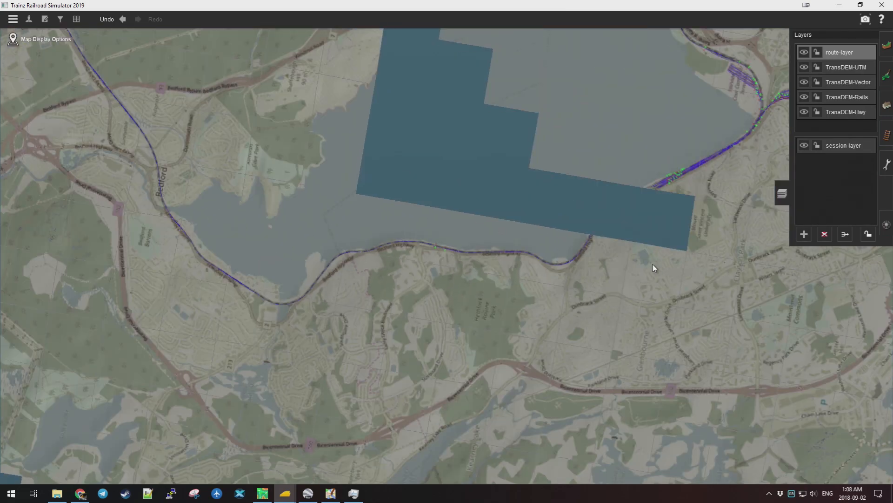
scroll(630, 194, "up", 5)
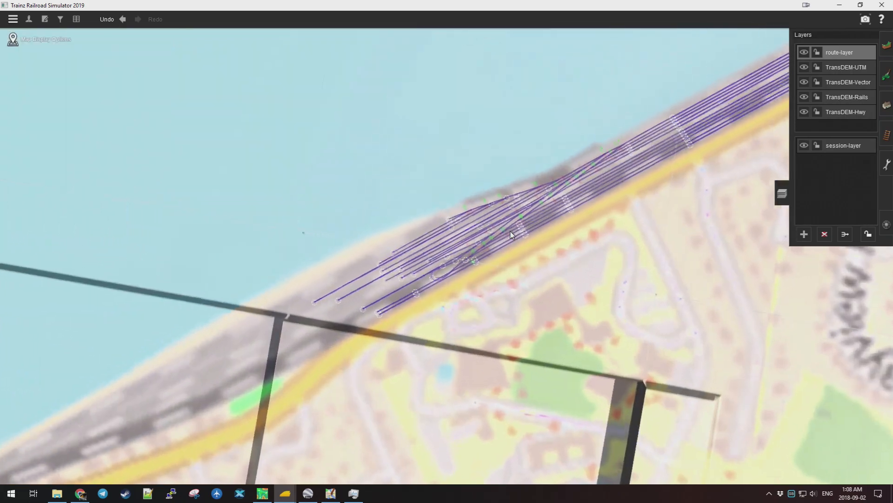
left_click_drag(510, 231, 643, 177)
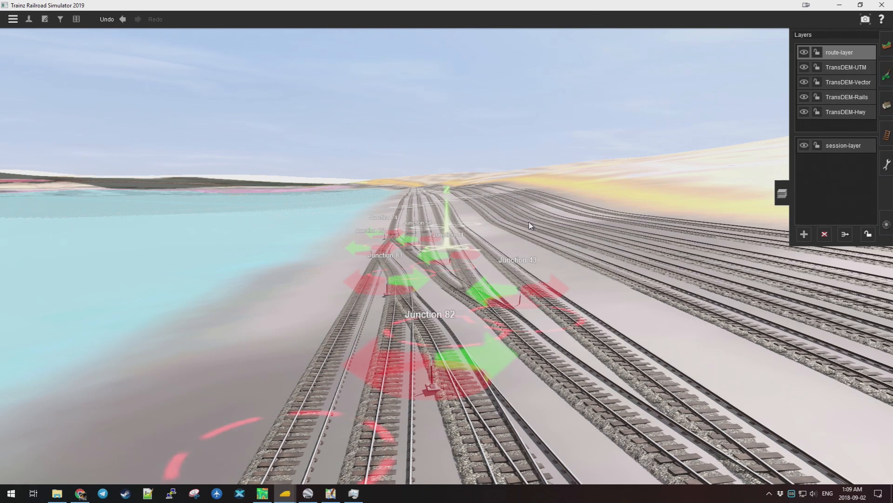
Open Google Maps in a new Chrome tab, switch to Satellite, and pan toward Rockingham yard.
left_click(80, 493)
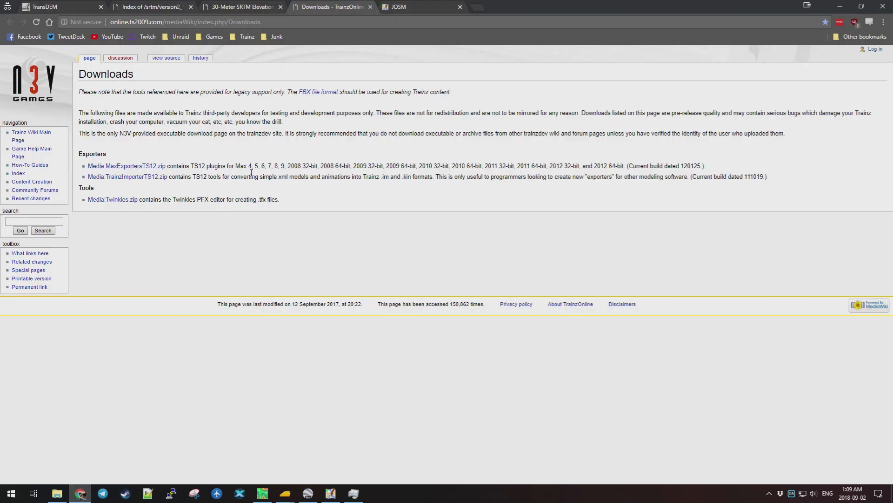
left_click(479, 8)
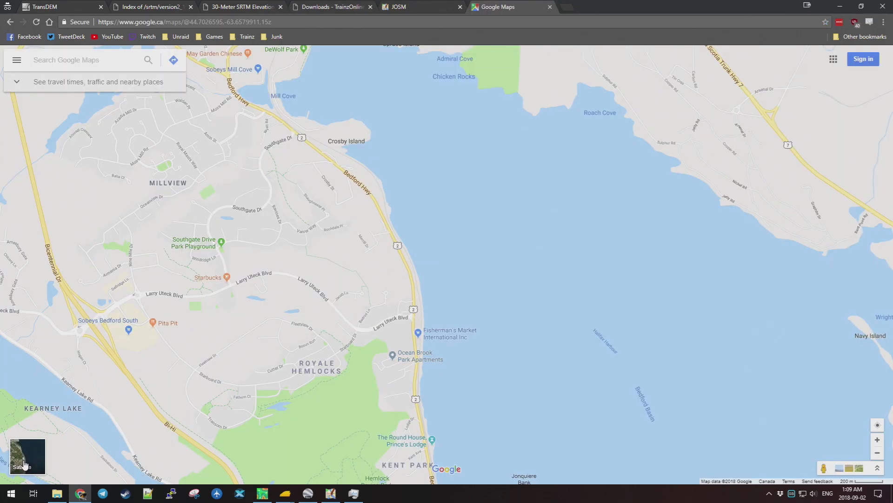
left_click(25, 464)
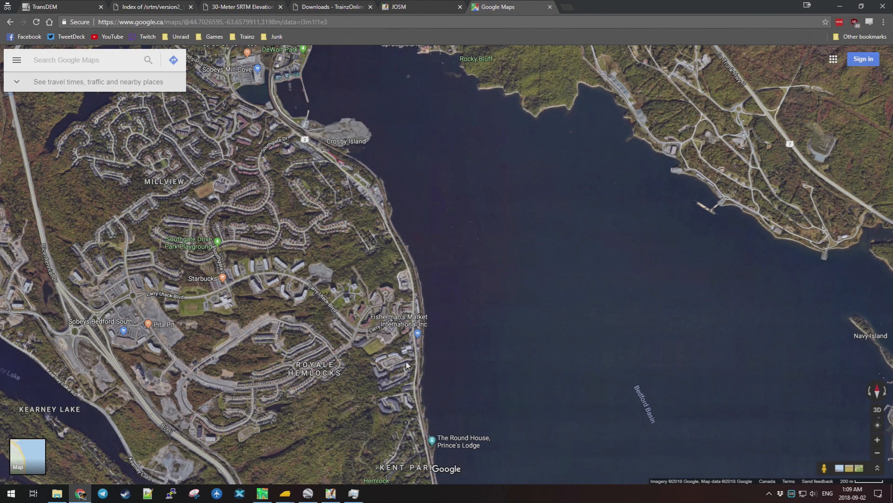
left_click_drag(449, 390, 445, 183)
left_click_drag(547, 336, 345, 139)
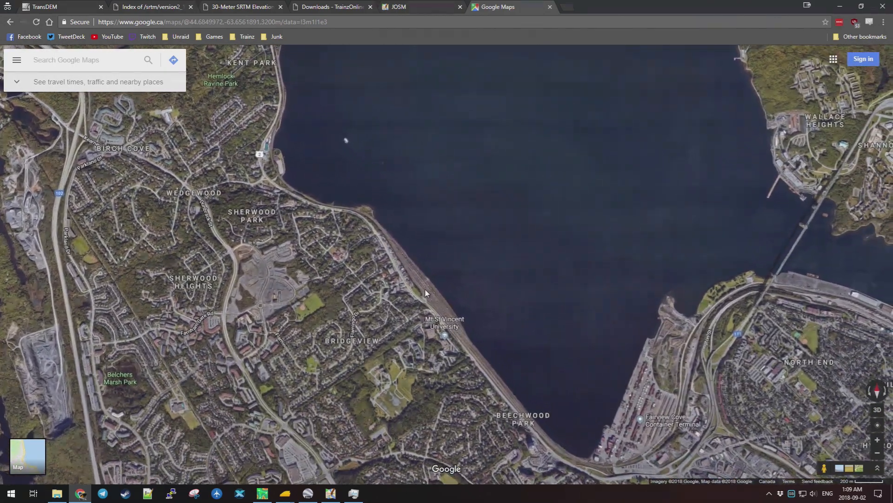
Zoom in, tilt into 3D, and rotate around the CN Rockingham rail yard.
scroll(422, 292, "up", 1)
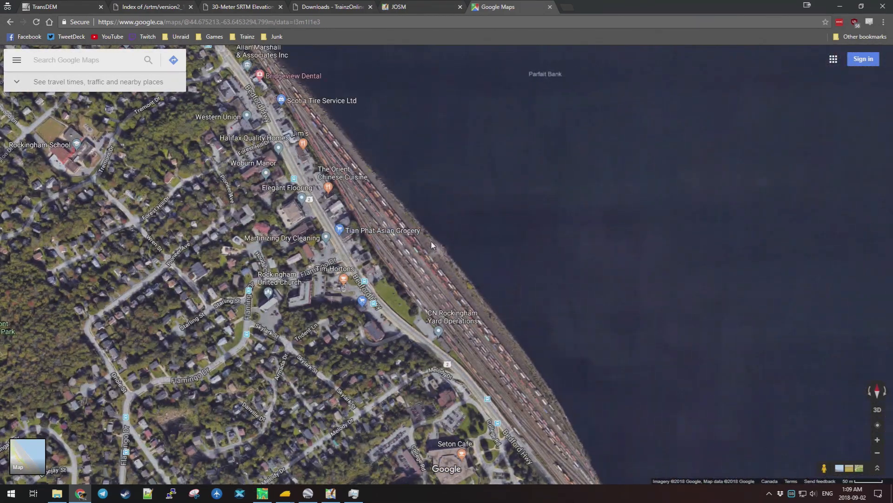
left_click_drag(416, 256, 322, 263)
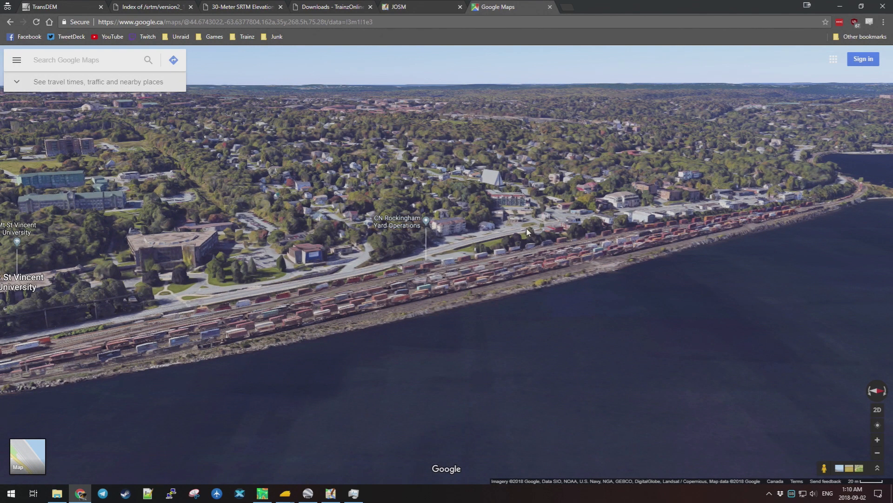
scroll(600, 206, "up", 3)
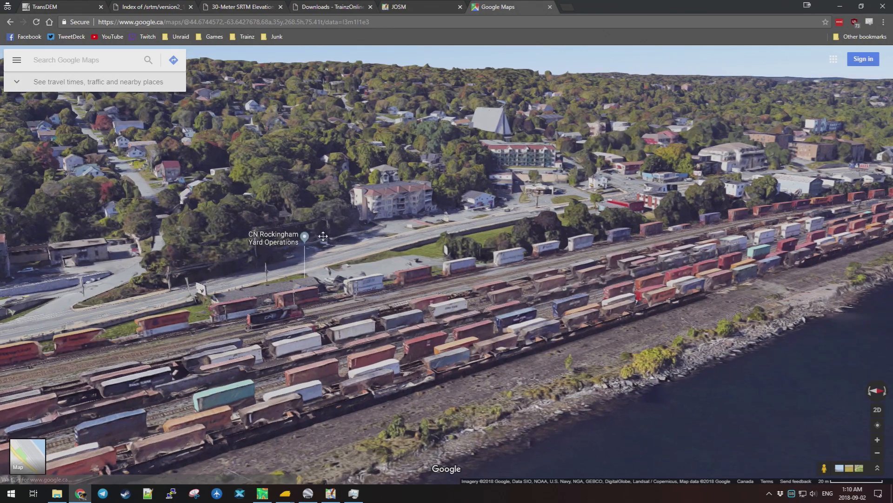
left_click_drag(323, 237, 284, 185)
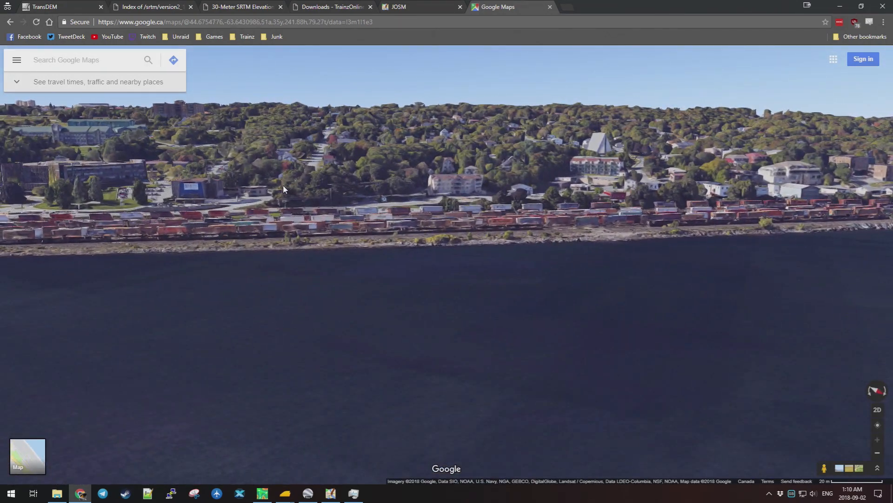
key("Left")
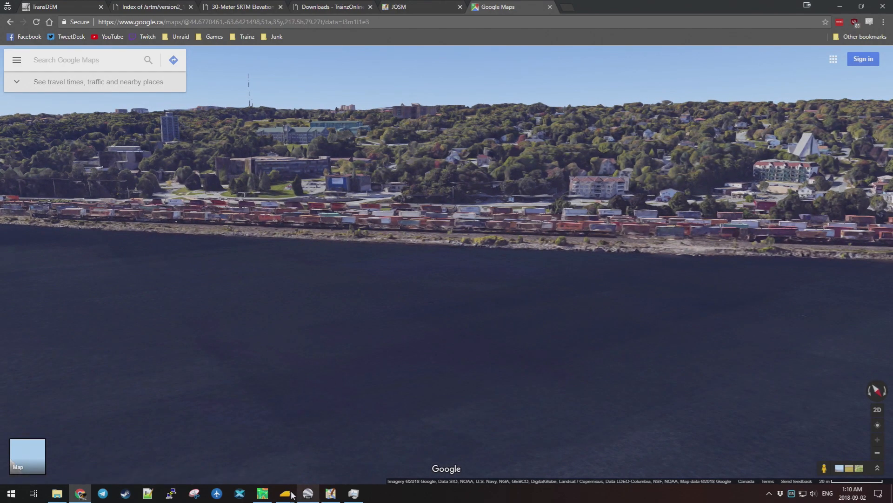
Return to the Trainz route and orbit around the shoreline yard near Junction 44, then go back to Google Maps.
left_click(288, 492)
left_click(390, 463)
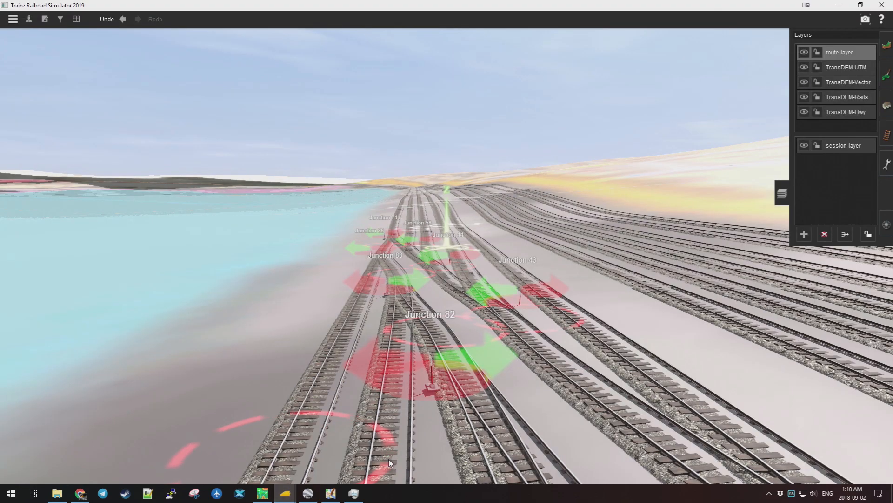
key("Right")
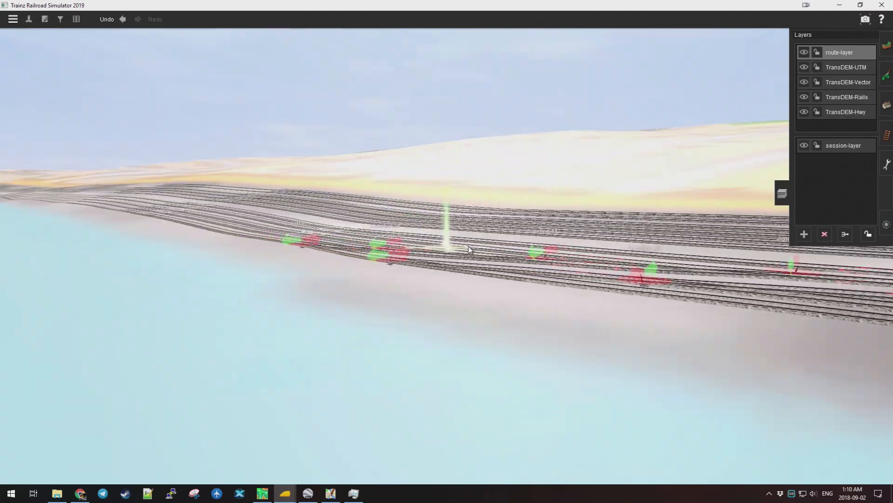
key("Right")
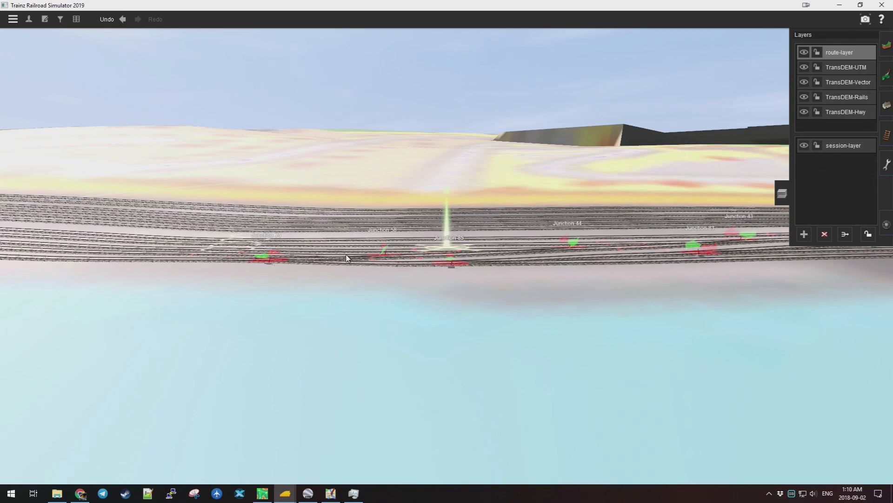
key("Left")
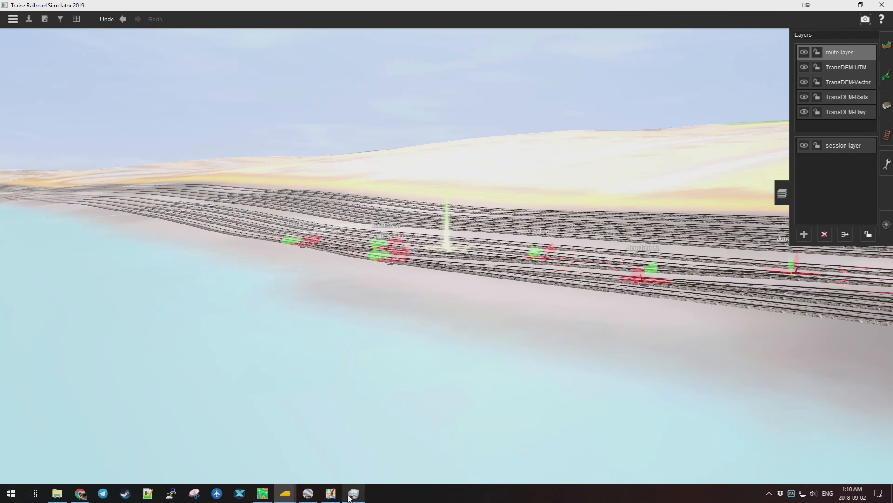
left_click(79, 495)
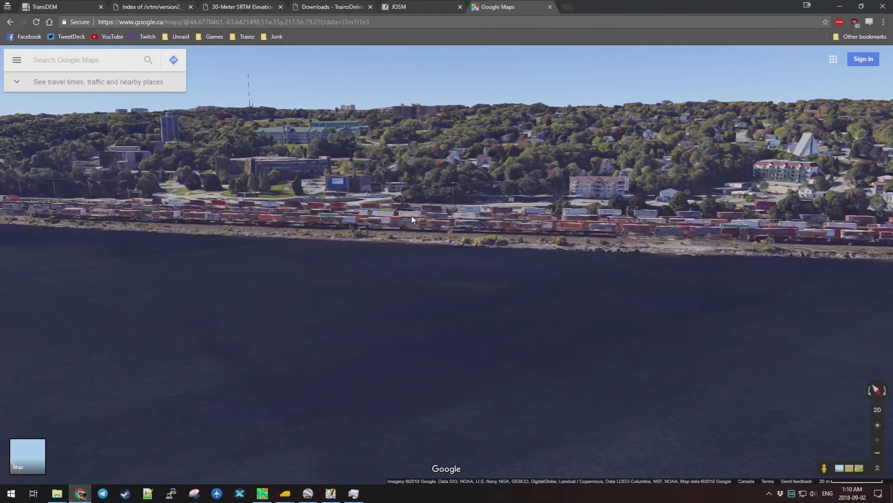
Orbit the 3D view across the rail yard to the Birch Cove shore where the freight train curves in.
left_click_drag(404, 216, 314, 206)
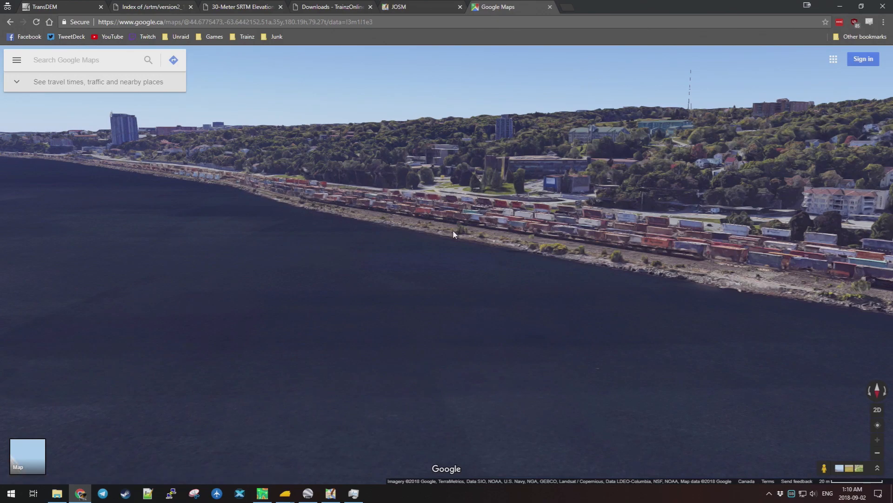
mouse_move(499, 225)
left_mouse_down()
mouse_move(680, 193)
mouse_move(654, 182)
mouse_move(576, 265)
mouse_move(511, 230)
left_mouse_up()
scroll(576, 265, "up", 3)
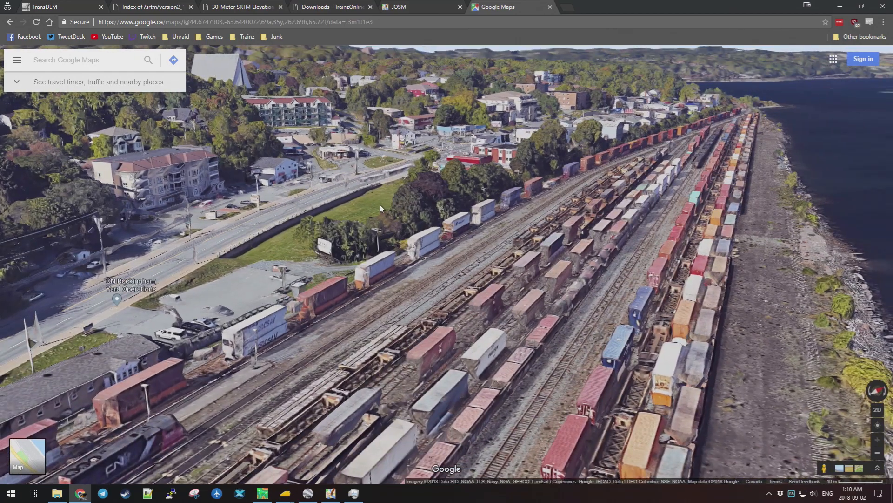
left_click_drag(278, 236, 408, 172)
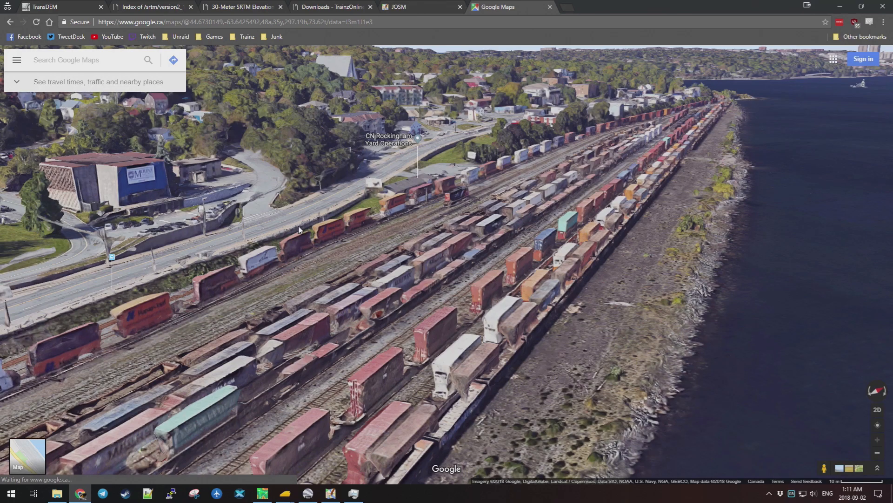
left_click_drag(152, 281, 290, 164)
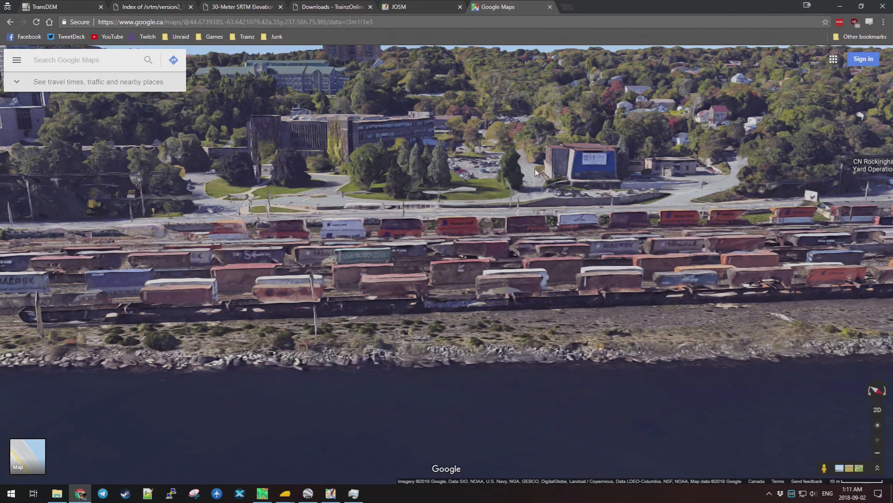
left_click_drag(384, 132, 307, 174)
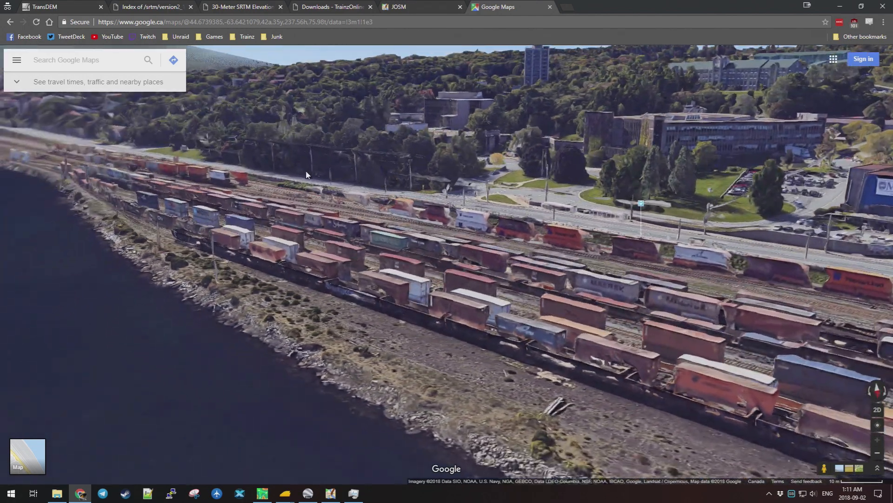
left_click_drag(454, 225, 275, 266)
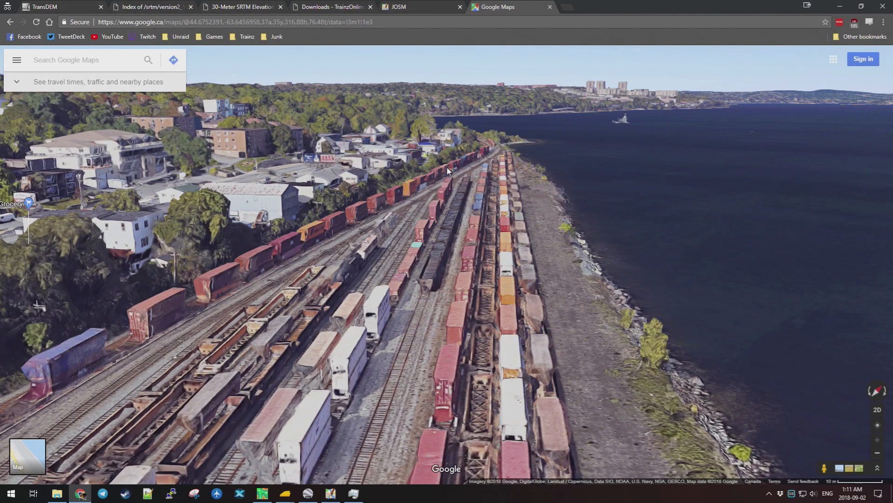
left_click_drag(447, 171, 301, 239)
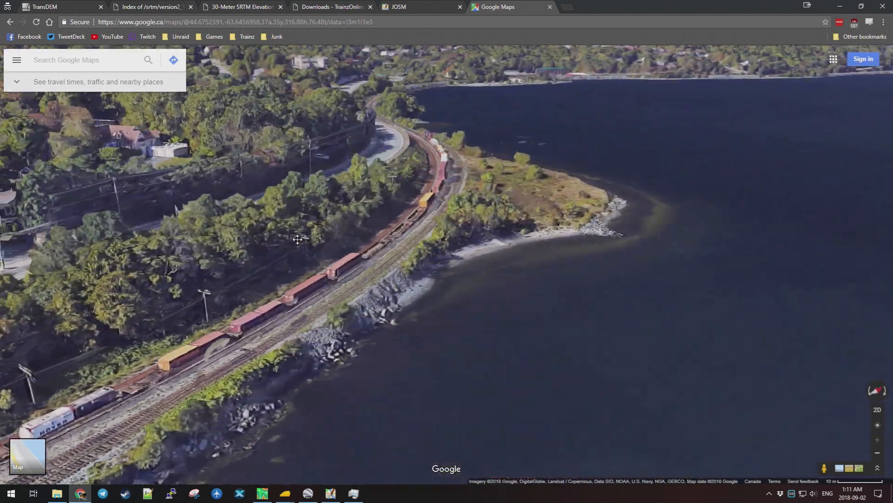
left_click_drag(494, 153, 514, 291)
scroll(513, 291, "up", 3)
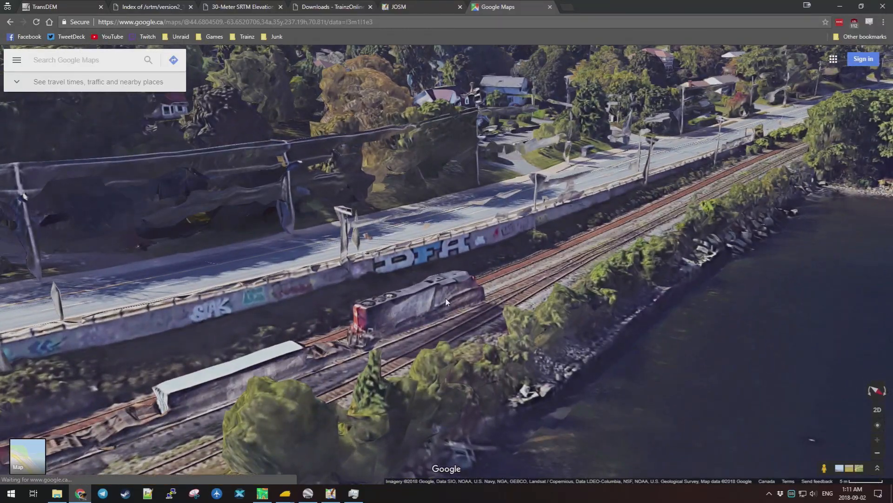
left_click_drag(446, 301, 331, 261)
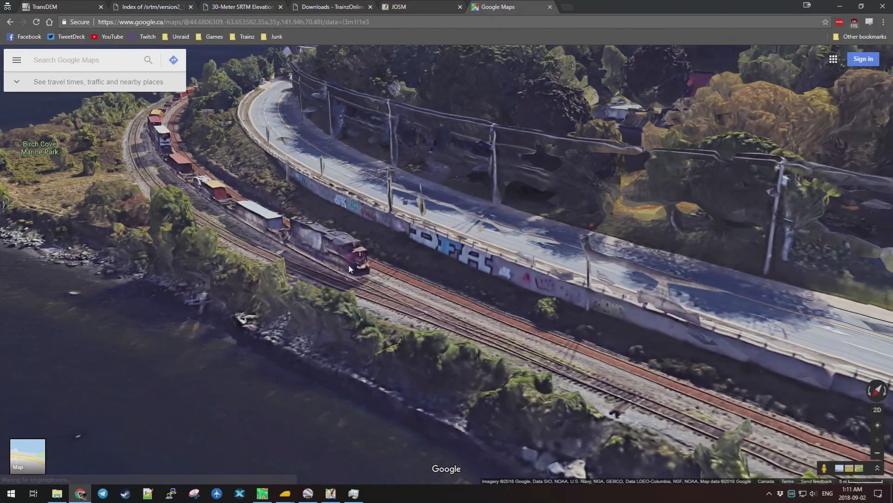
Zoom out and pan over to the Ceres Halifax container terminal at Fairview Cove.
scroll(358, 264, "down", 2)
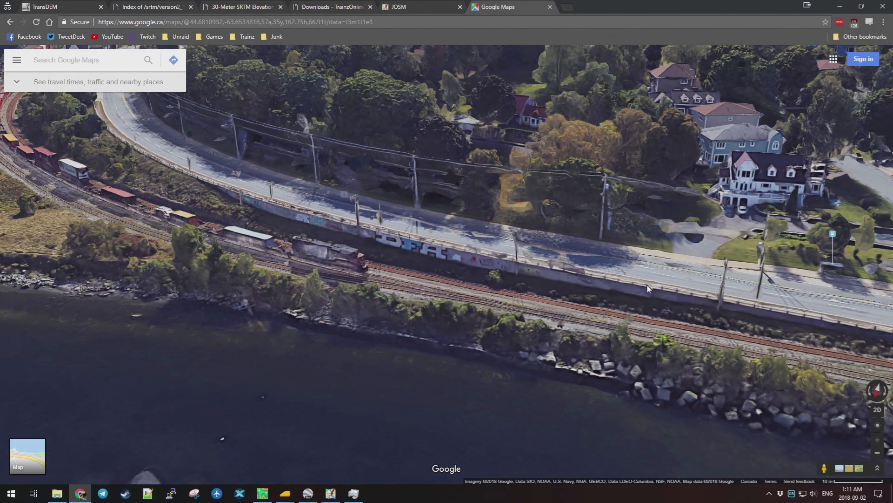
scroll(587, 250, "down", 2)
scroll(570, 240, "down", 2)
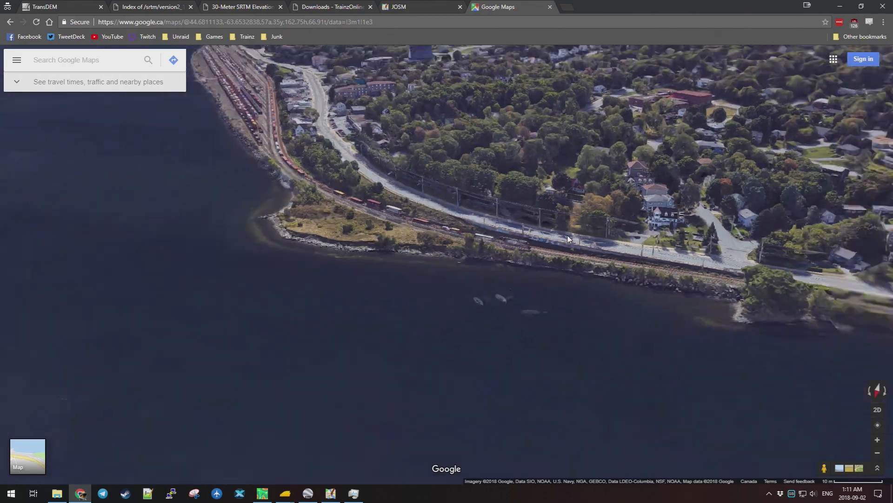
scroll(452, 182, "up", 3)
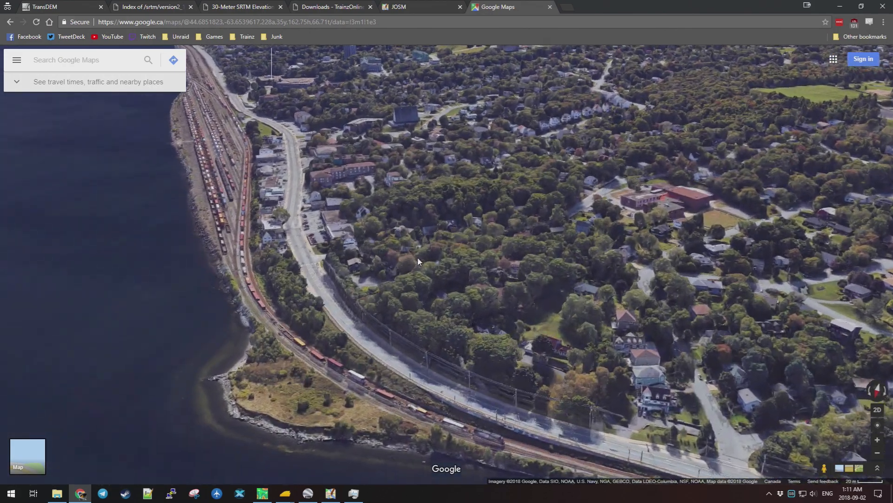
scroll(310, 257, "down", 3)
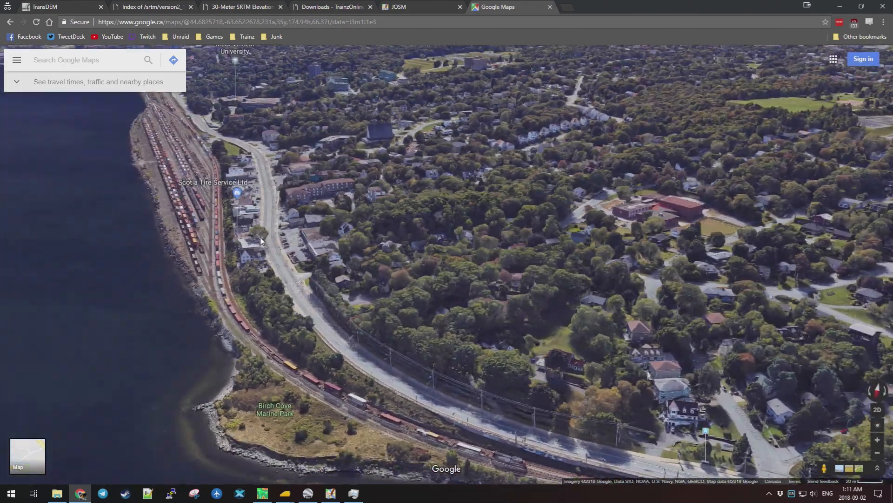
scroll(235, 209, "down", 3)
left_click_drag(202, 164, 401, 327)
Center on the container terminal and turn the view to look along the harbour rail yard.
scroll(442, 326, "down", 2)
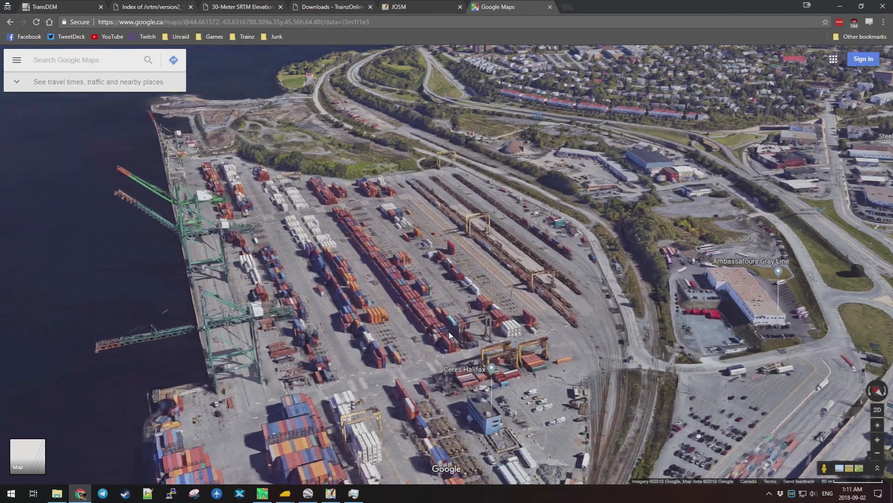
left_click_drag(446, 260, 464, 153)
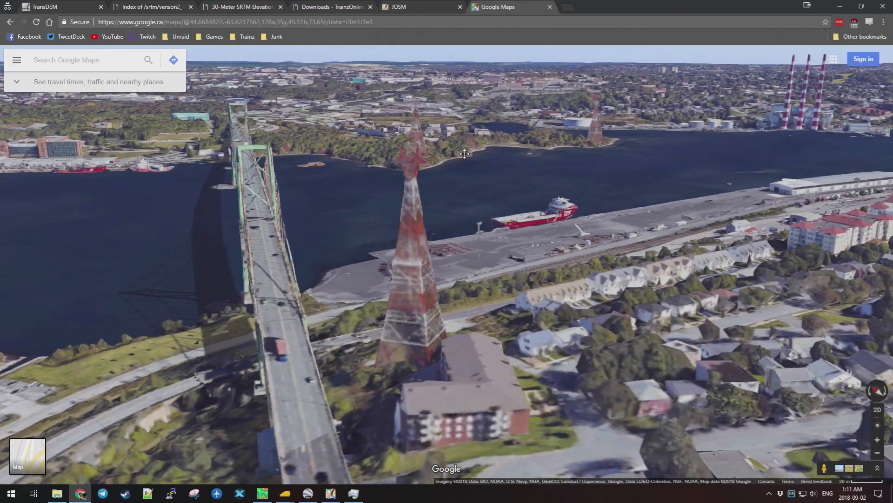
left_click_drag(587, 262, 496, 242)
left_click_drag(492, 185, 366, 191)
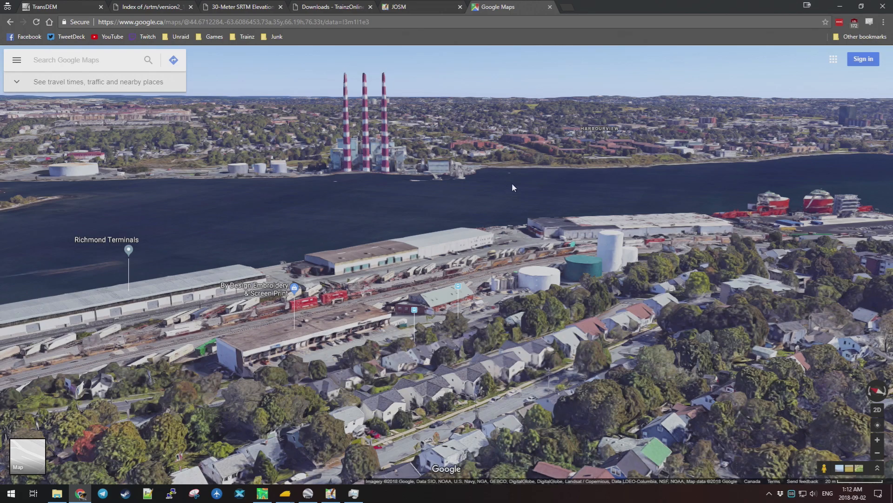
left_click_drag(325, 185, 277, 215)
left_click_drag(512, 260, 652, 170)
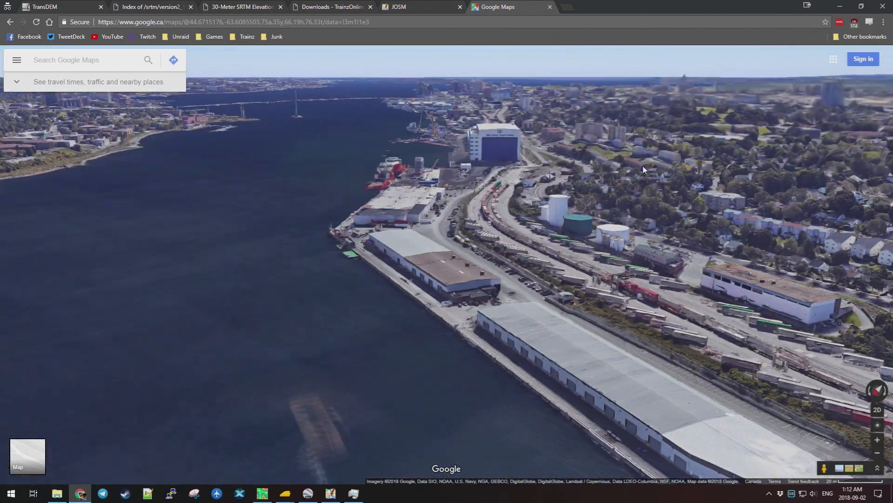
Travel from Richmond Terminals past Casino Nova Scotia along the harbour toward the bridge.
left_click_drag(476, 93, 663, 276)
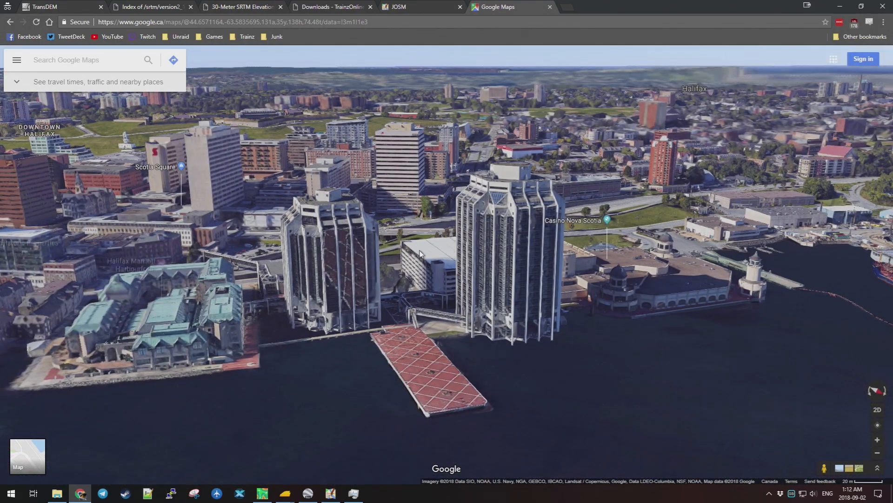
scroll(354, 245, "up", 1)
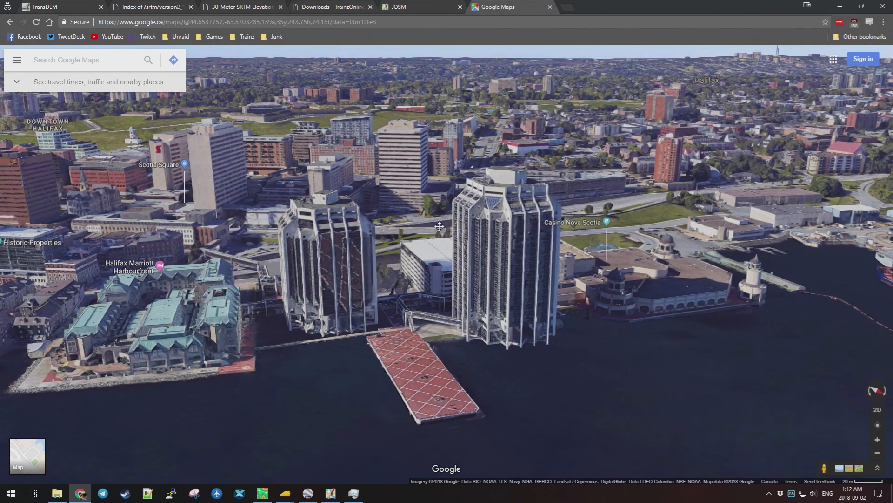
left_click_drag(345, 267, 499, 274)
scroll(452, 247, "down", 3)
scroll(498, 274, "down", 3)
left_click_drag(595, 339, 409, 211)
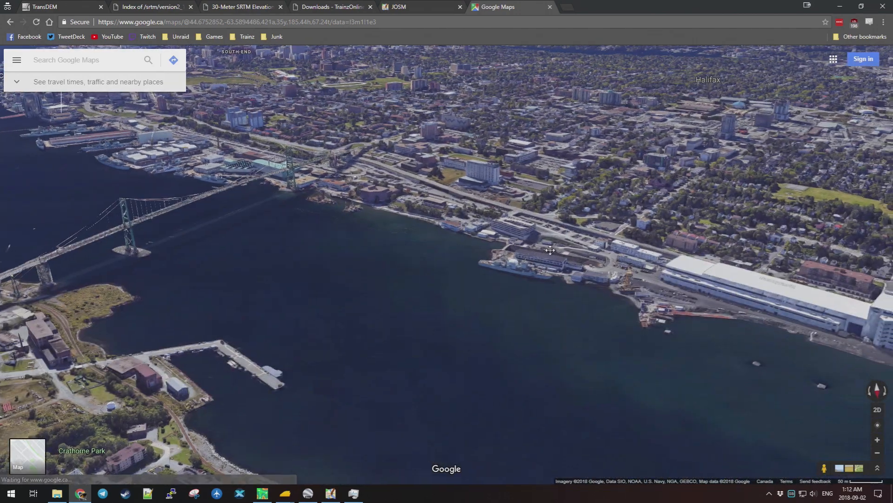
Tilt toward the horizon over the shipyard tracks, then cross the peninsula toward Dalhousie University.
scroll(480, 267, "up", 3)
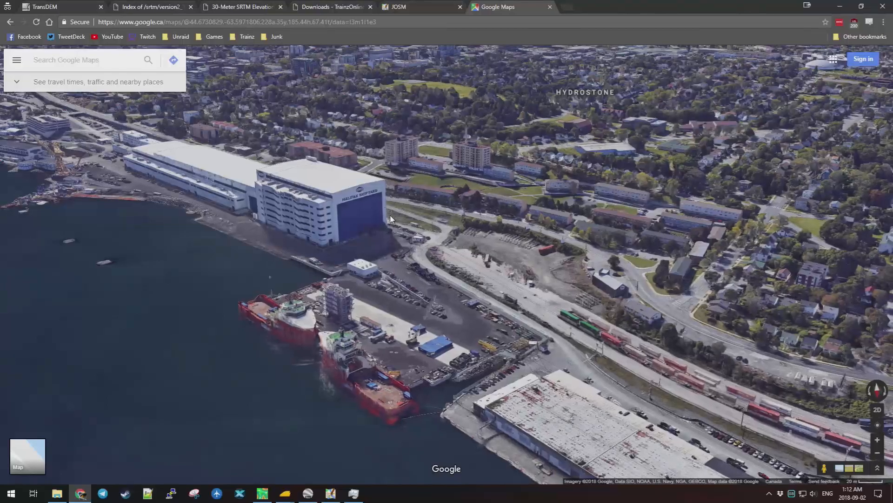
left_click_drag(390, 219, 317, 193)
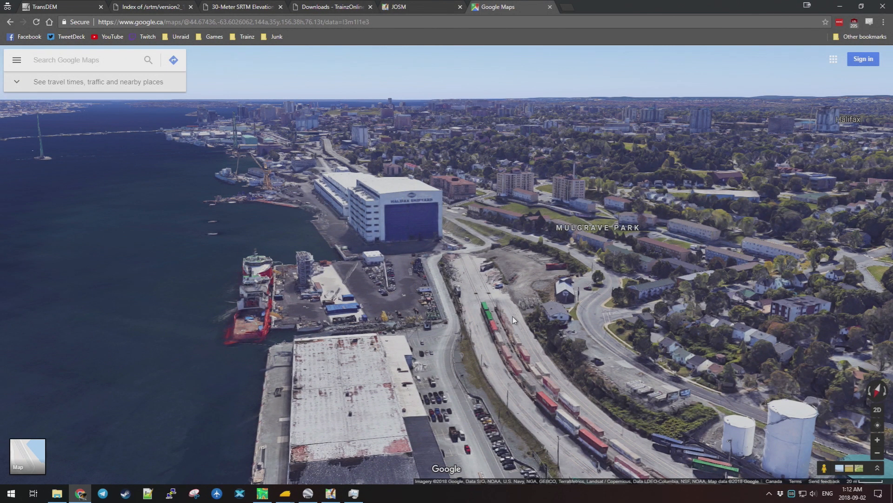
left_click_drag(437, 343, 194, 337)
scroll(498, 308, "down", 3)
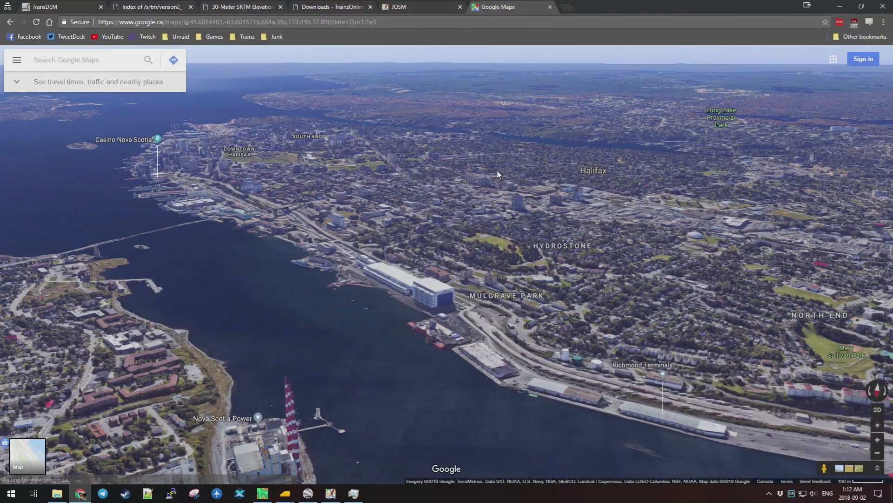
left_click_drag(497, 169, 637, 288)
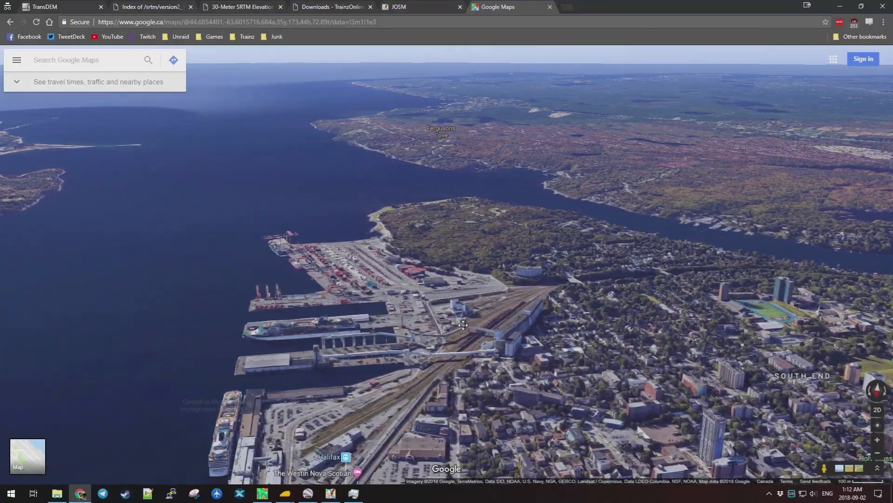
scroll(436, 392, "up", 3)
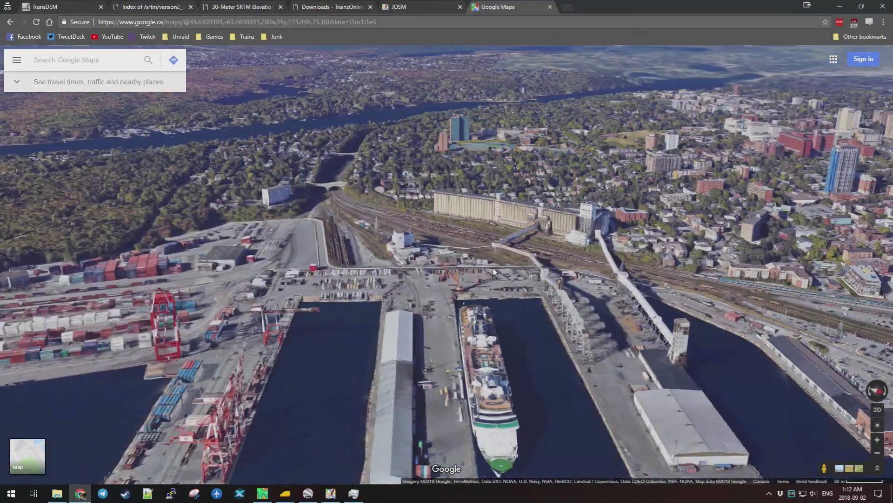
Orbit over the south-end container terminal and pier, ending on the rail cut by Saint Mary's University.
left_click_drag(494, 273, 456, 475)
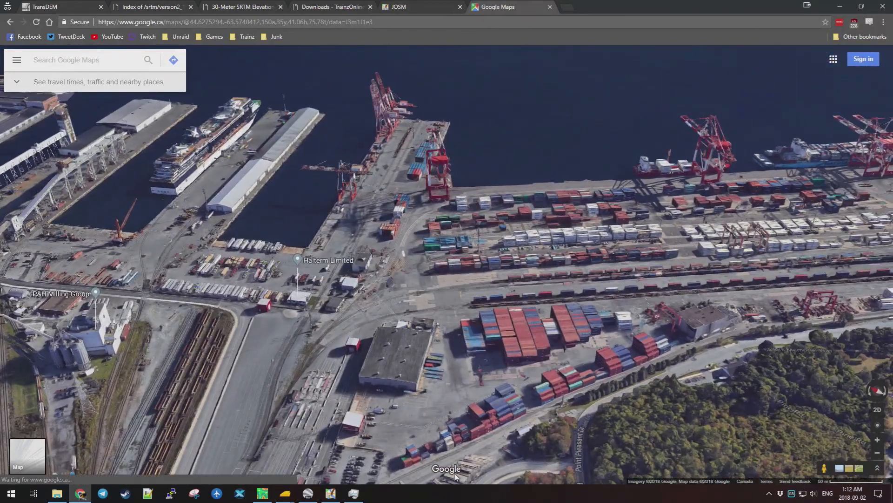
left_click_drag(727, 343, 334, 346)
scroll(305, 240, "up", 1)
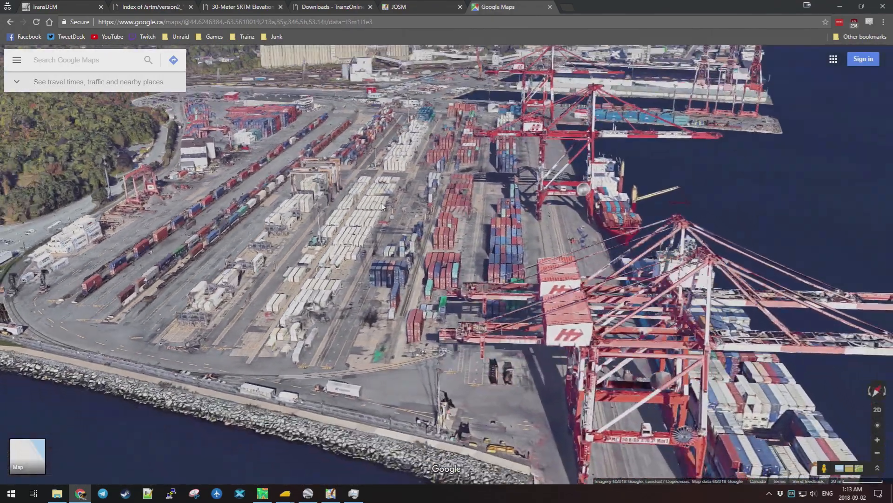
left_click_drag(381, 206, 418, 274)
scroll(419, 273, "down", 3)
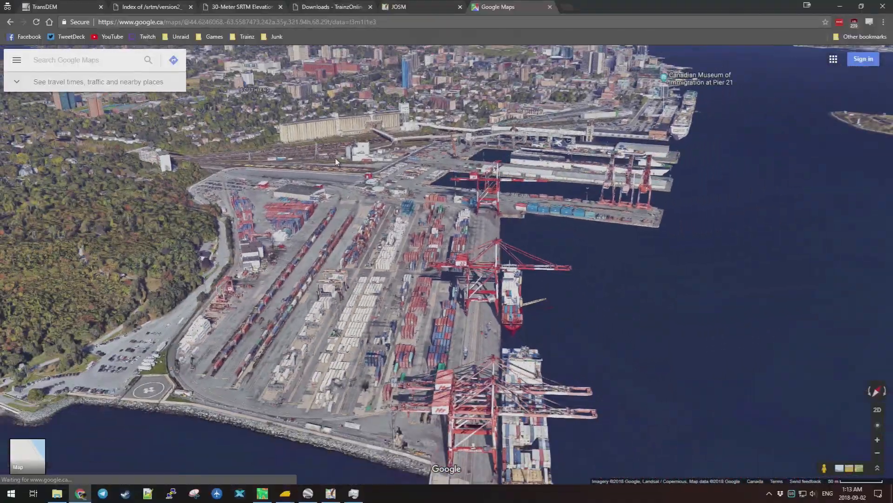
scroll(186, 242, "up", 2)
scroll(185, 242, "down", 2)
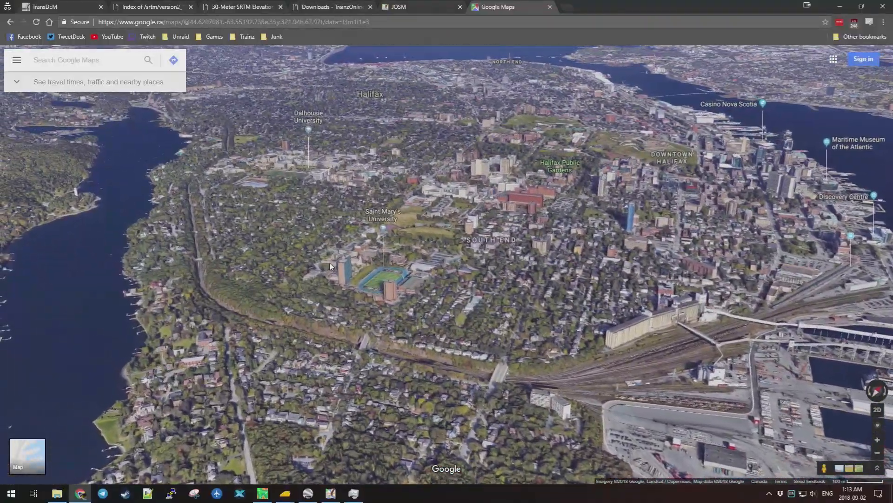
left_click_drag(330, 266, 372, 381)
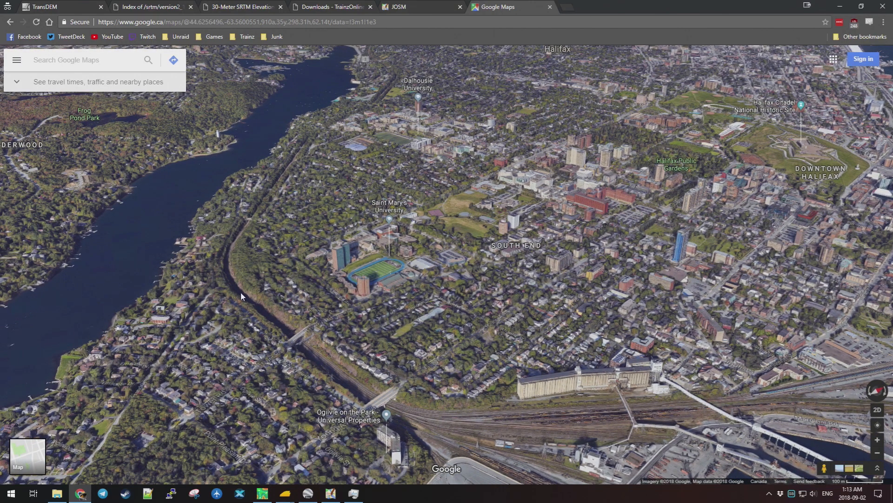
Pan southeast and zoom in to follow the rail cut past Saint Mary's University.
left_click_drag(305, 145, 366, 344)
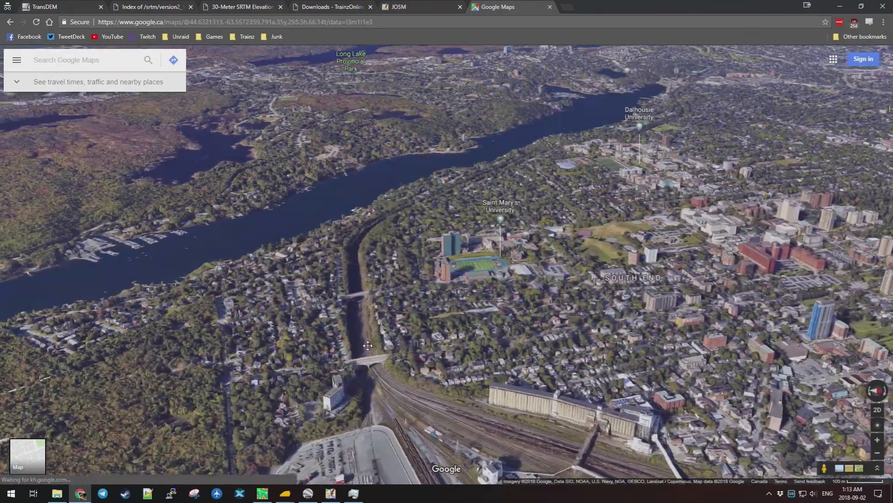
scroll(366, 344, "up", 3)
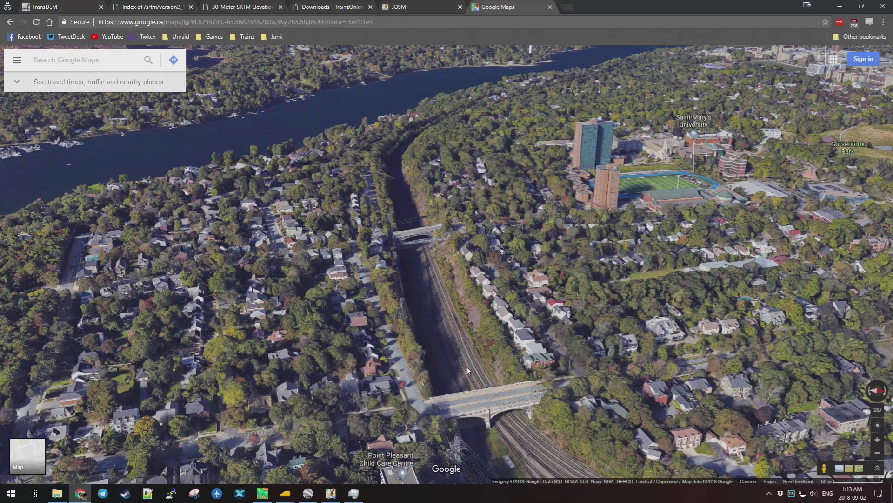
scroll(468, 370, "up", 2)
scroll(454, 348, "up", 2)
left_click_drag(464, 341, 572, 309)
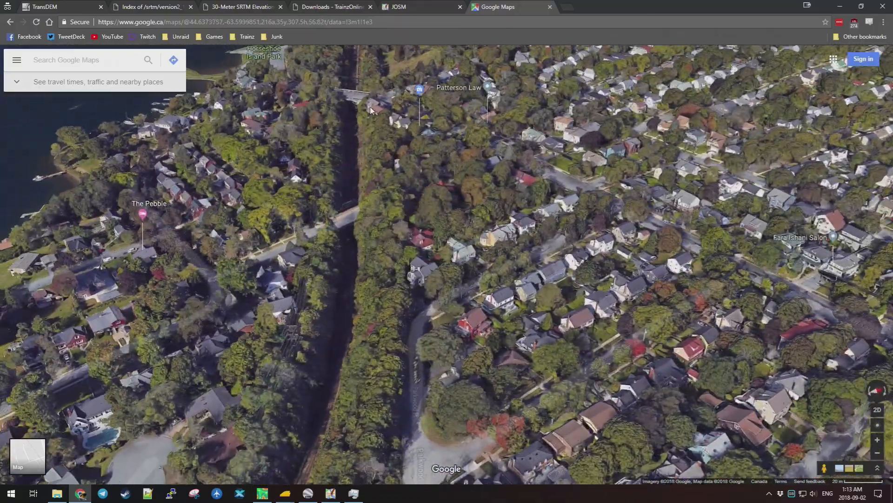
Zoom out to a wide view of the Halifax peninsula from Melville Cove to the Citadel.
scroll(396, 154, "down", 4)
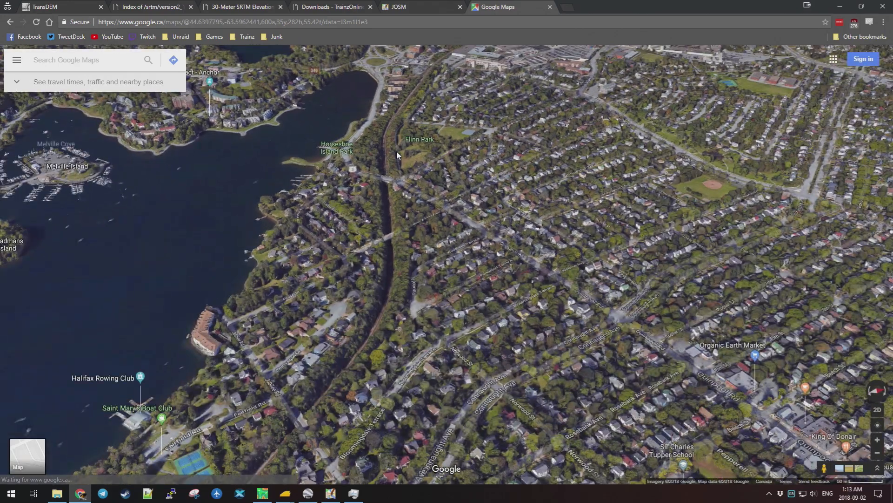
scroll(396, 151, "down", 3)
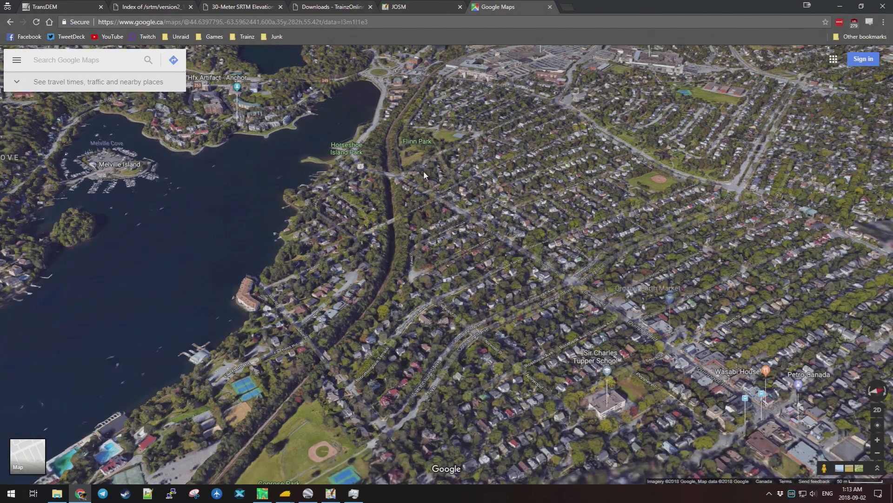
scroll(423, 170, "down", 4)
scroll(434, 85, "up", 2)
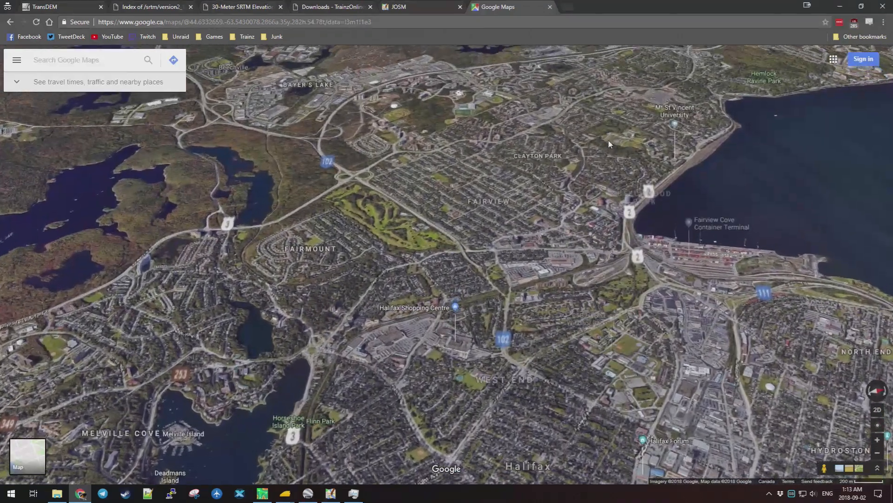
Pan along the Bedford Basin shoreline railway past the apartments and the white cliff site.
left_click_drag(608, 138, 543, 226)
scroll(548, 246, "up", 3)
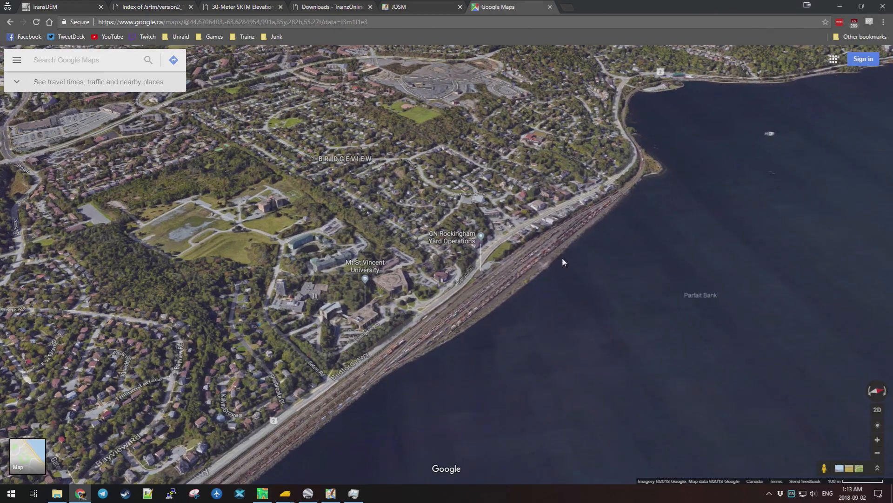
scroll(562, 260, "up", 2)
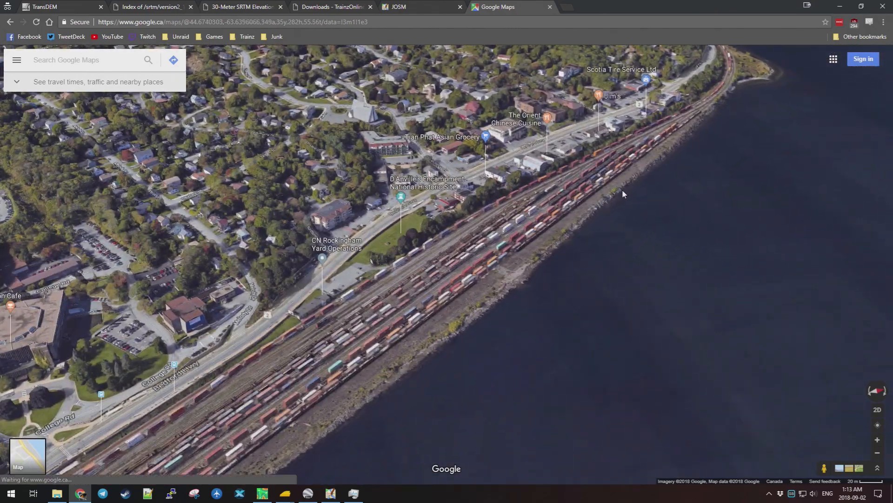
left_click_drag(707, 107, 501, 326)
left_click_drag(603, 114, 541, 256)
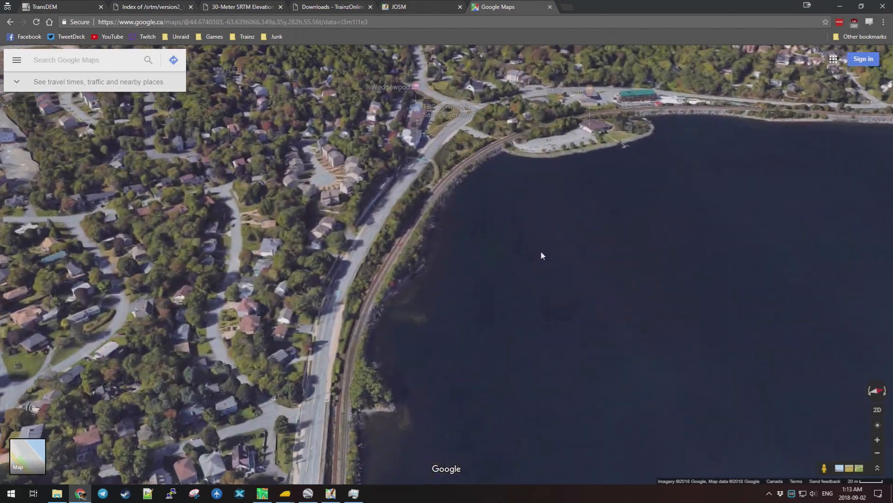
left_click_drag(709, 144, 394, 304)
left_click_drag(760, 187, 352, 260)
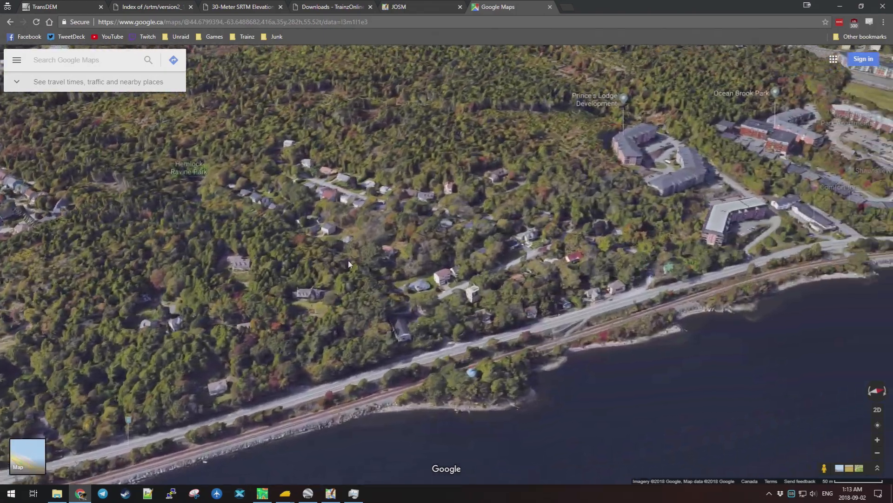
left_click_drag(774, 196, 377, 242)
left_click_drag(780, 193, 454, 207)
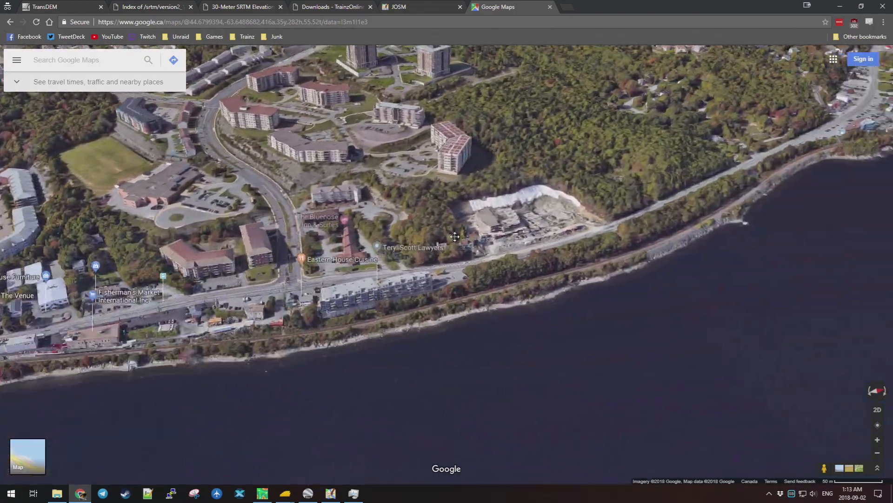
Continue along the shore past the Waterfront Dr apartments to Mill Cove and the marina.
left_click_drag(777, 106, 599, 215)
left_click_drag(644, 94, 322, 244)
left_click_drag(763, 223, 504, 263)
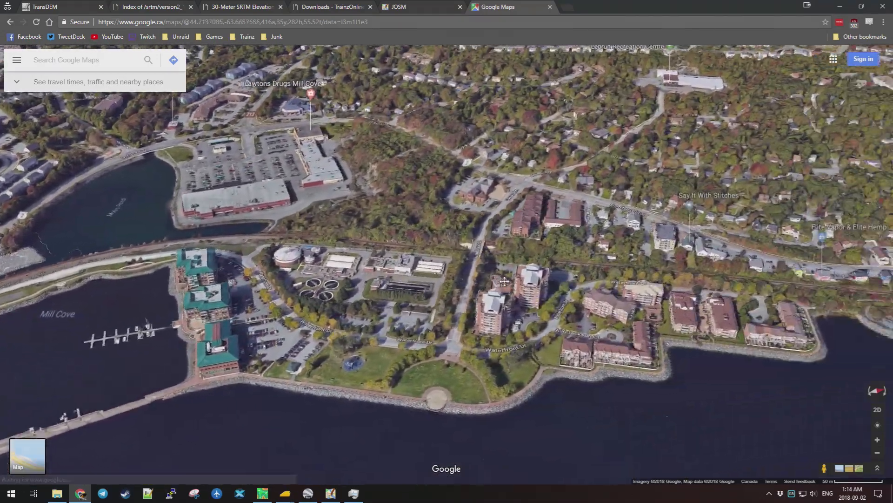
left_click_drag(641, 333, 499, 272)
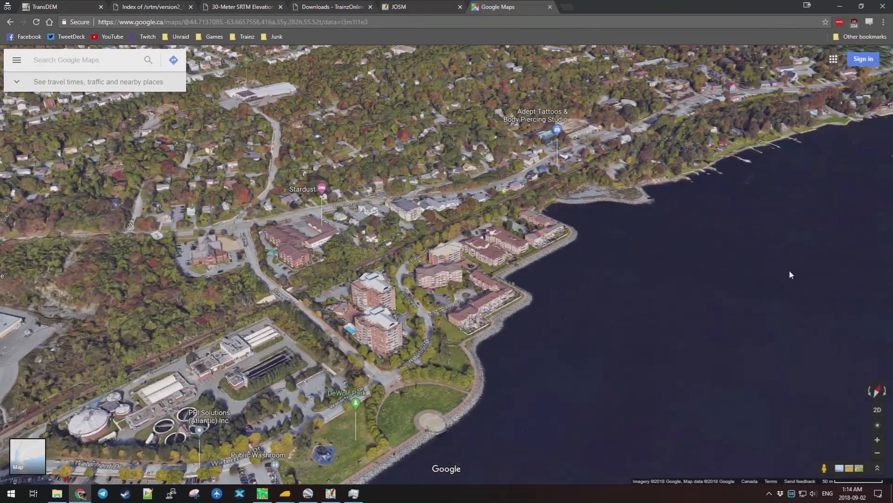
left_click_drag(790, 274, 445, 235)
left_click_drag(819, 158, 604, 260)
scroll(604, 260, "up", 5)
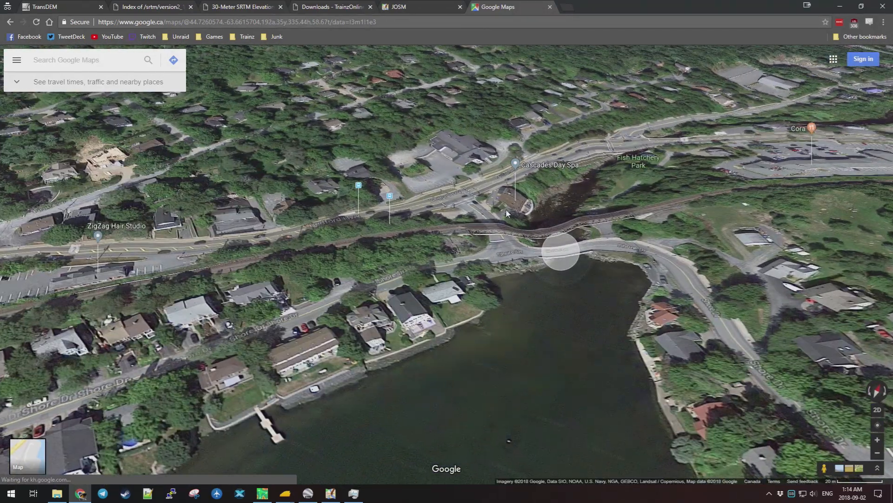
Tilt and rotate close over Bedford Highway by Bedford United Church, with tracks along Shore Drive.
left_click_drag(601, 258, 497, 116)
scroll(692, 216, "down", 2)
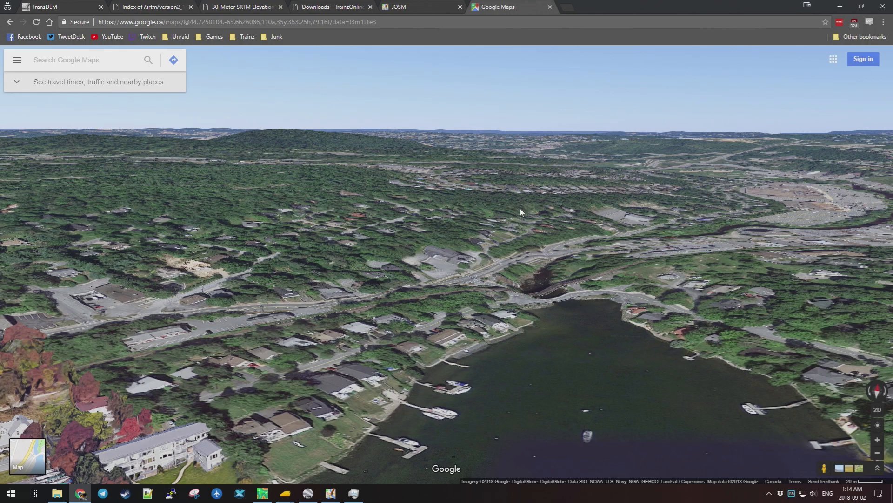
mouse_move(238, 308)
left_mouse_down()
mouse_move(269, 330)
mouse_move(180, 299)
mouse_move(610, 305)
mouse_move(487, 299)
mouse_move(550, 322)
left_mouse_up()
scroll(321, 298, "down", 3)
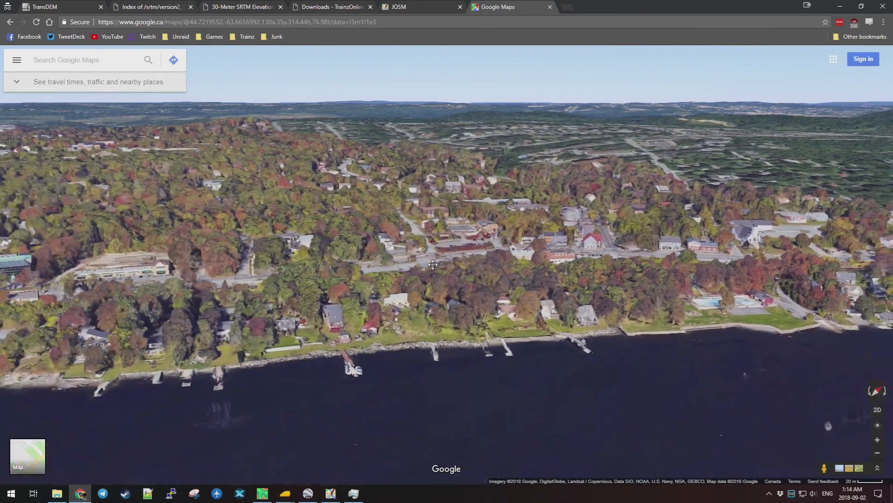
left_click_drag(412, 293, 382, 302)
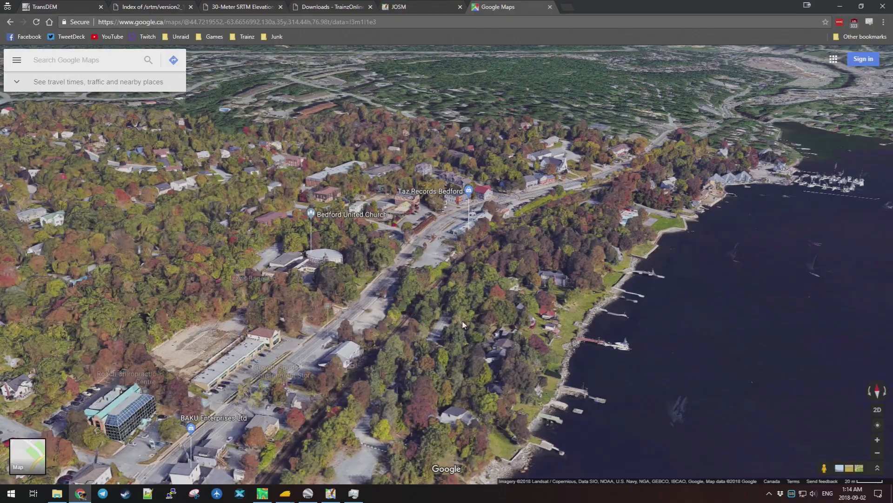
scroll(372, 304, "up", 3)
scroll(372, 304, "up", 5)
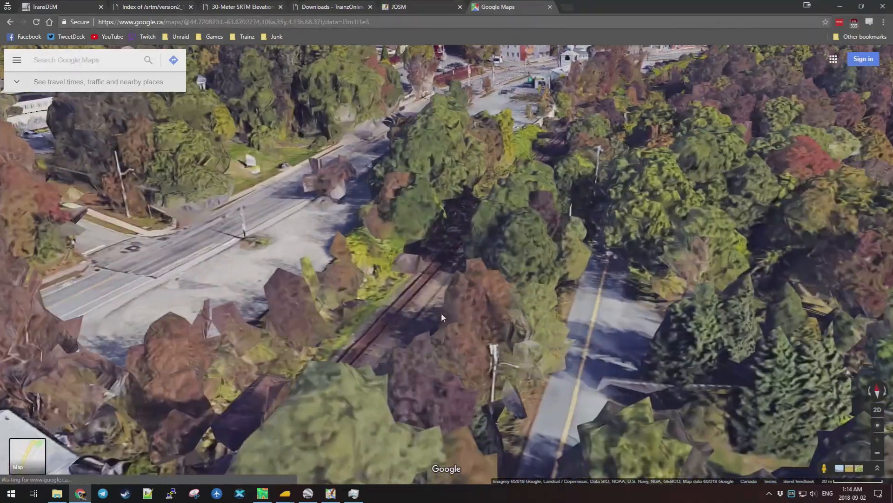
scroll(418, 281, "down", 5)
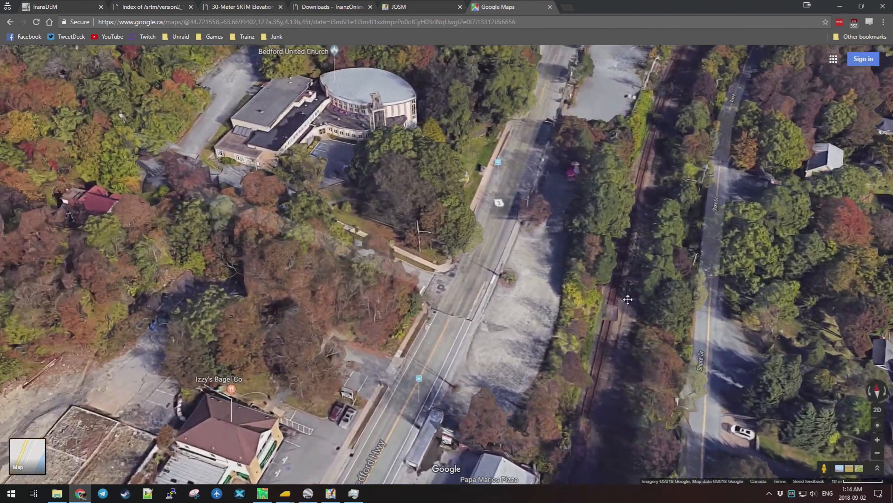
scroll(529, 249, "up", 5)
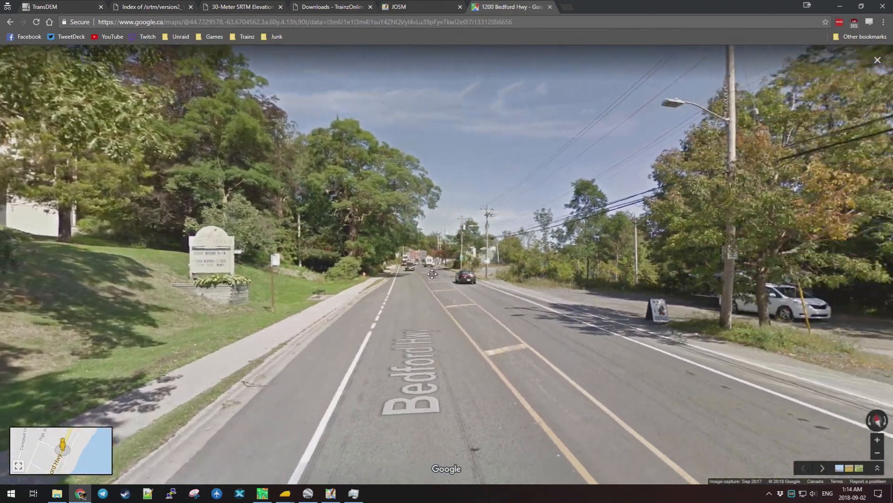
left_click_drag(431, 274, 331, 293)
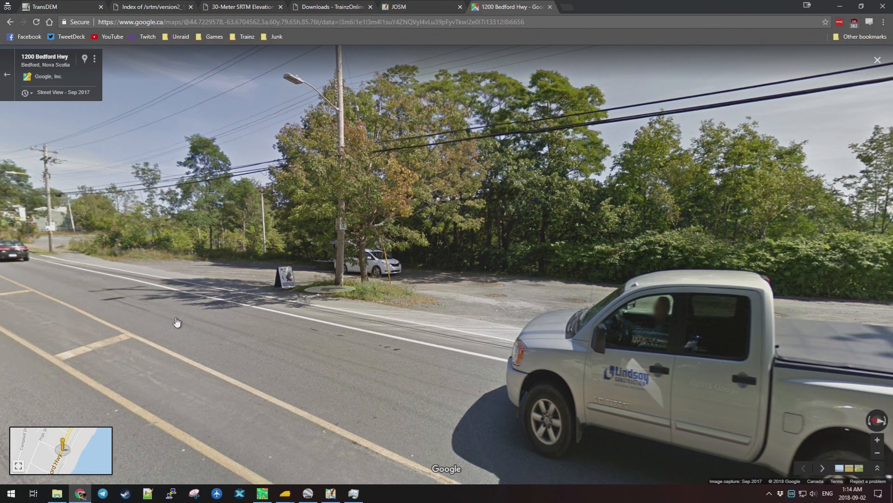
left_click_drag(219, 284, 259, 293)
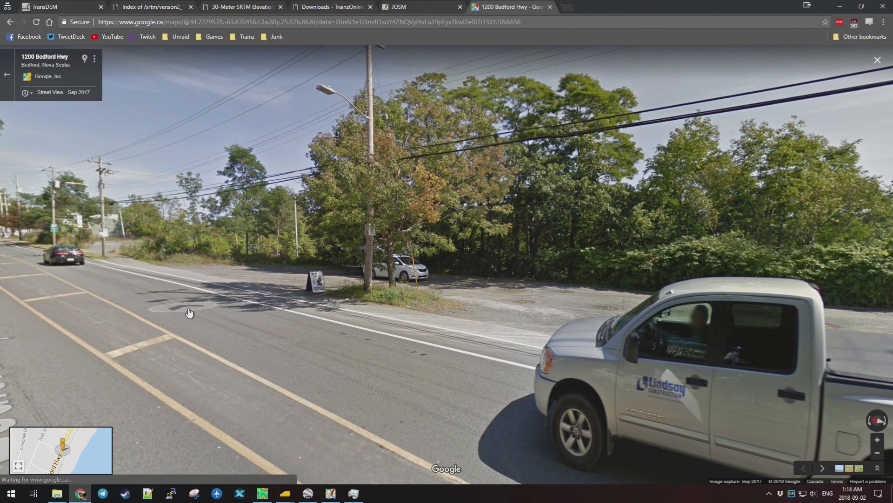
left_click(188, 312)
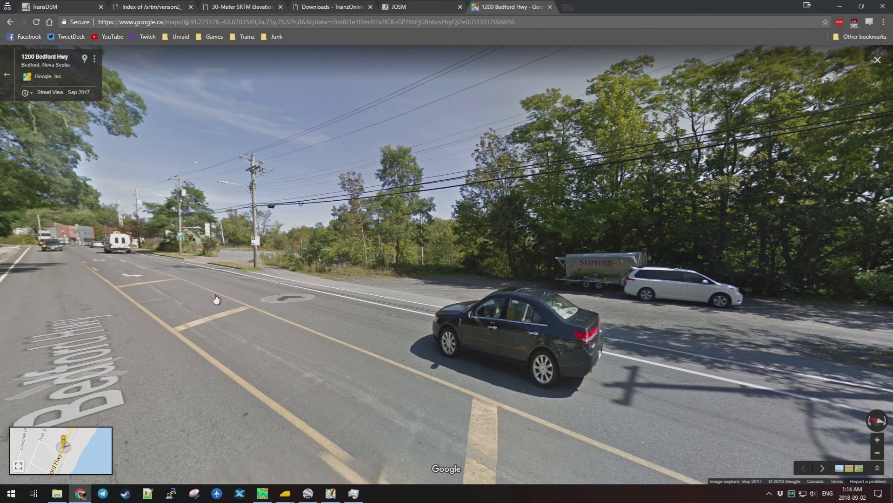
left_click(245, 290)
left_click_drag(418, 335, 659, 322)
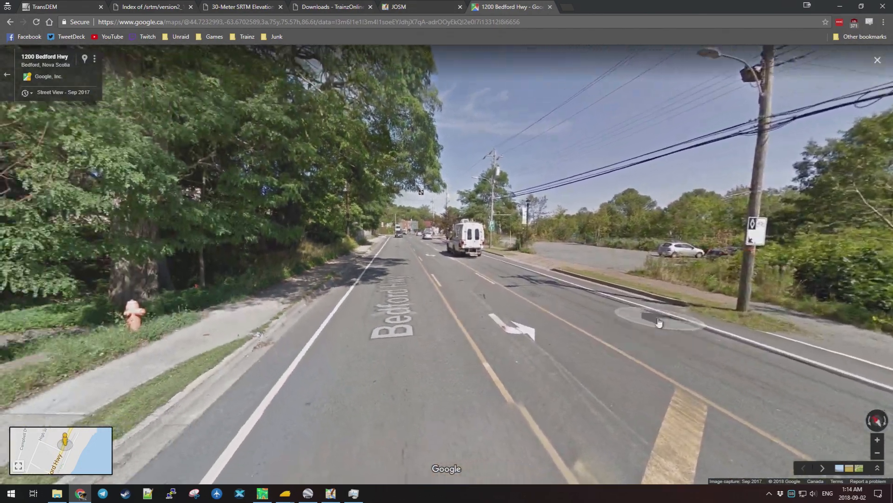
scroll(451, 350, "down", 2)
scroll(452, 350, "down", 3)
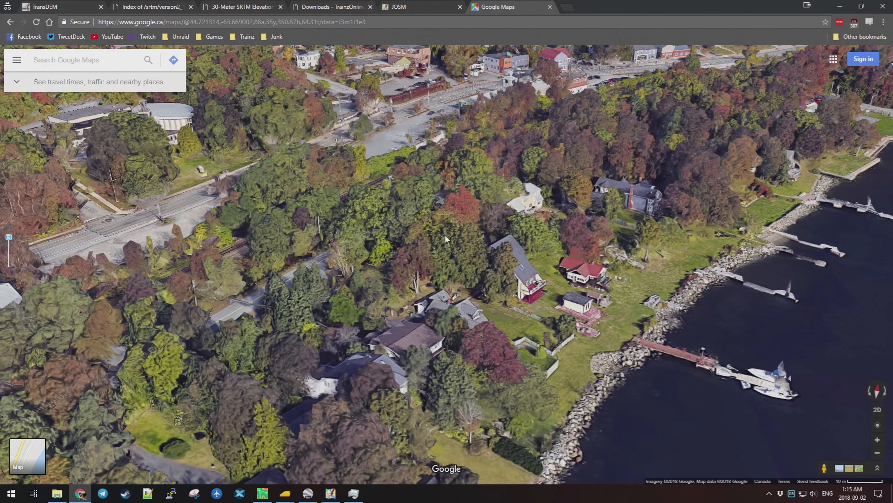
Fly north along the railway past the Bedford Lions pool and Sobeys to the Mill Cove embankment.
left_click_drag(559, 125, 526, 267)
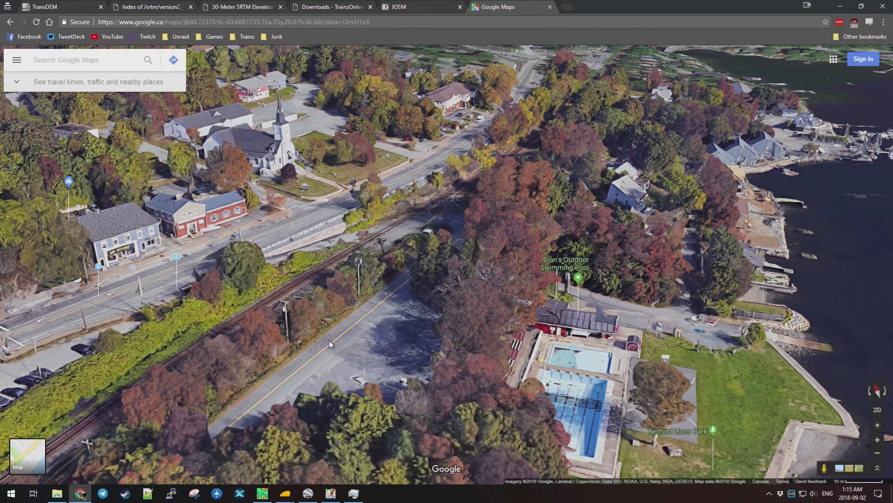
left_click_drag(316, 361, 241, 246)
left_click_drag(270, 131, 256, 217)
left_click_drag(280, 177, 362, 233)
key("Up")
key("Up")
key("Up")
key("Up")
key("Up")
key("Up")
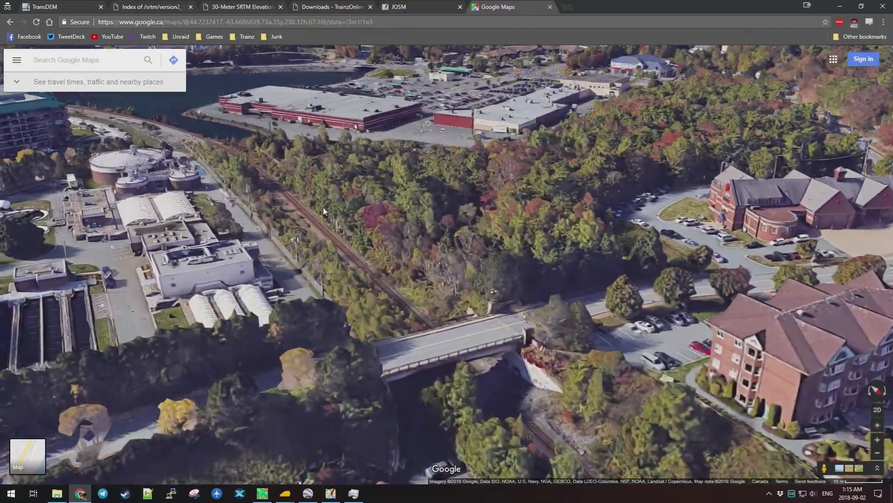
left_click_drag(324, 212, 198, 241)
key("Up")
key("Up")
key("Up")
key("Up")
key("Up")
key("Up")
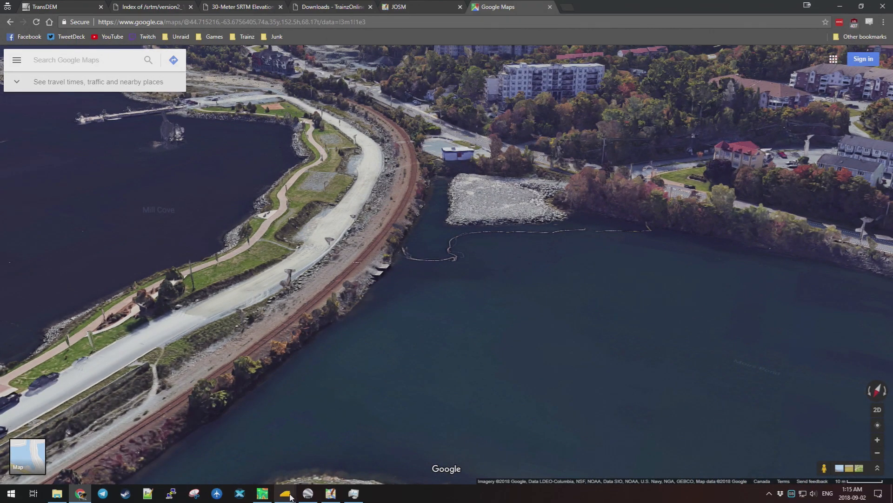
Return to Trainz, zoom out to NSTest's overview map, then zoom in beside the two-lane road with cars.
left_click(390, 448)
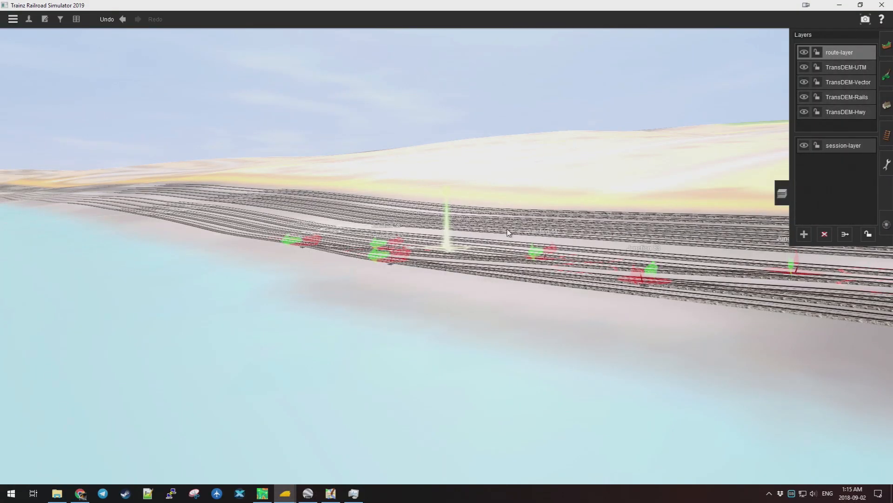
left_click_drag(619, 259, 484, 243)
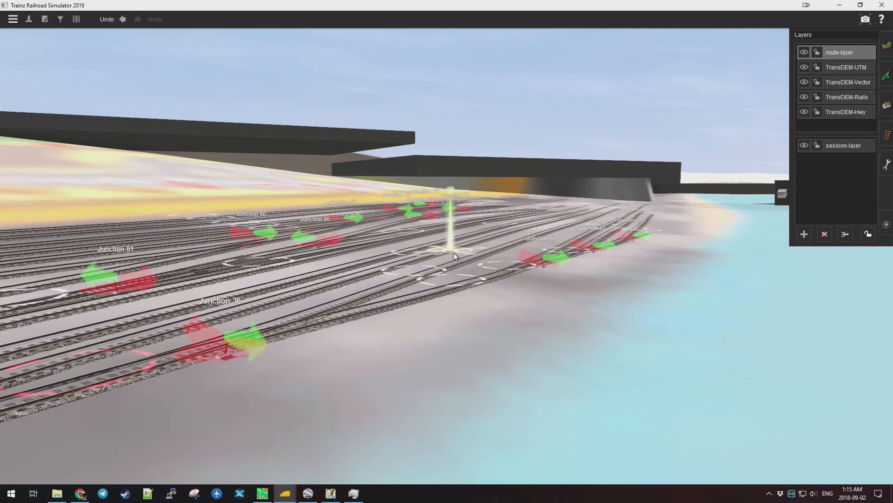
scroll(454, 256, "down", 2)
scroll(453, 256, "down", 10)
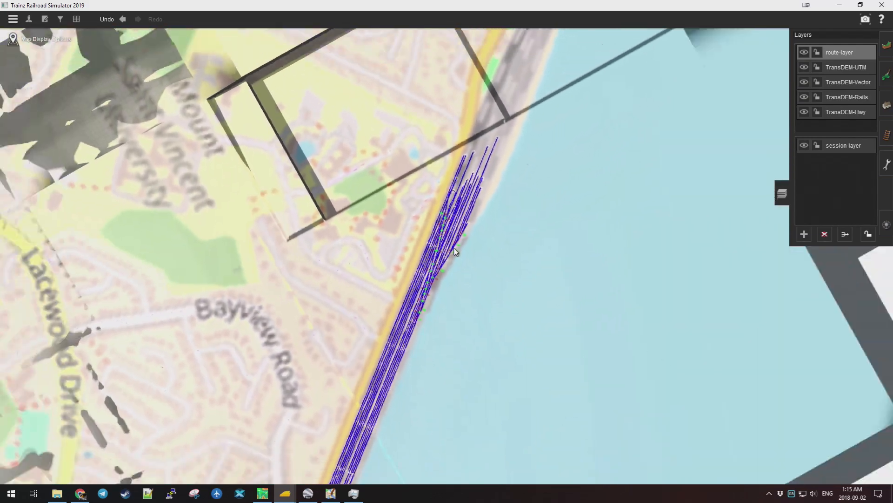
scroll(459, 247, "down", 3)
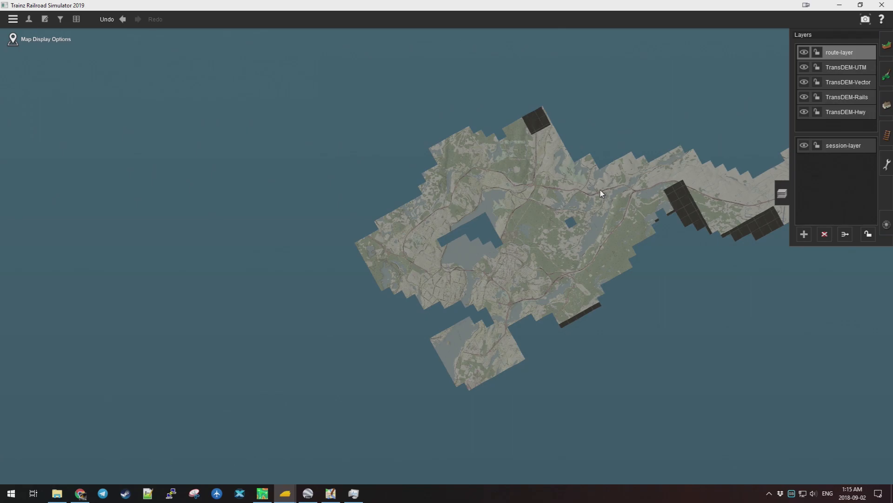
scroll(640, 189, "up", 2)
scroll(481, 255, "up", 4)
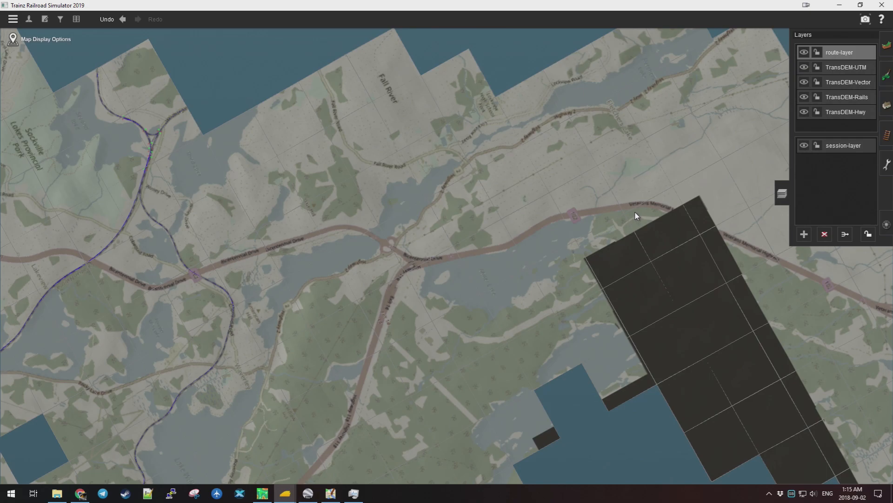
scroll(589, 209, "up", 2)
scroll(545, 221, "up", 3)
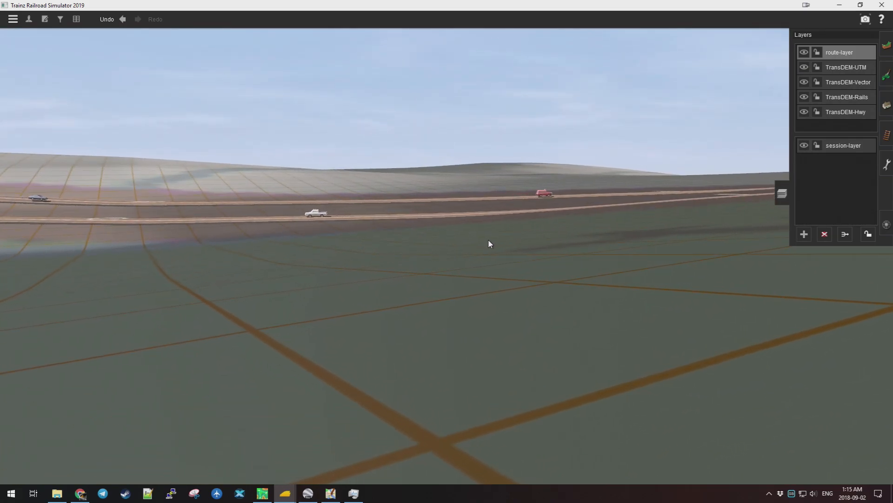
Tilt and rotate the Surveyor camera along the two parallel motorway roads and their moving traffic.
key("Left")
key("Right")
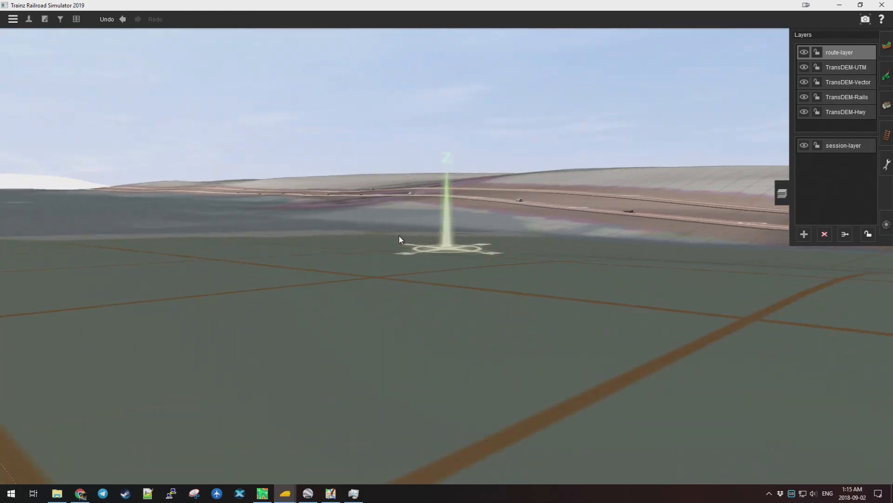
left_click_drag(399, 236, 438, 258)
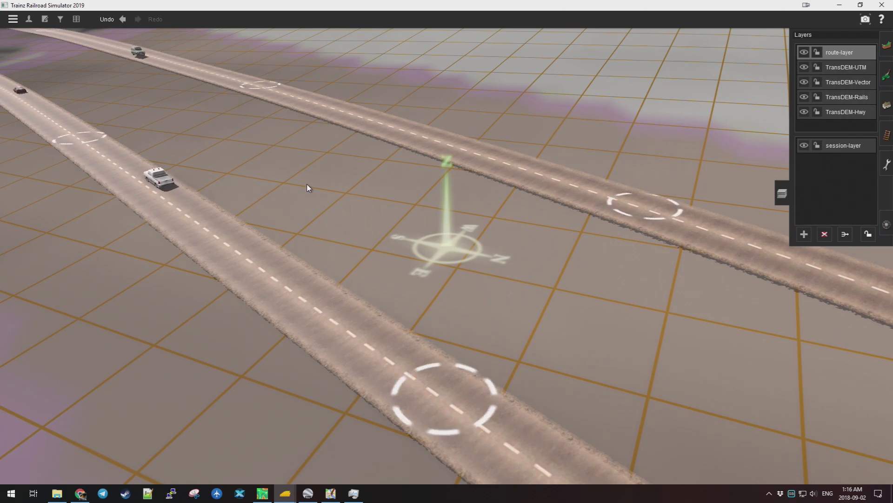
left_click_drag(331, 187, 482, 218)
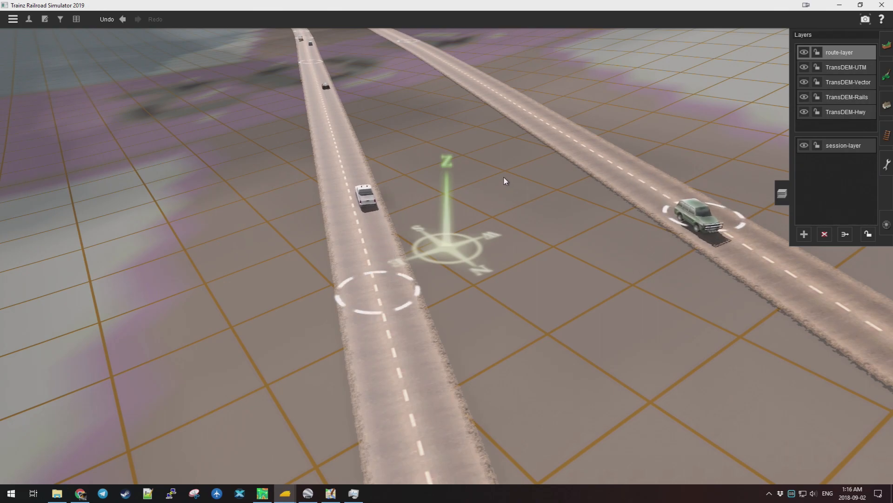
left_click_drag(522, 192, 669, 215)
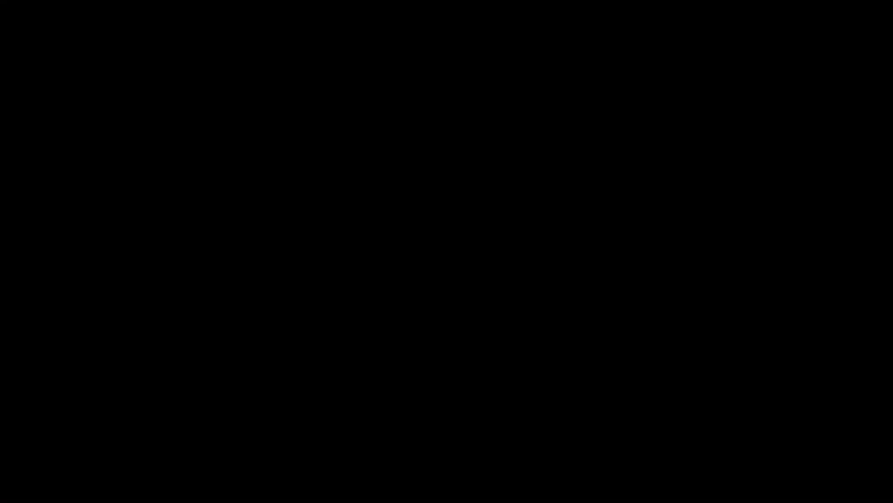